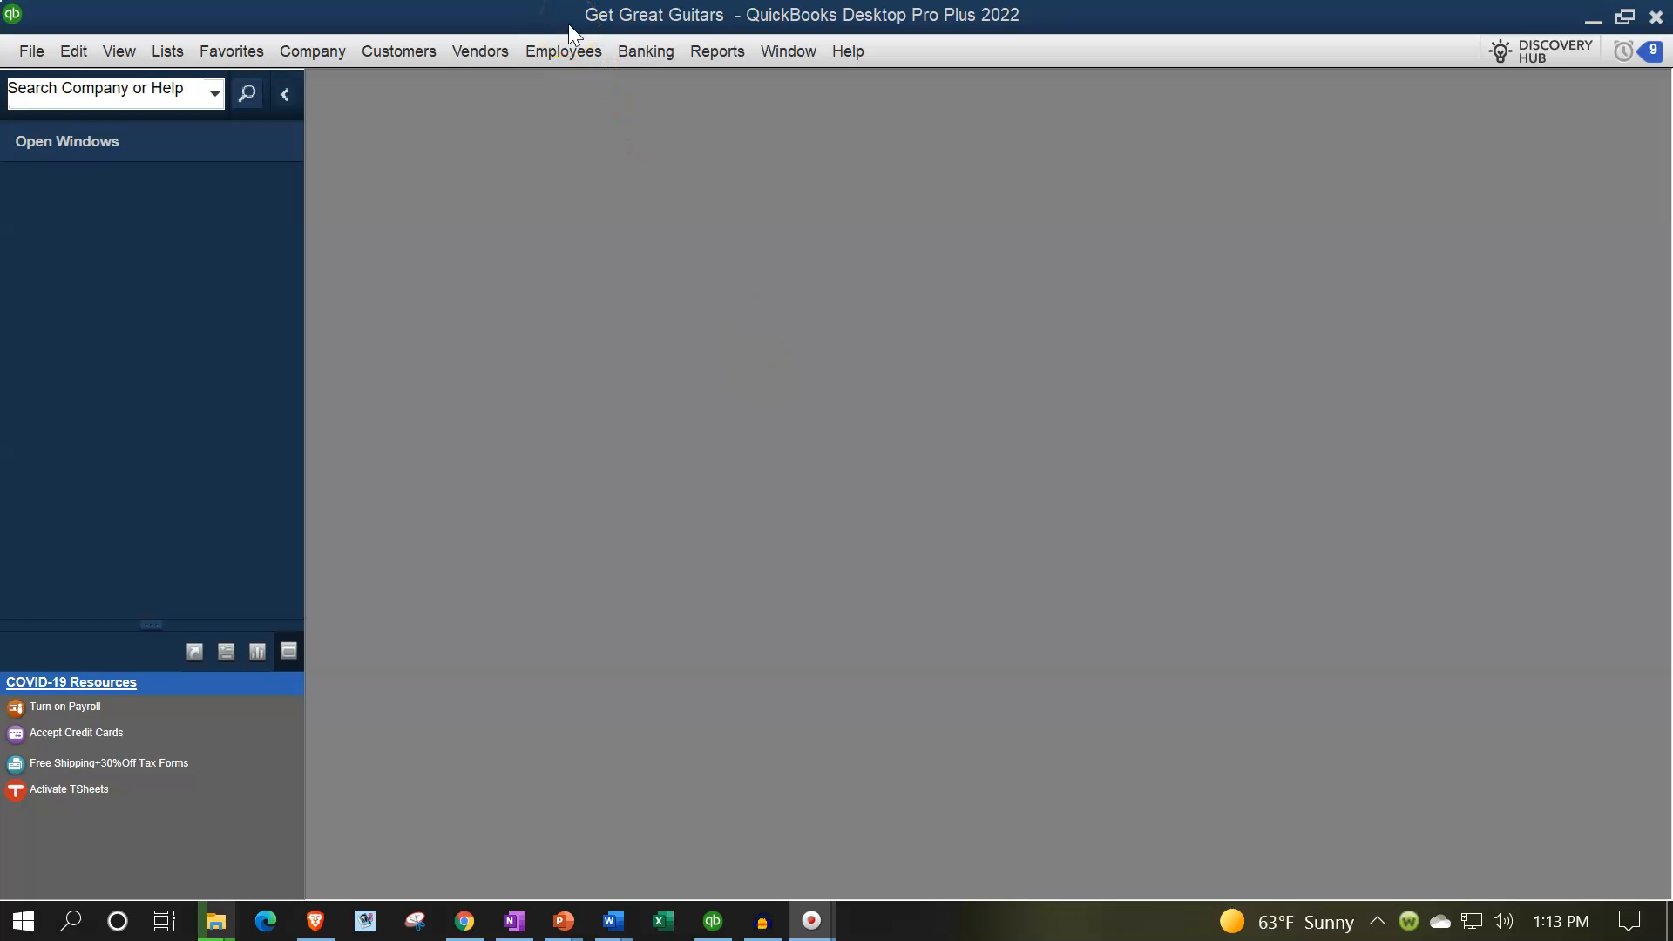
Show the open window list, then open the company home page and maximize it
left_click(128, 51)
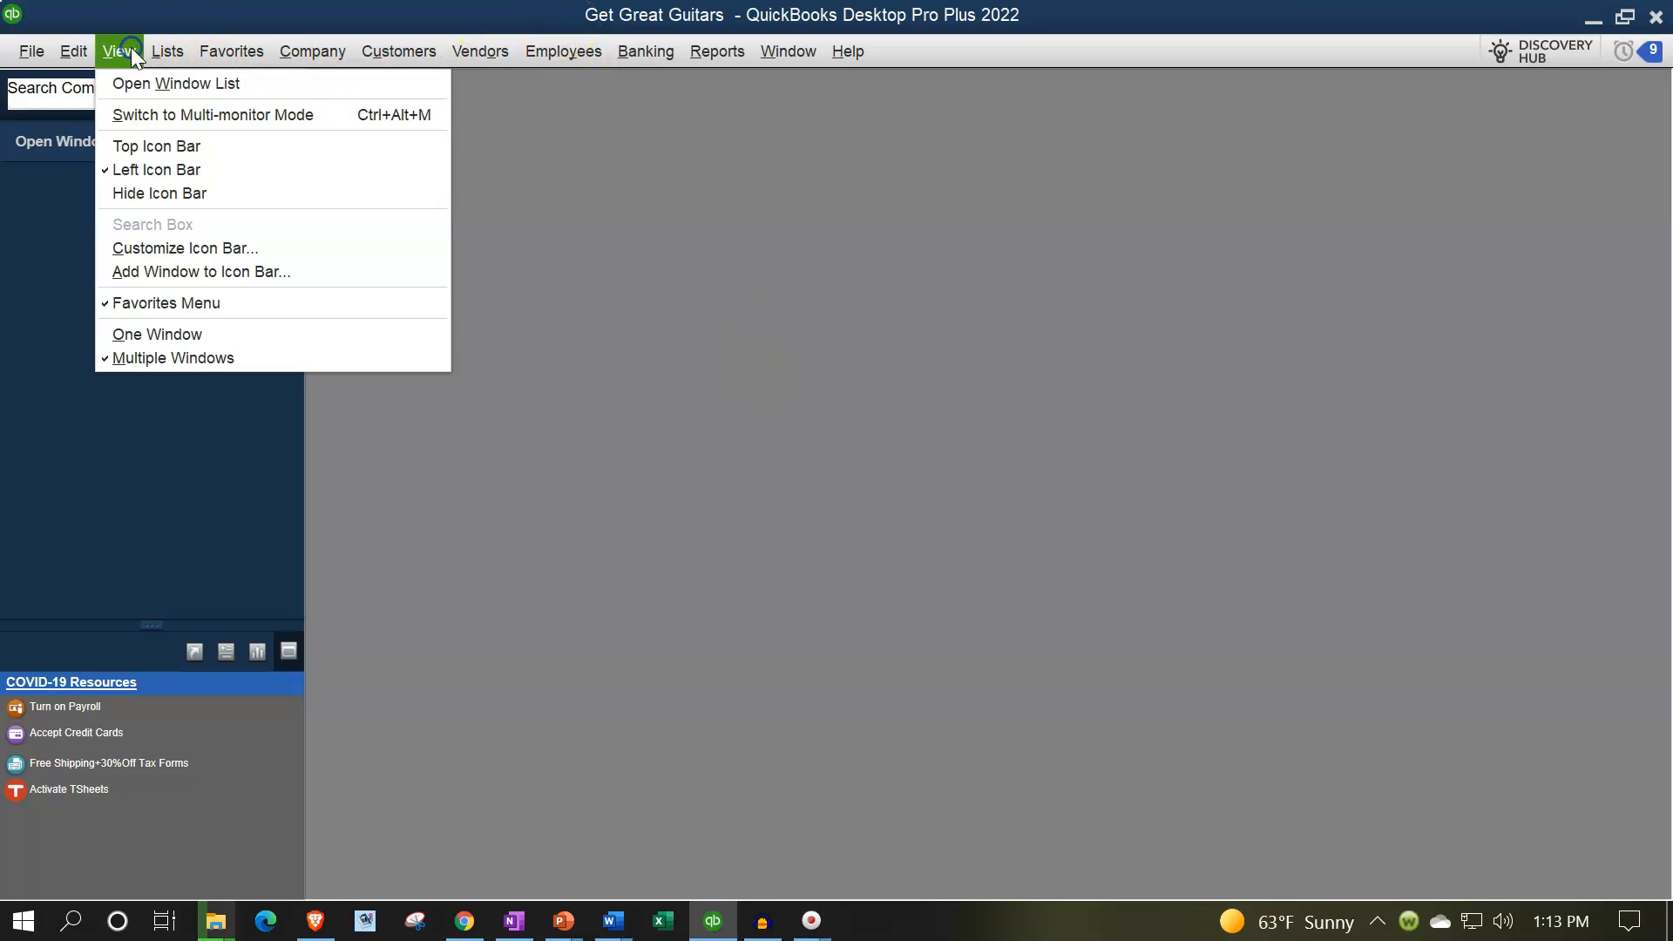
left_click(132, 84)
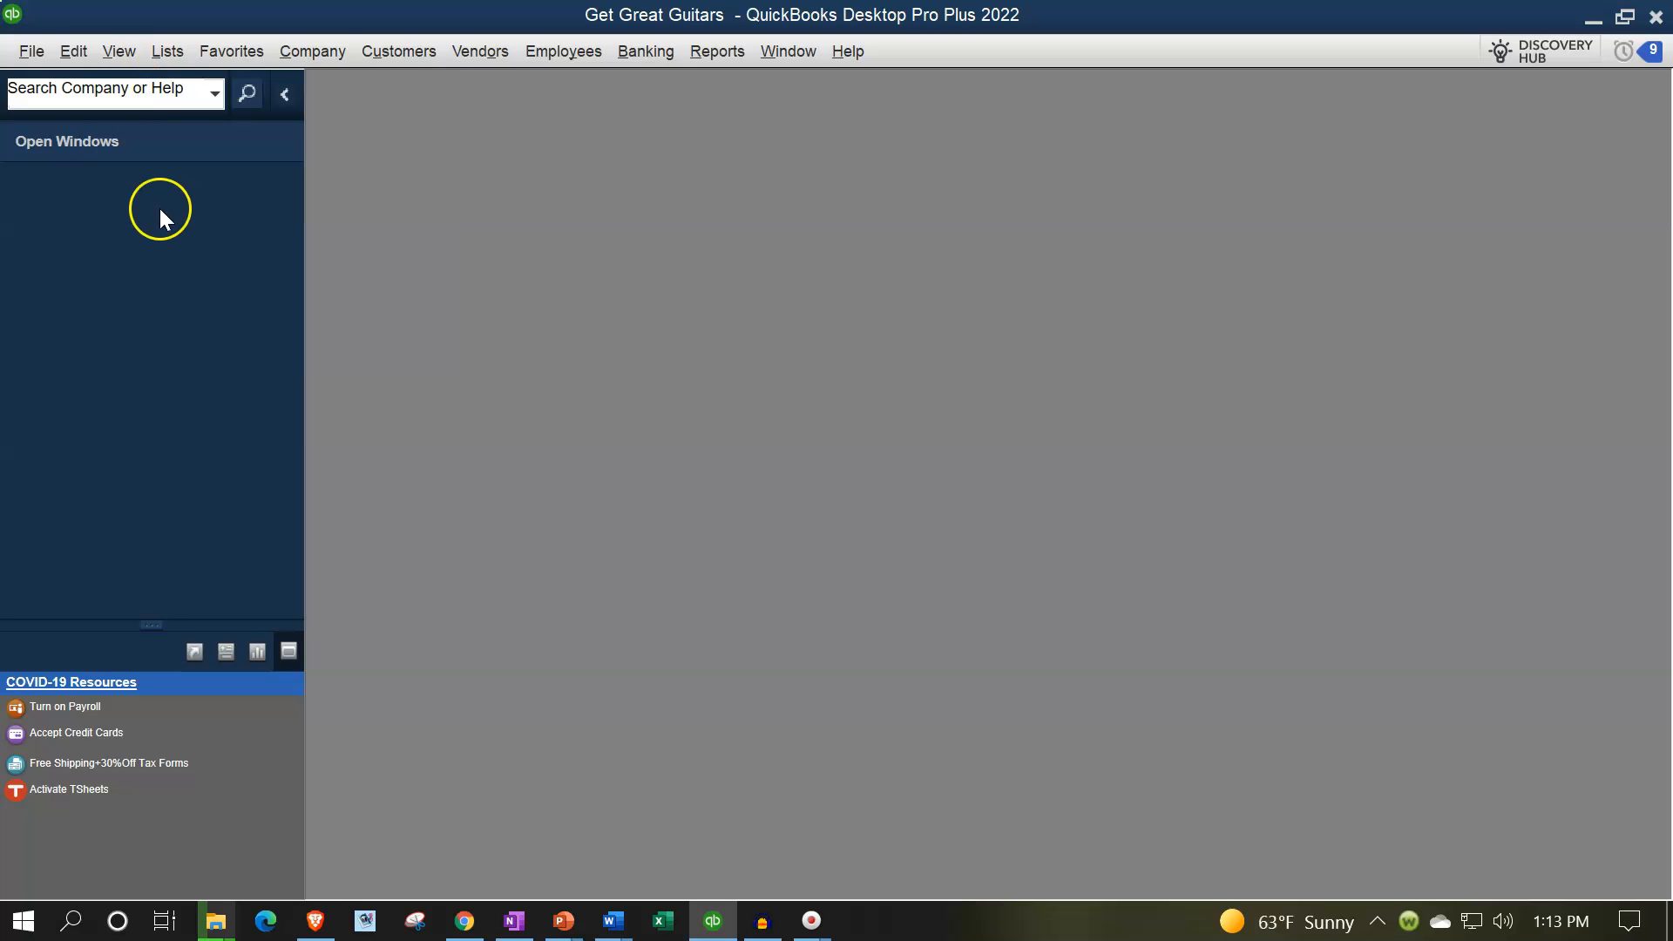
left_click(322, 52)
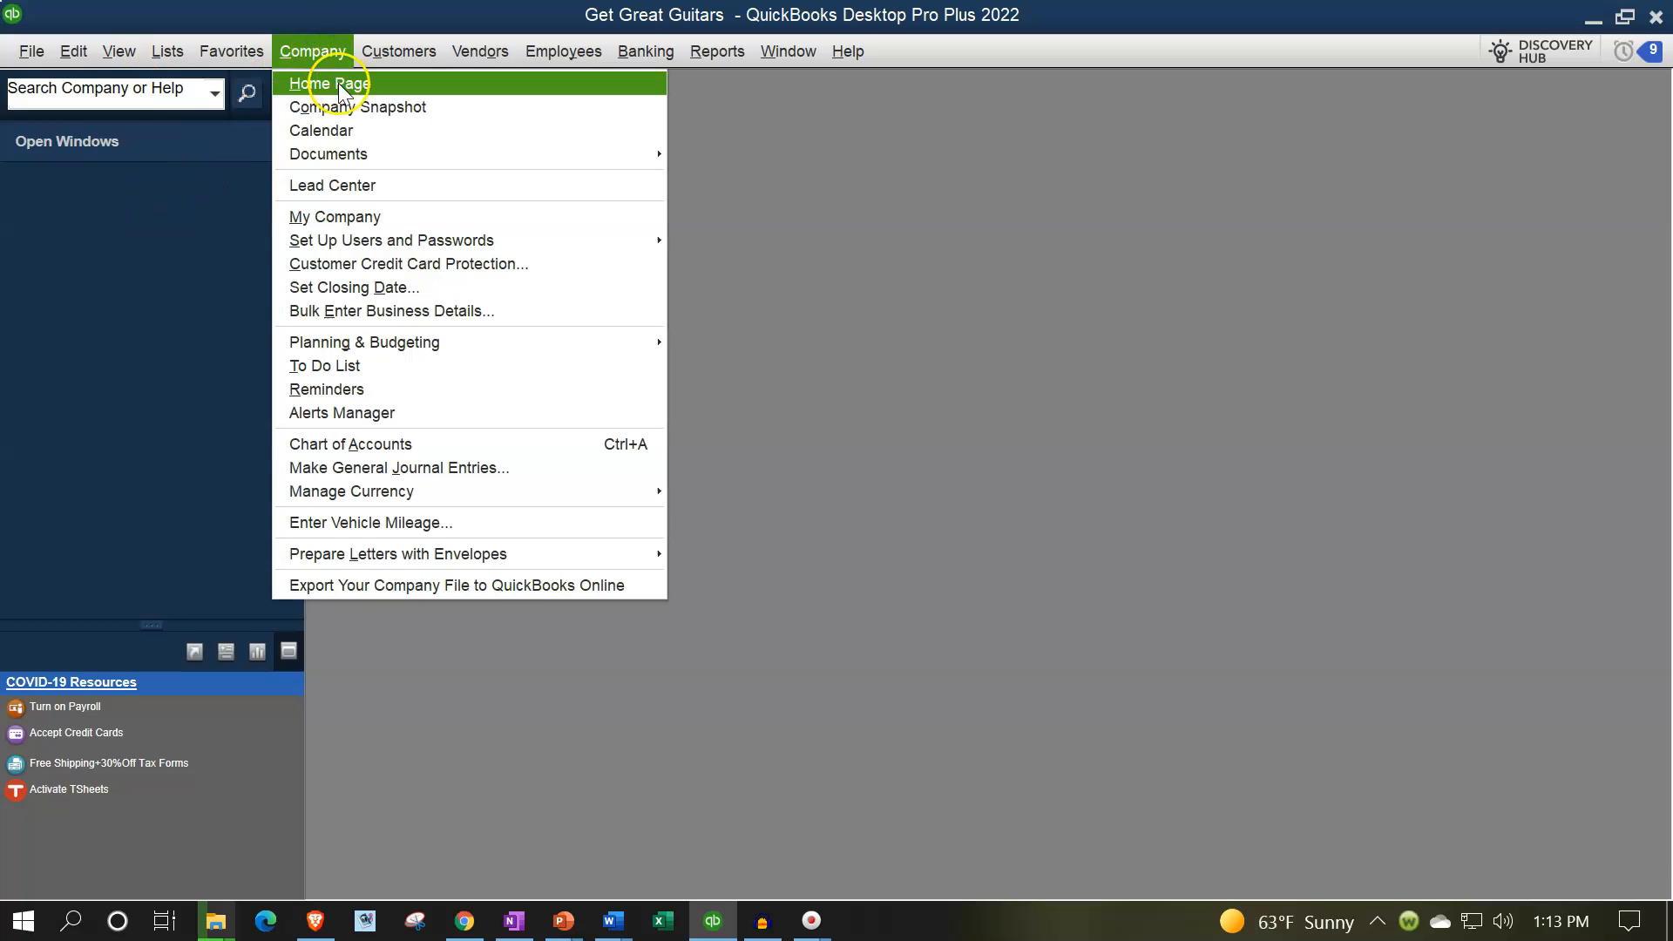
left_click(340, 83)
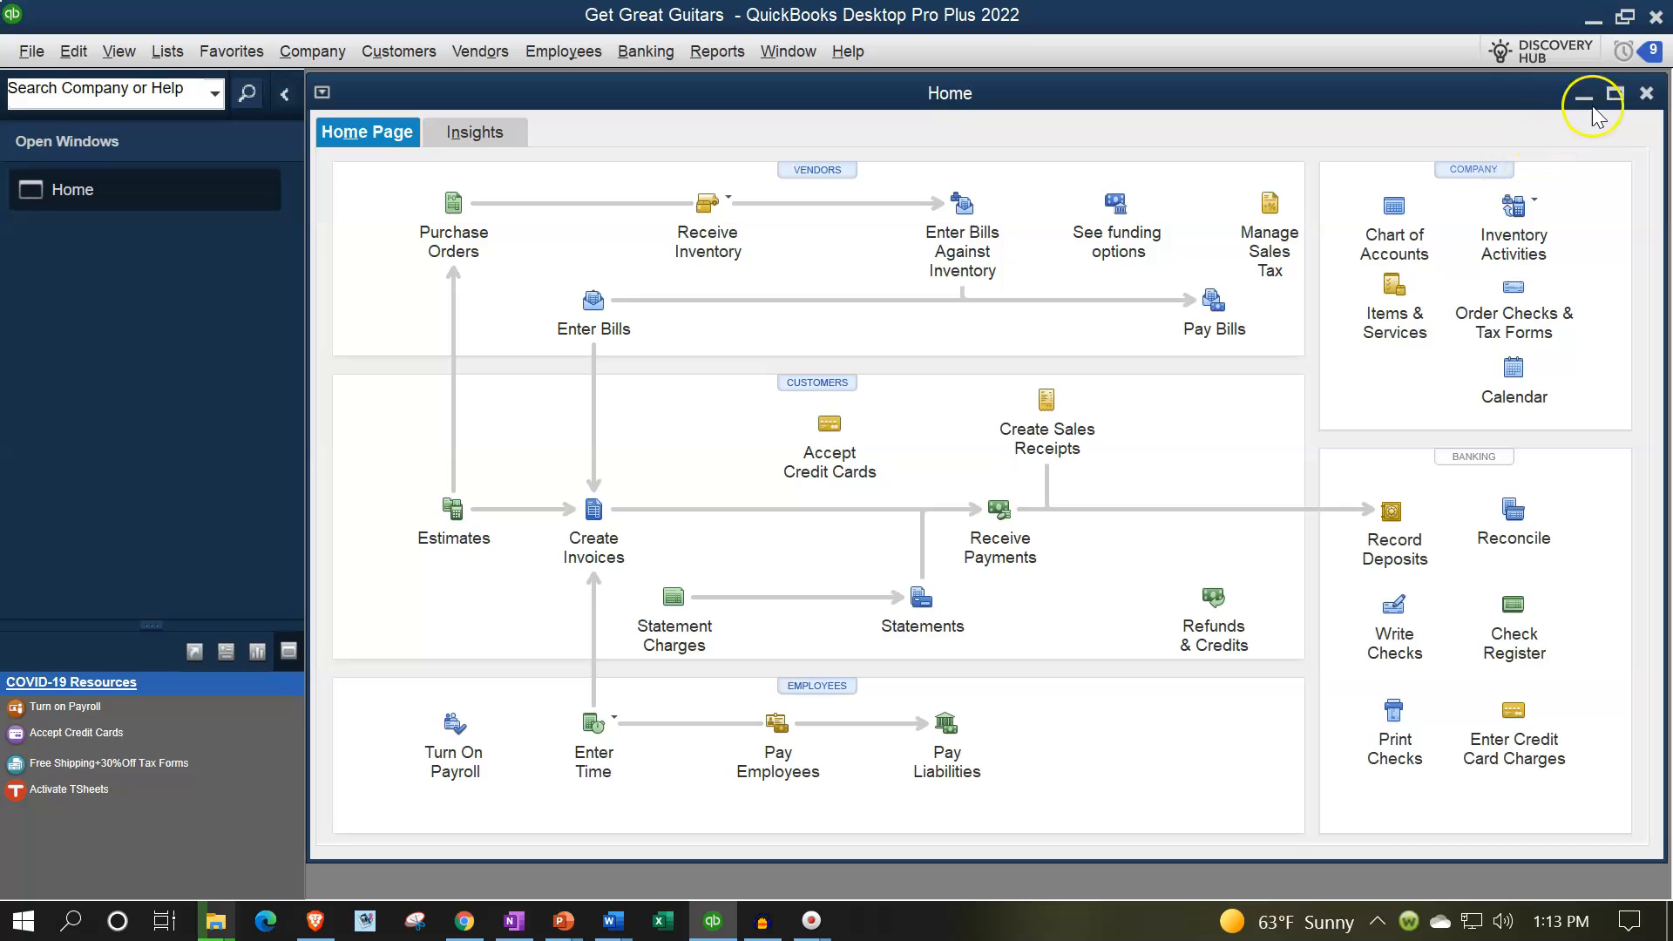
left_click(1616, 93)
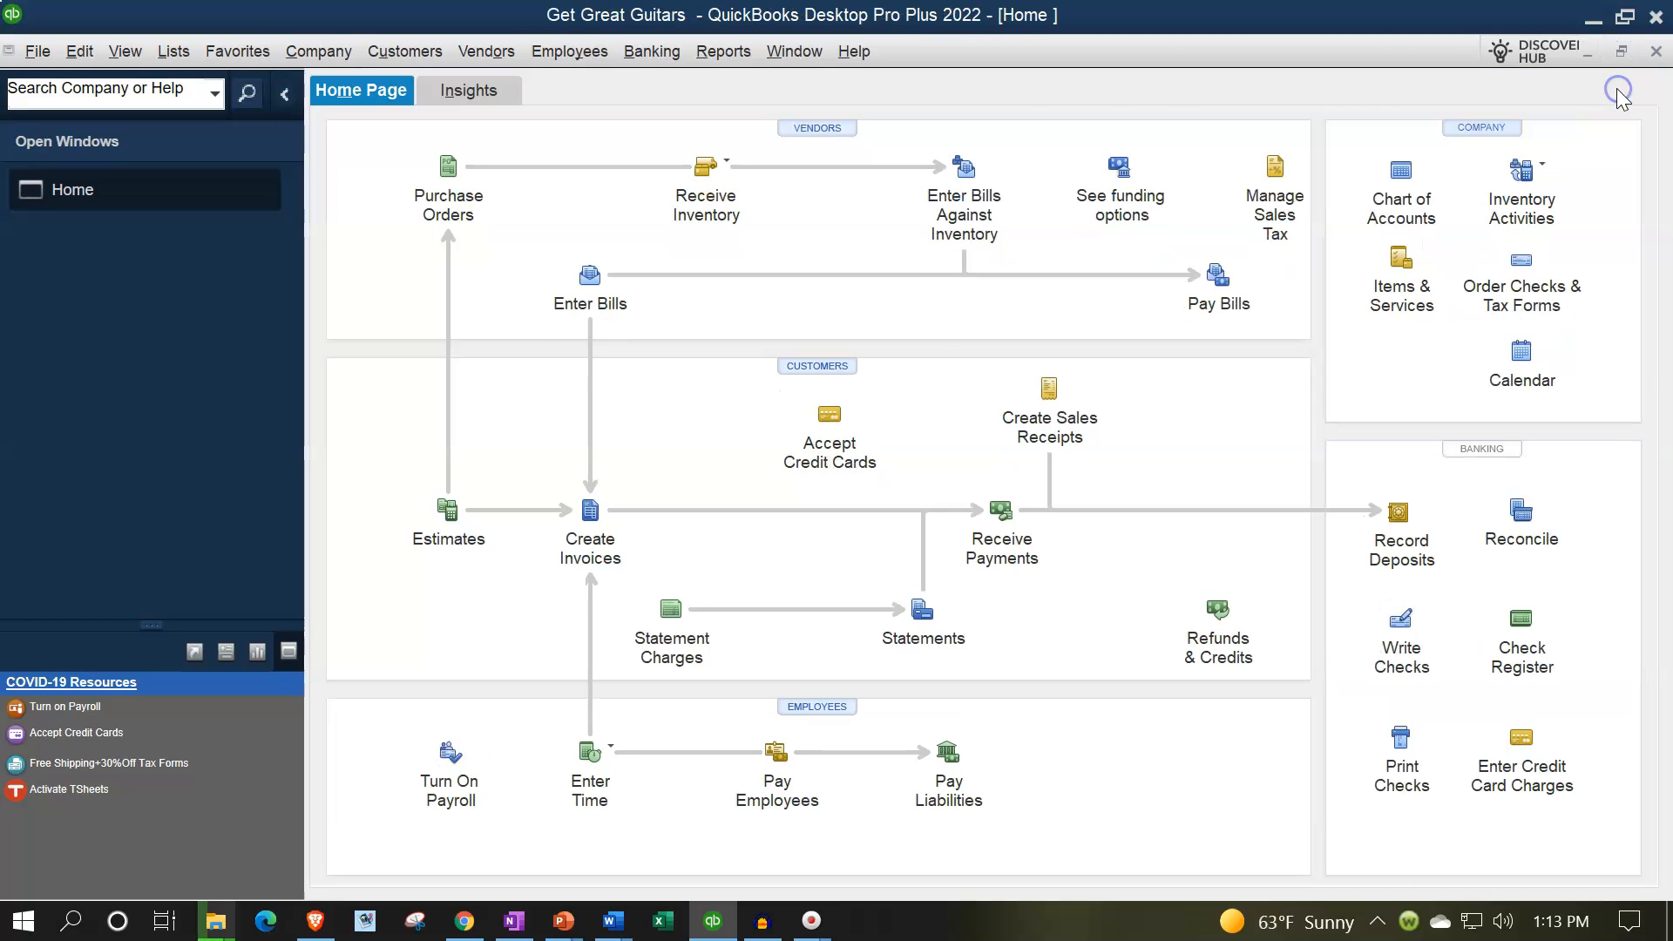
Open the Balance Sheet Standard report and set its date range from 01/01/2022 to 02/28/2022
left_click(721, 52)
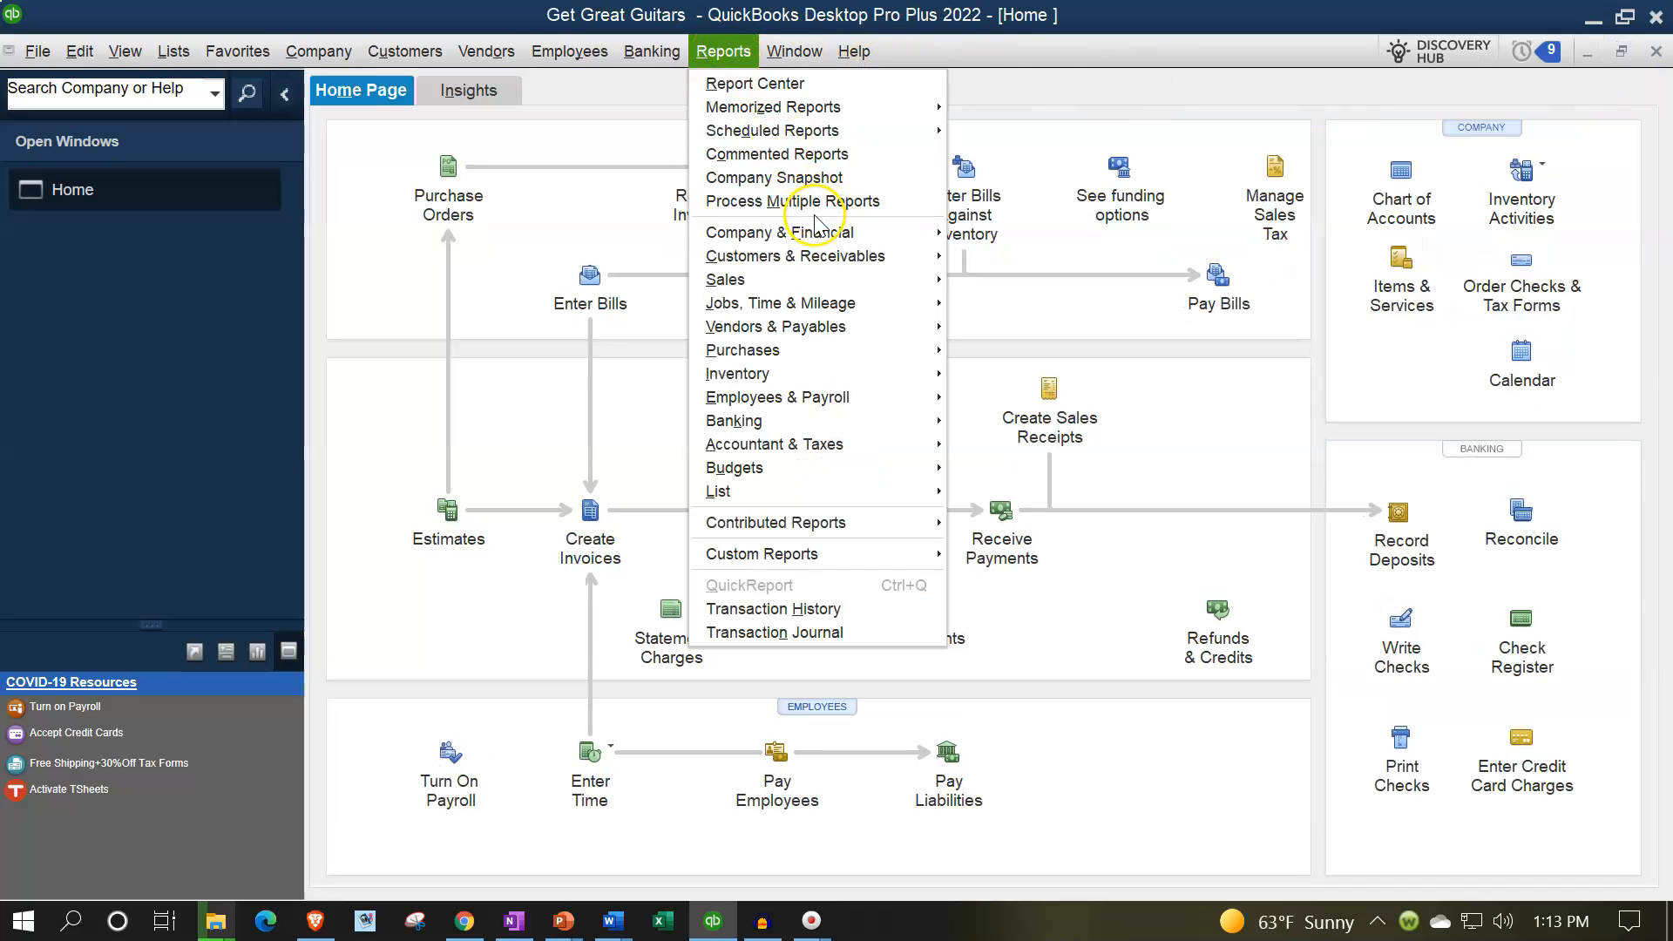
mouse_move(828, 232)
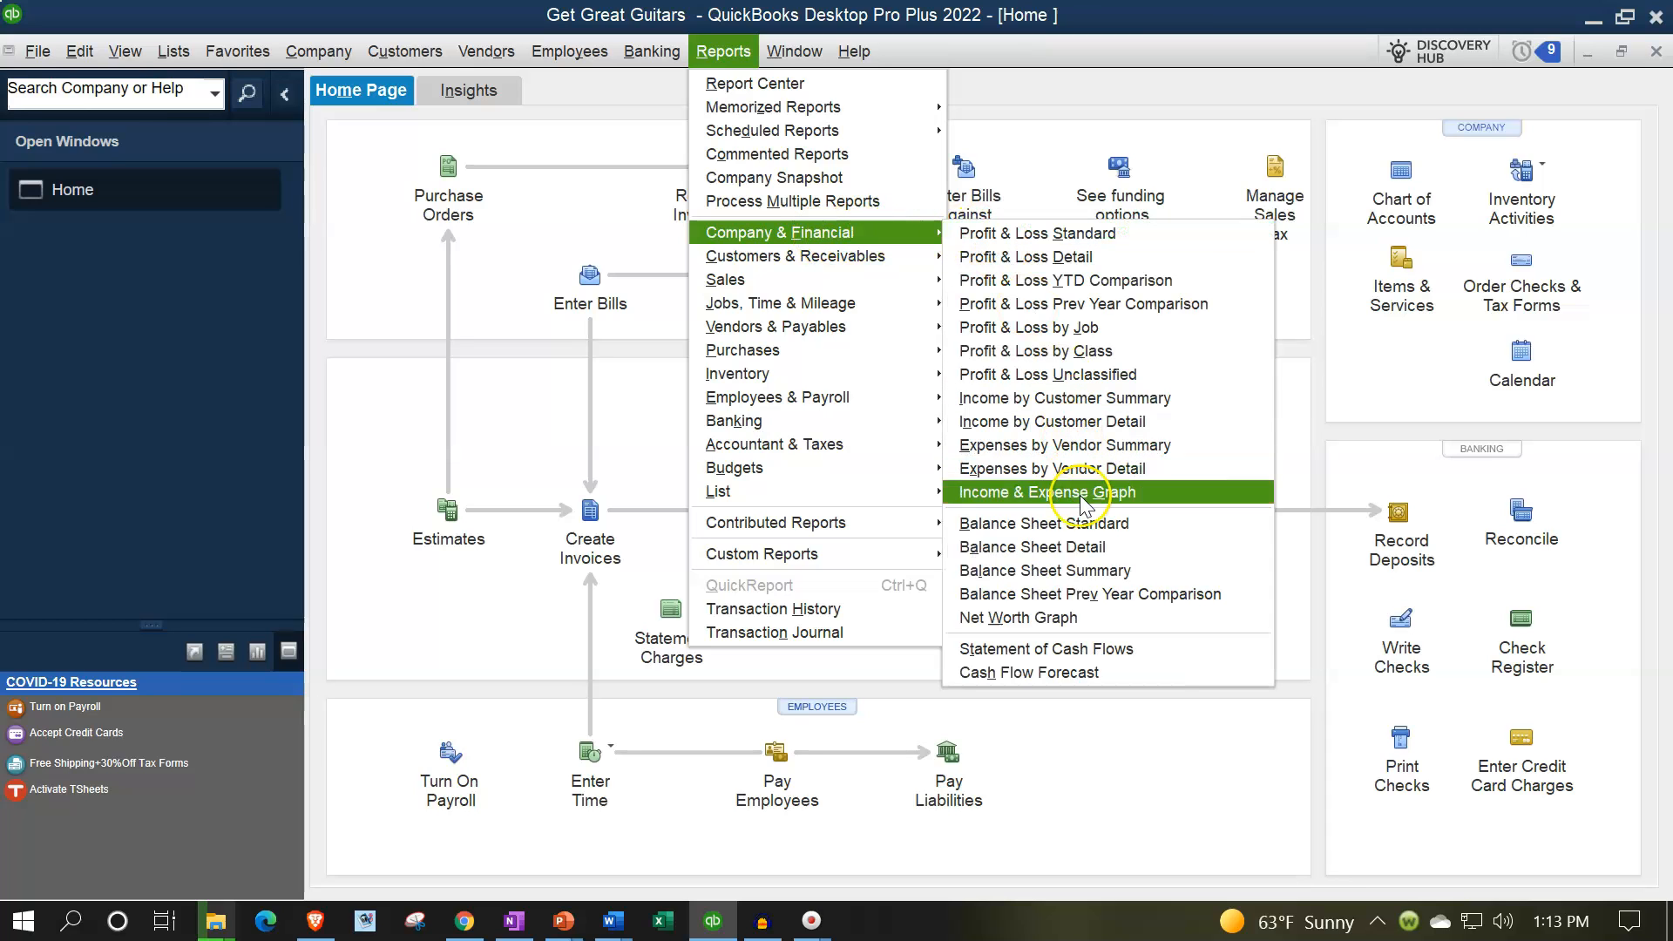
left_click(1090, 523)
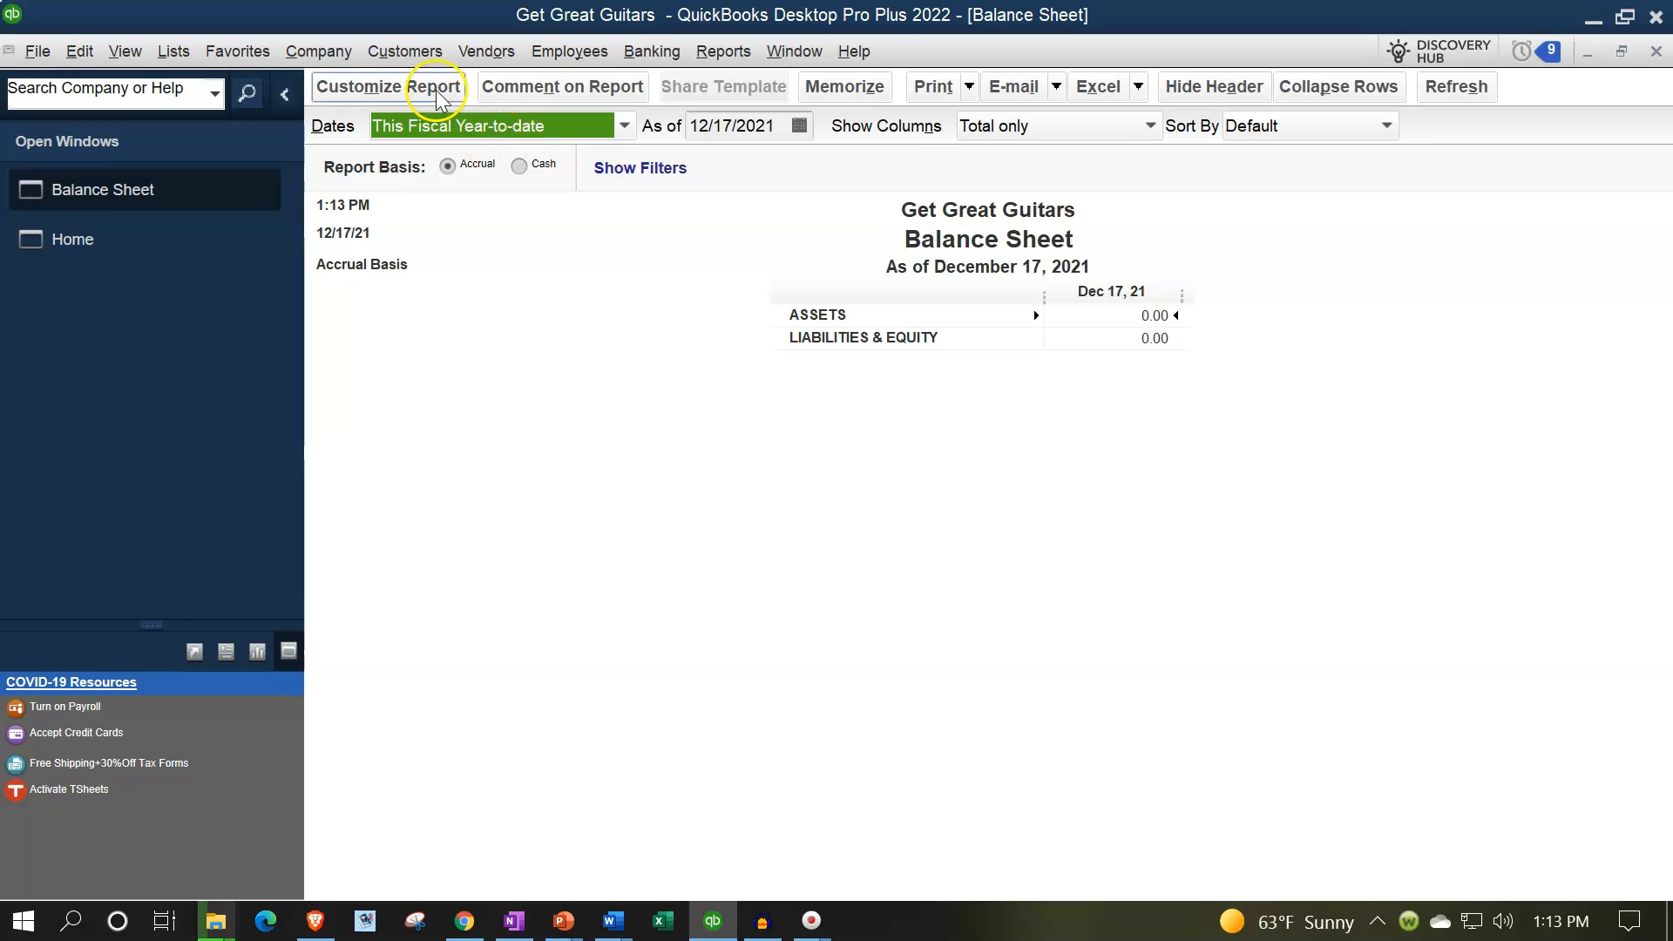
left_click(438, 94)
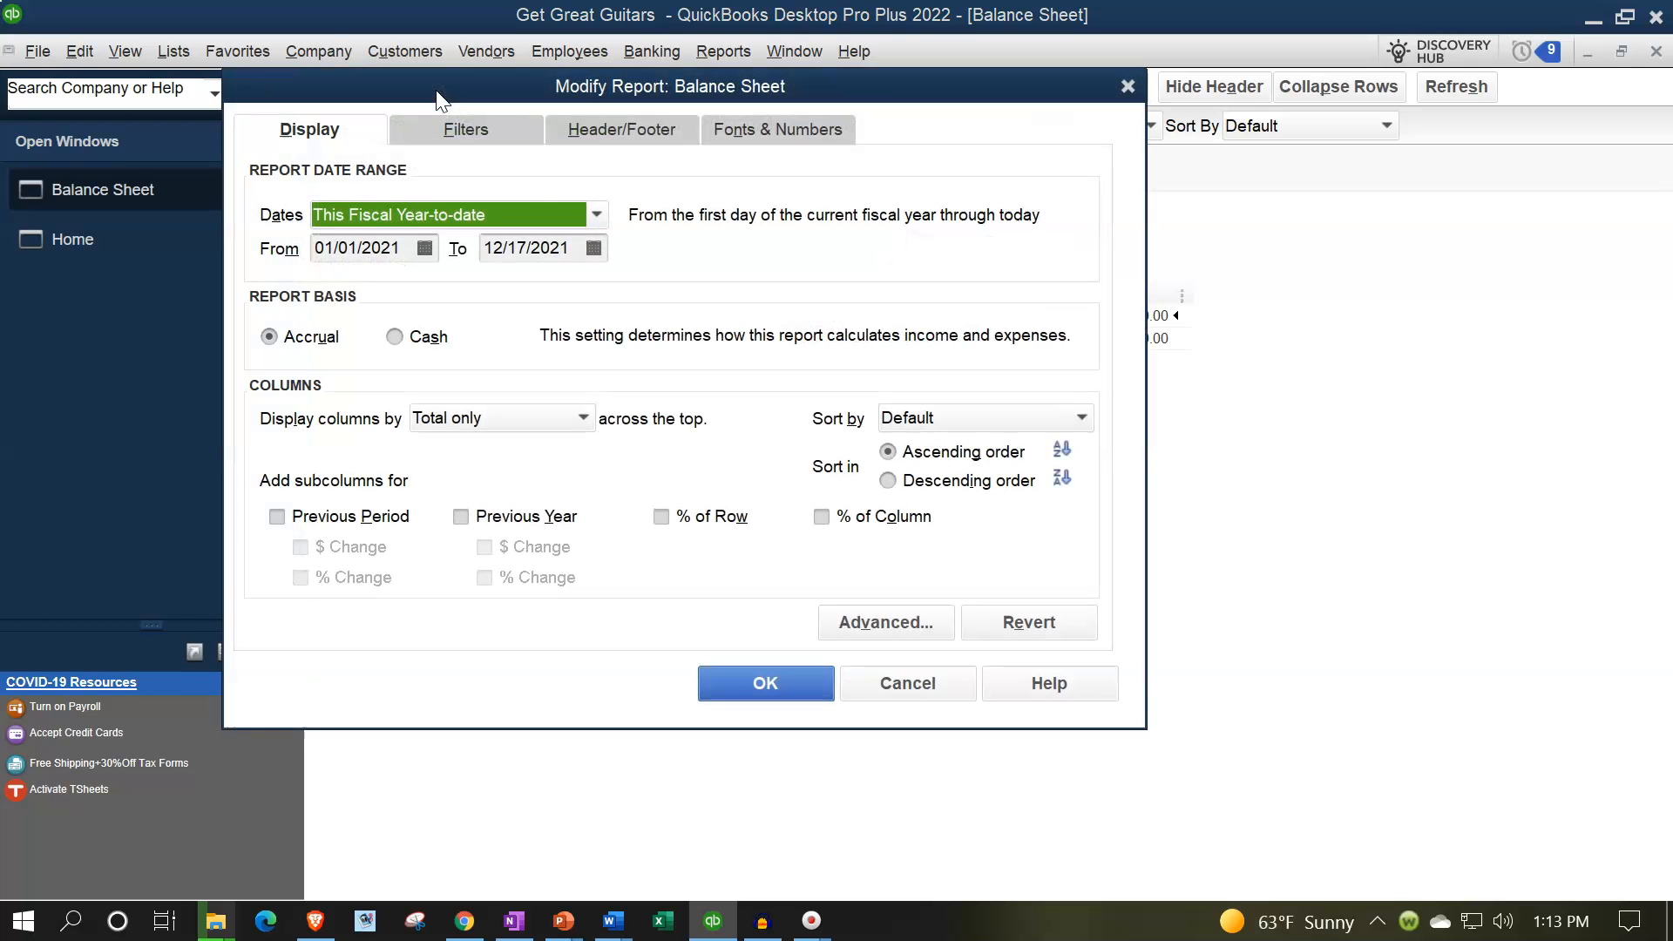
key("Tab")
type("010122")
key("Tab")
type("02/28/202")
key("Tab")
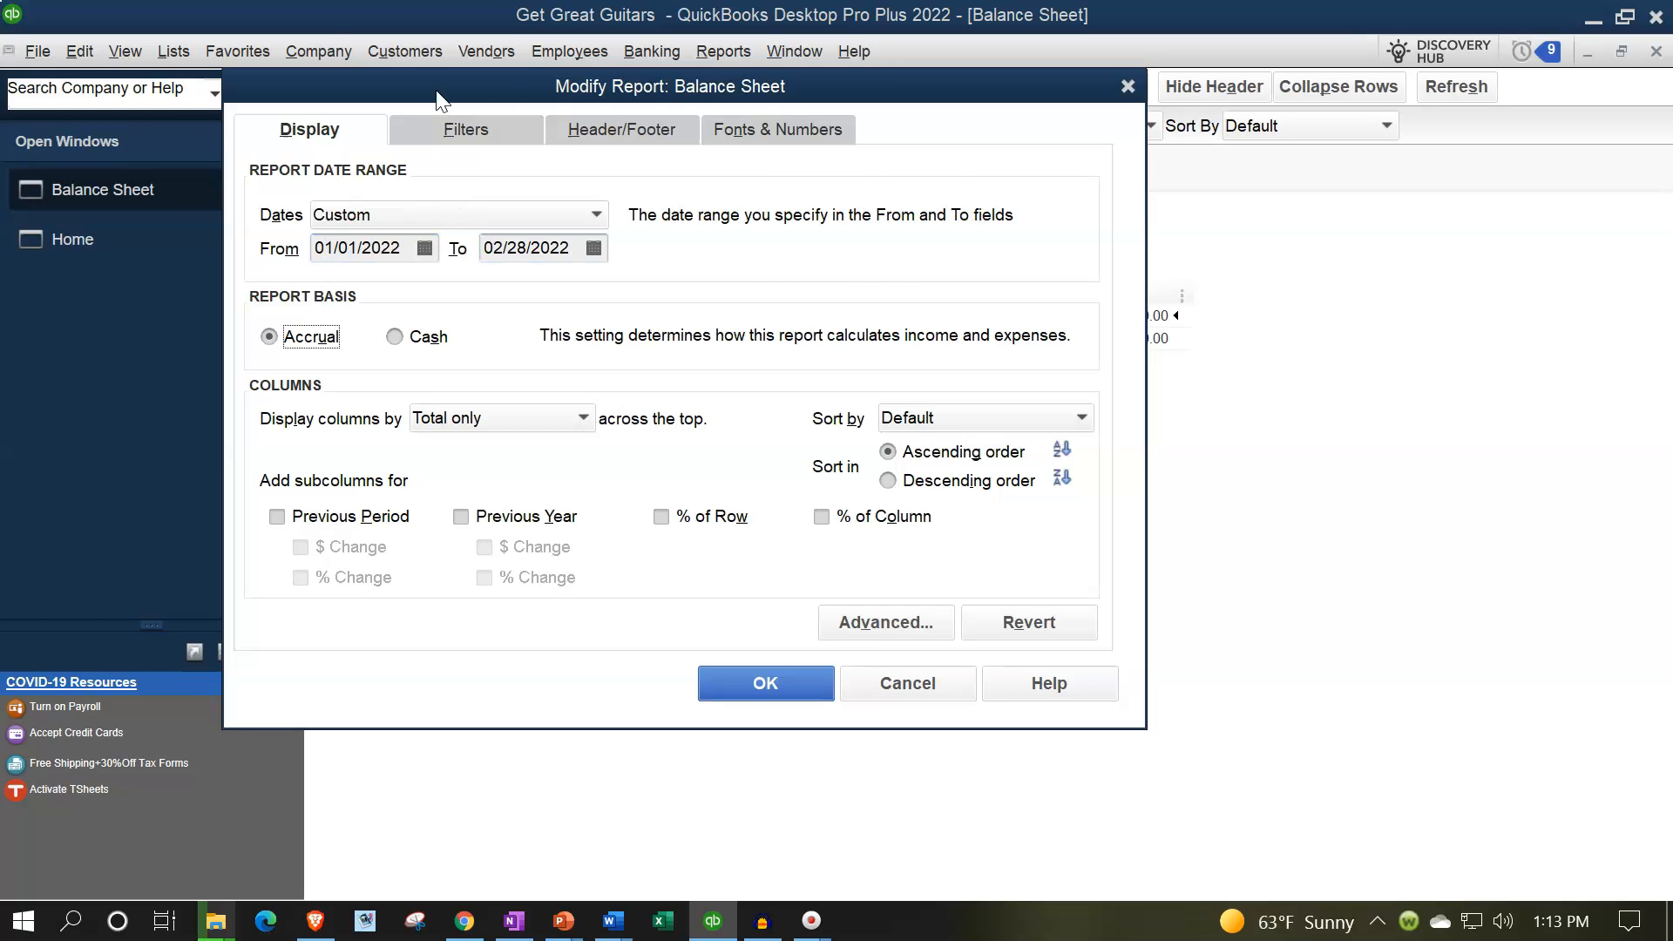
Set the balance sheet's report font size to 14, starting from the column labels, and apply the report modifications
left_click(789, 129)
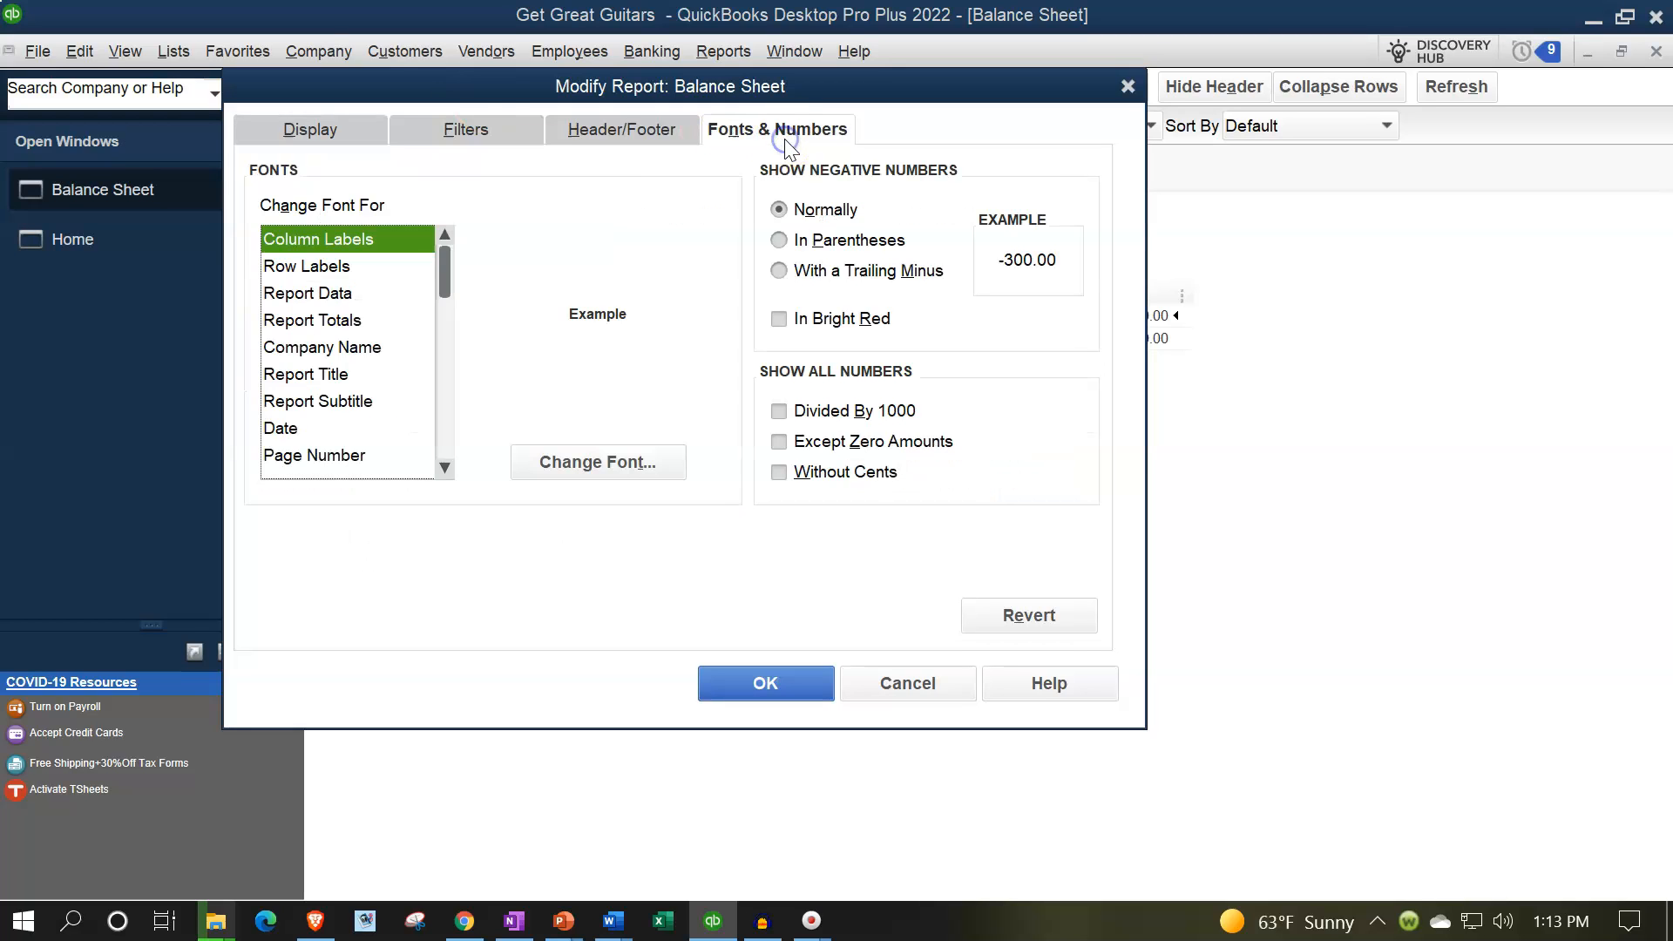
left_click(654, 467)
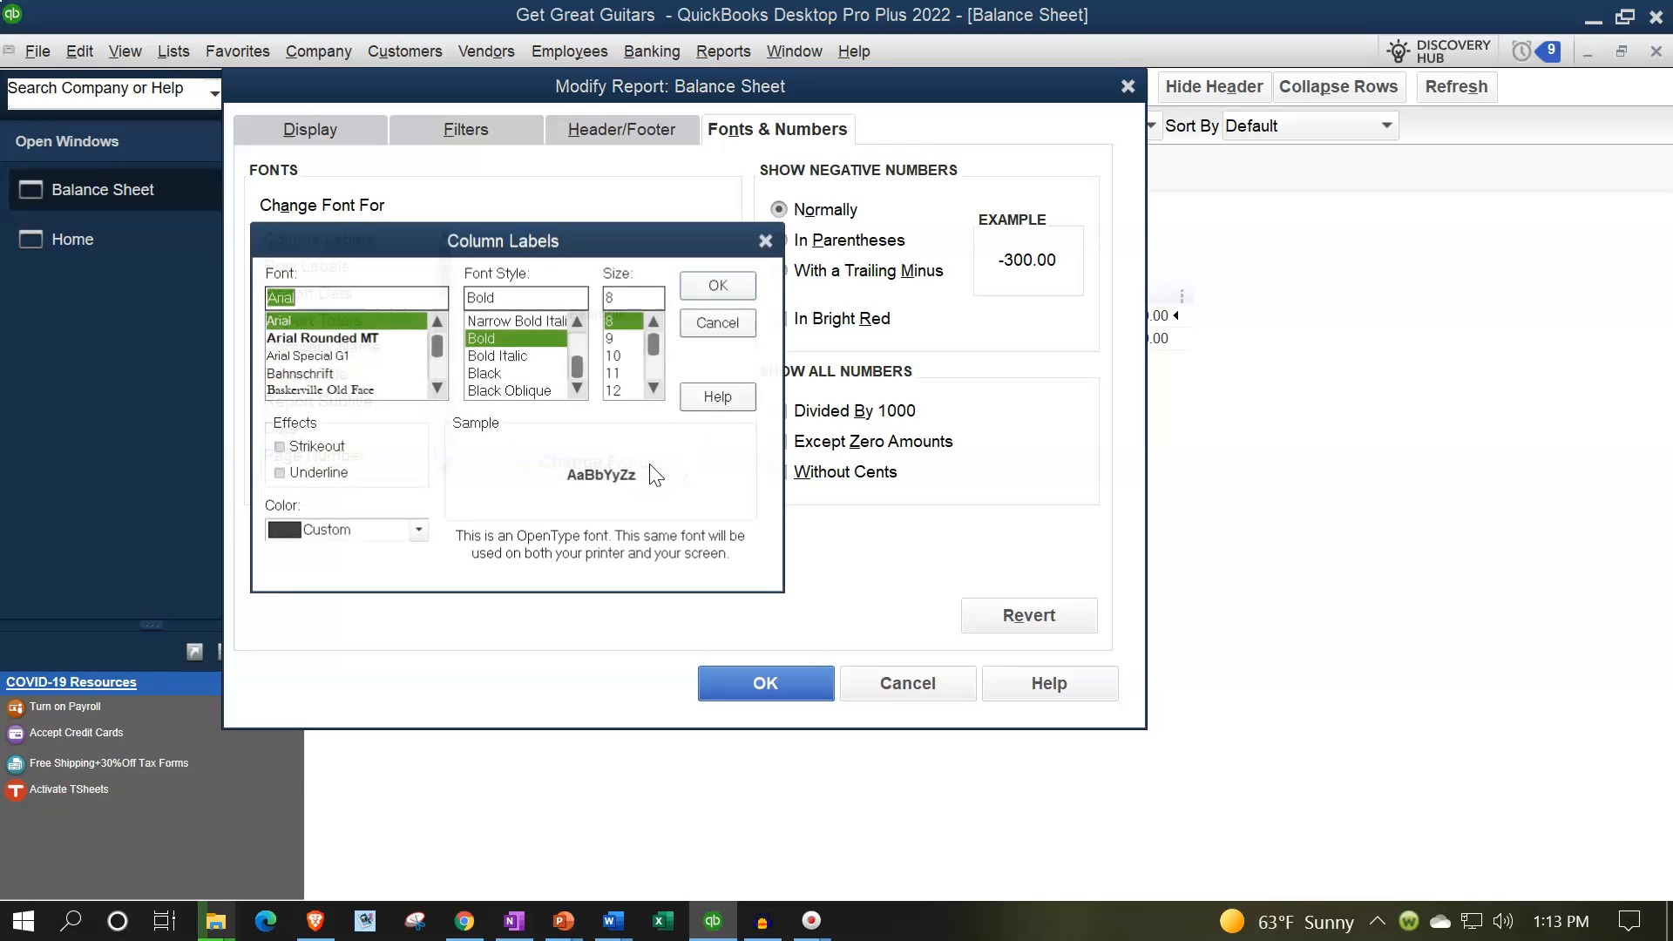
left_click(625, 390)
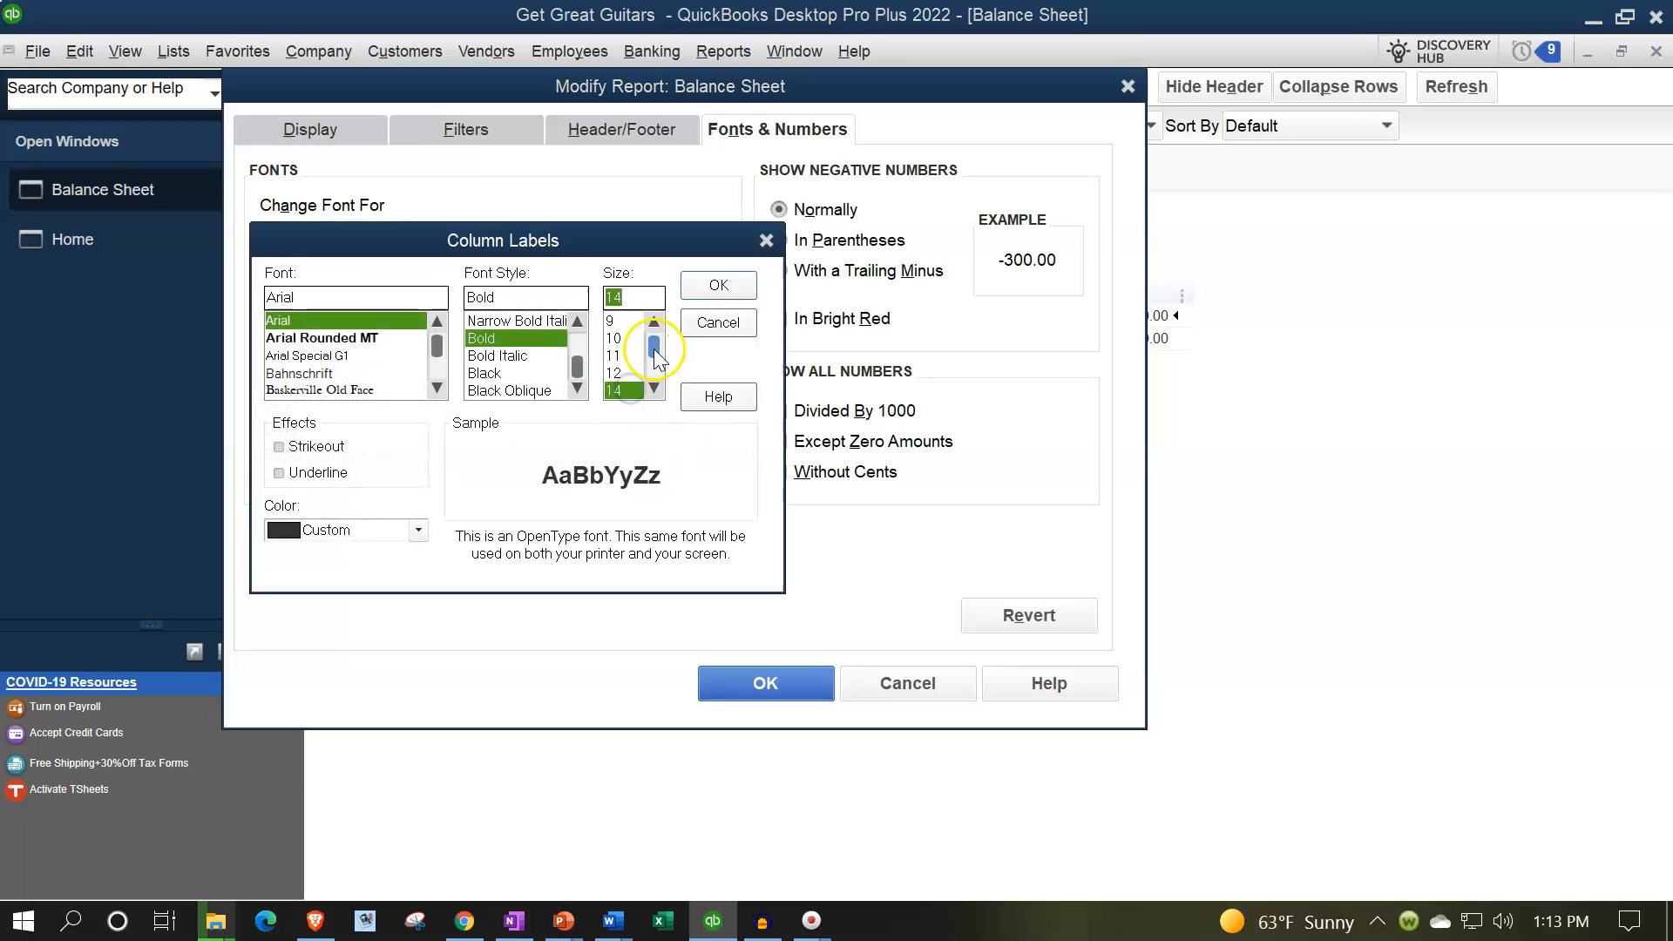
left_click(717, 286)
left_click(740, 286)
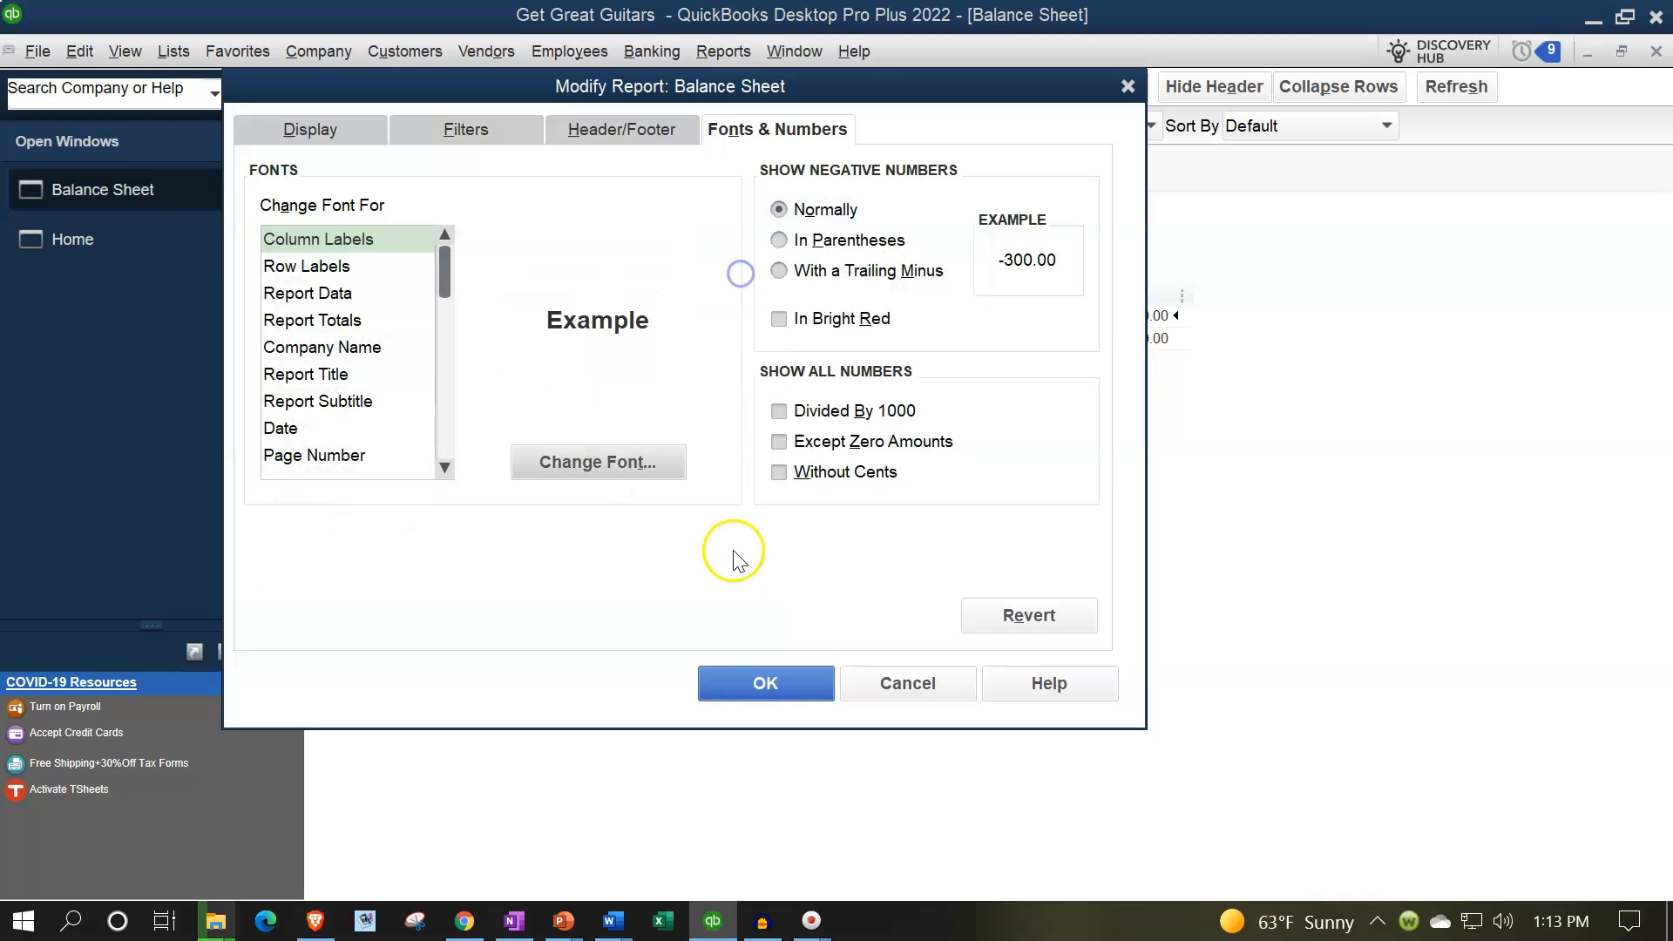
left_click(730, 683)
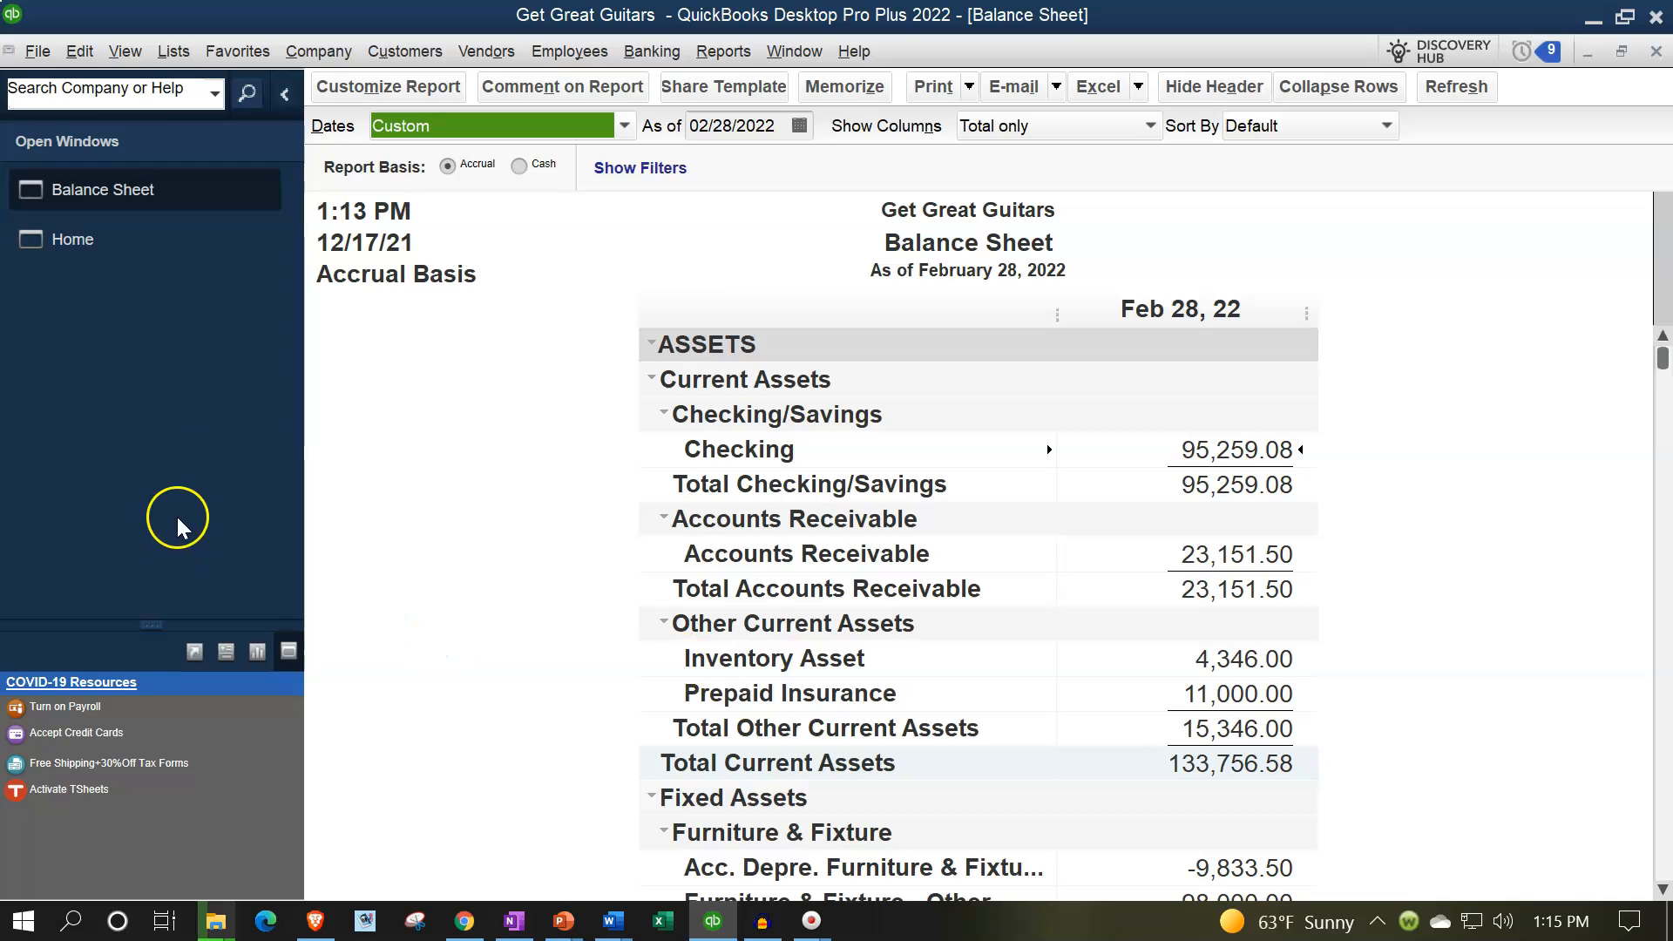
left_click(321, 52)
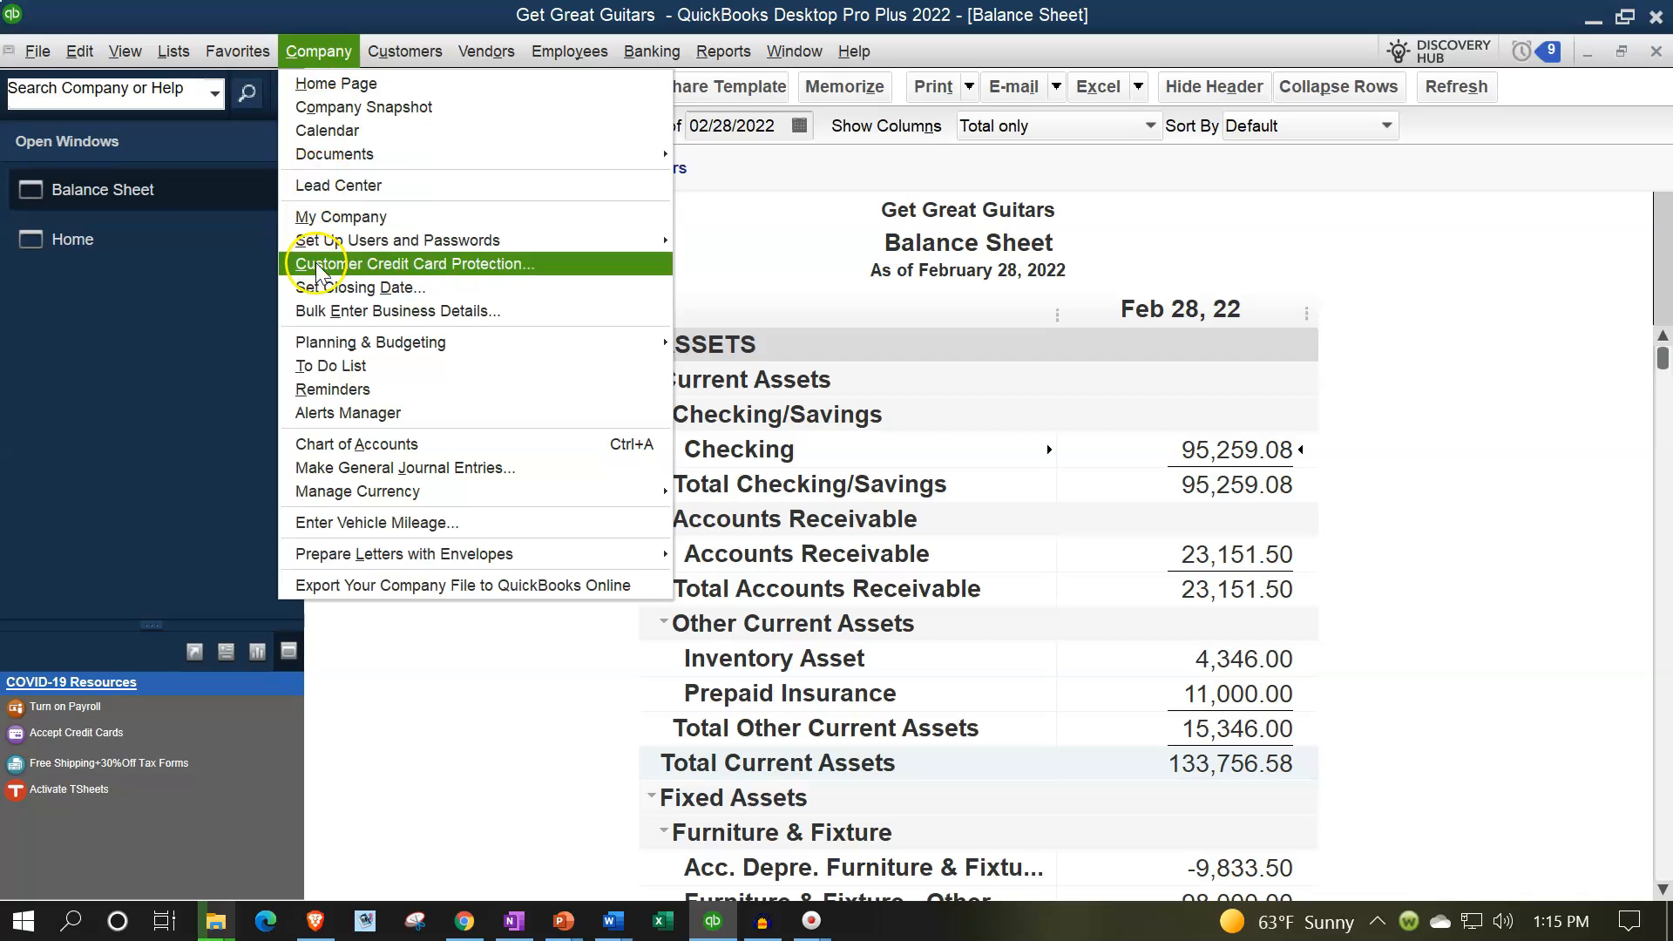
mouse_move(339, 347)
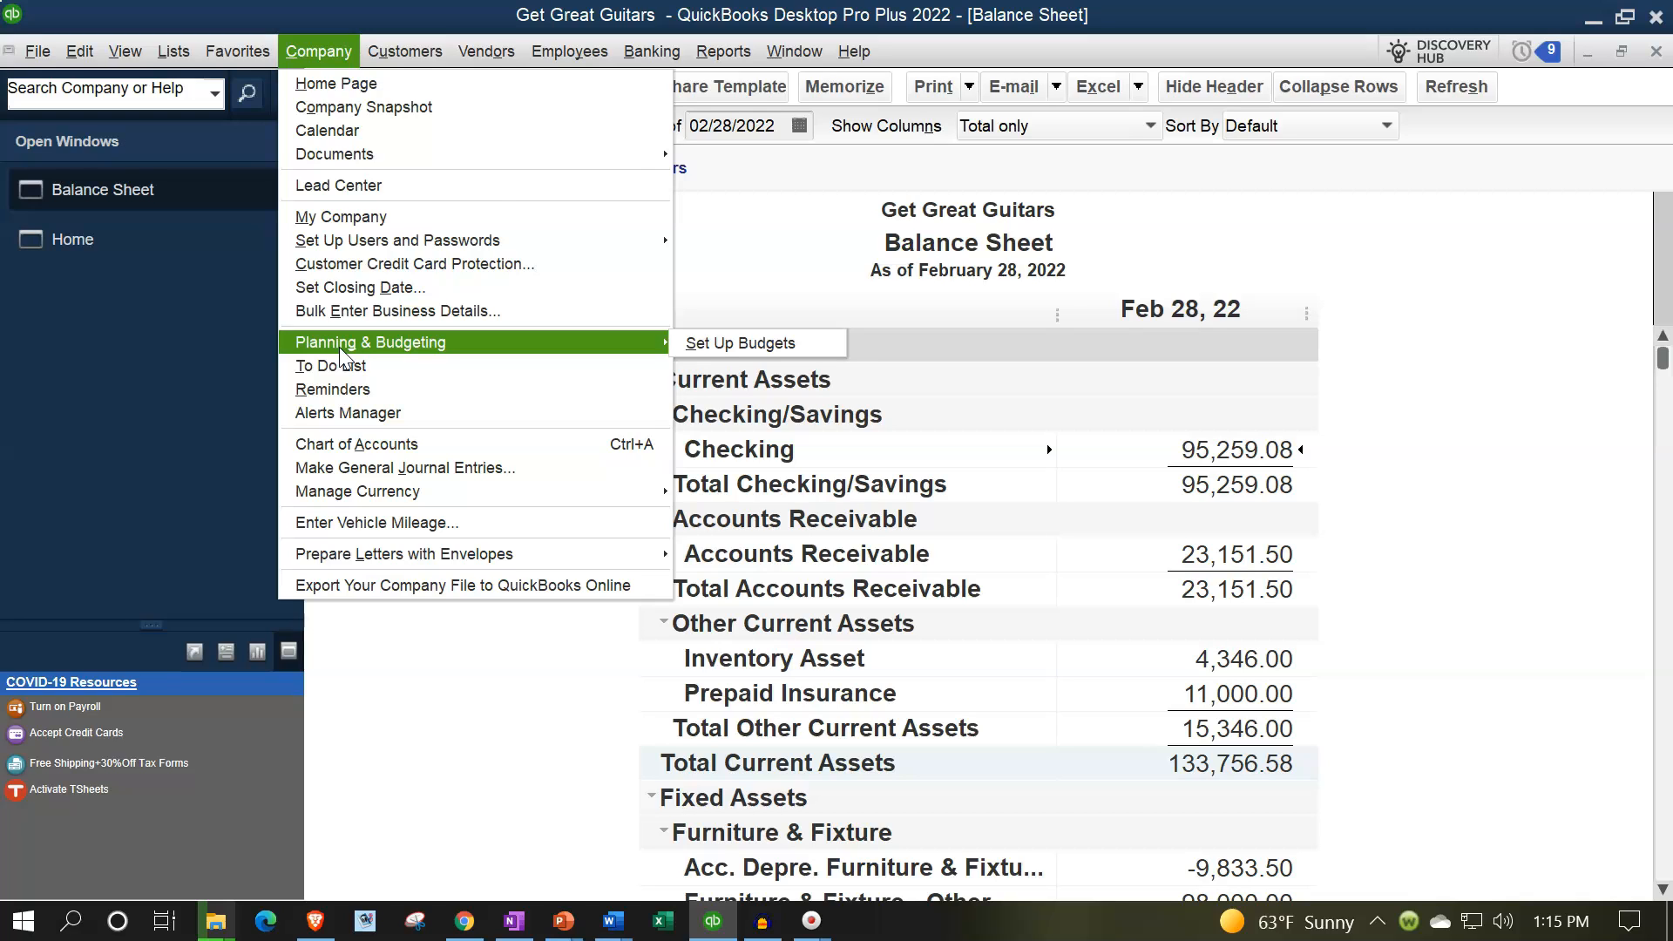
left_click(505, 699)
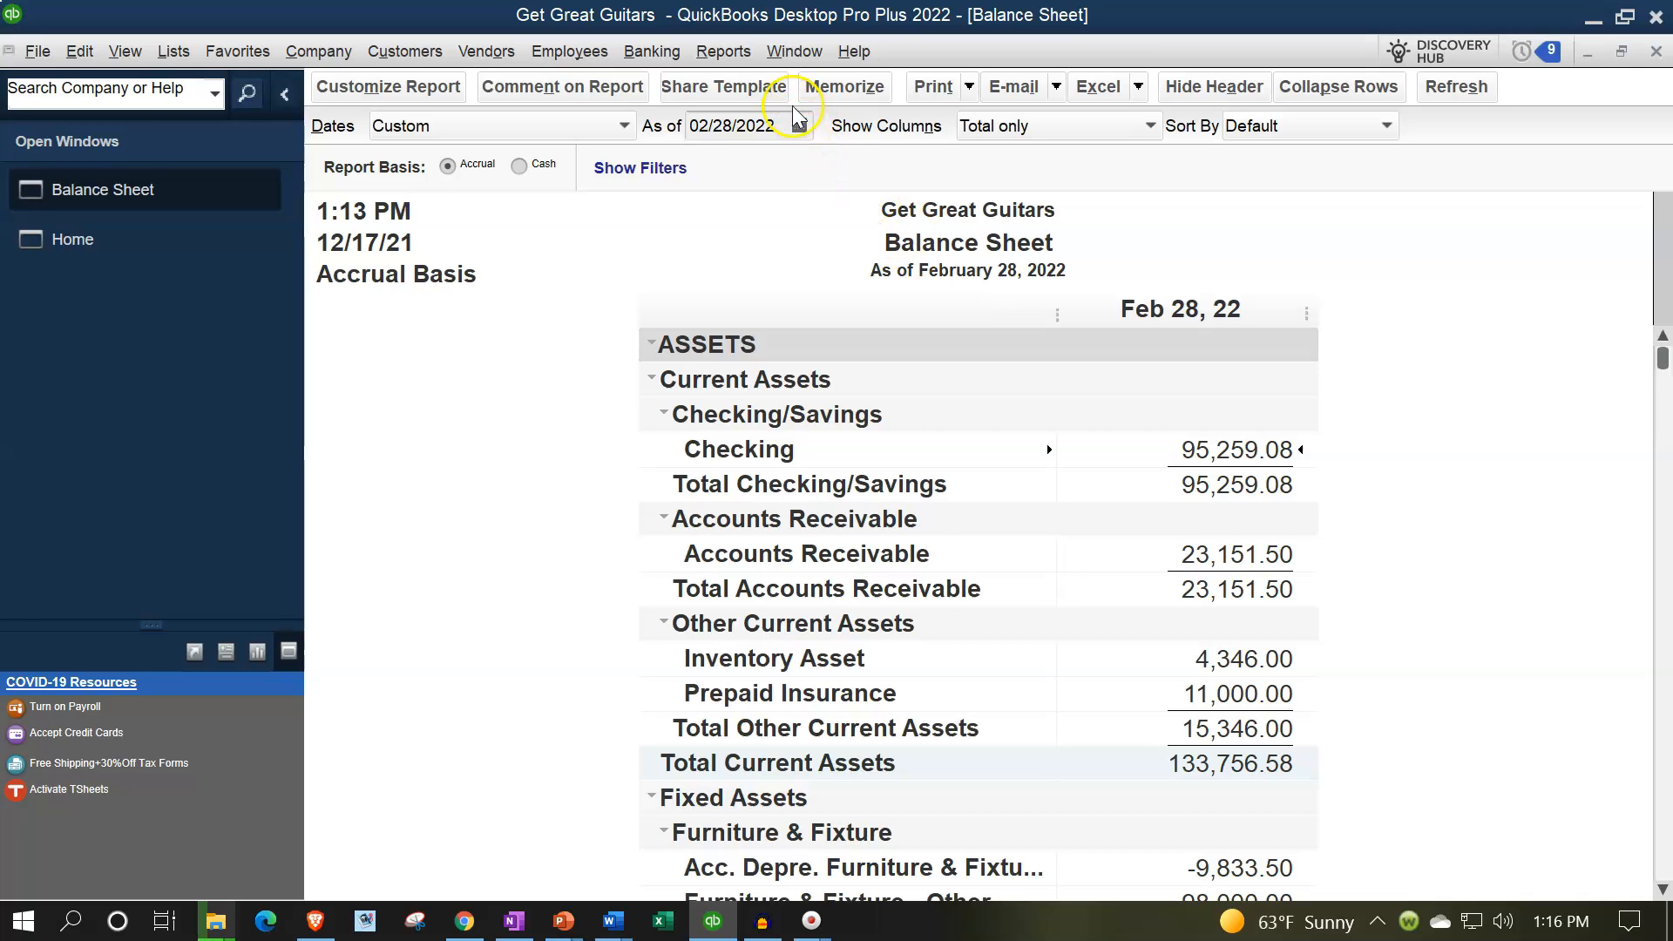
Open the Trial Balance report and set its date range from 01/01/2022 to 02/28/2022
left_click(723, 54)
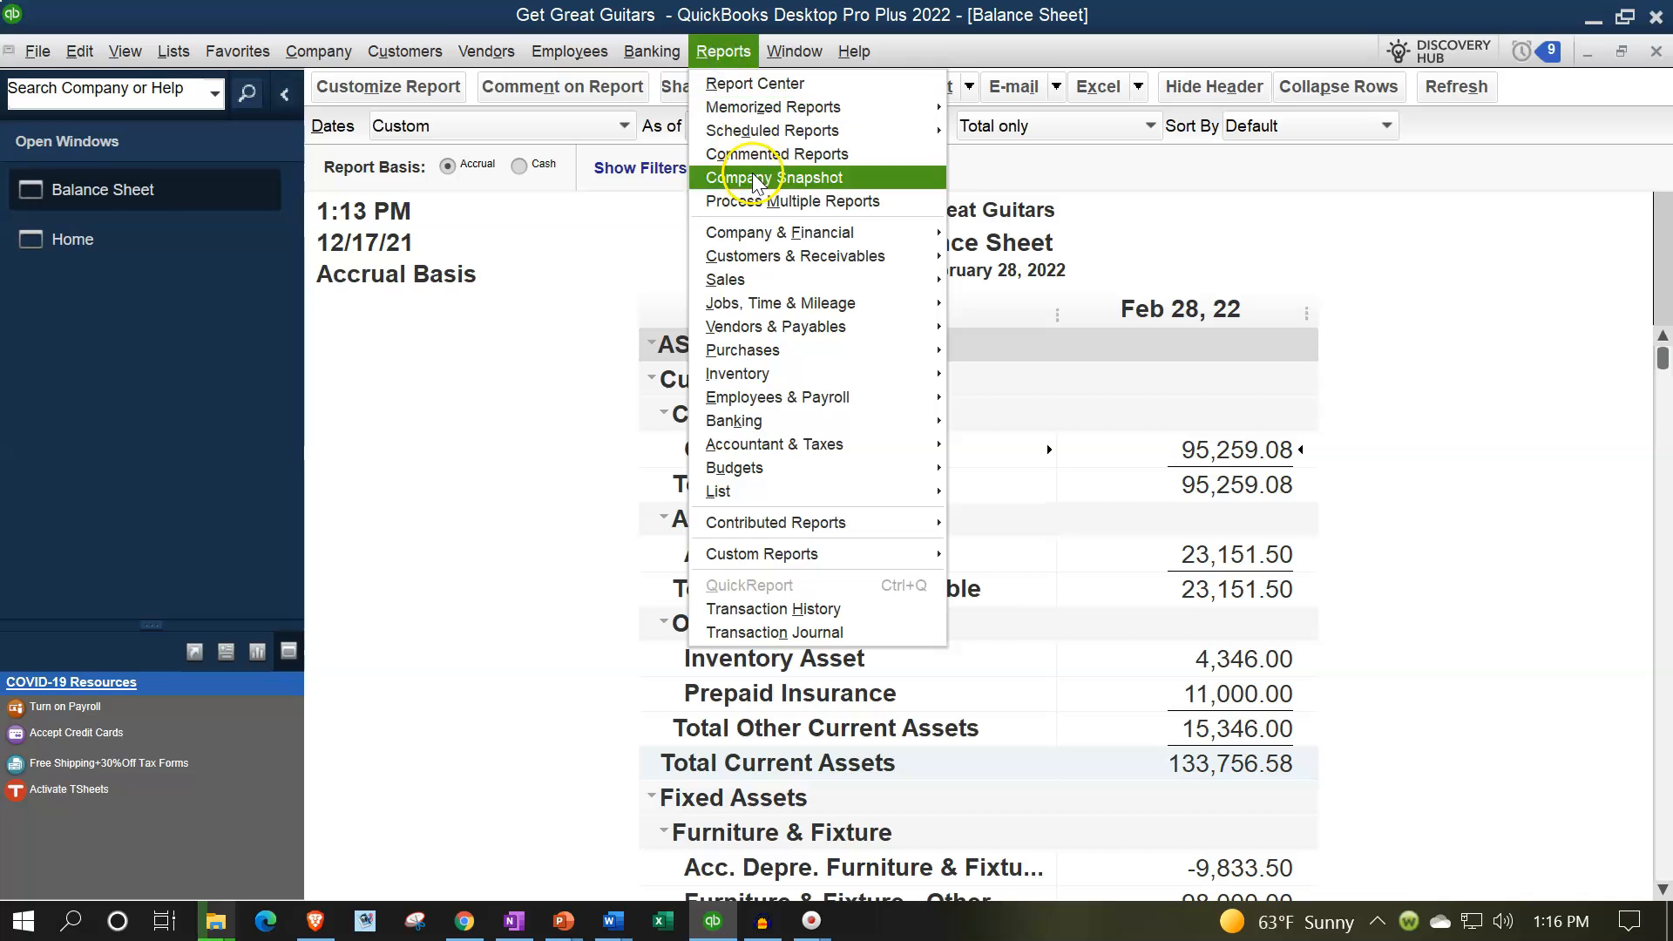
mouse_move(878, 443)
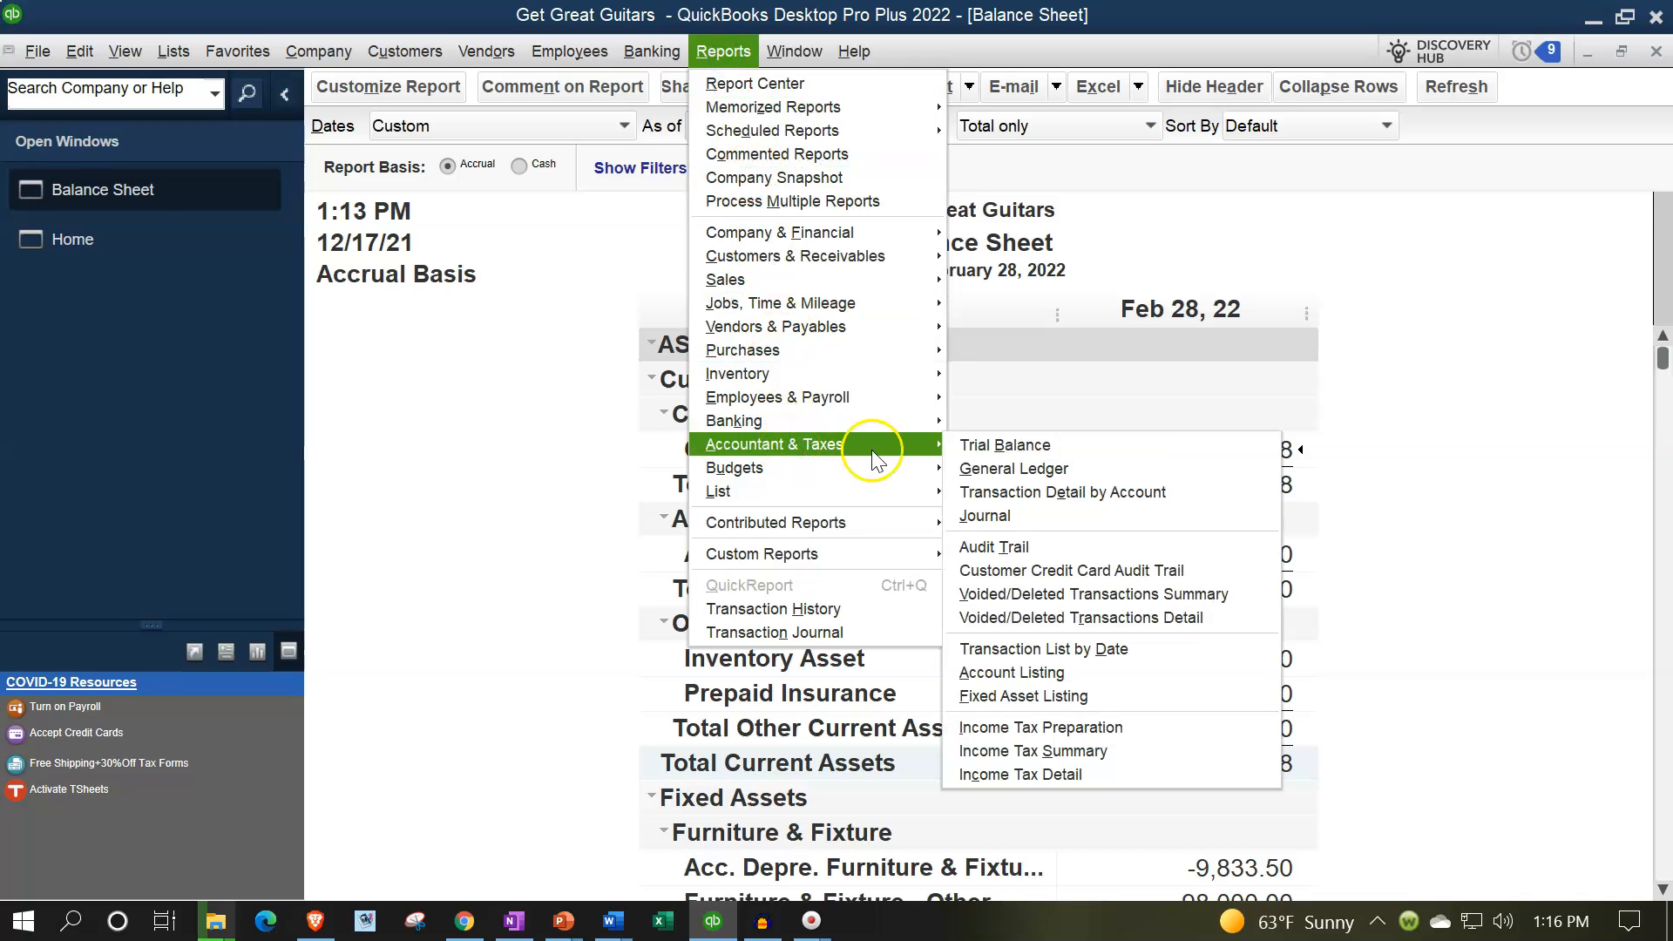
left_click(978, 456)
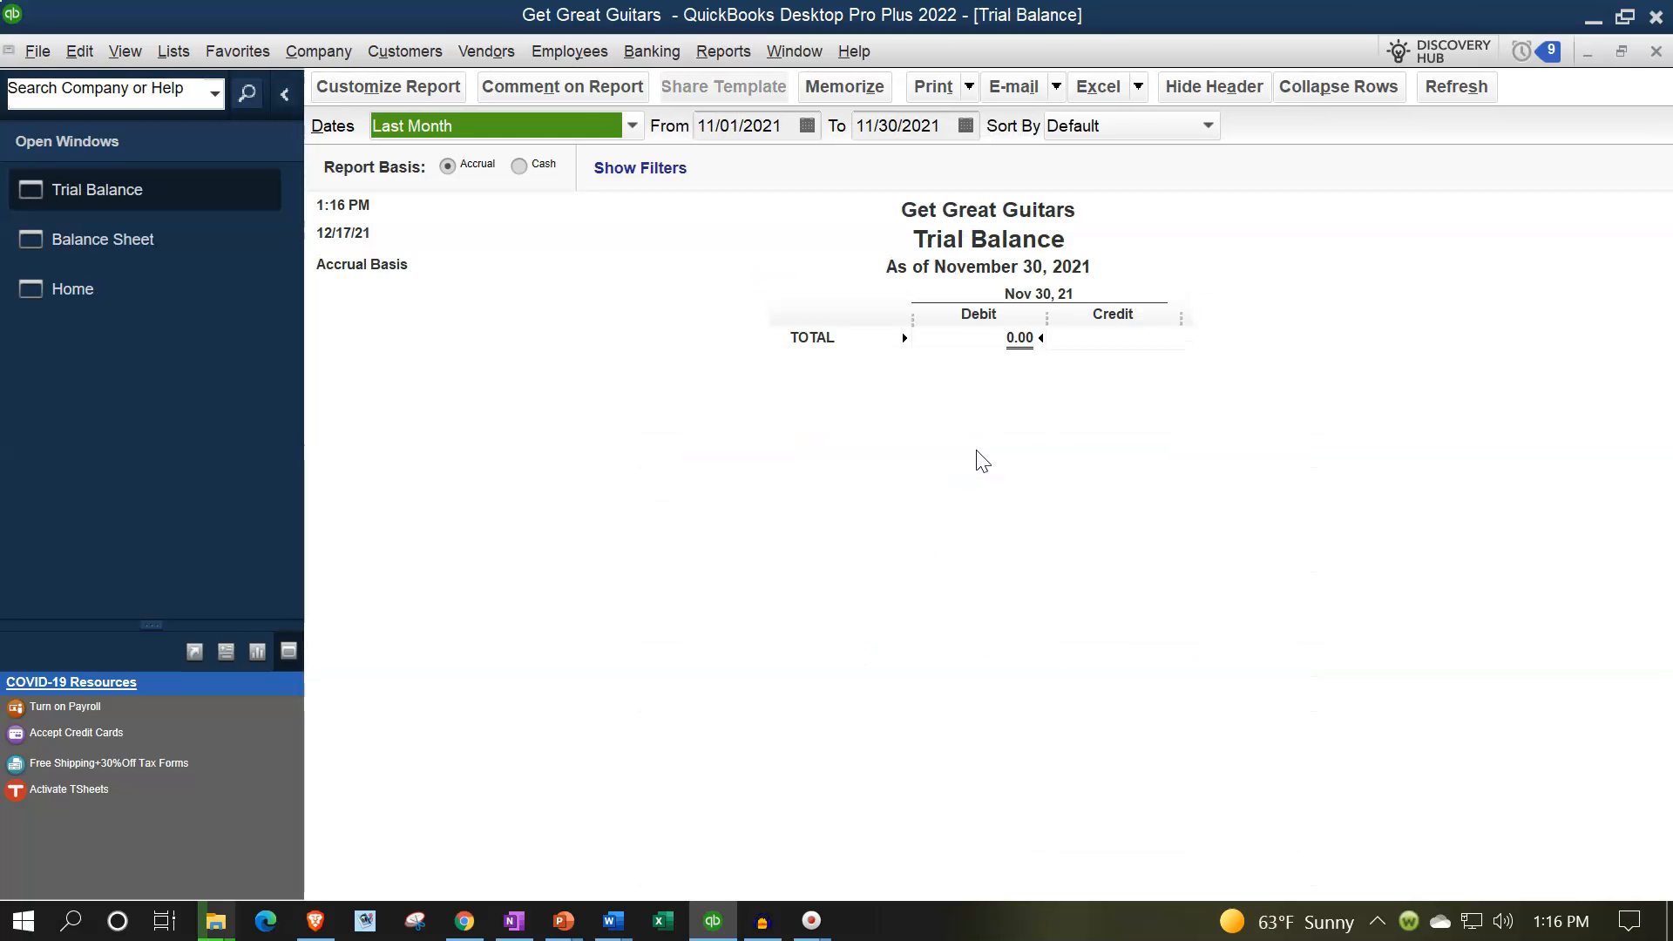
key("Tab")
type("01")
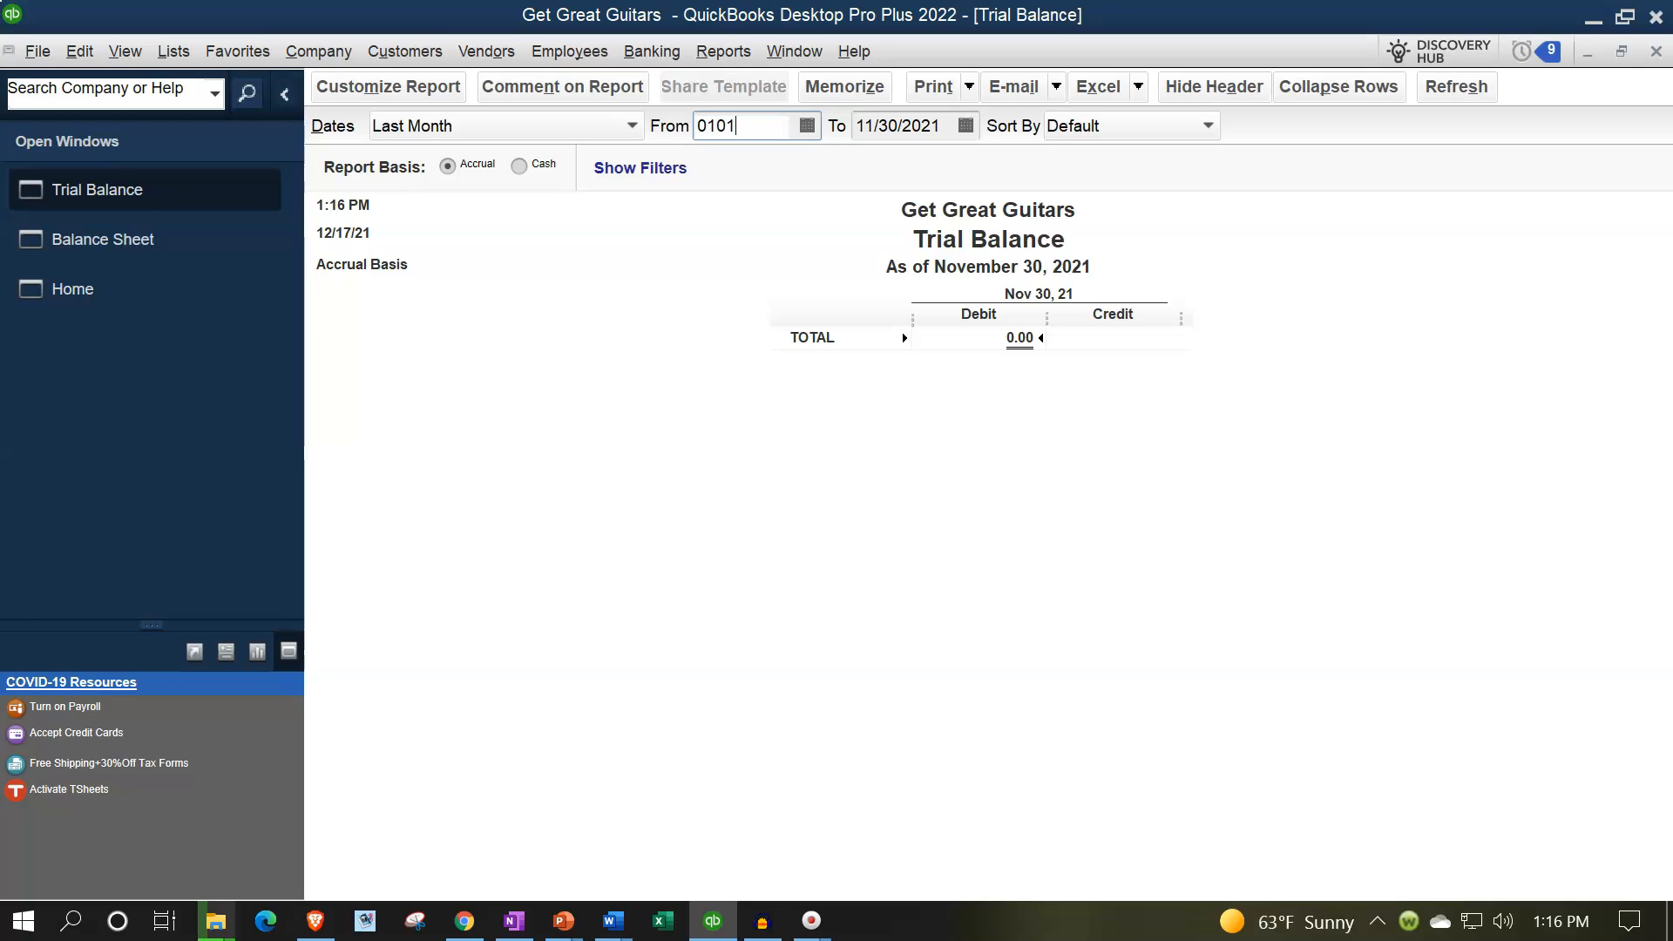
key("Tab")
type("02")
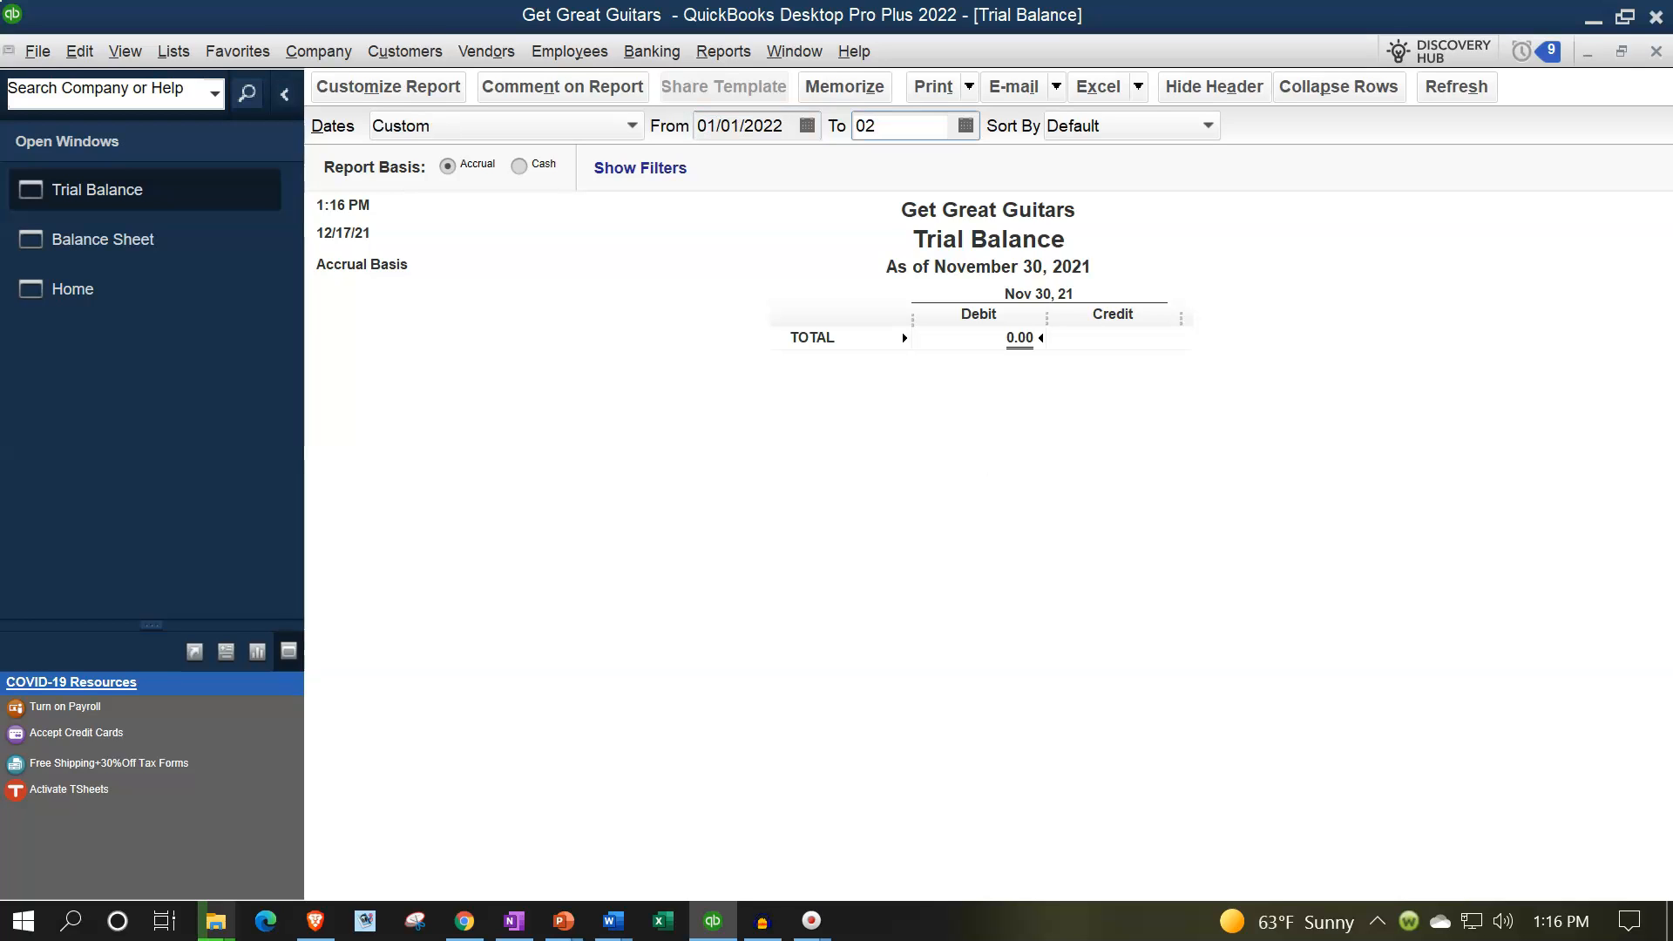
type("/28/2")
key("Tab")
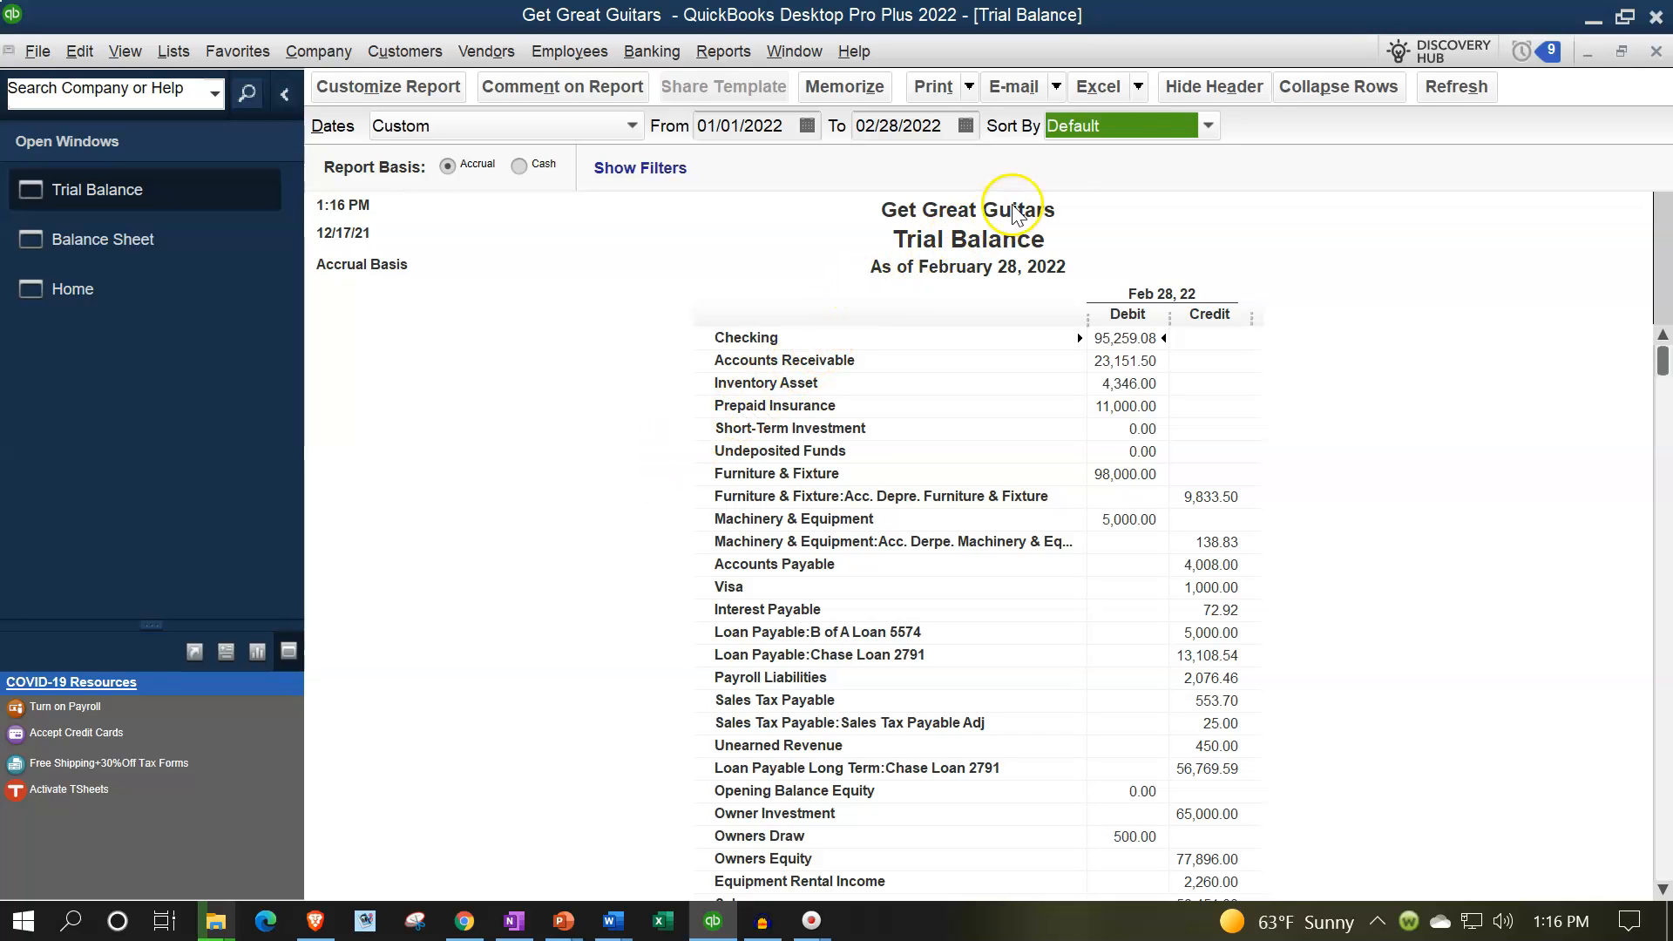
Export the trial balance to a new worksheet in the existing Budget workbook, stored in the Budgeting folder of Second Part of Course-New Company File
left_click(1137, 88)
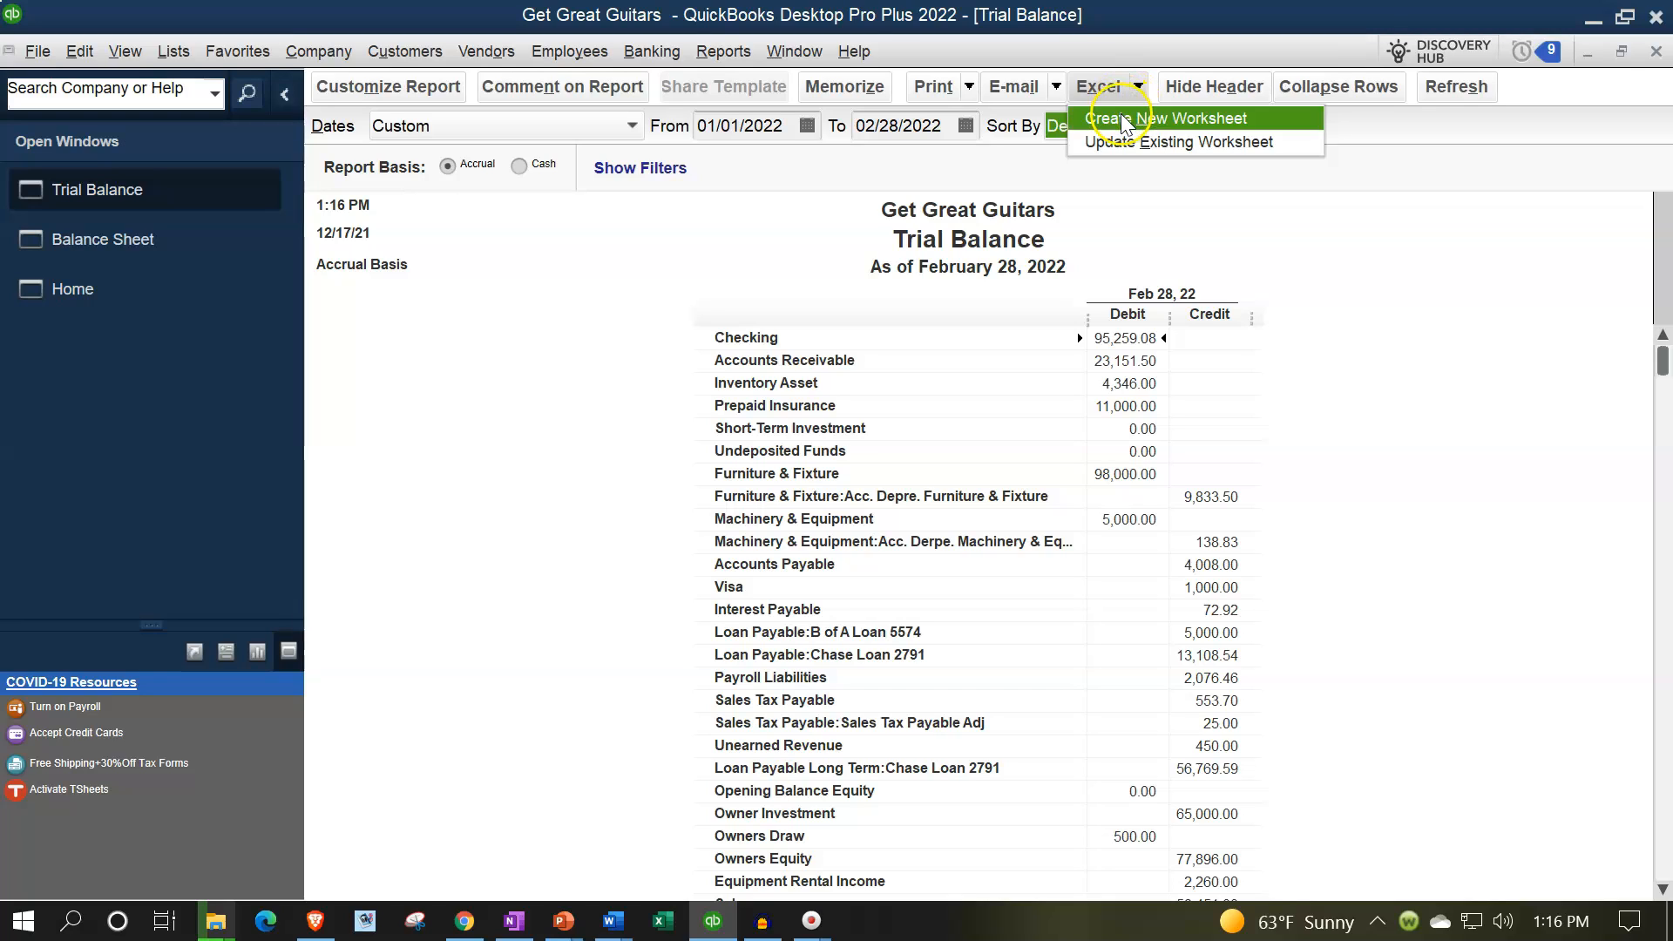
left_click(1121, 117)
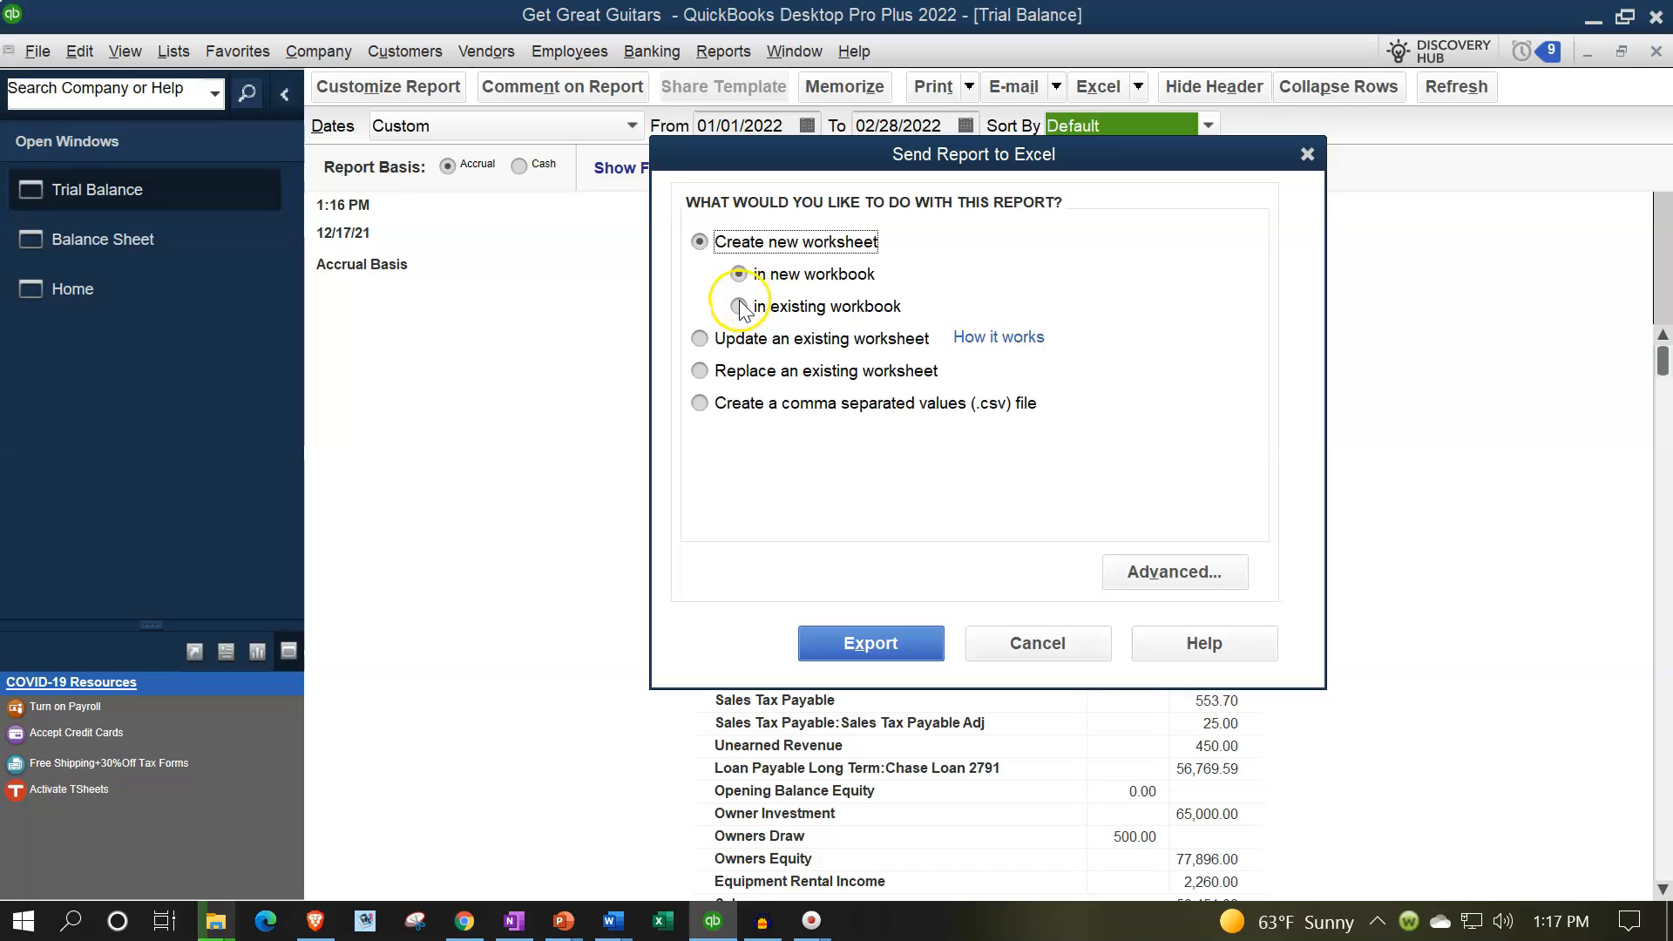
left_click(738, 306)
left_click(1143, 378)
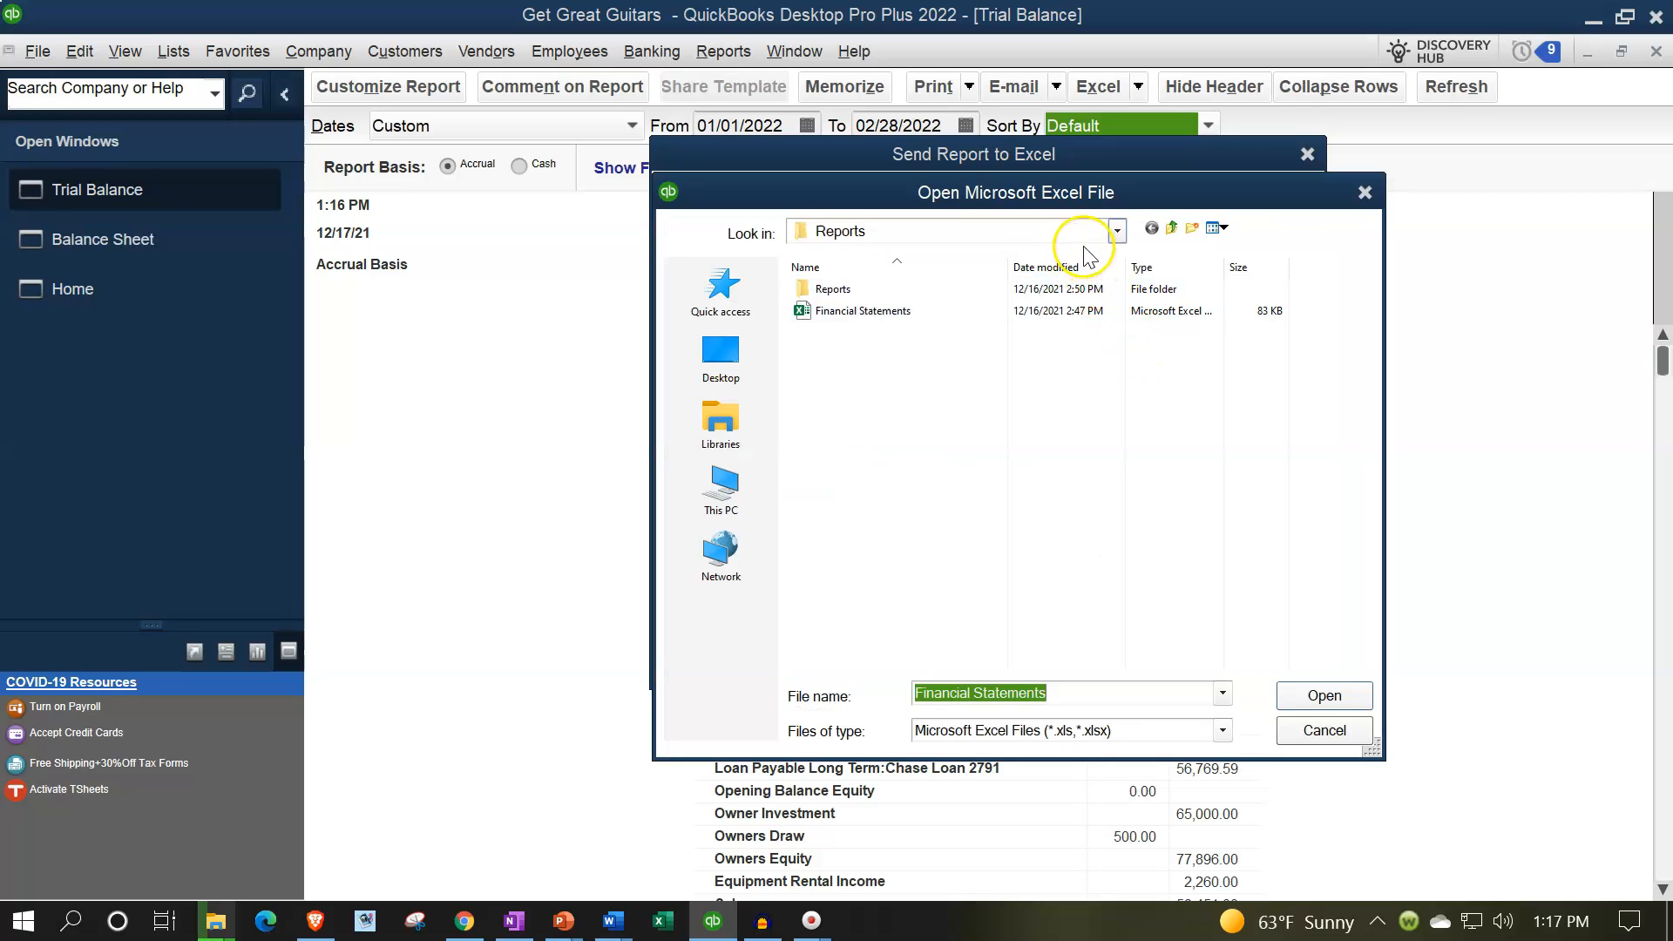
left_click(1118, 230)
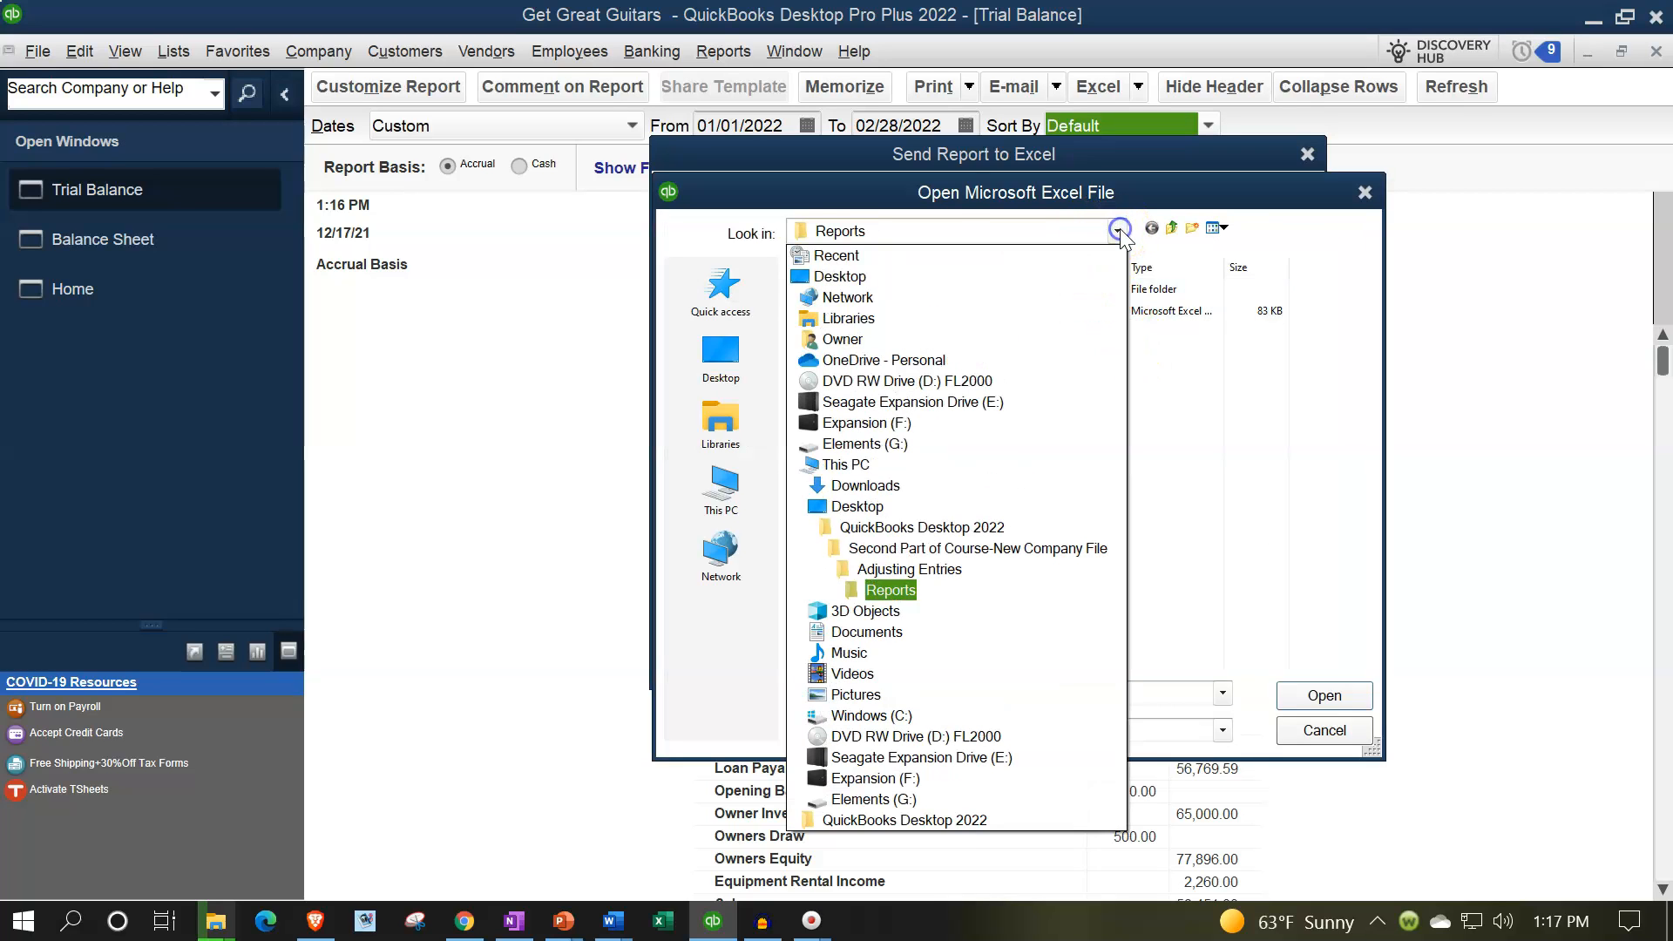
left_click(945, 554)
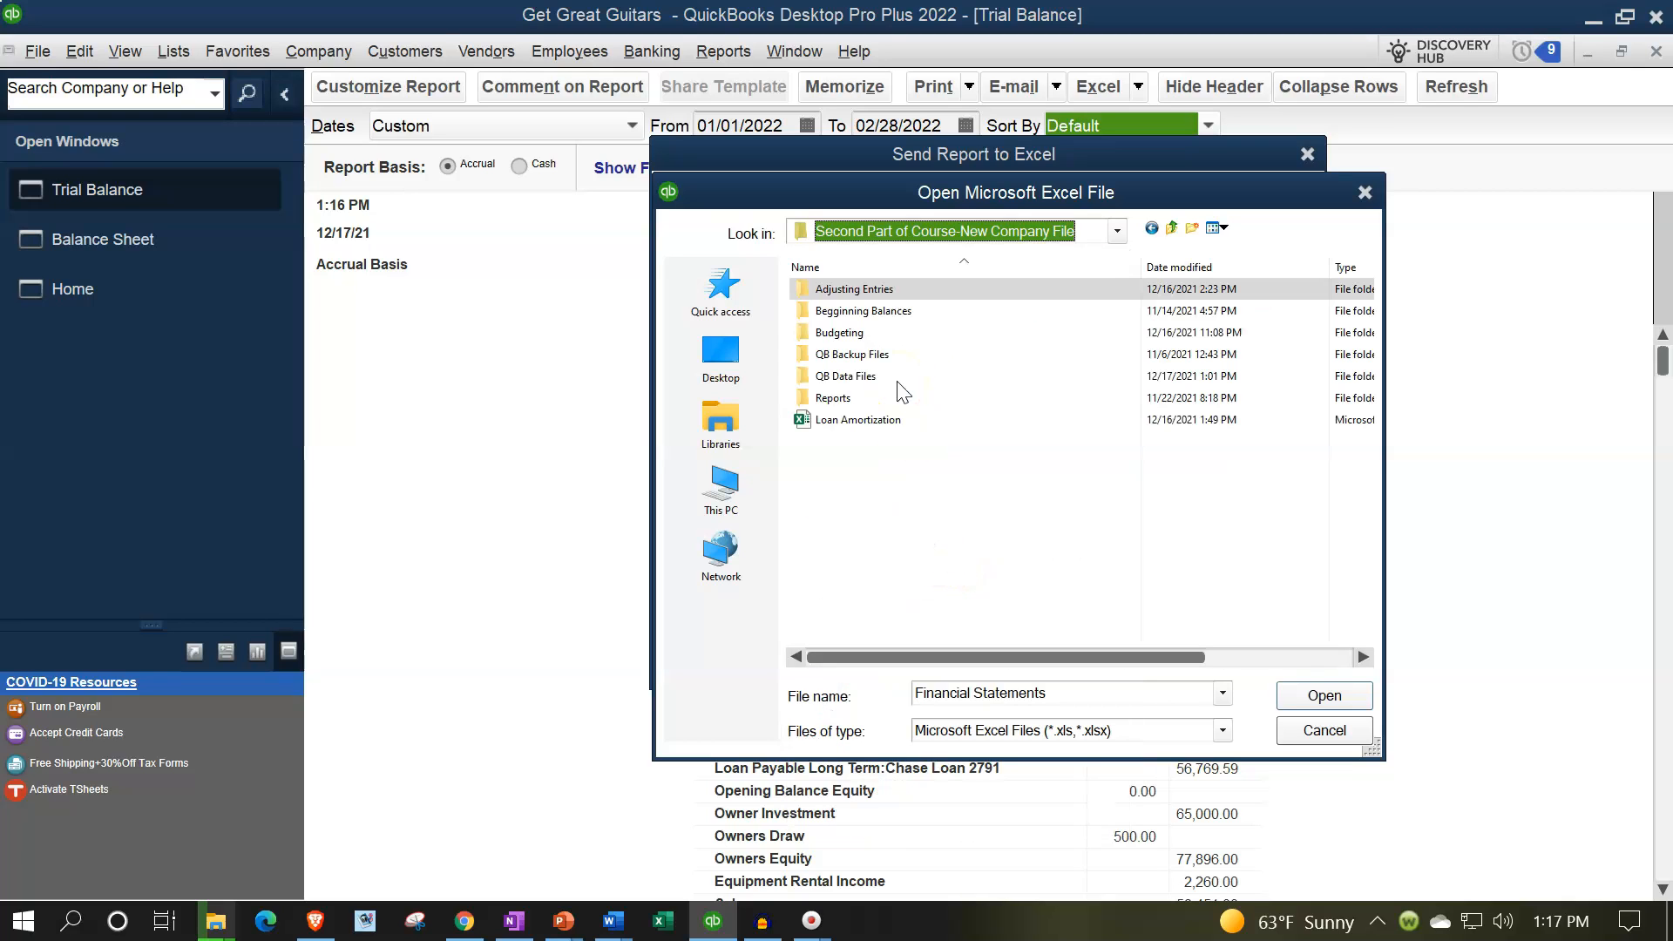
double_click(850, 335)
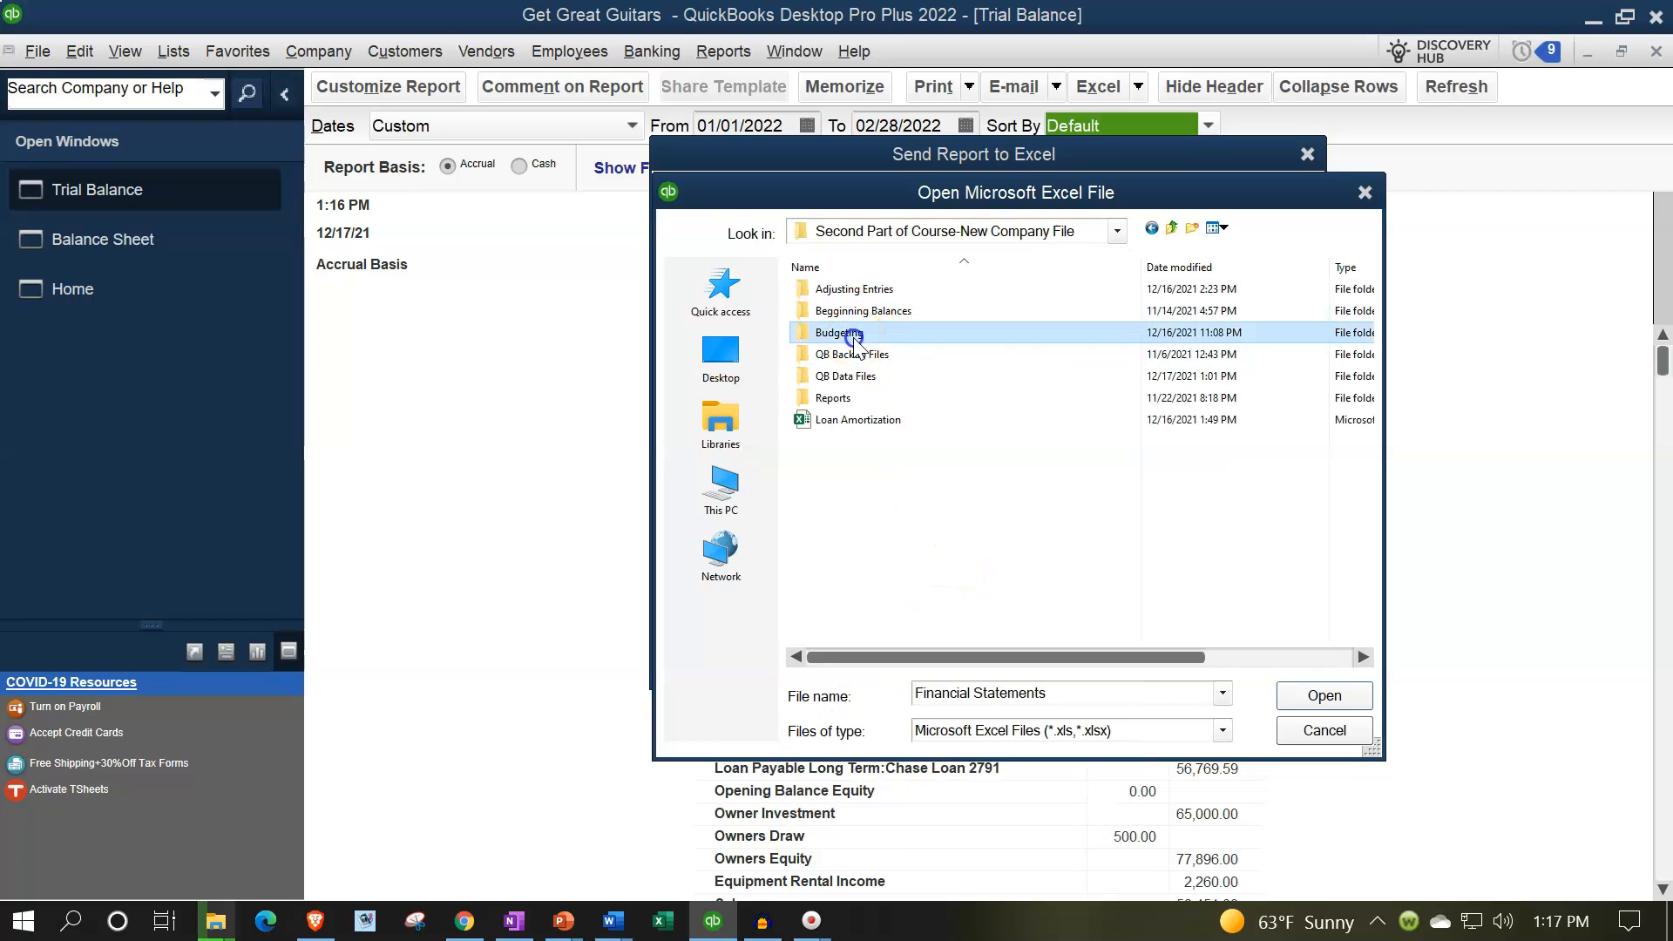
left_click(833, 295)
double_click(834, 294)
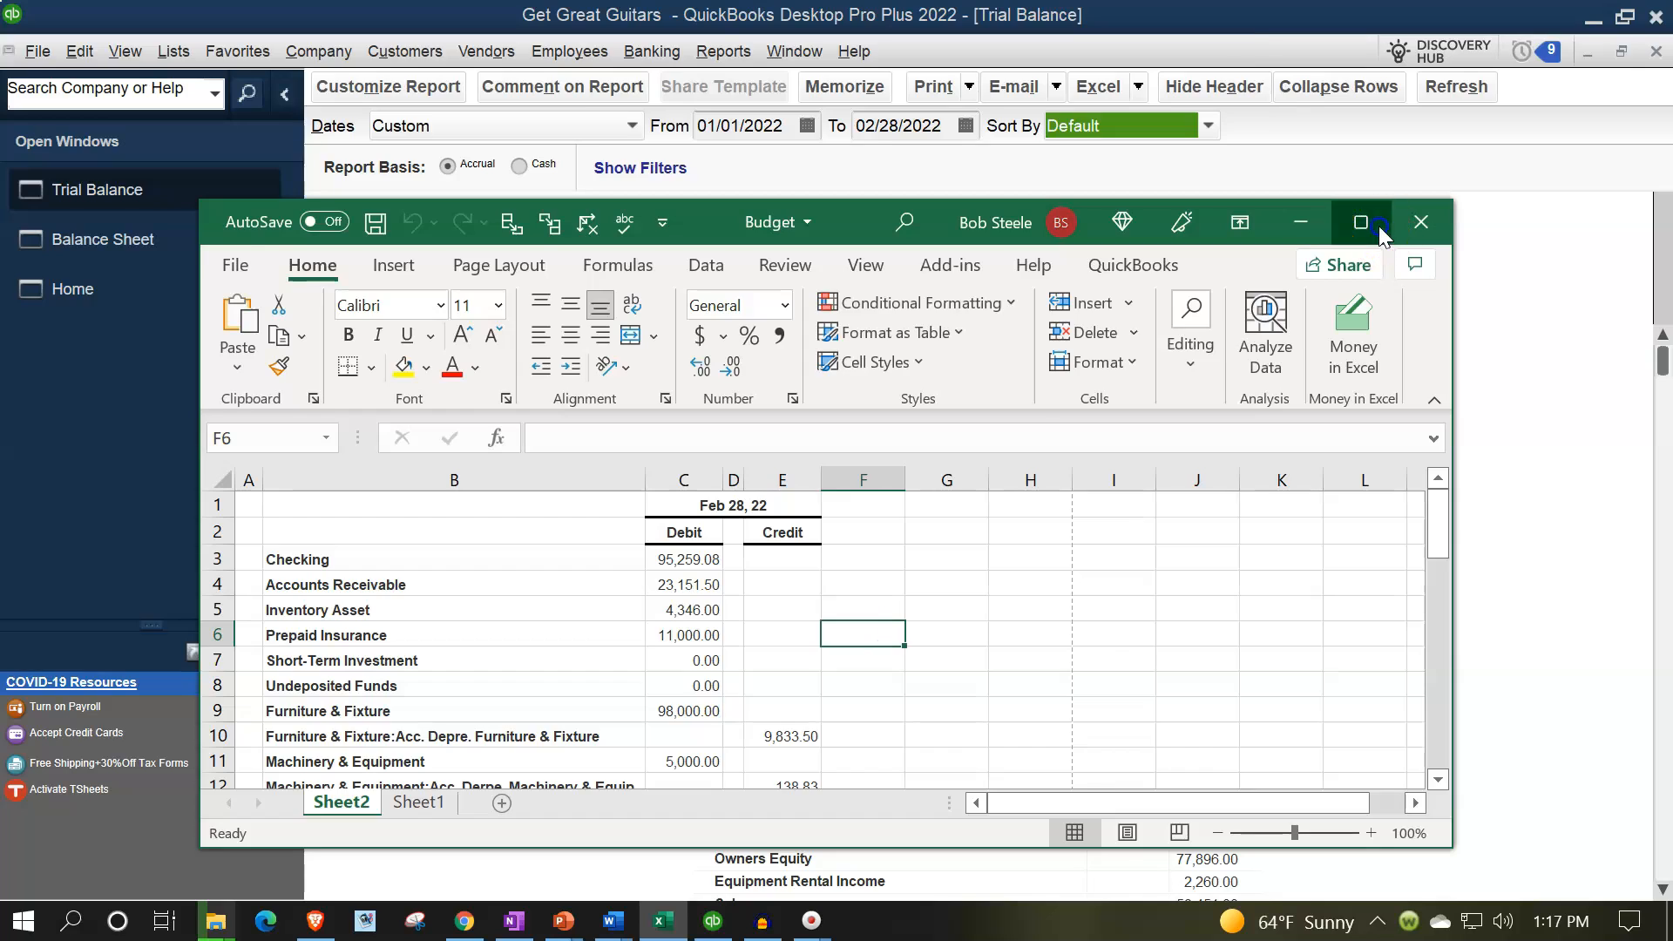
Maximize the Budget workbook in Excel and move Sheet2 after Sheet1
left_click(1379, 227)
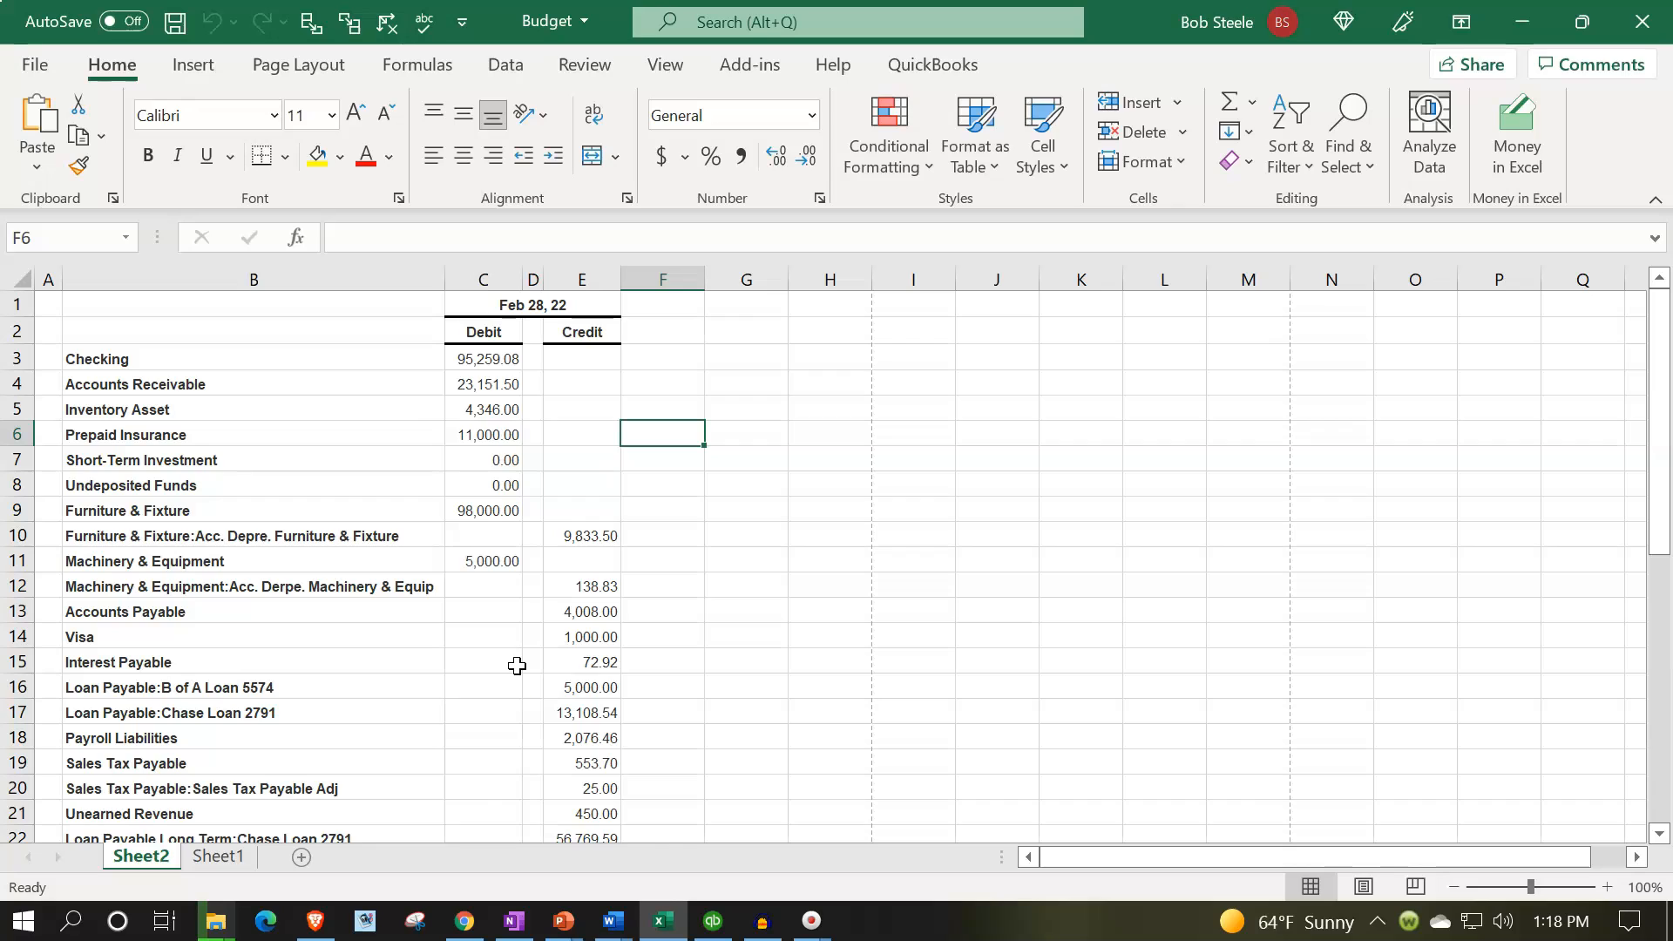
left_click(157, 863)
left_click_drag(159, 858, 269, 849)
Rename Sheet1 as IS and Sheet2 as BS
left_click(155, 865)
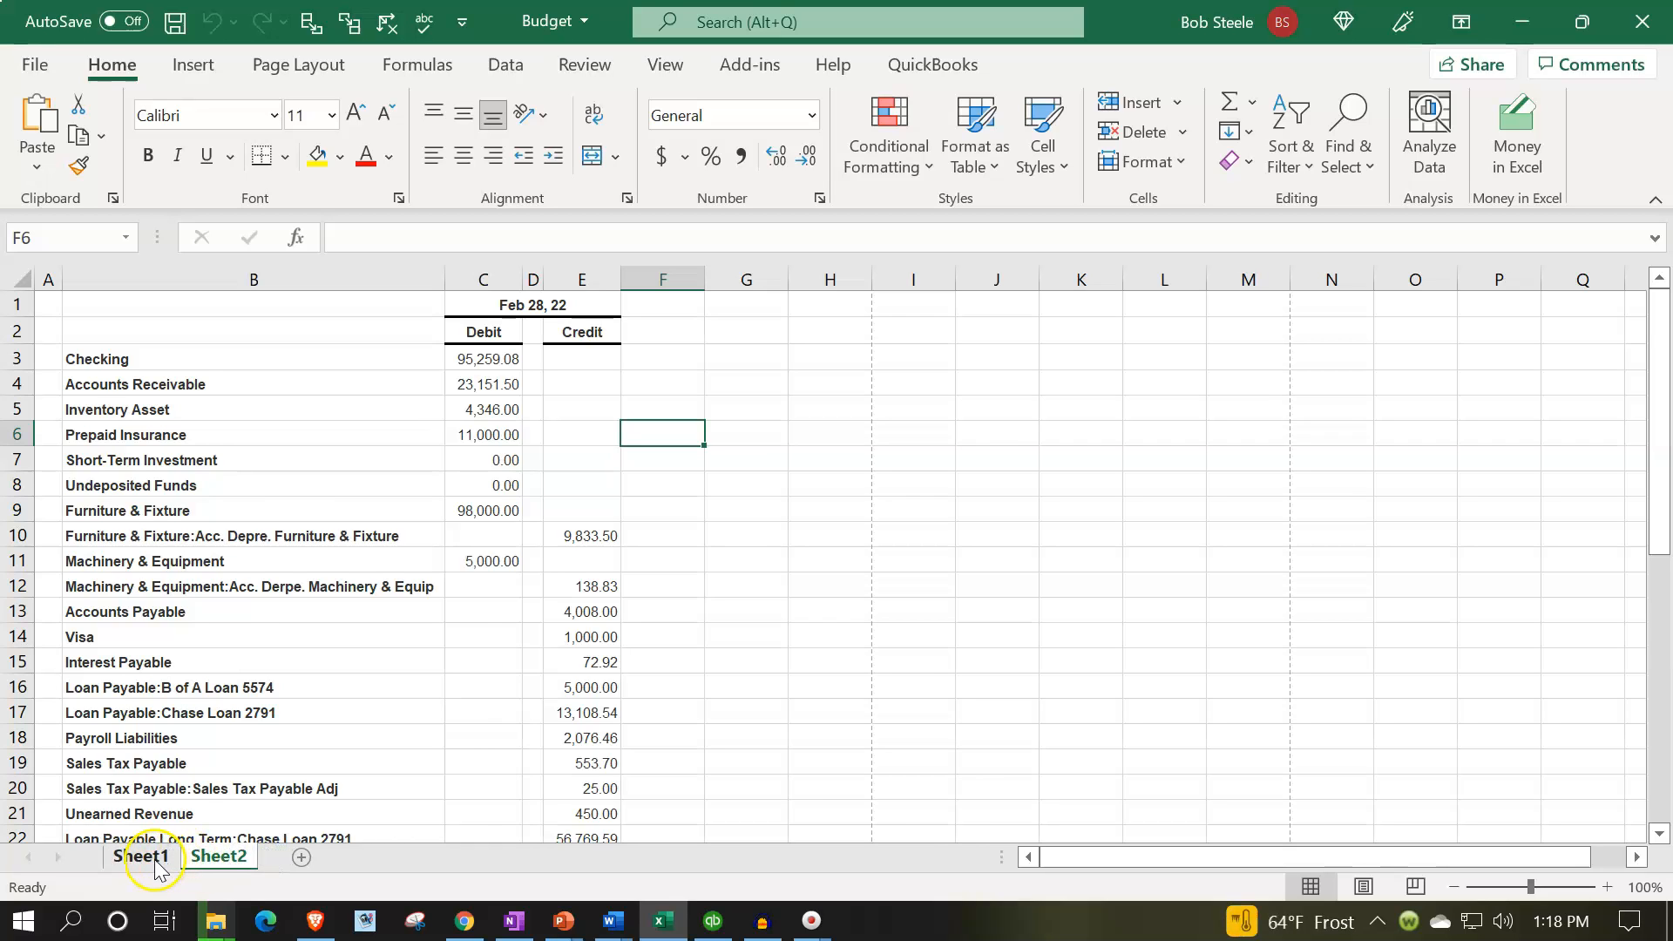
double_click(155, 861)
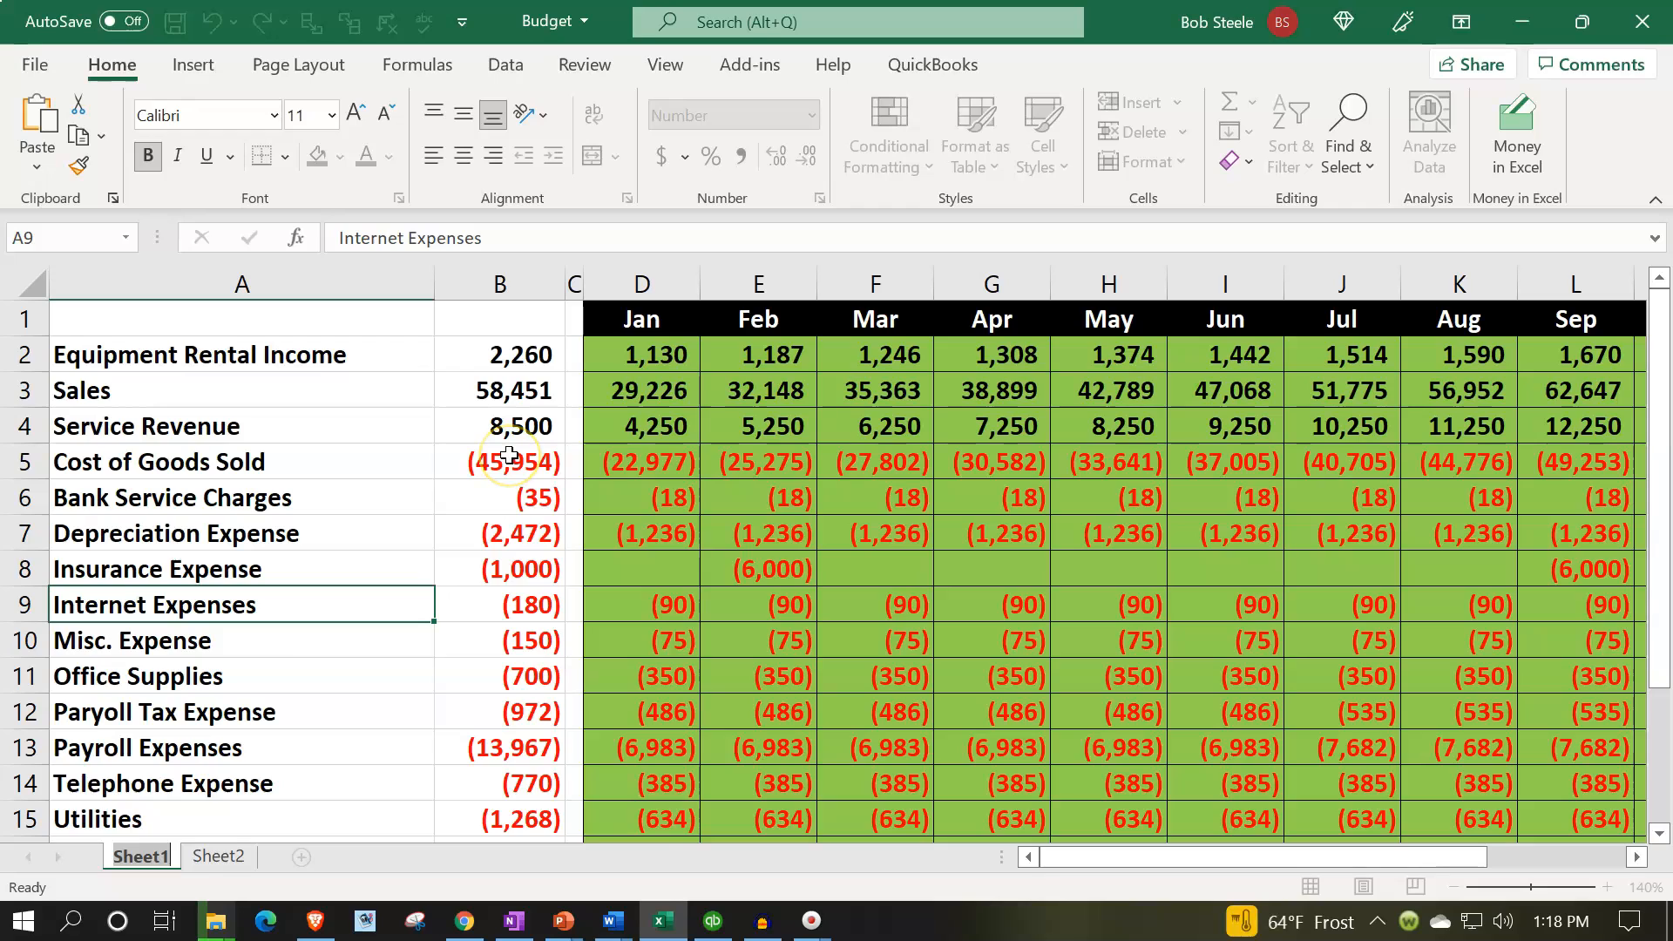
key("BackSpace")
type("IS")
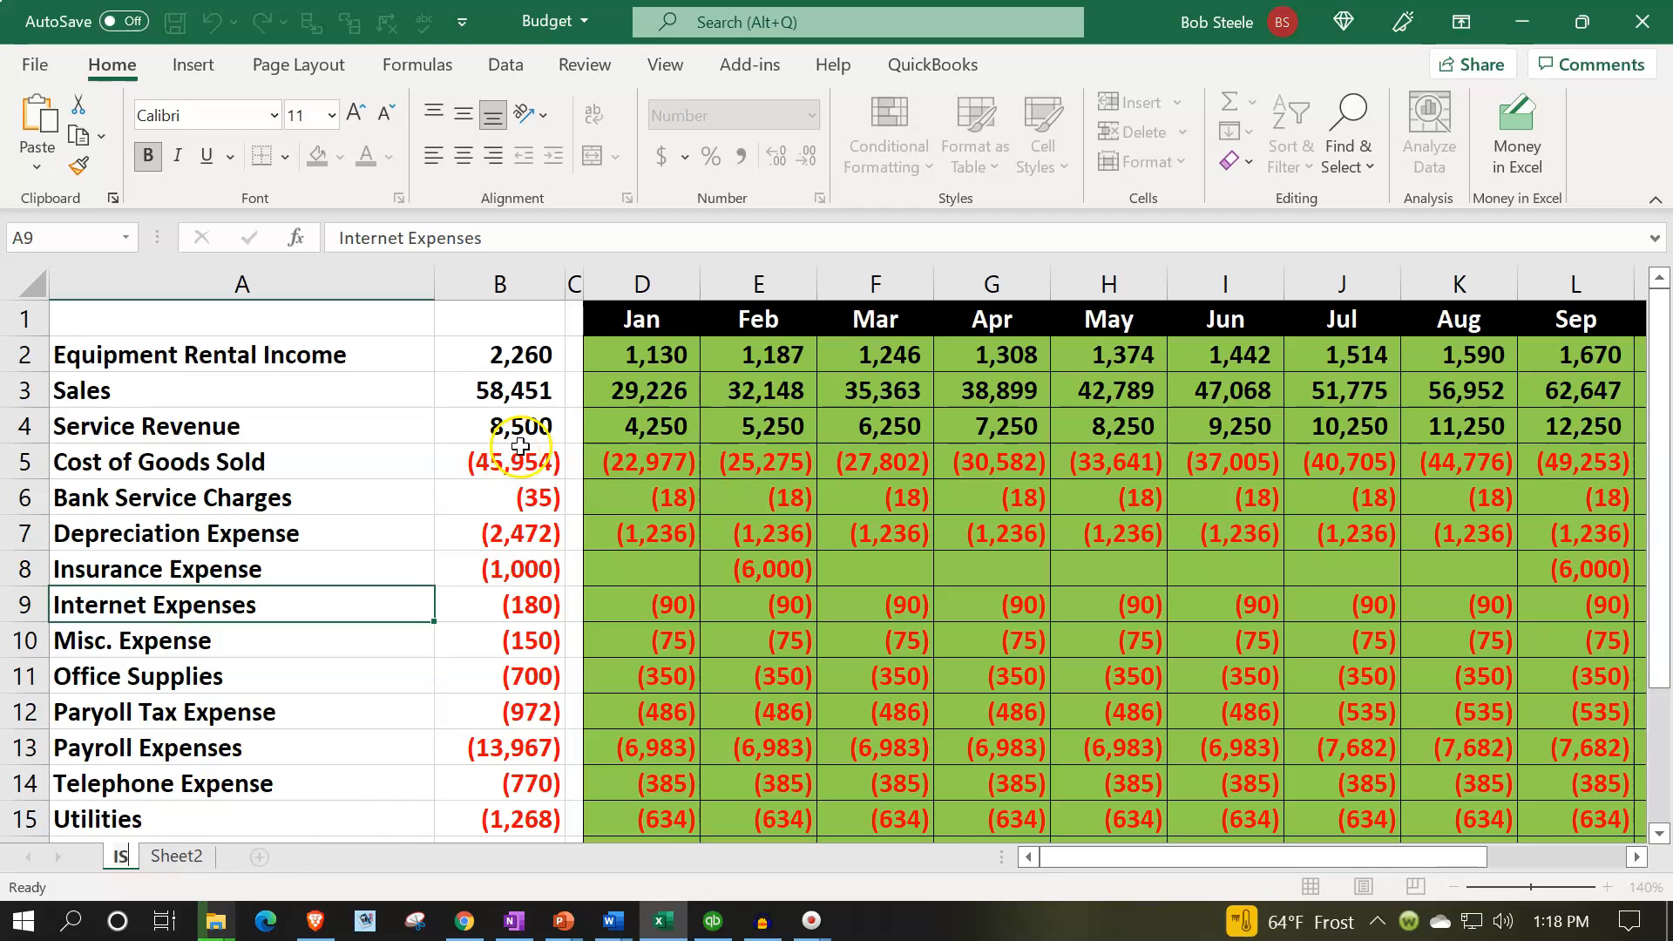
left_click(388, 812)
double_click(176, 857)
type("BS")
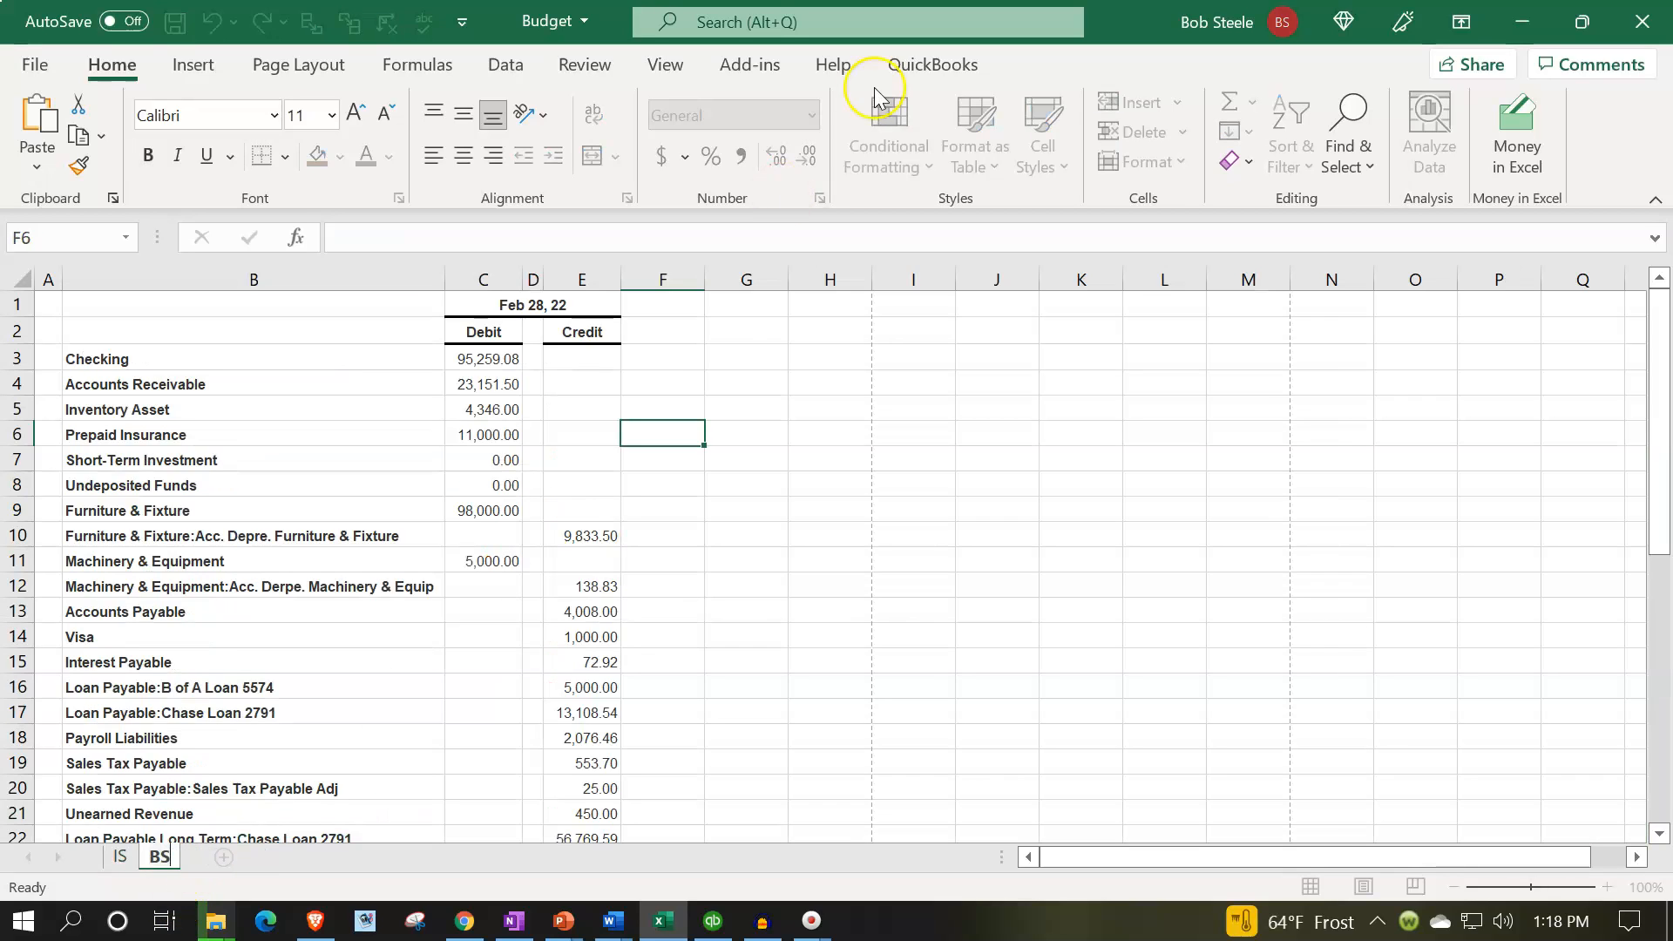
left_click(505, 459)
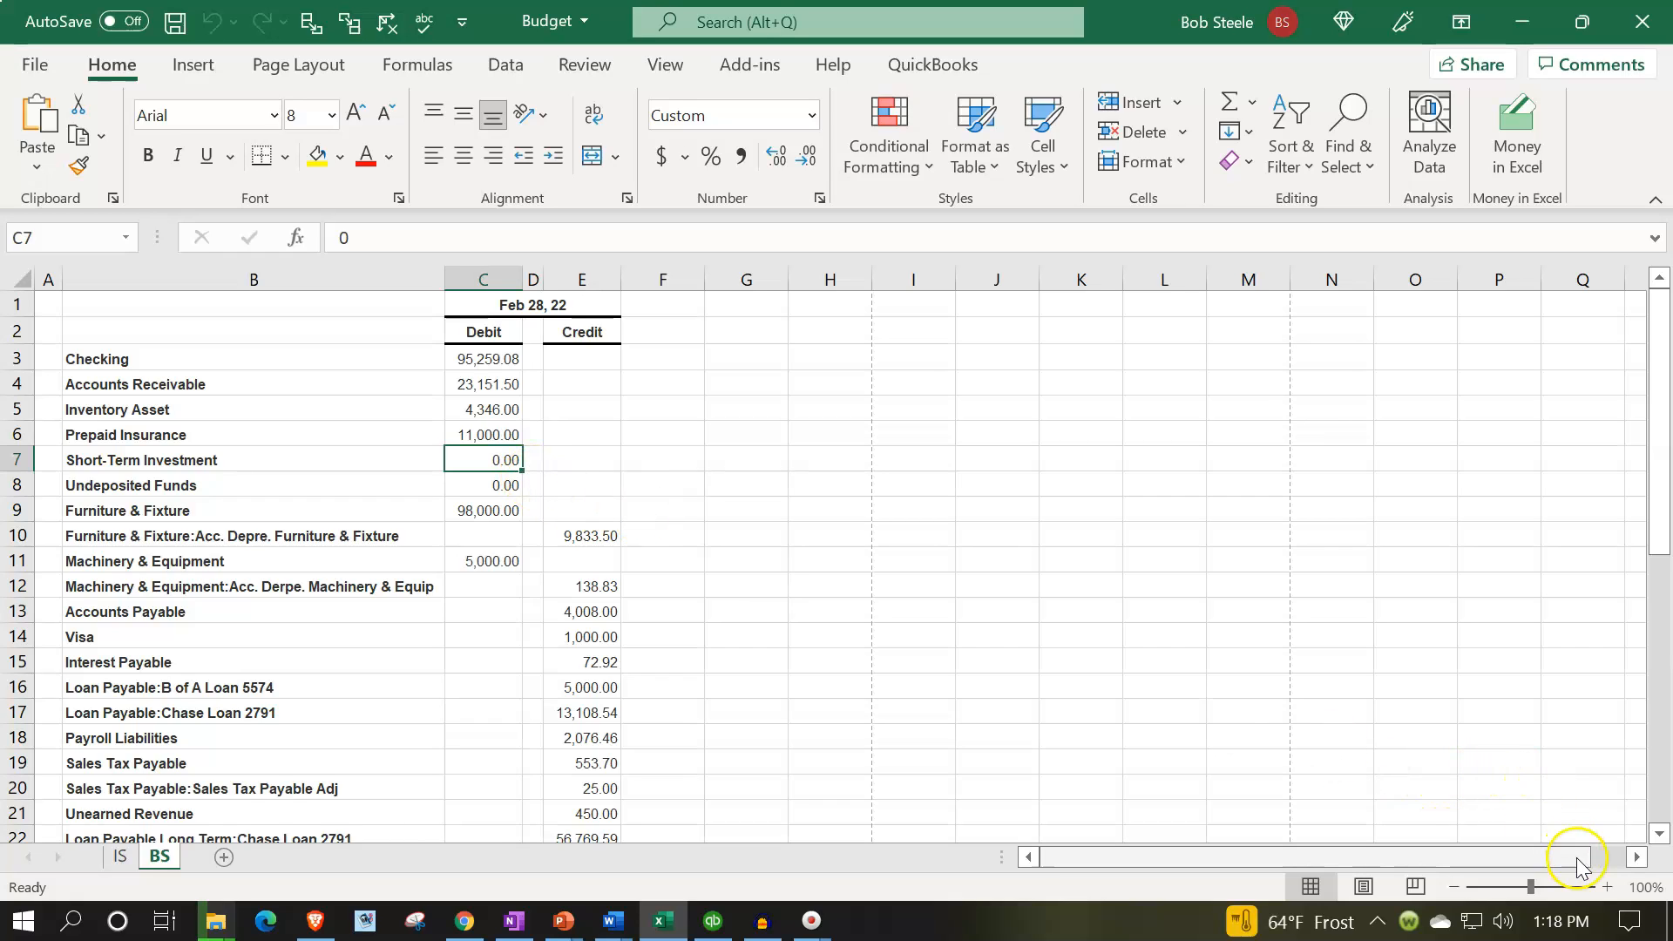
Clear the imported report formatting from the BS sheet by copying blank cell G3's format to the entire worksheet
left_click(1608, 887)
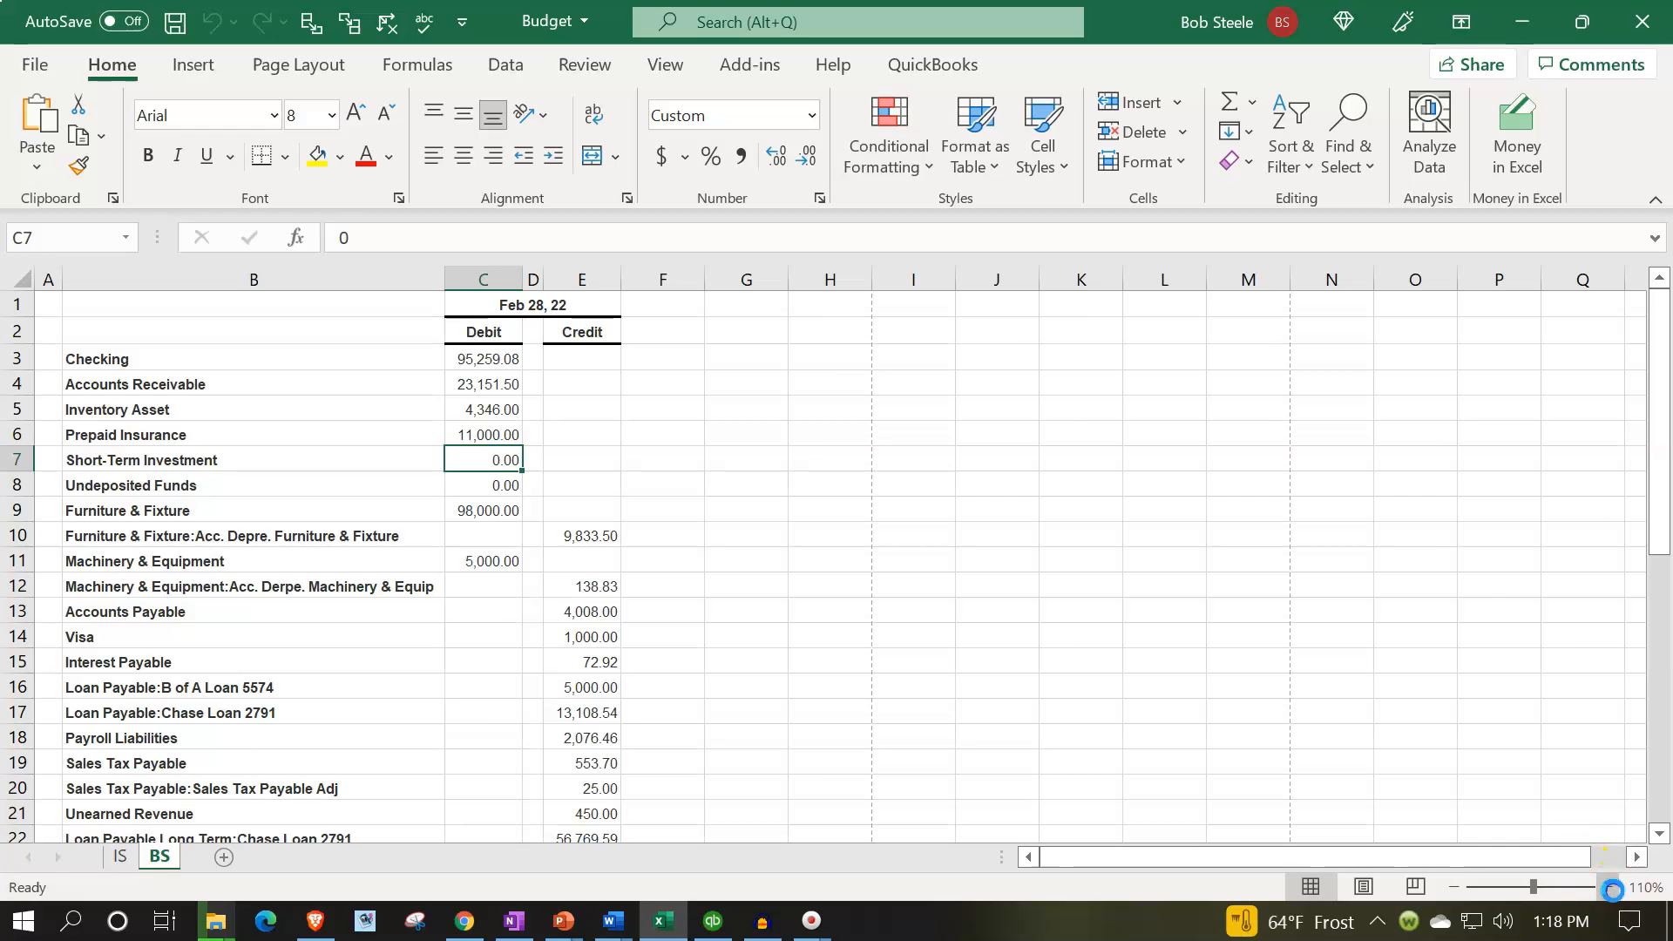
left_click(1608, 887)
left_click(1608, 887)
left_click(1607, 887)
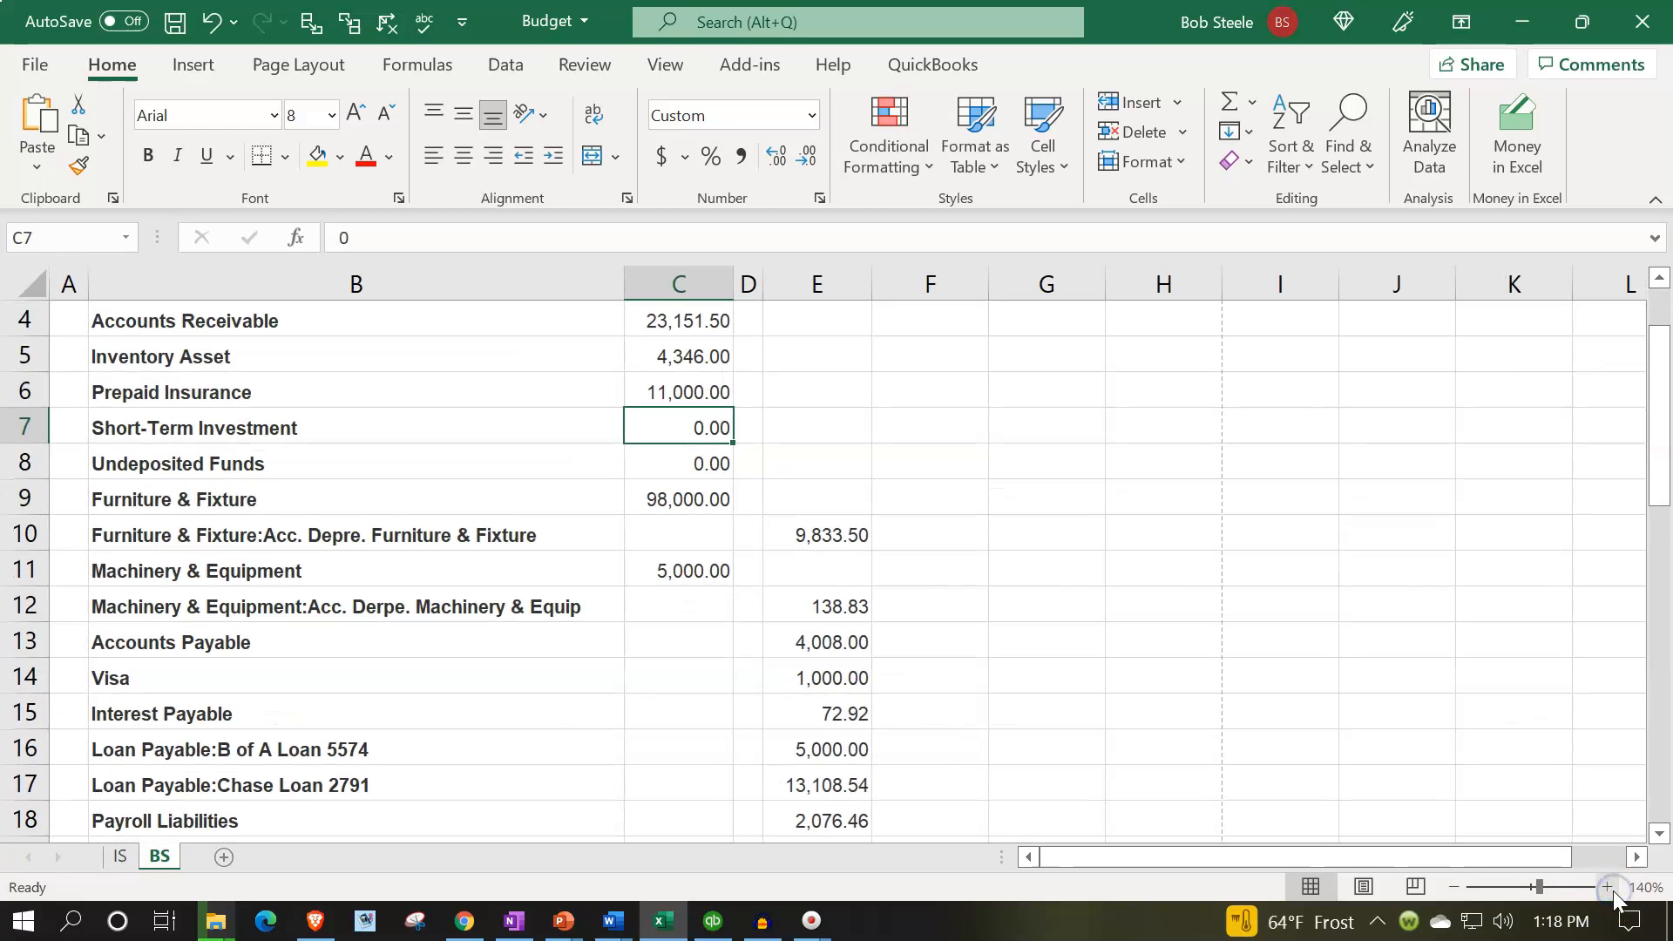
left_click(1608, 887)
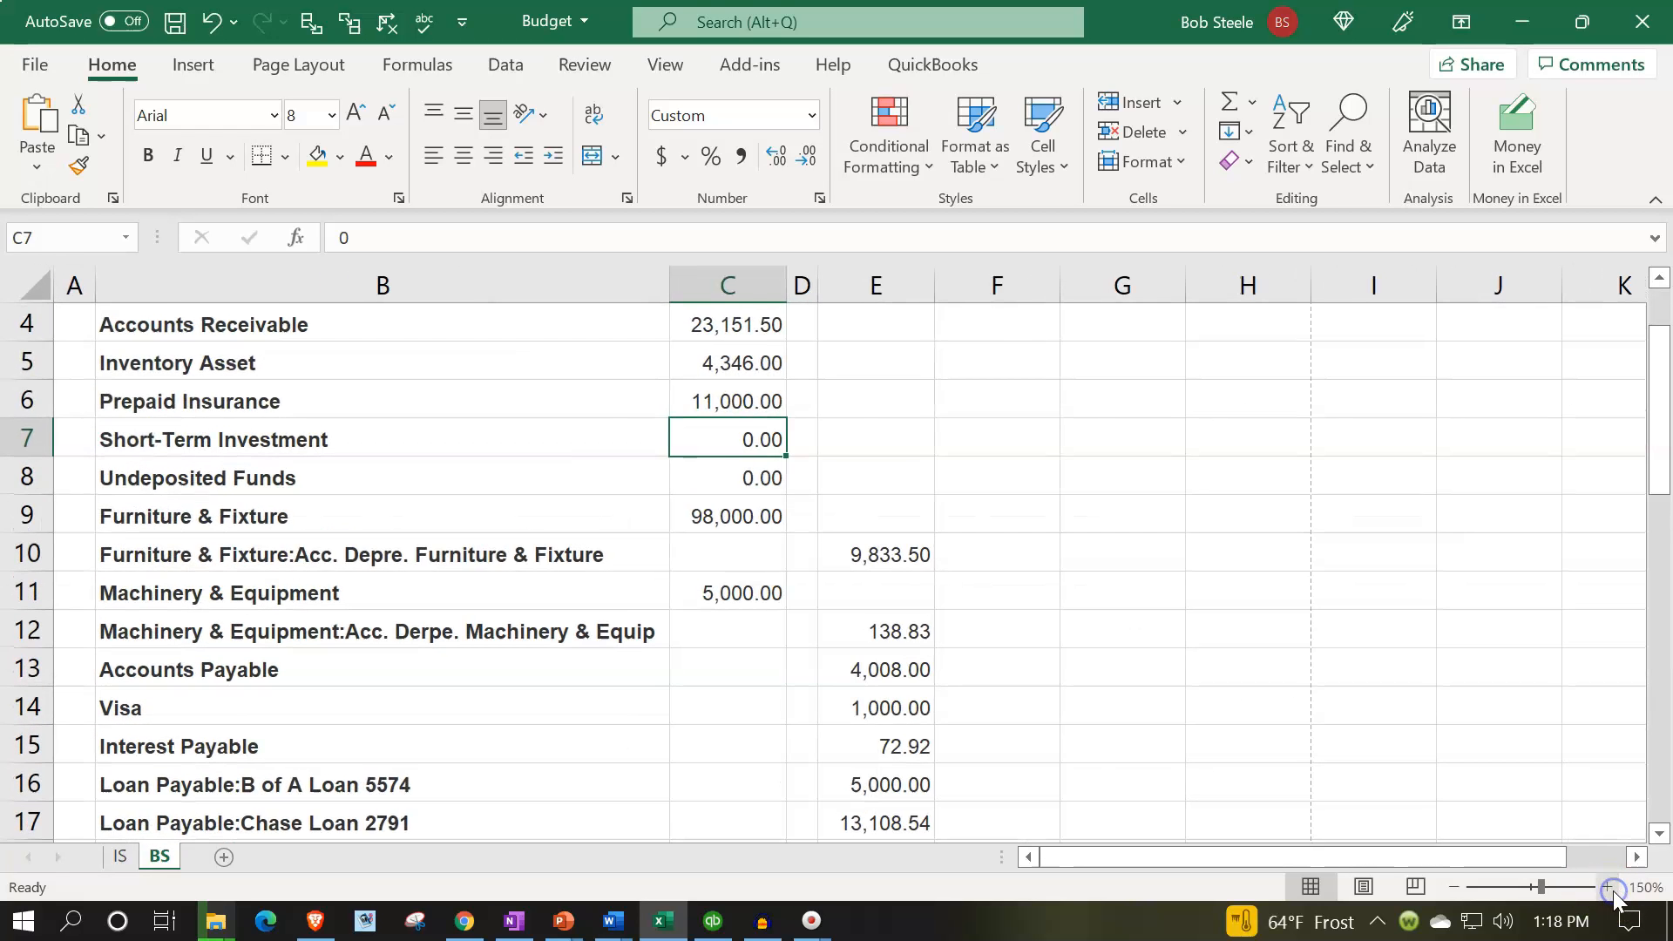
left_click(1454, 887)
left_click(959, 635)
scroll(897, 627, "up", 1)
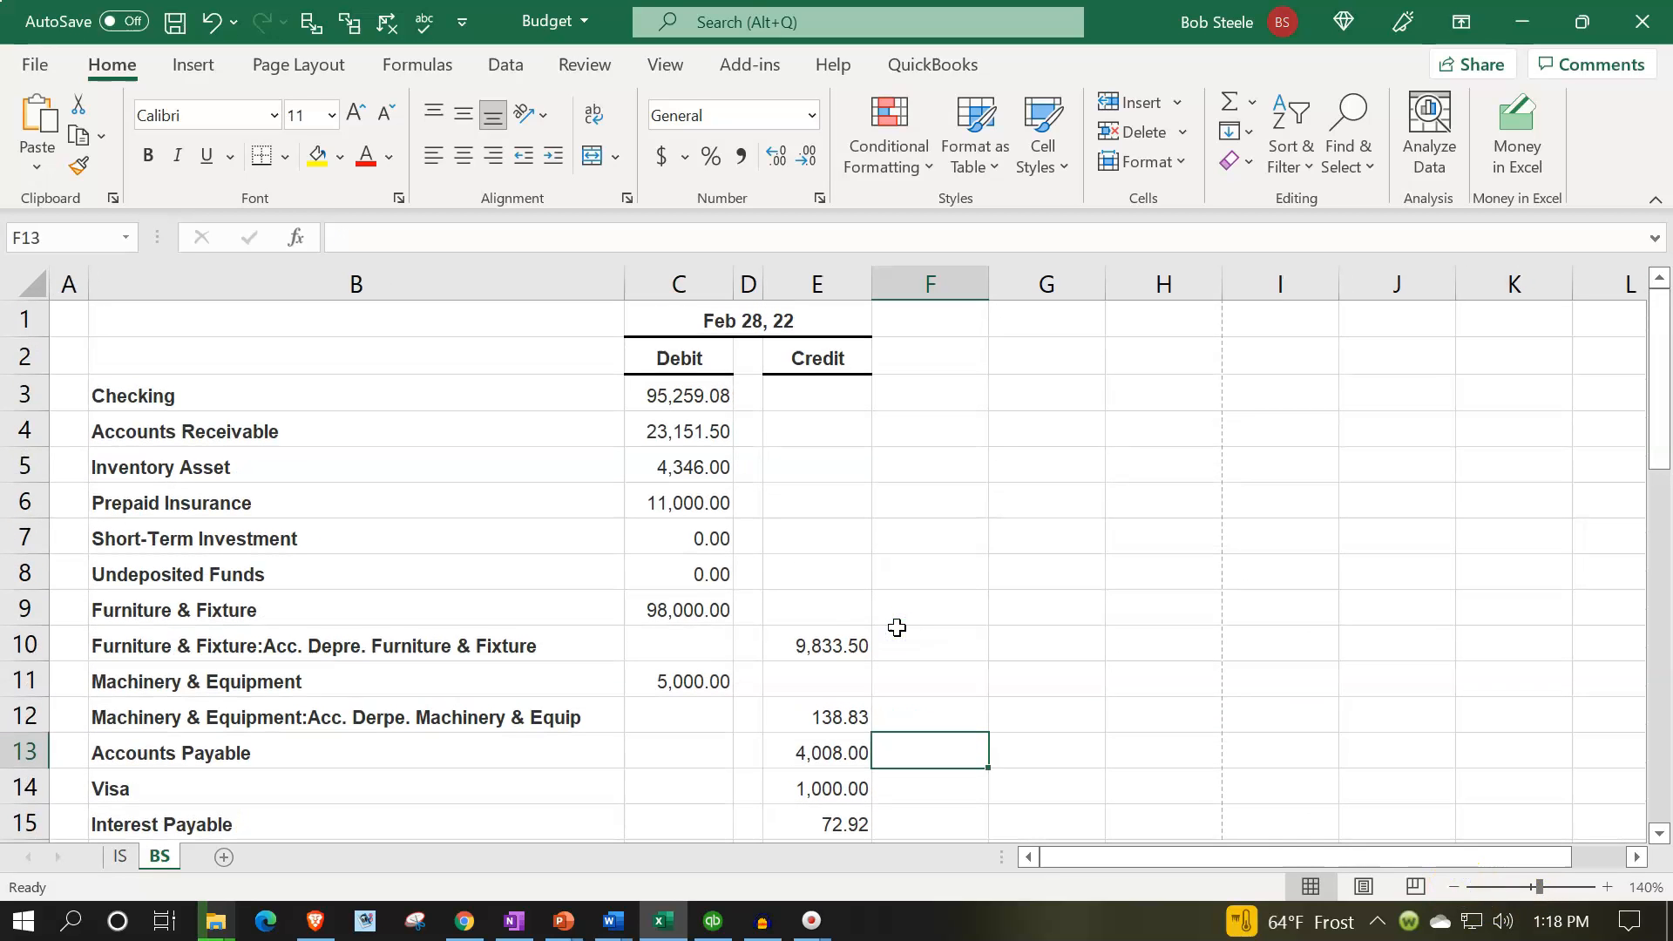
left_click(1068, 459)
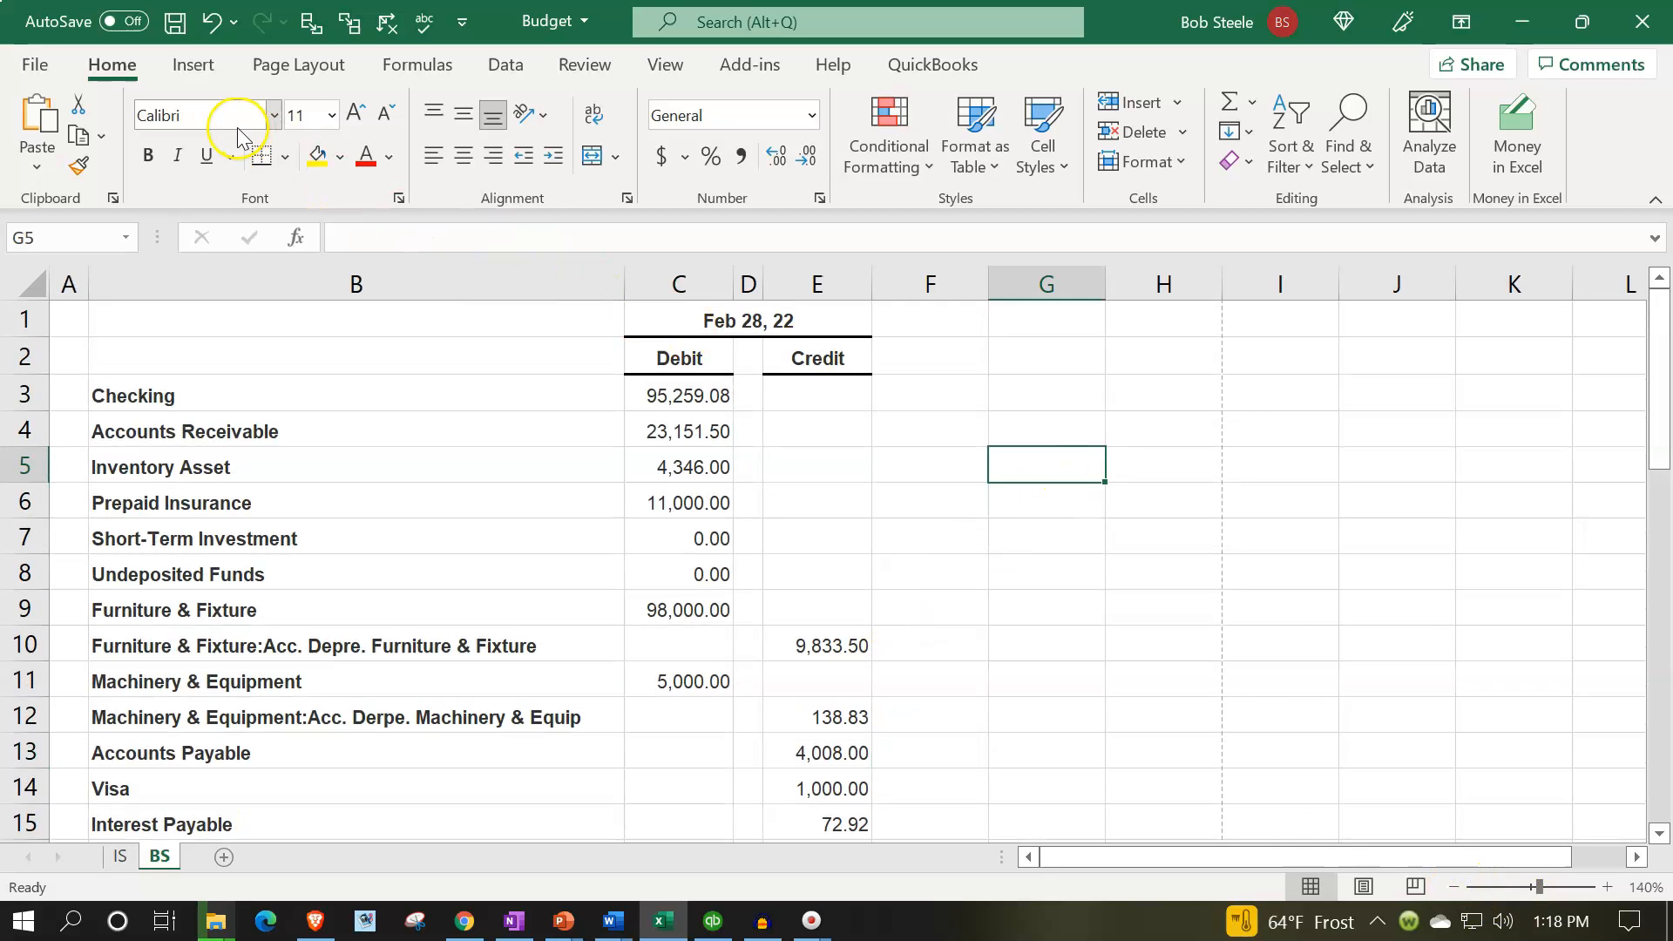
left_click(647, 429)
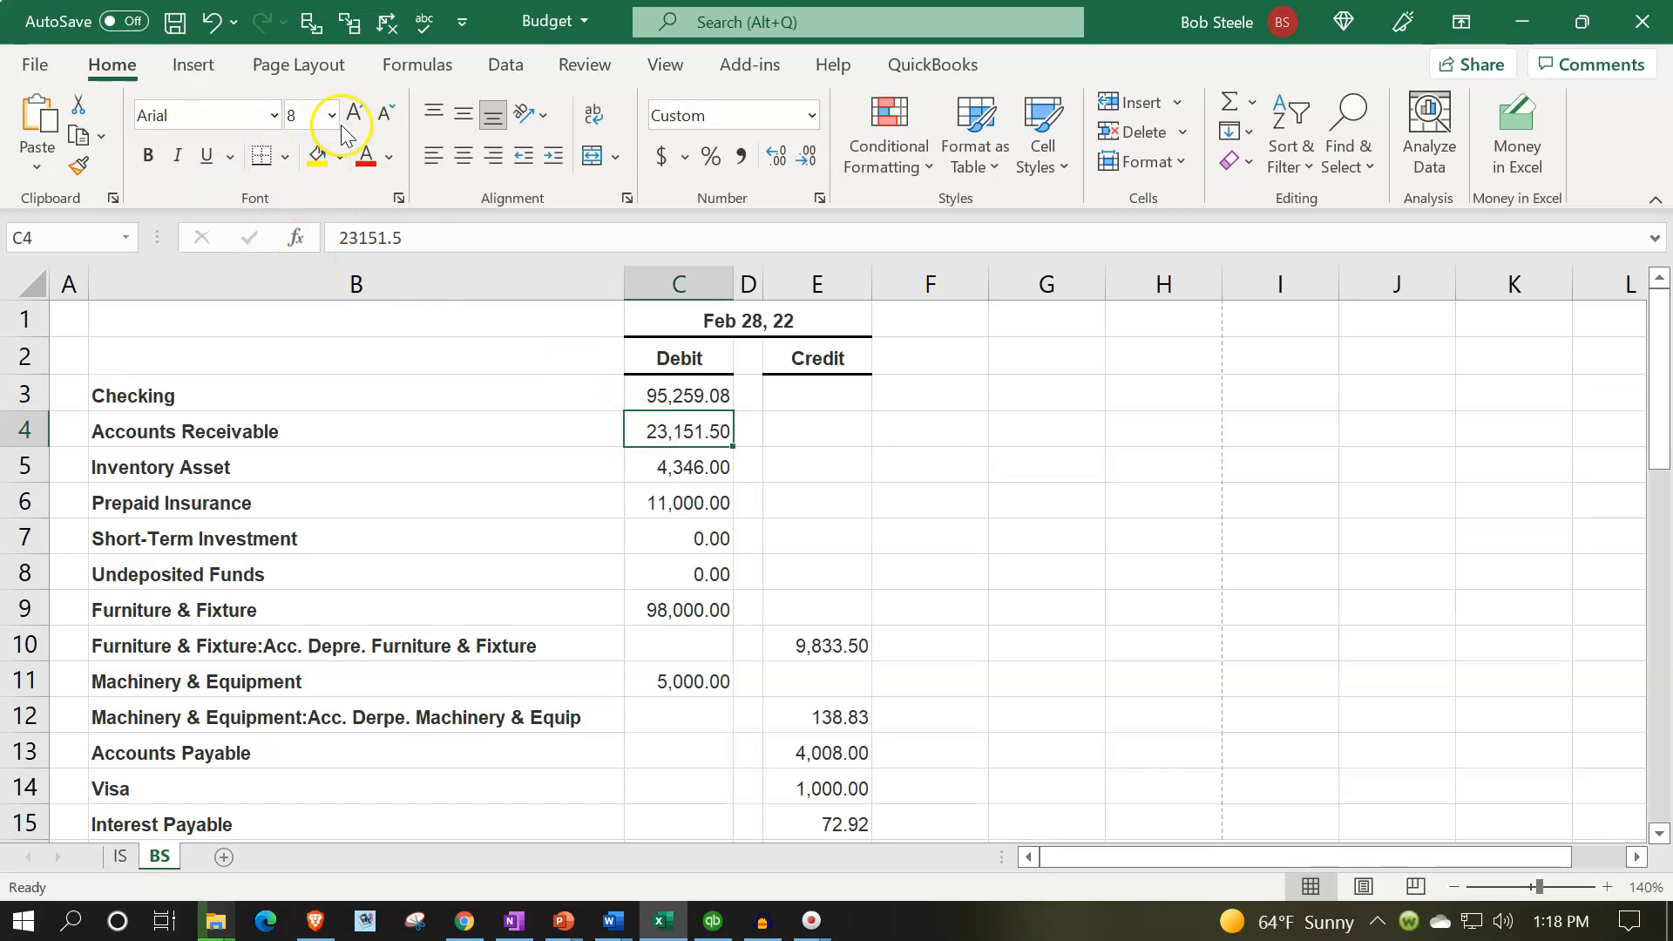
left_click(1046, 400)
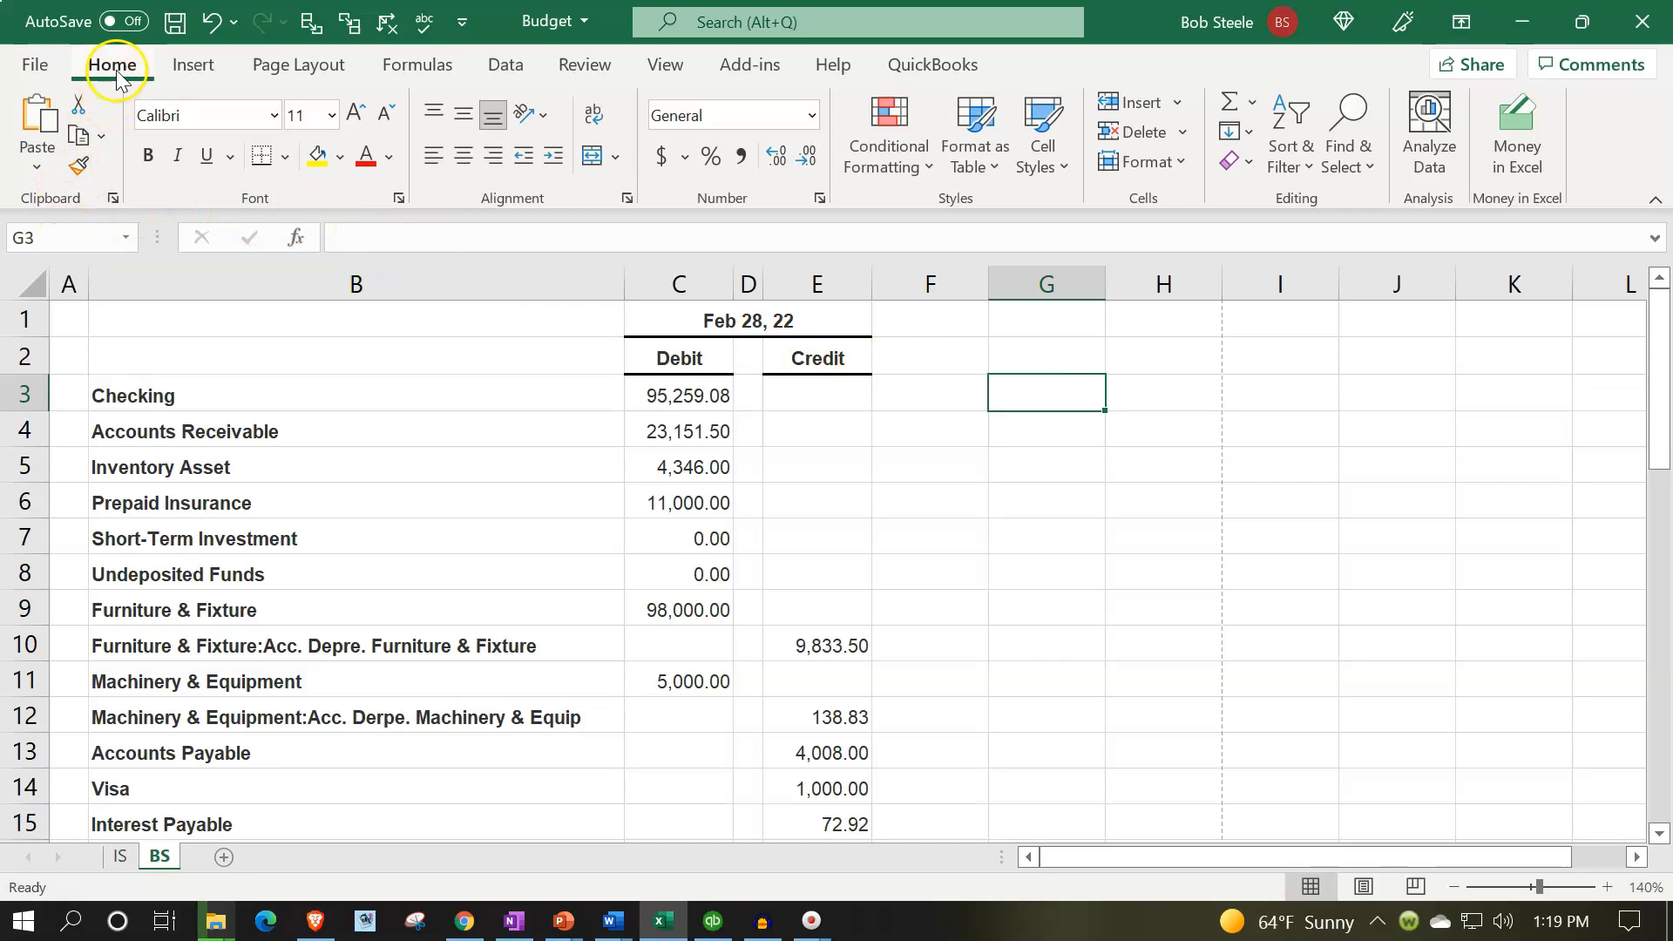
left_click(79, 169)
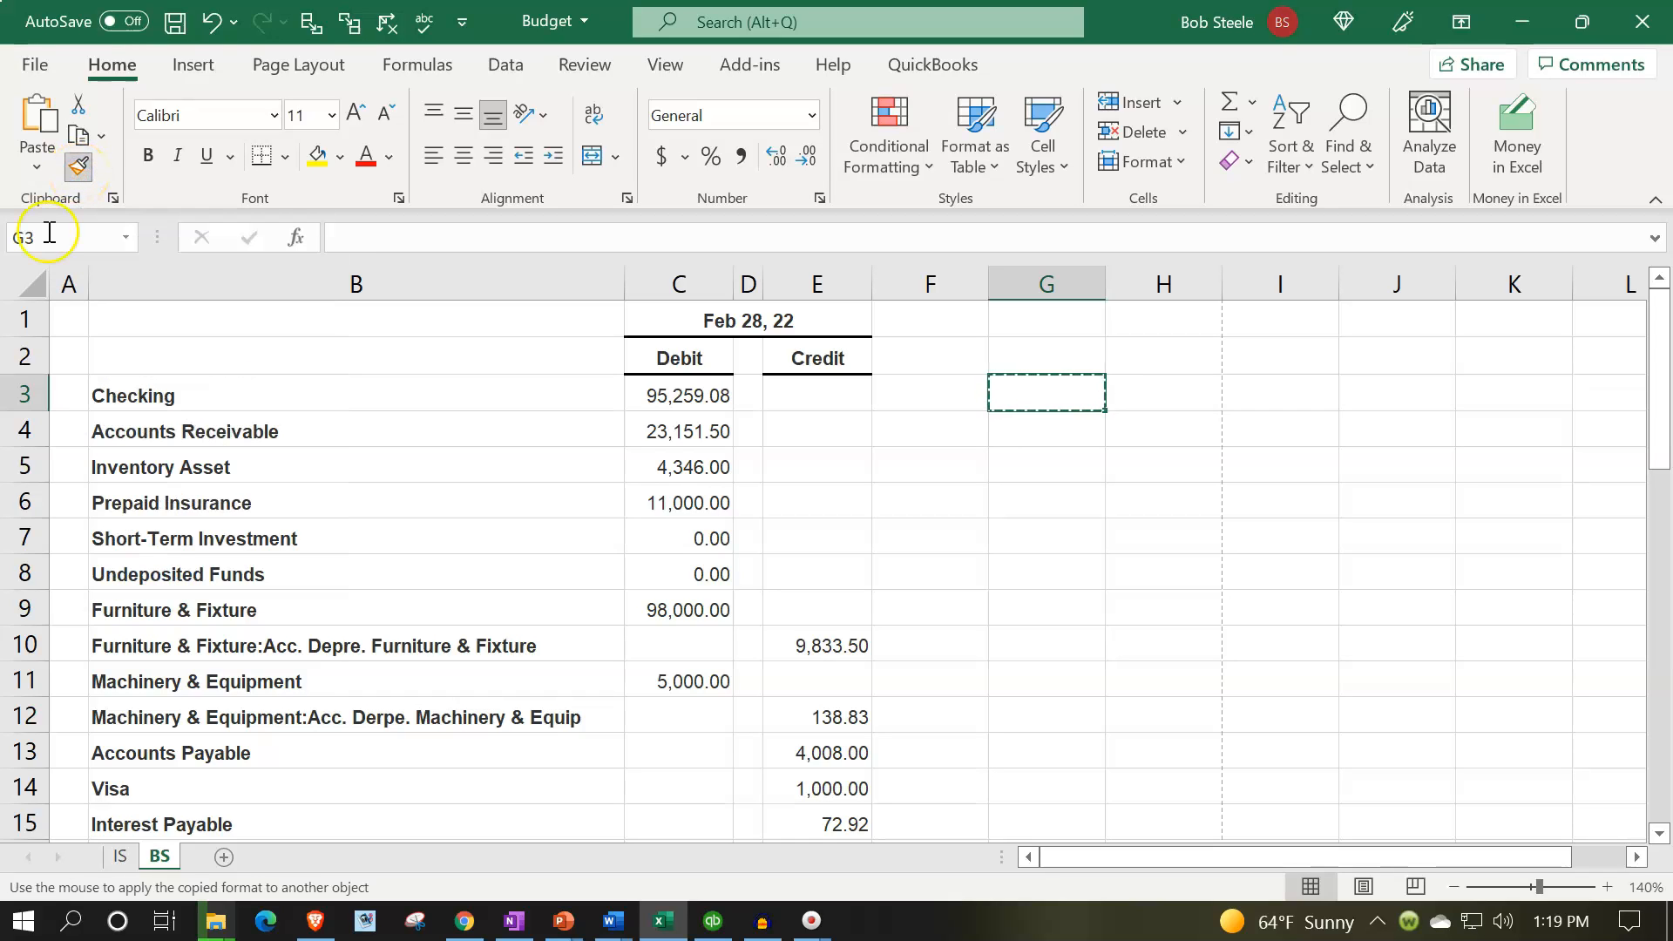
left_click(29, 285)
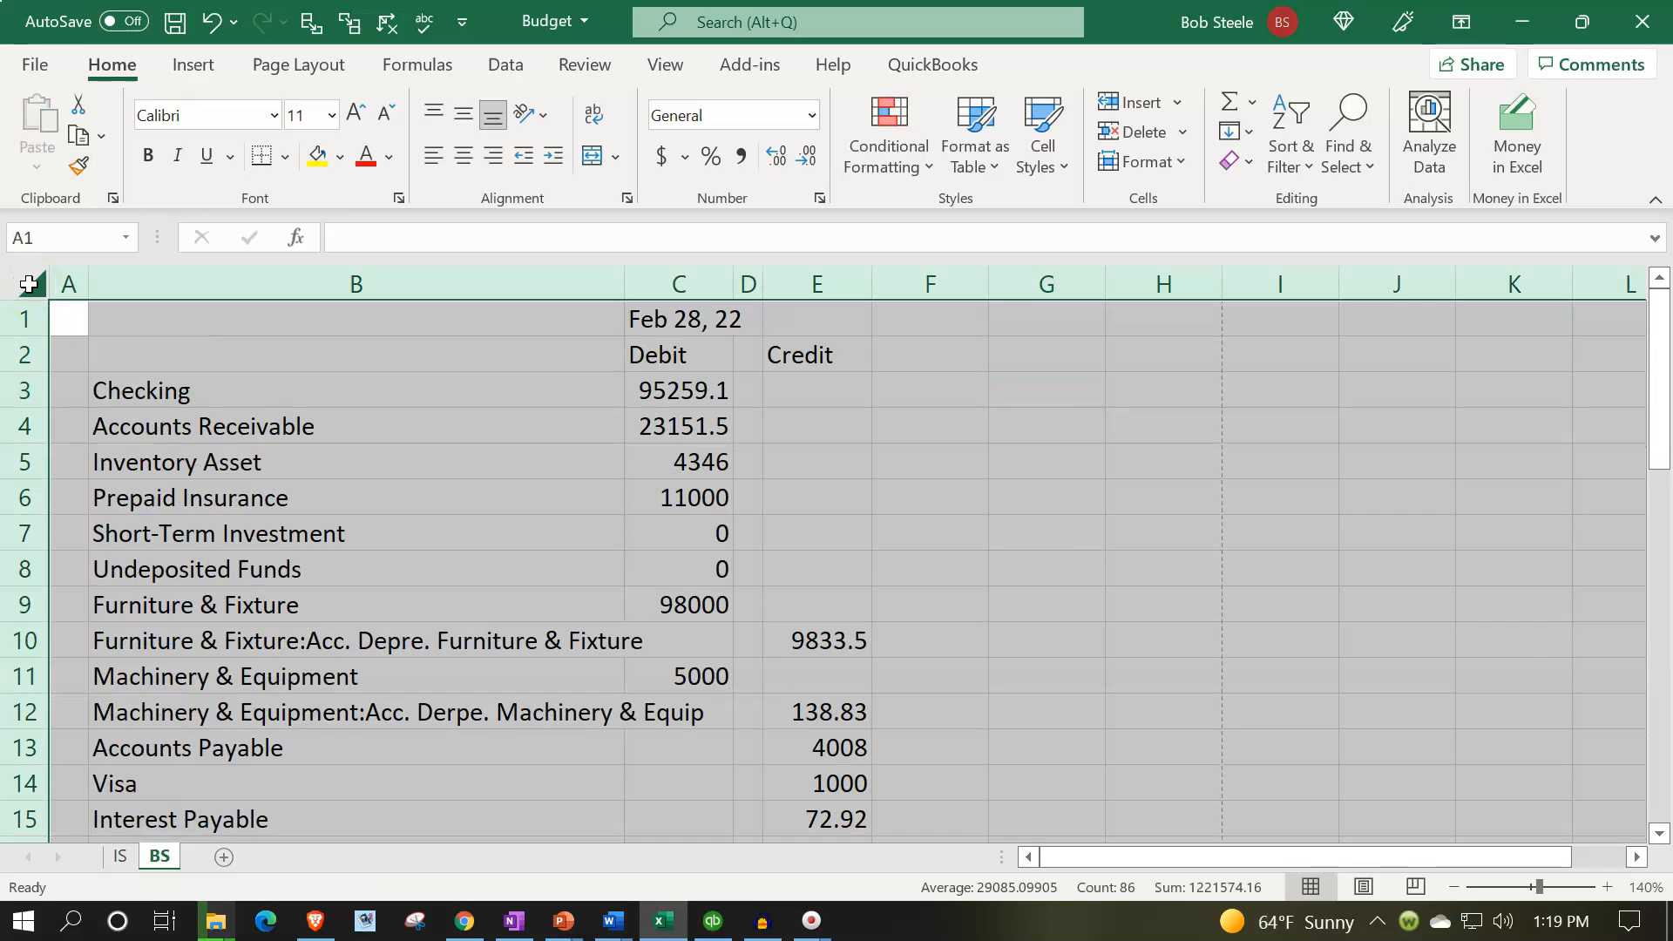
left_click(267, 497)
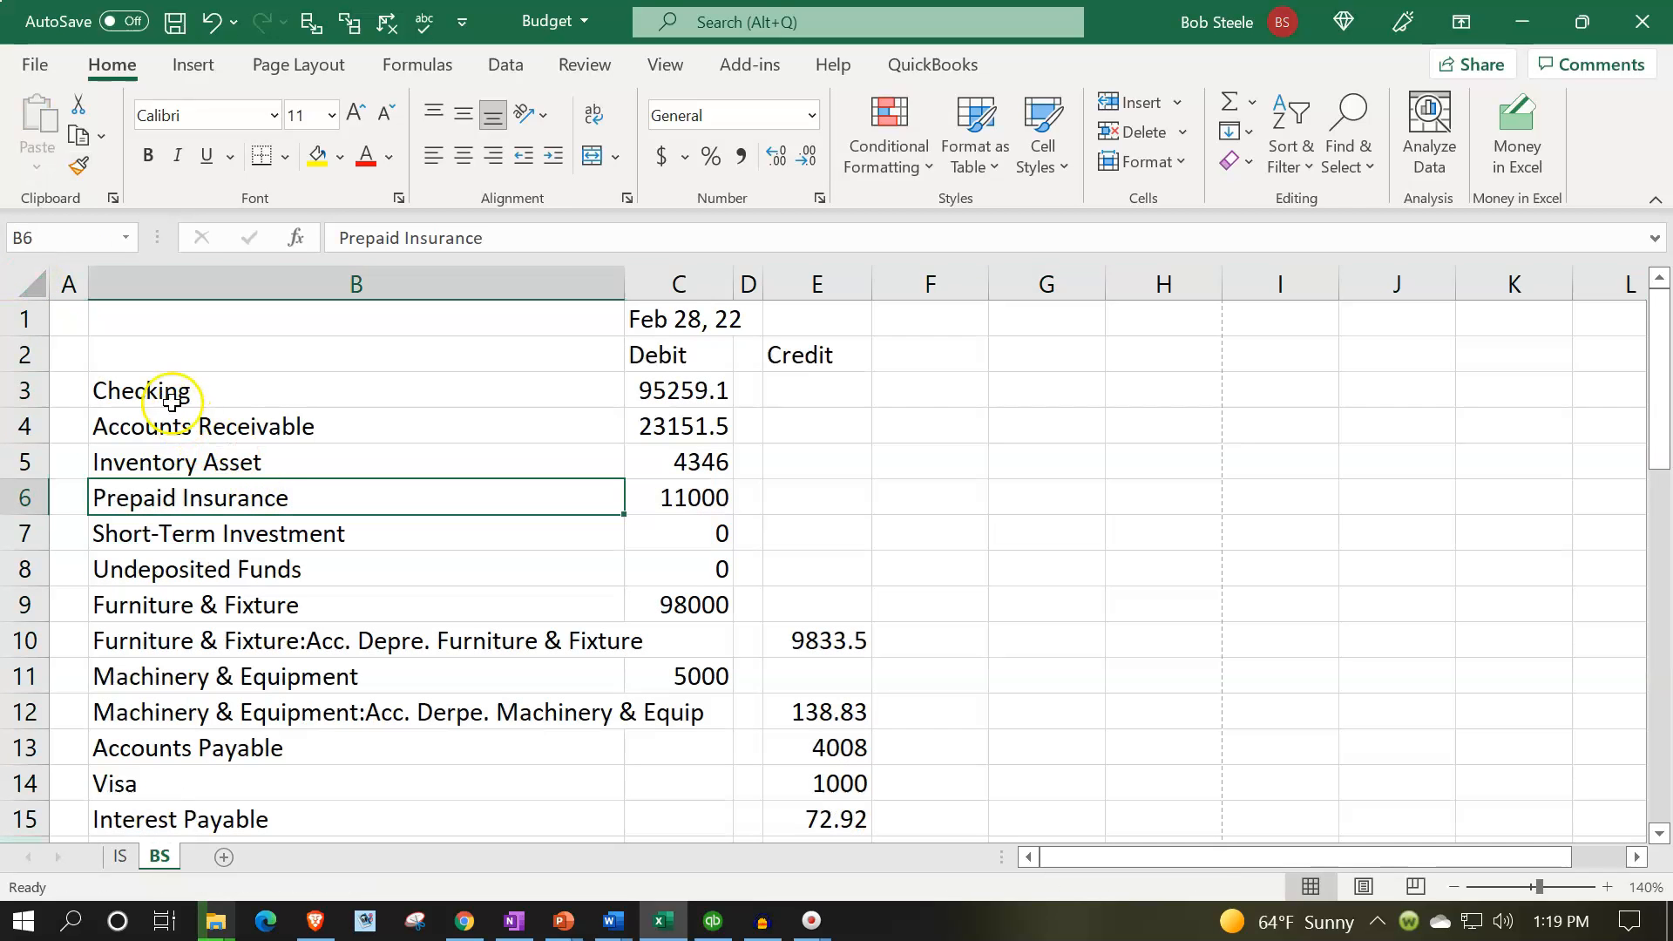
Format the entire BS sheet as currency with no symbol, 0 decimal places and red bracketed negatives, and make it bold
left_click(47, 294)
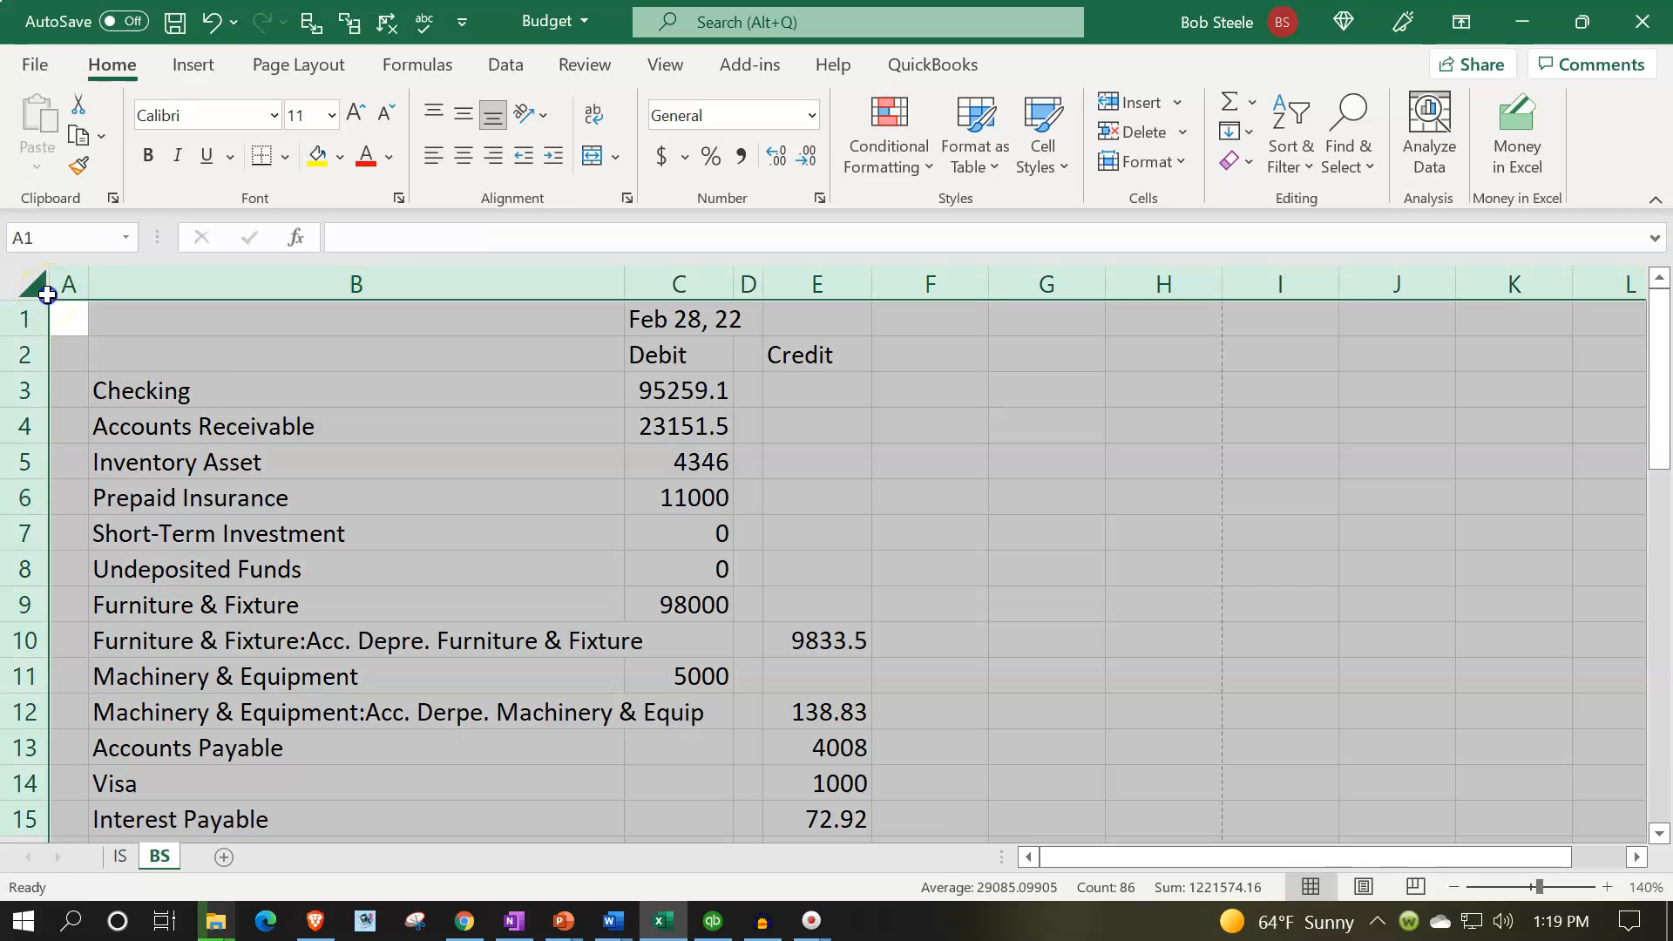
right_click(590, 407)
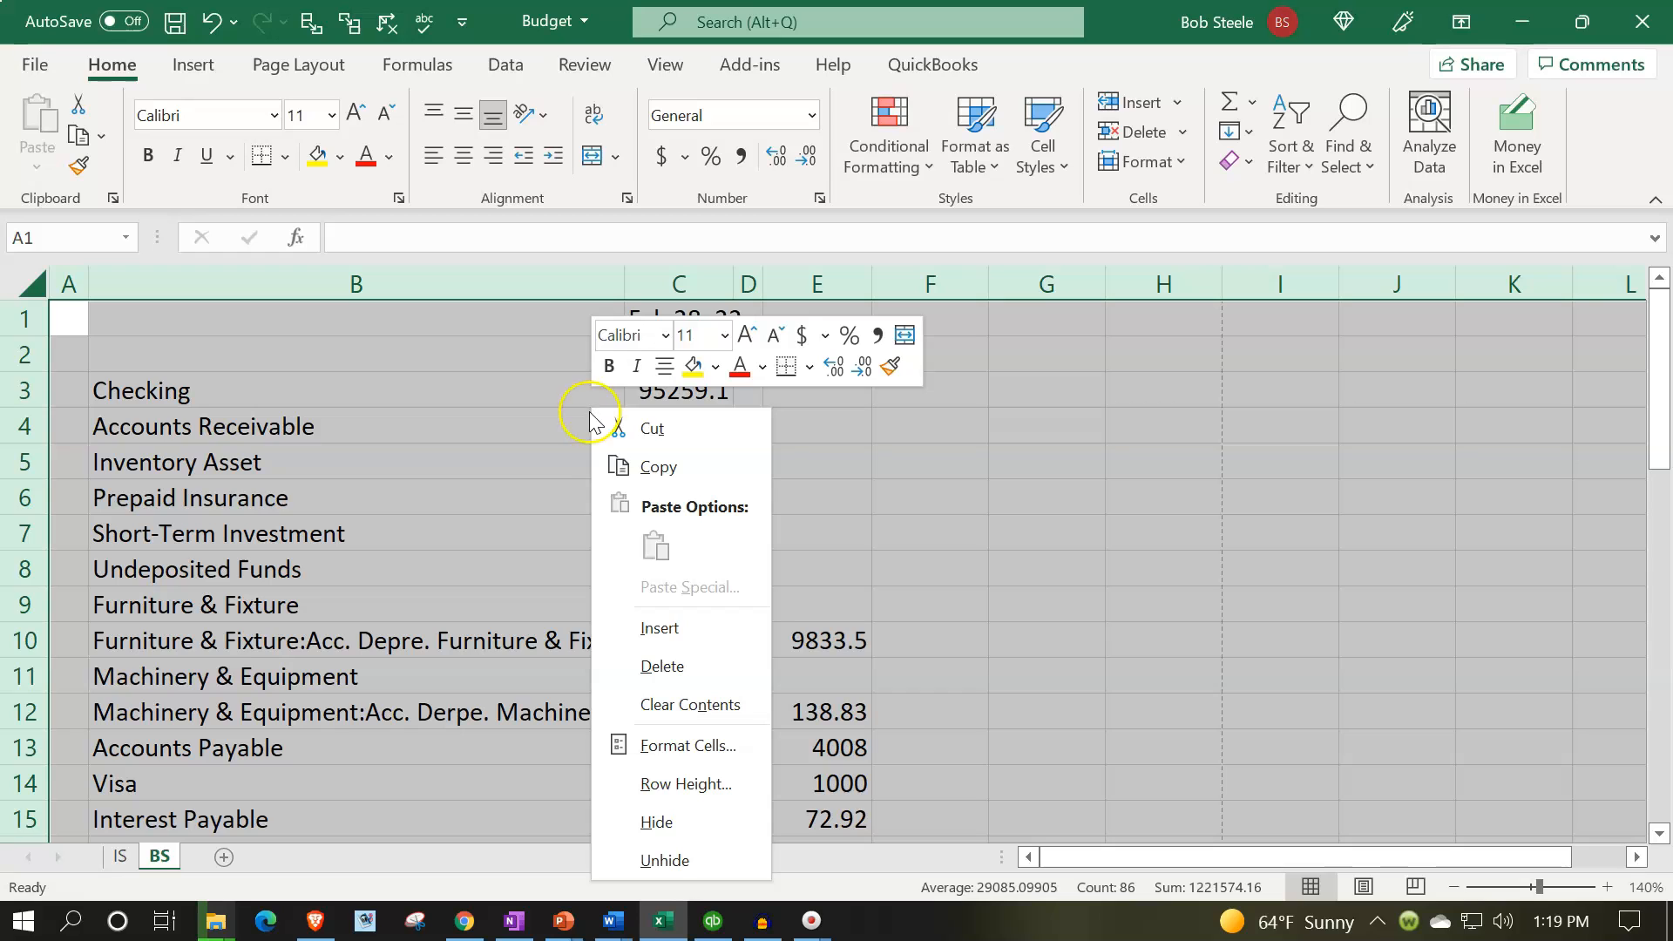
left_click(668, 746)
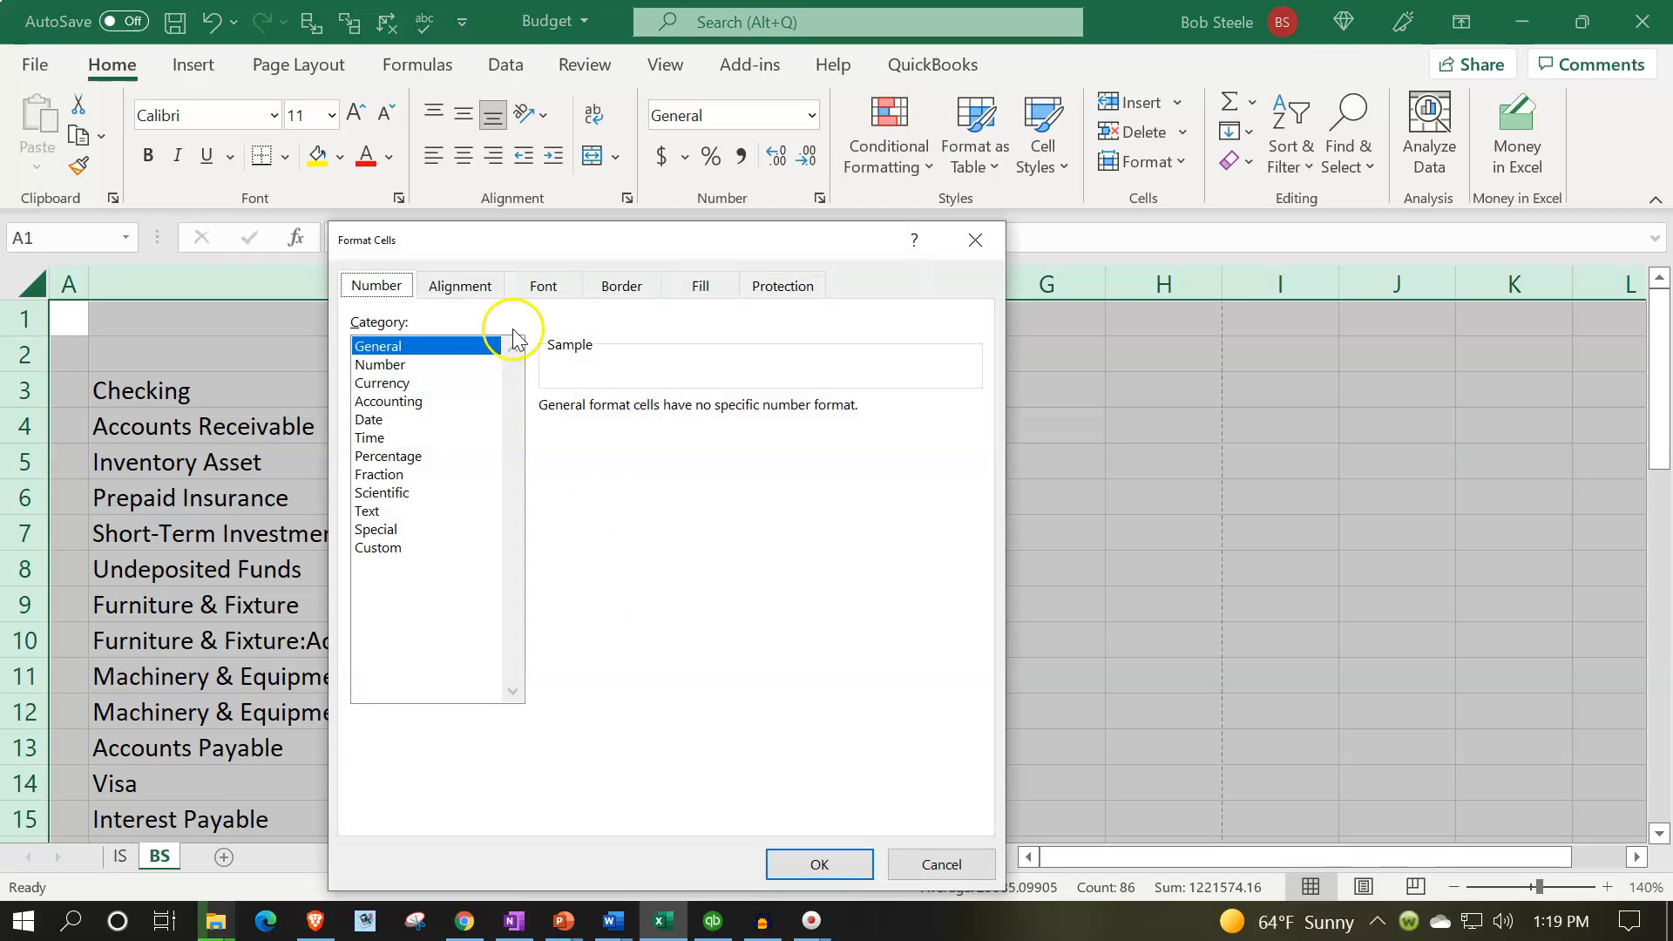
left_click(394, 382)
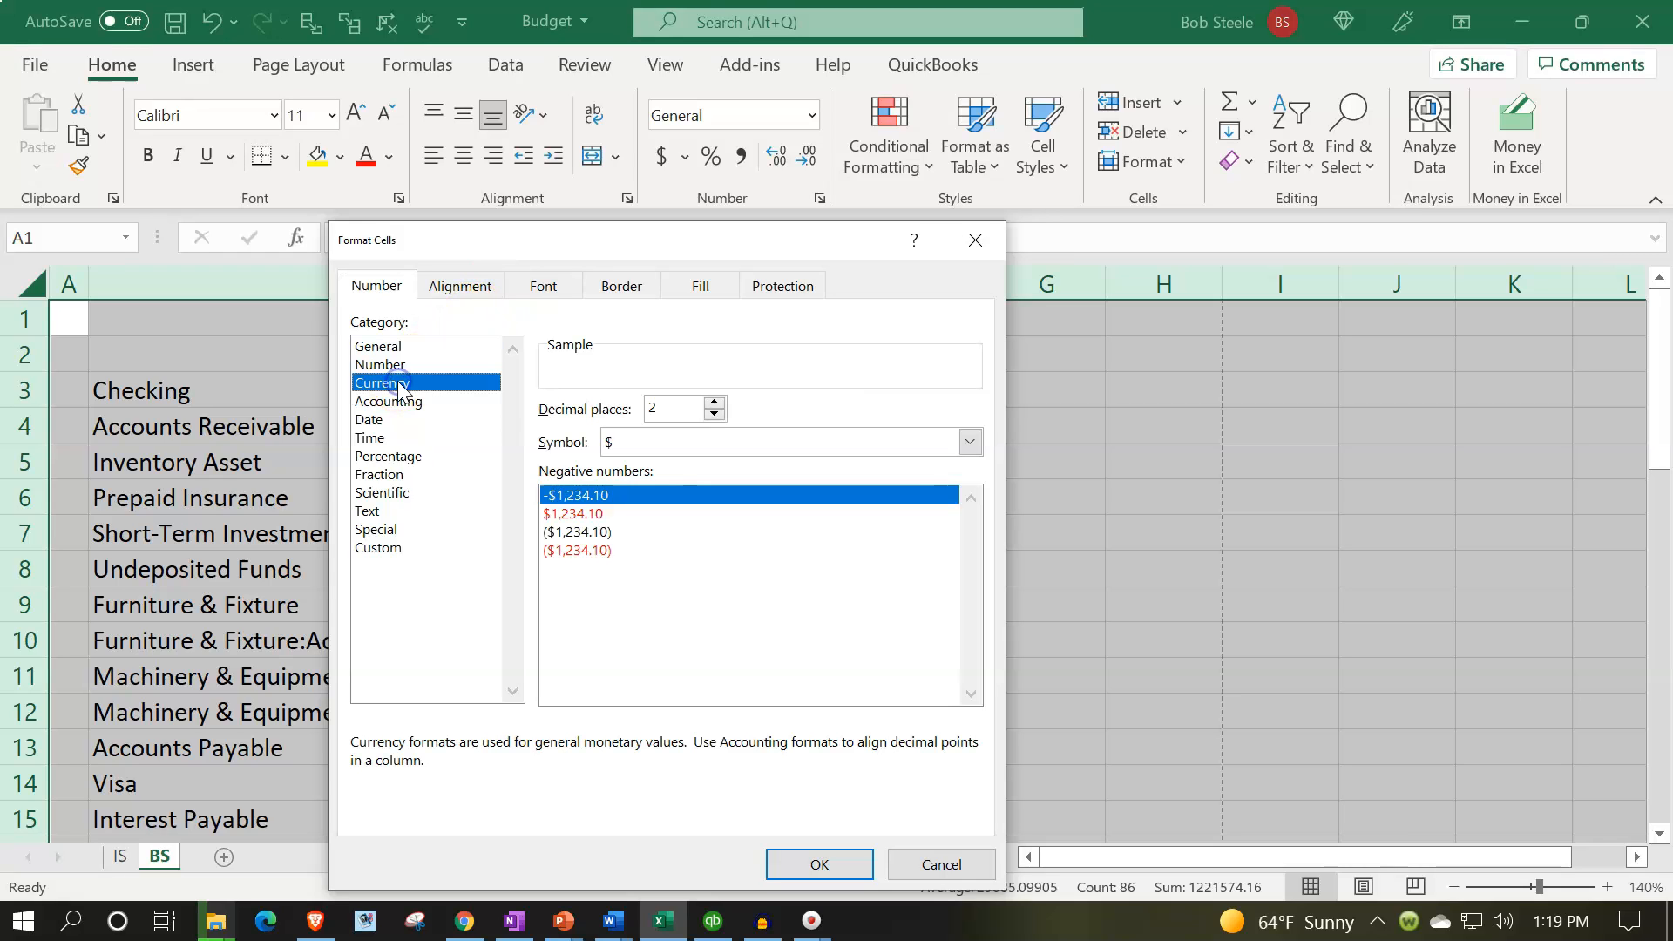
left_click(592, 550)
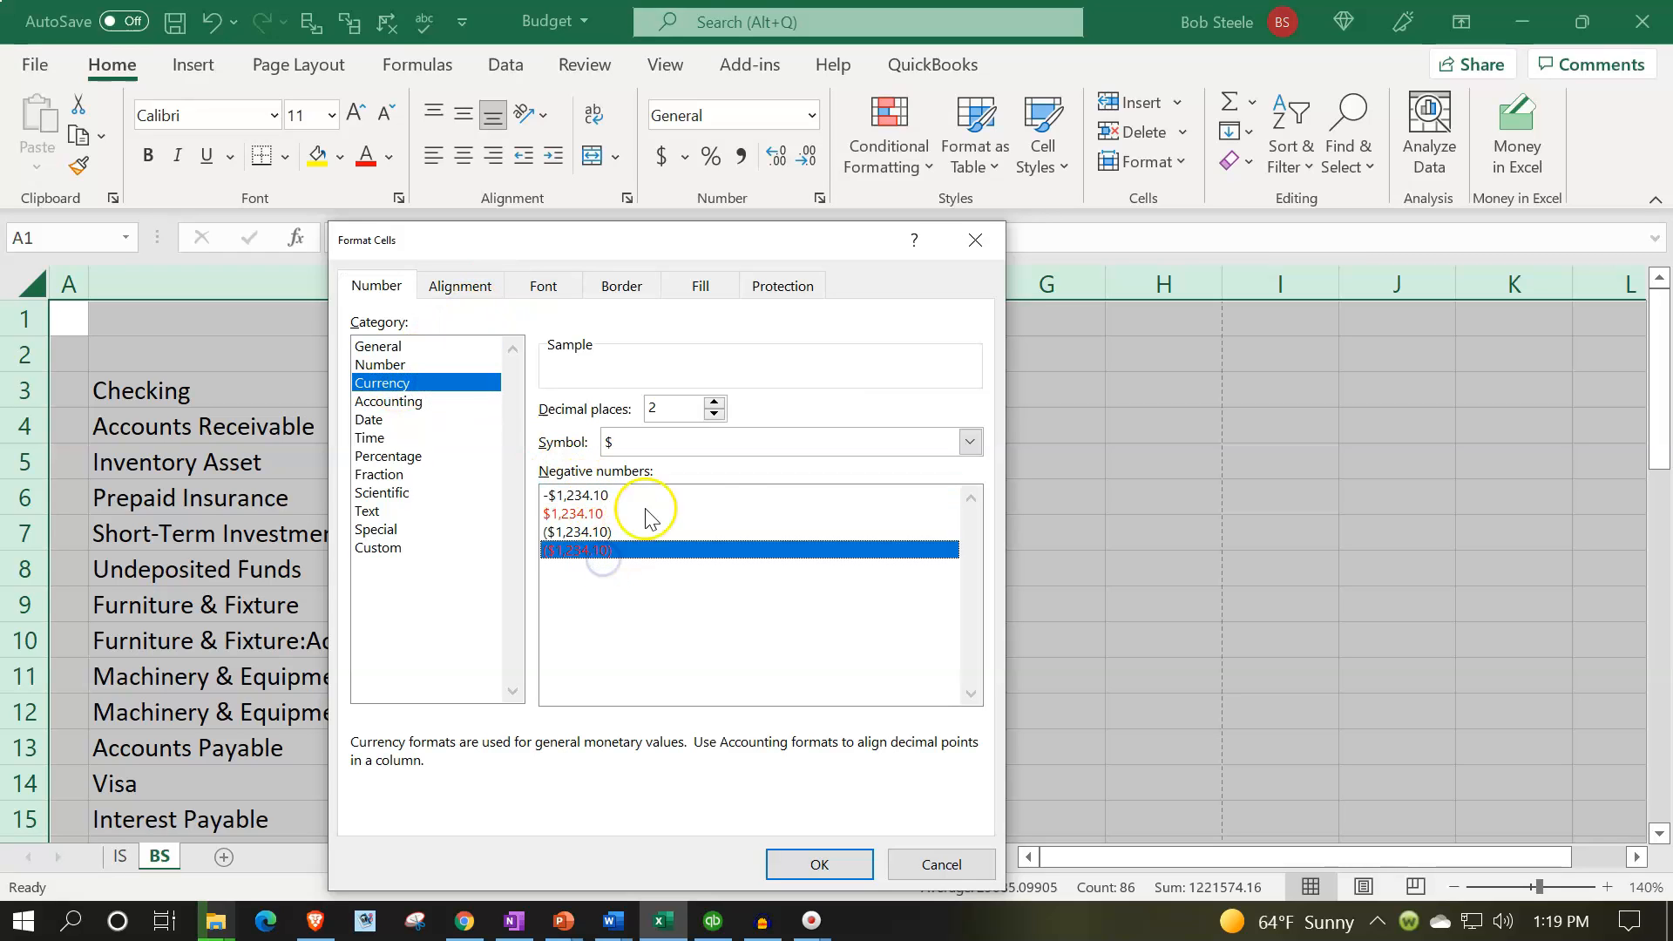
left_click(741, 448)
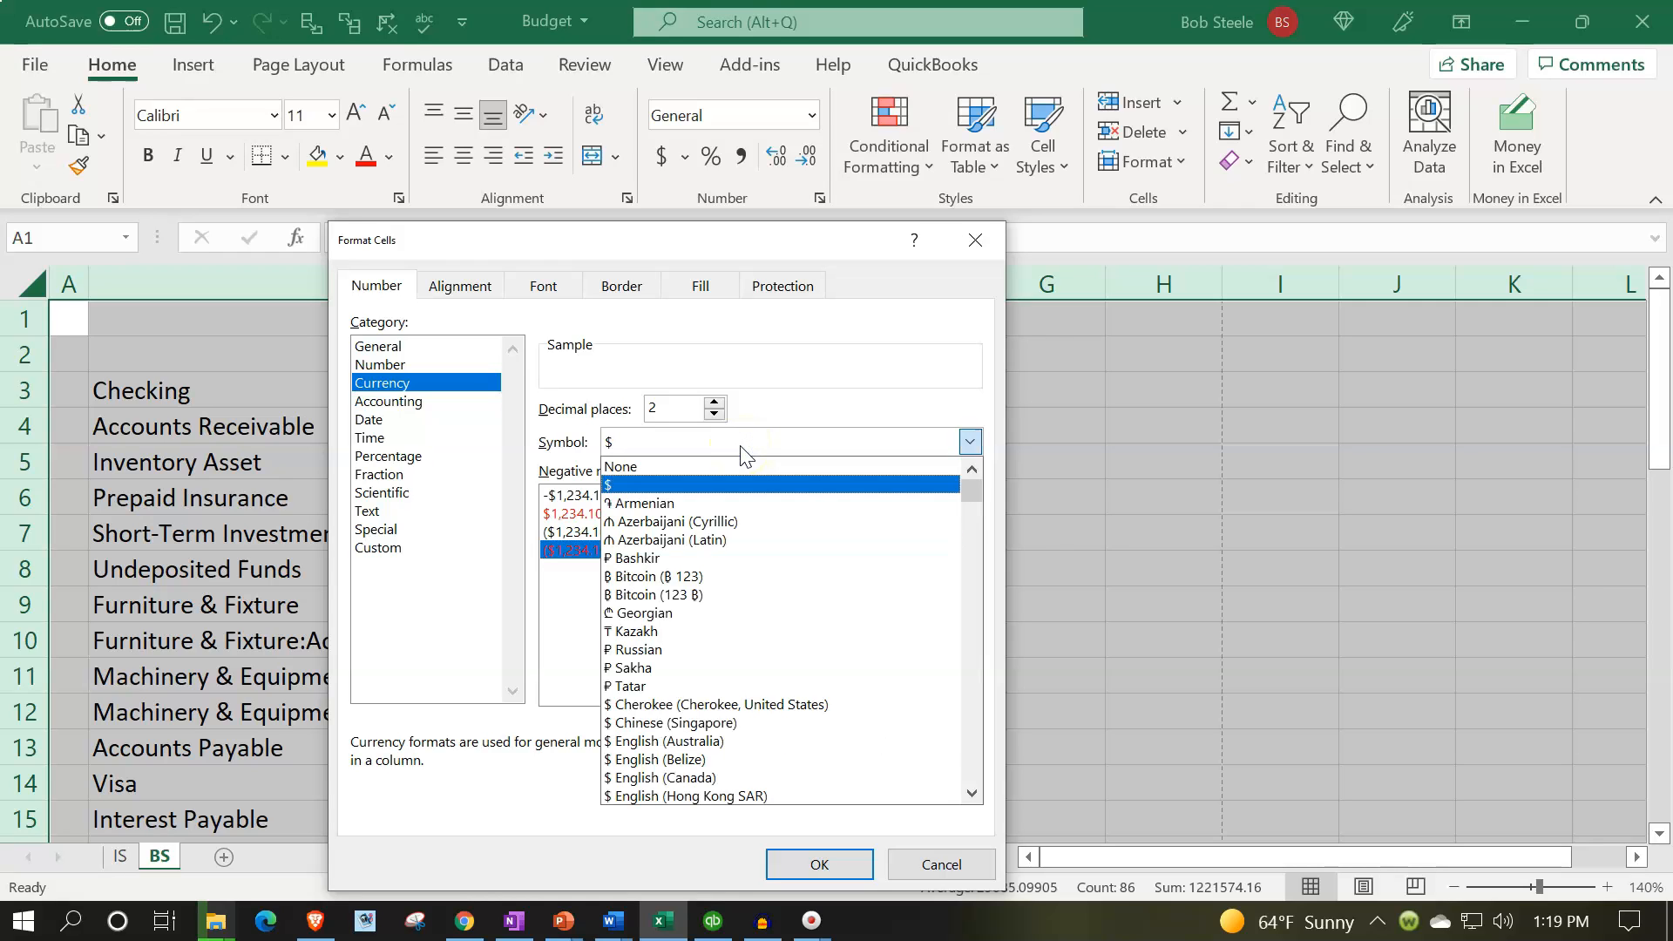
left_click(688, 467)
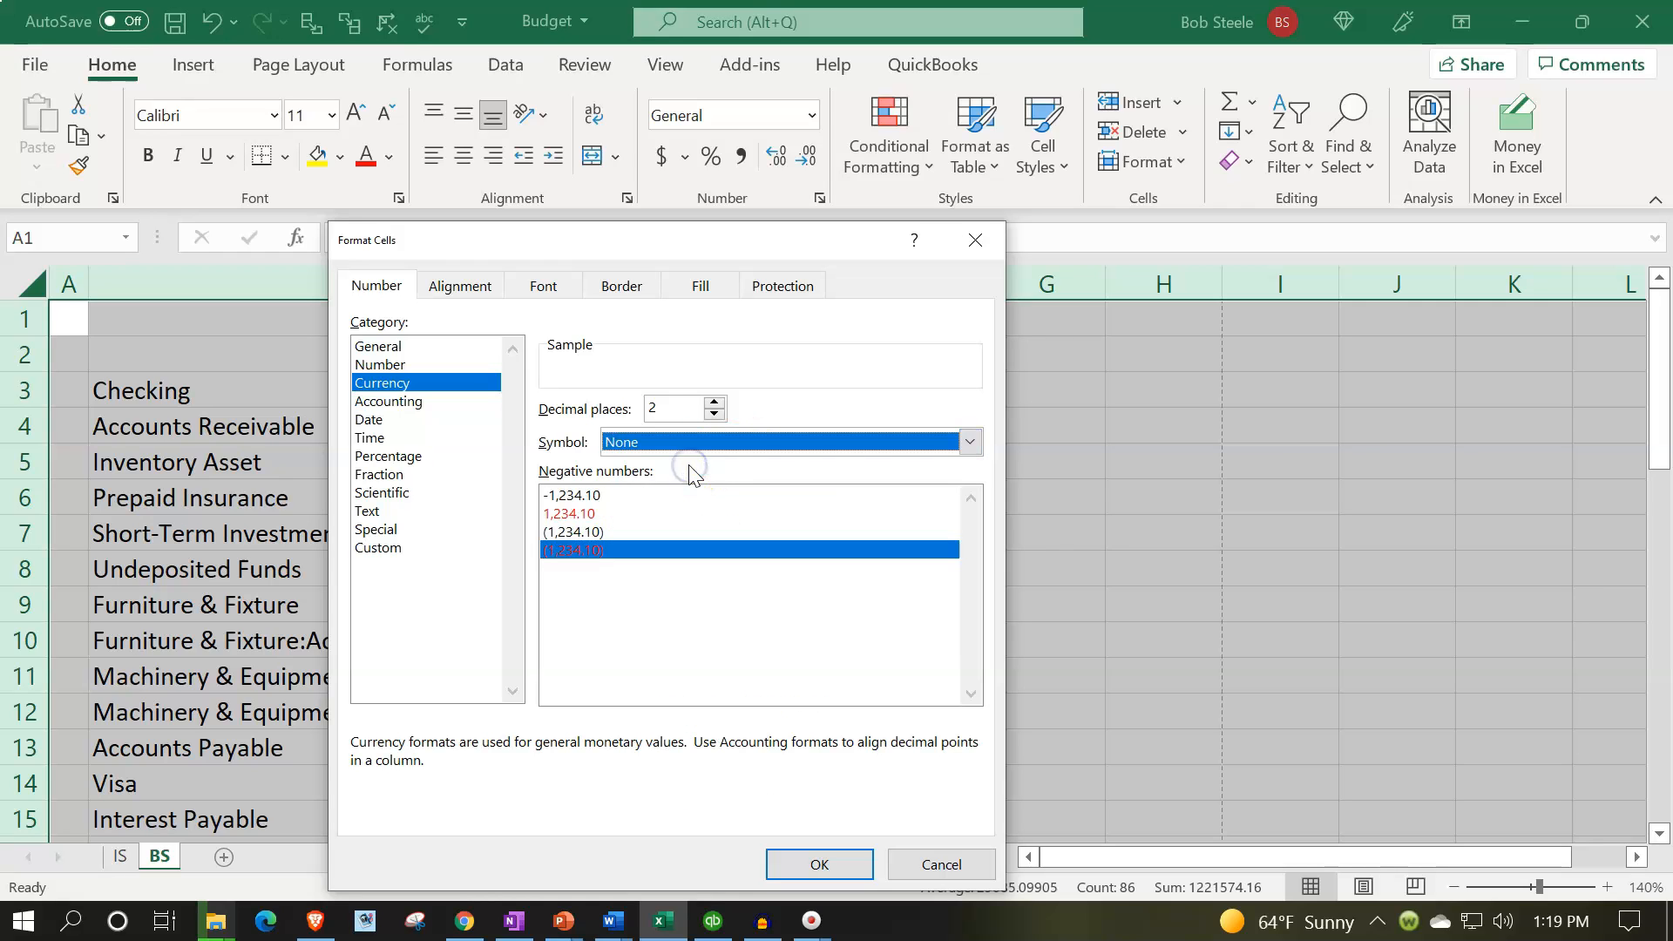
left_click(715, 414)
left_click(715, 415)
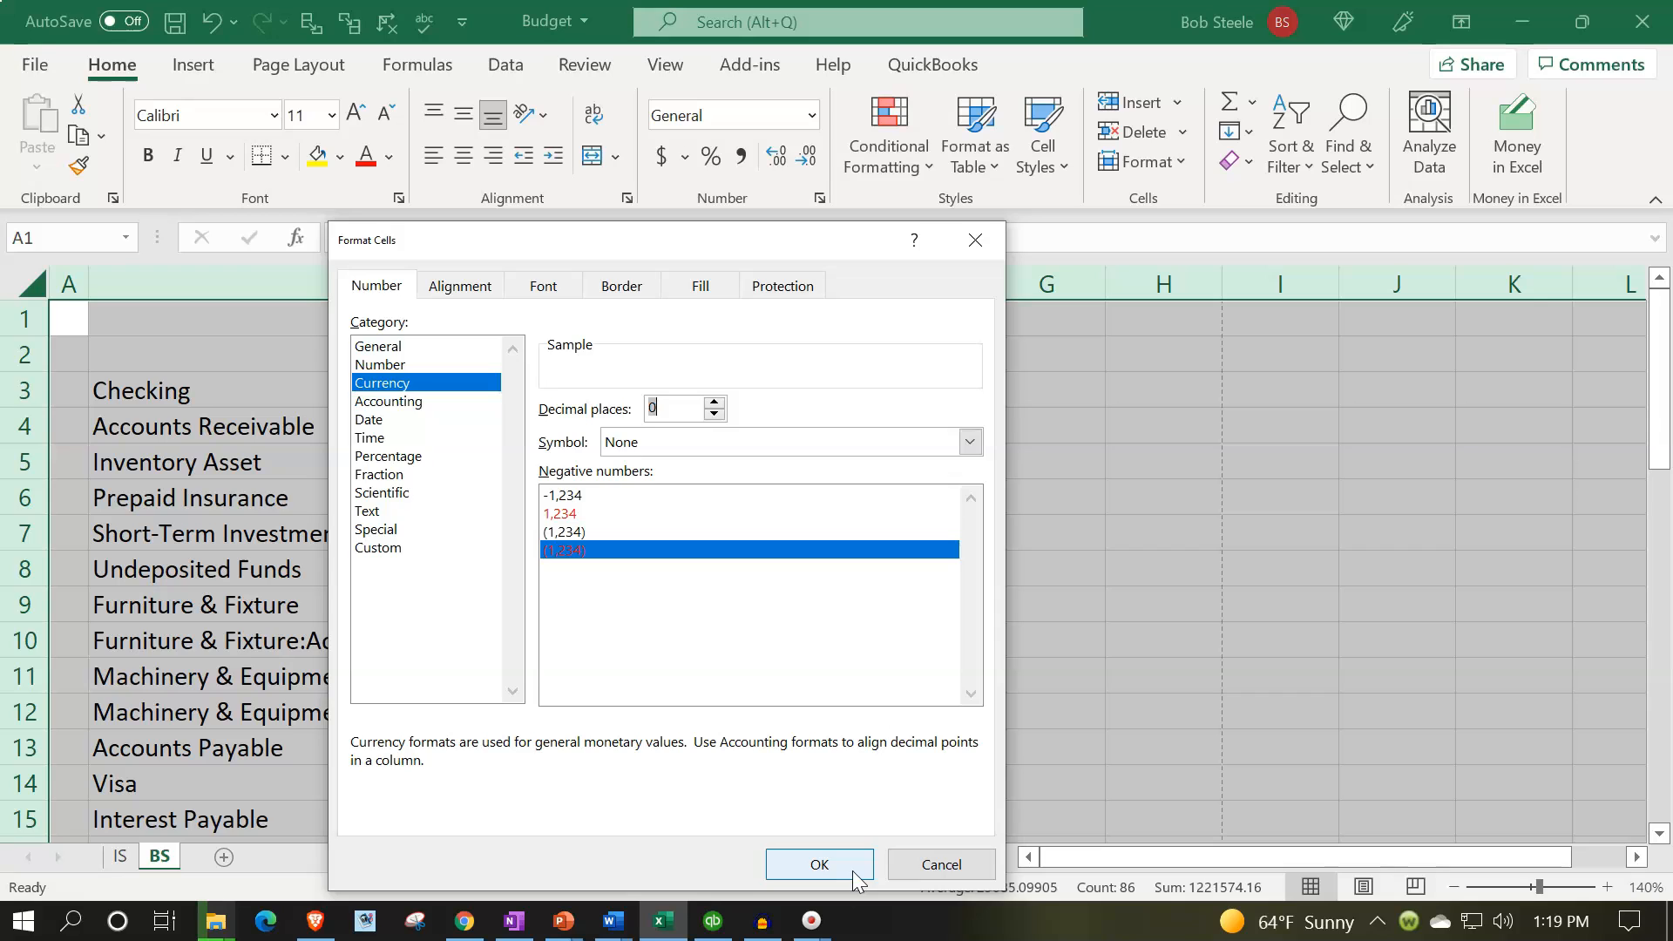
left_click(819, 866)
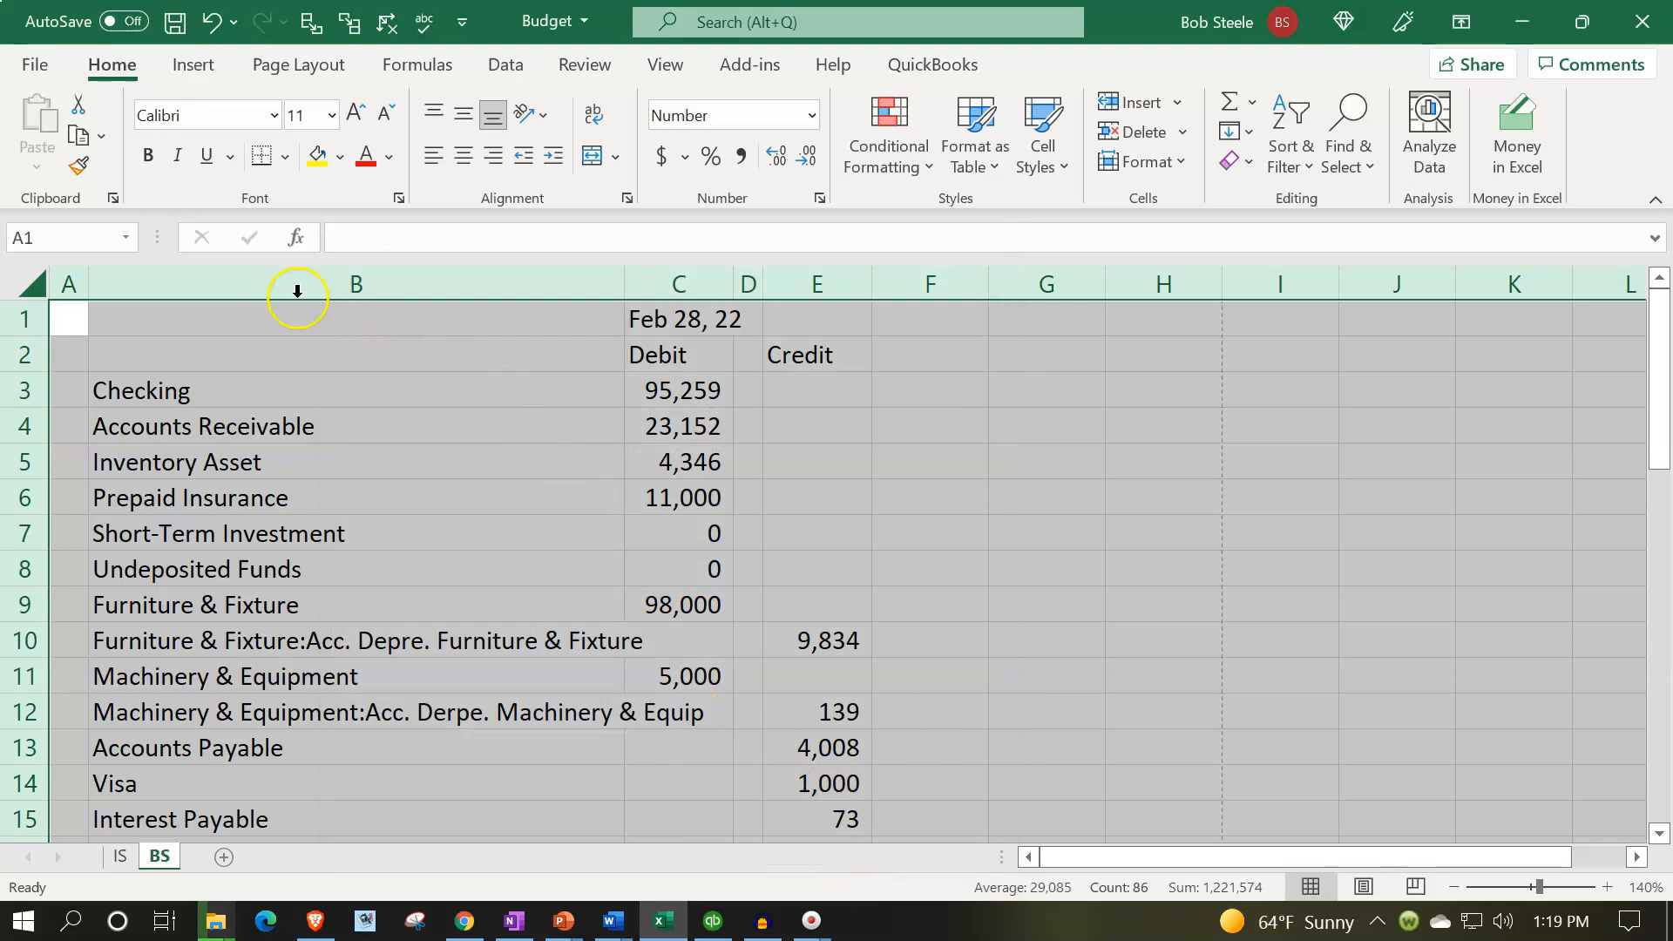
left_click(146, 168)
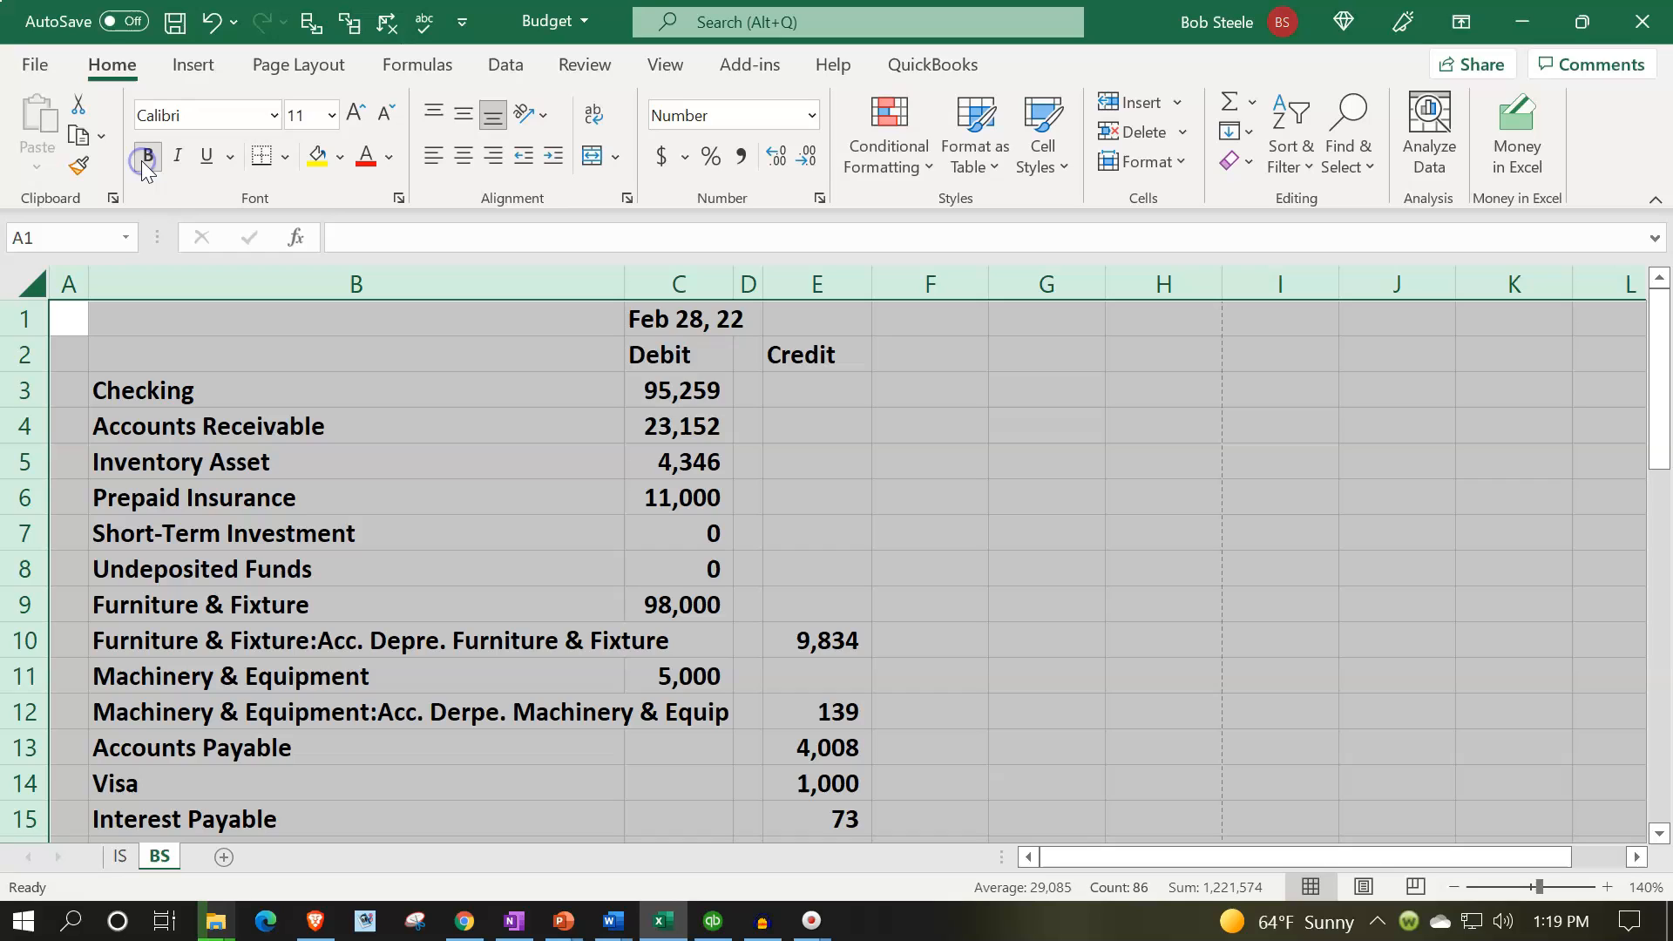
left_click(297, 548)
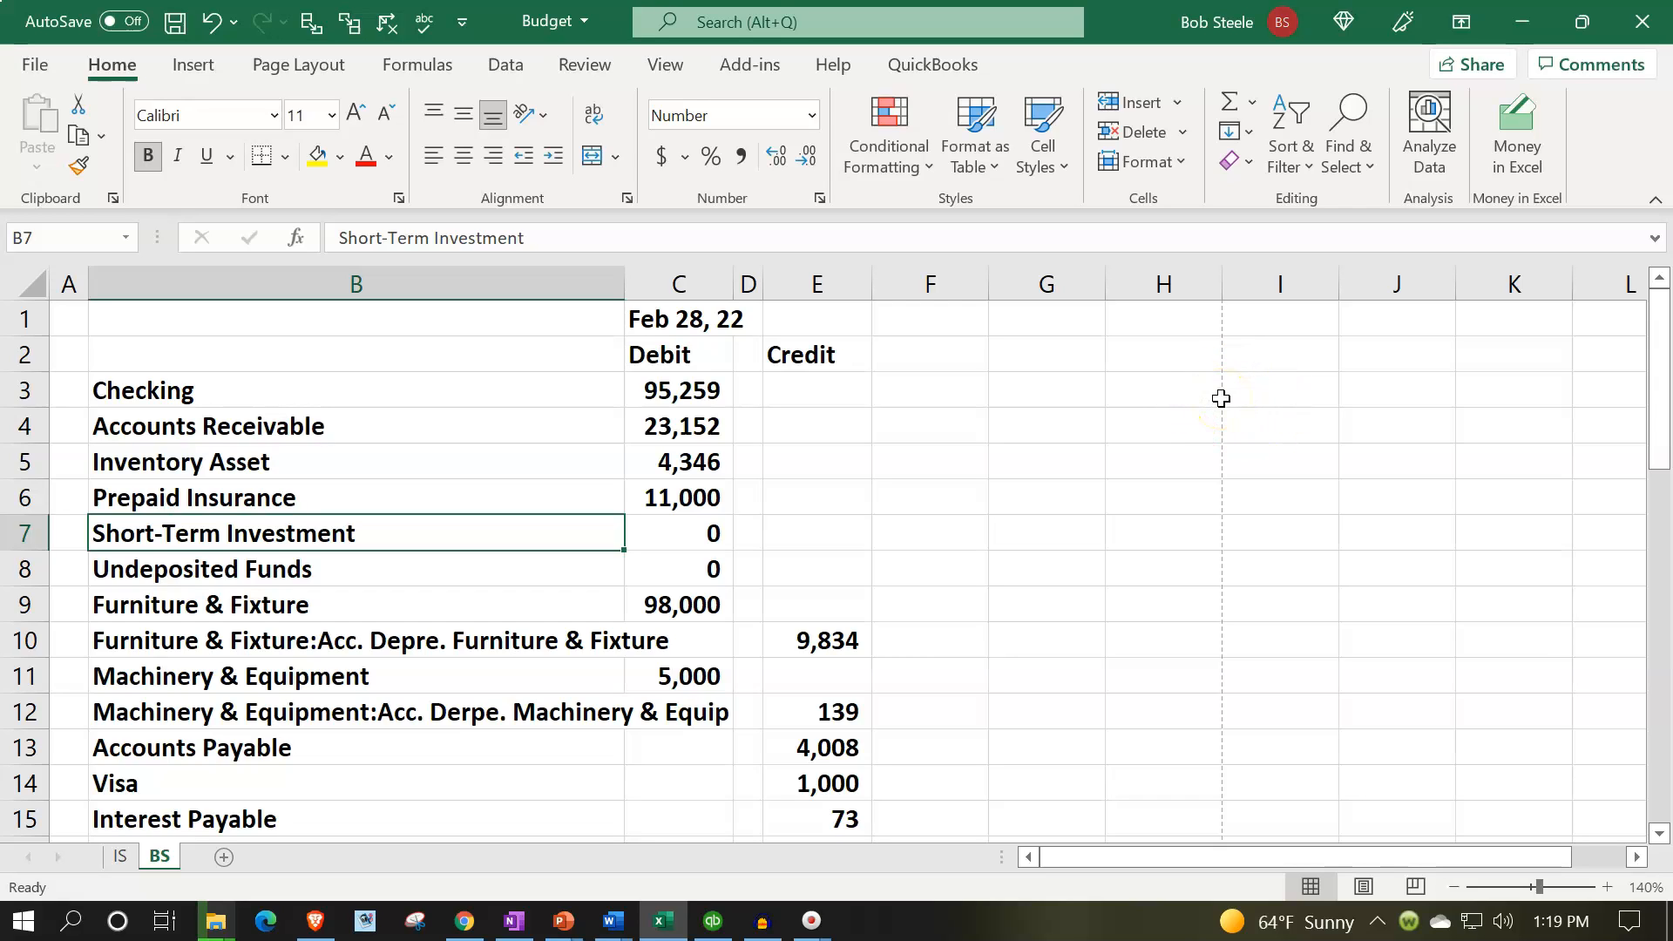
Close the Budget workbook, saving its changes, and reopen it
left_click(1664, 10)
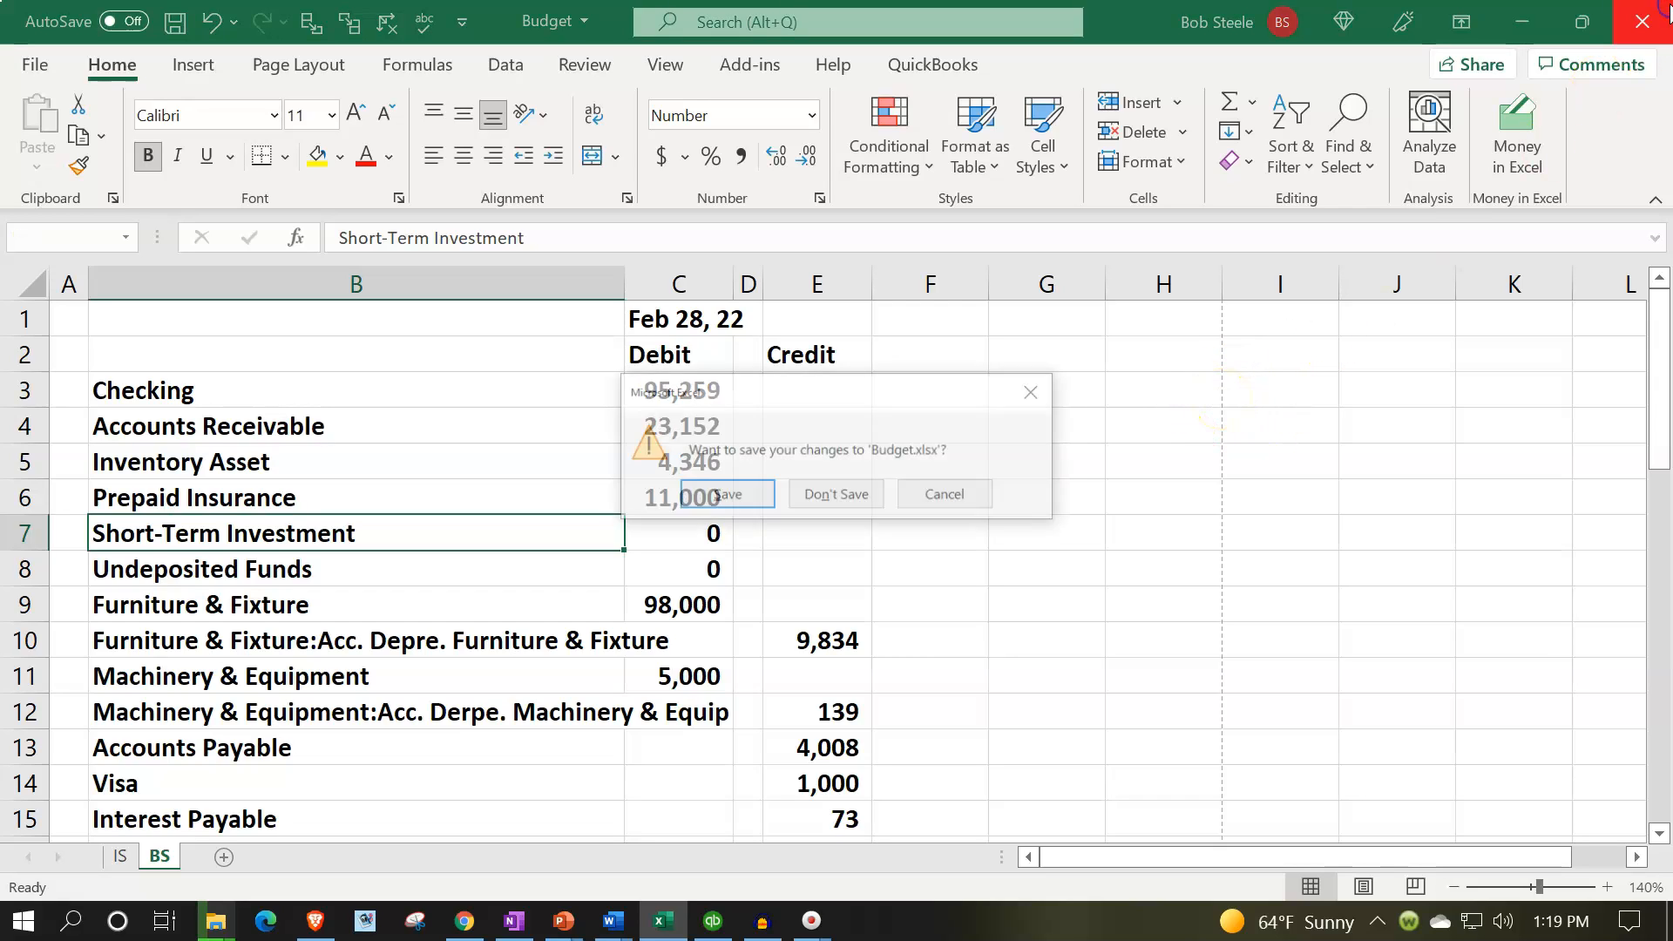
left_click(730, 490)
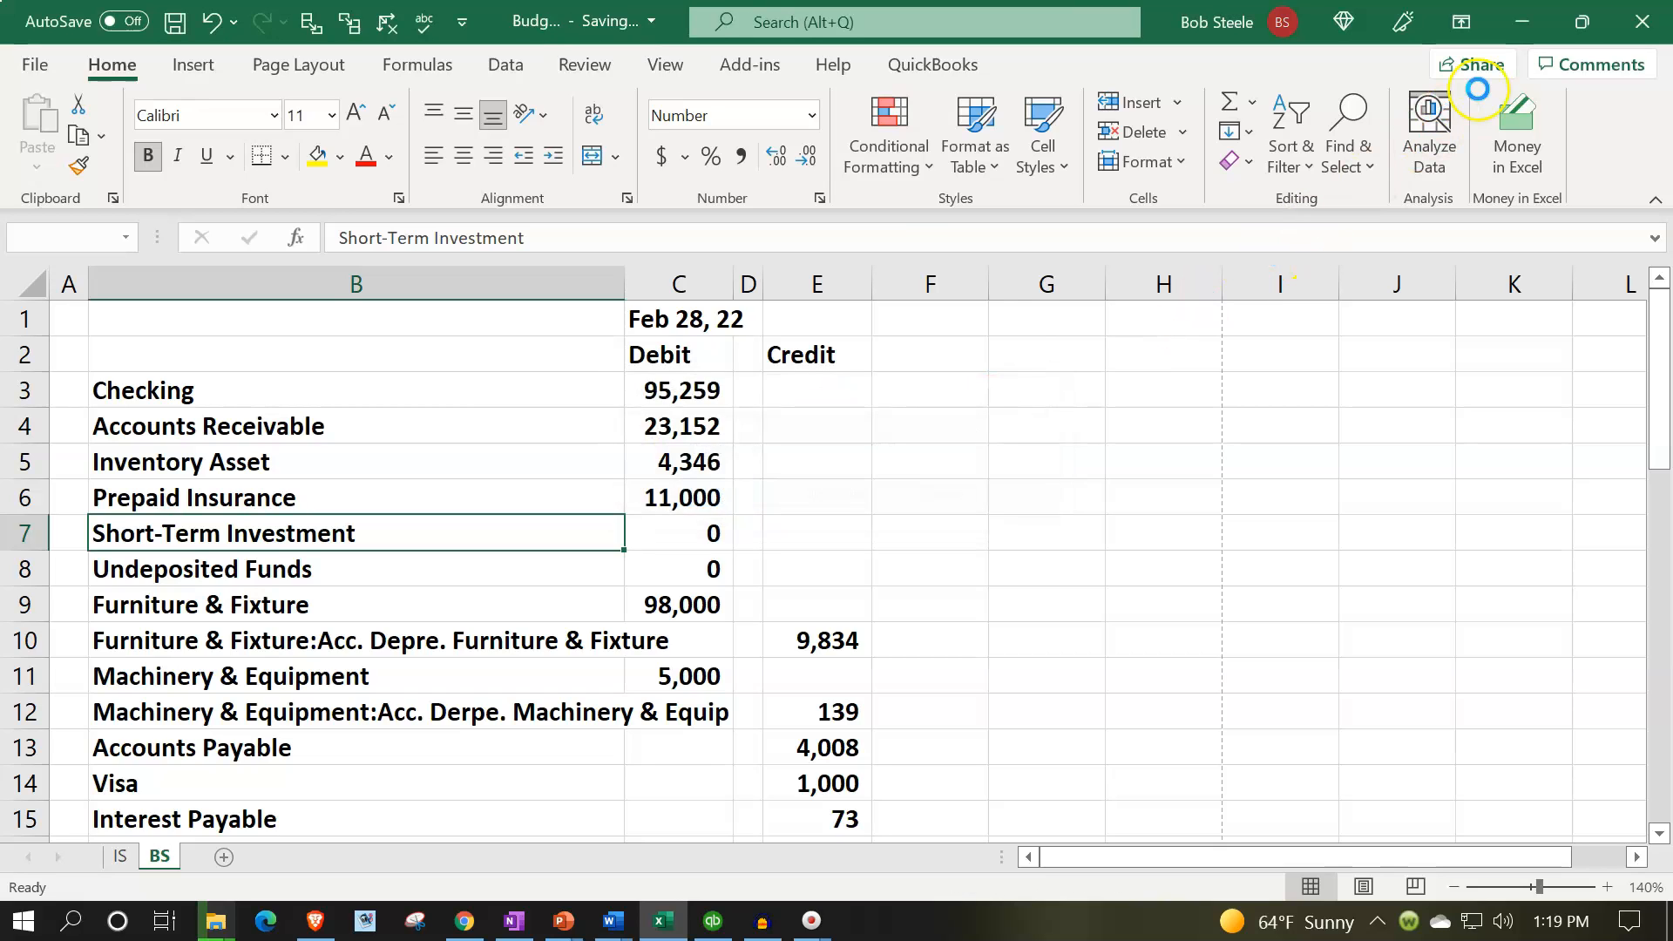
left_click(376, 192)
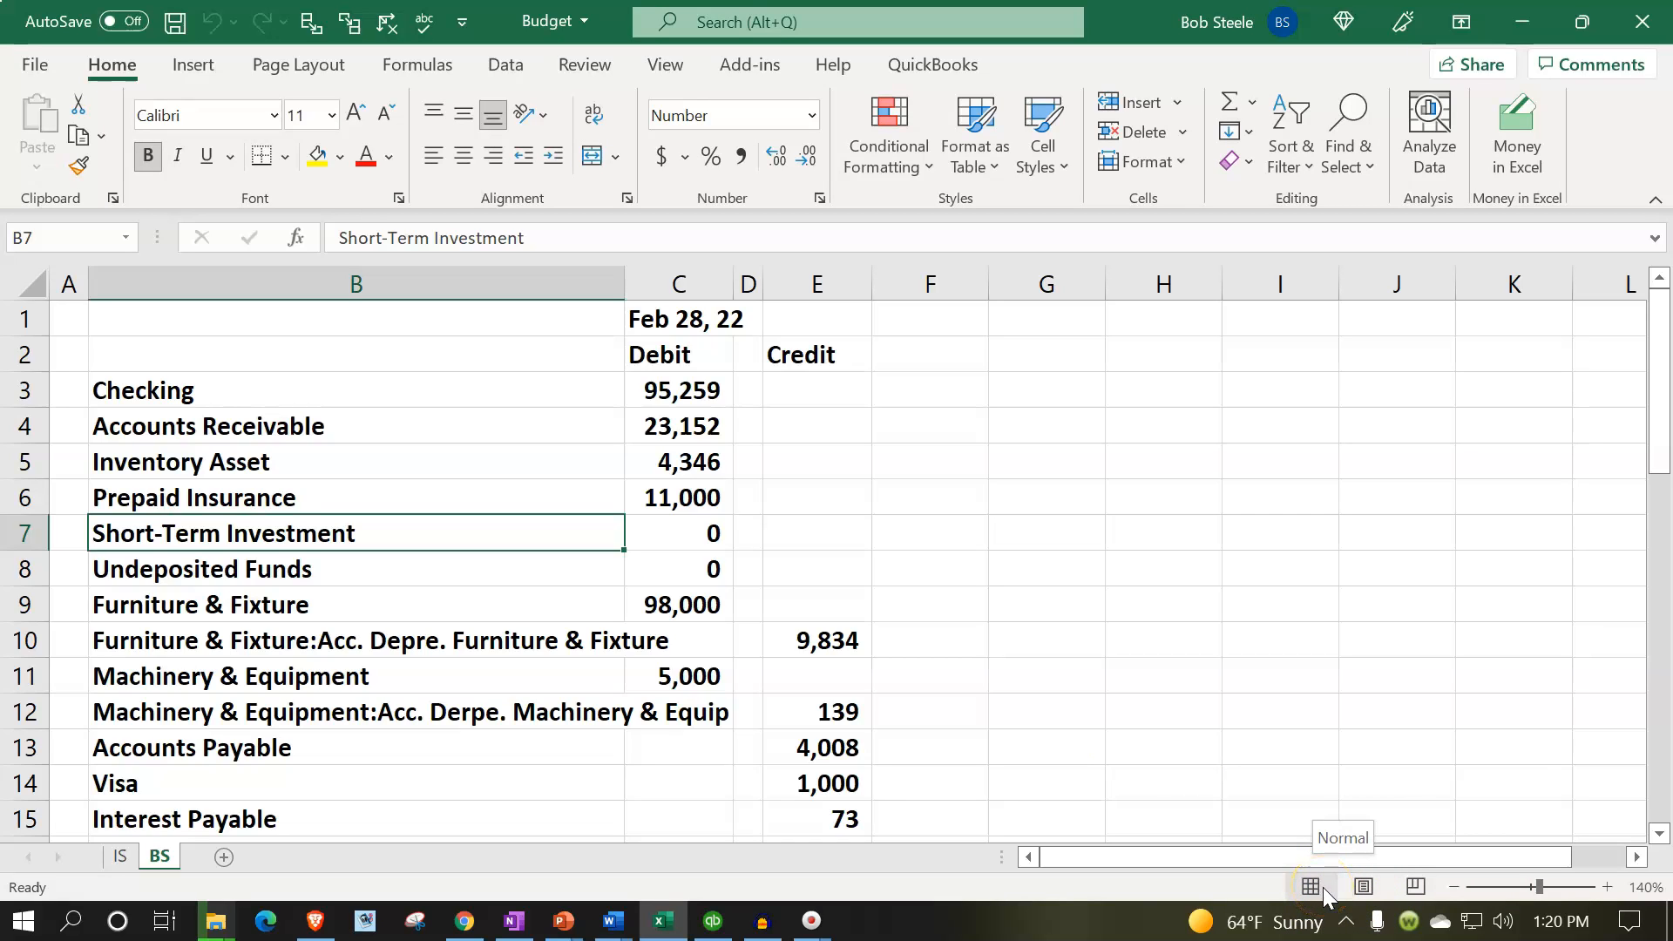
Delete rows 1 and 2, containing the date and the Debit and Credit headings, from the BS sheet
left_click(490, 627)
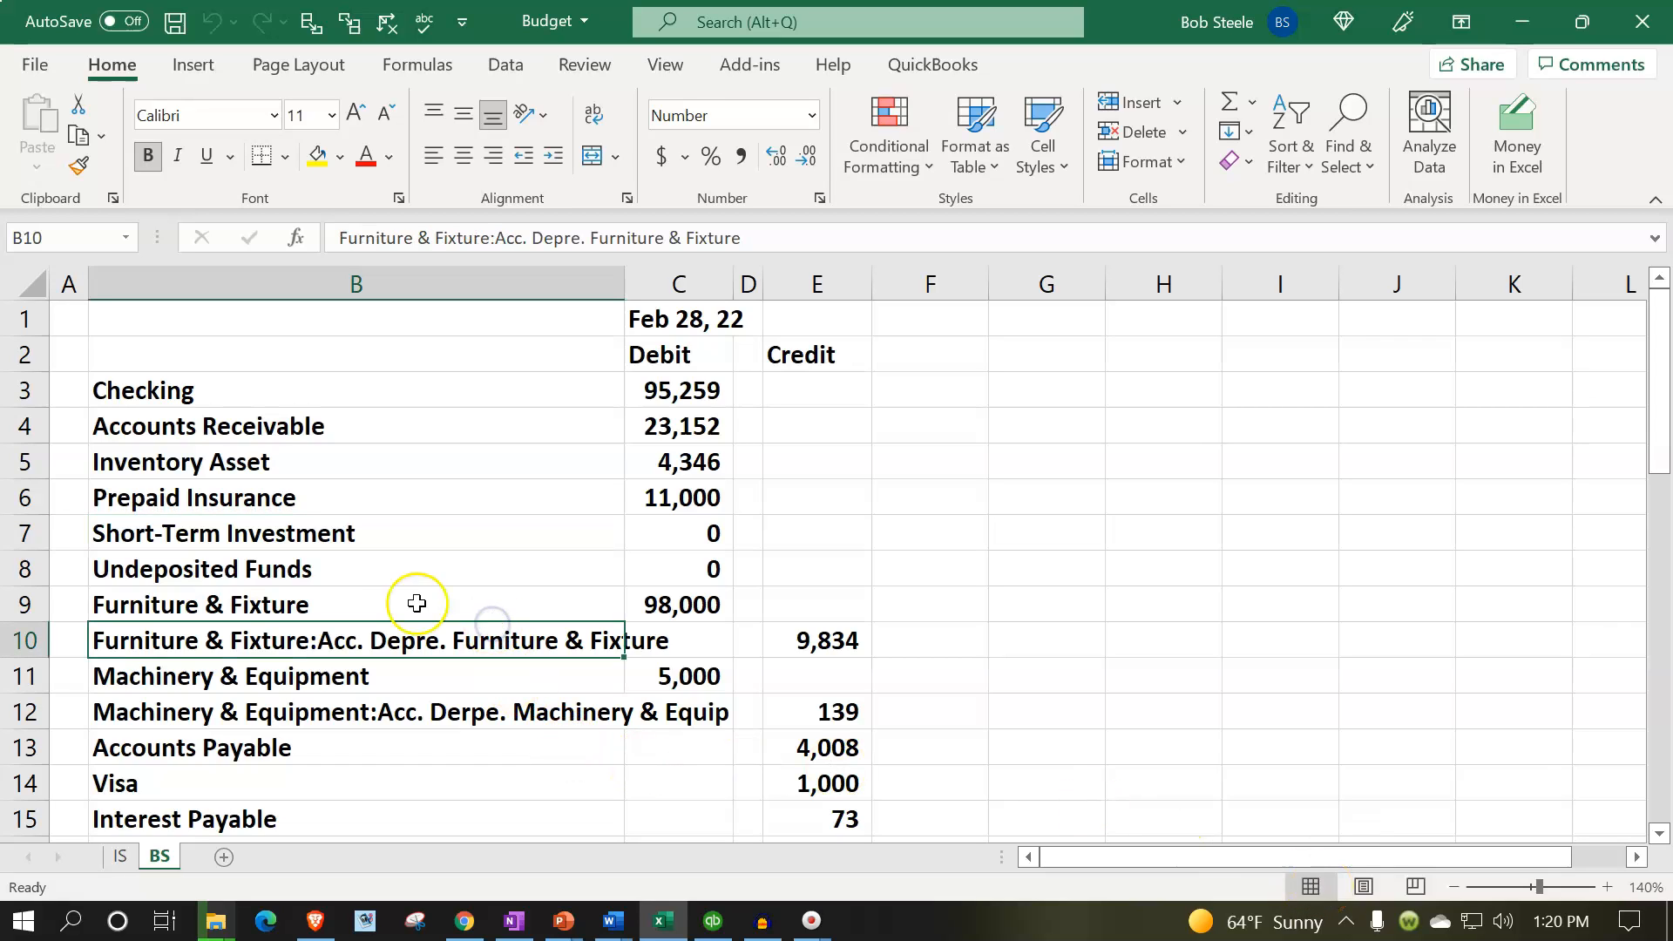
left_click_drag(732, 324, 769, 354)
left_click_drag(403, 400, 848, 788)
left_click_drag(846, 788, 846, 789)
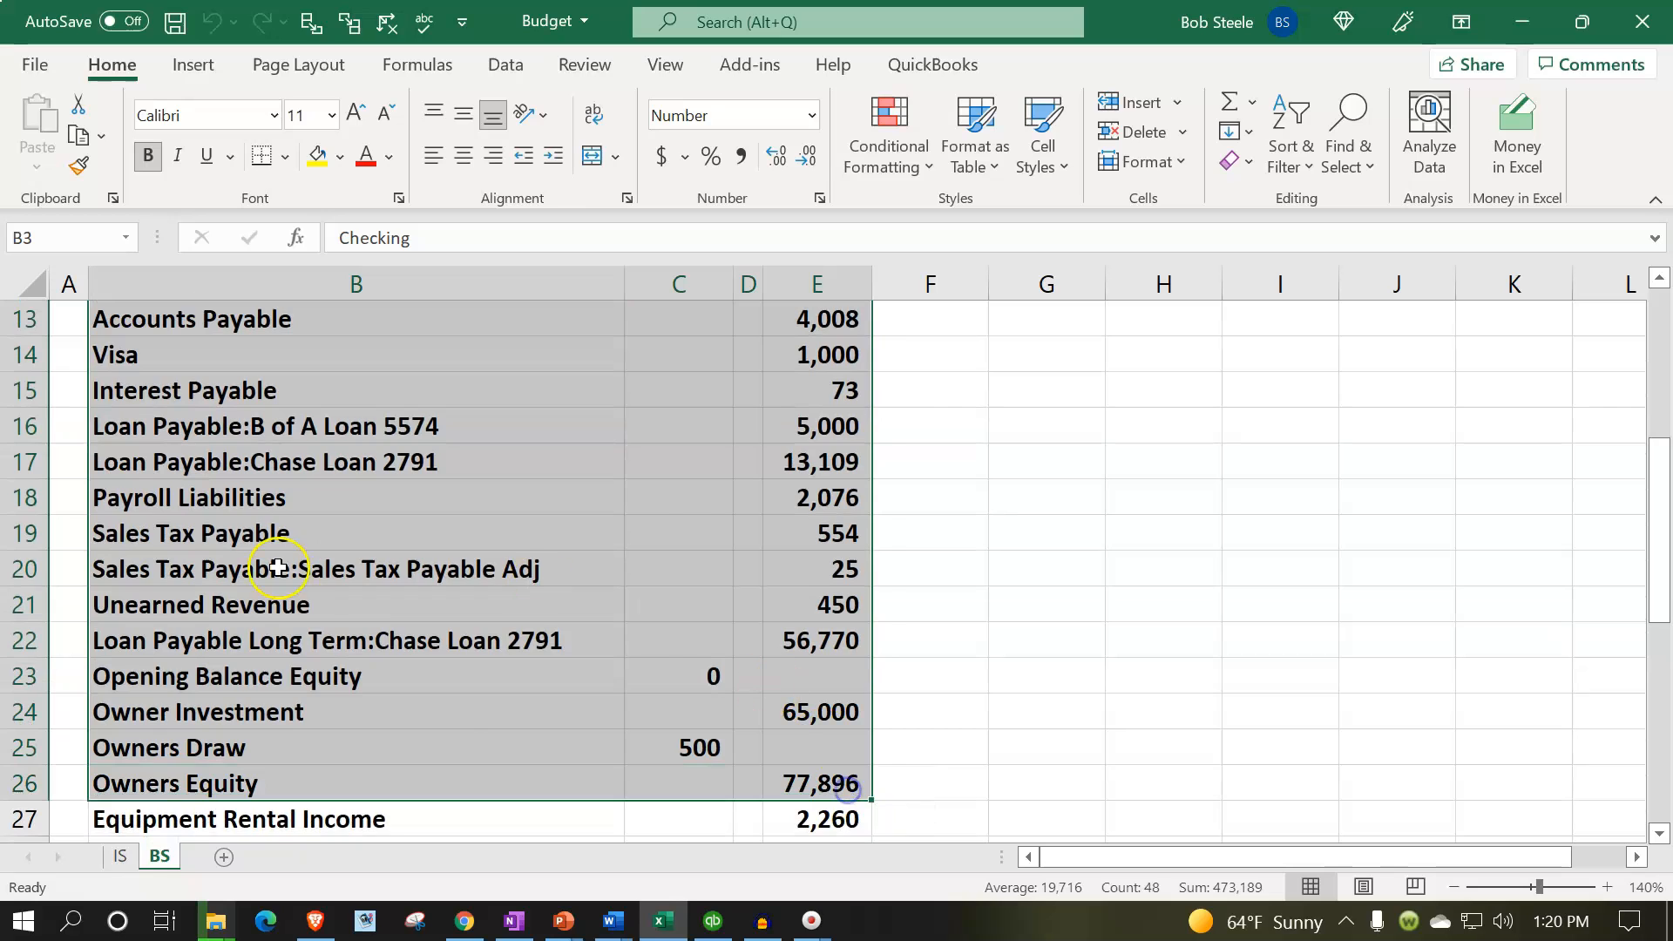
scroll(314, 567, "up", 4)
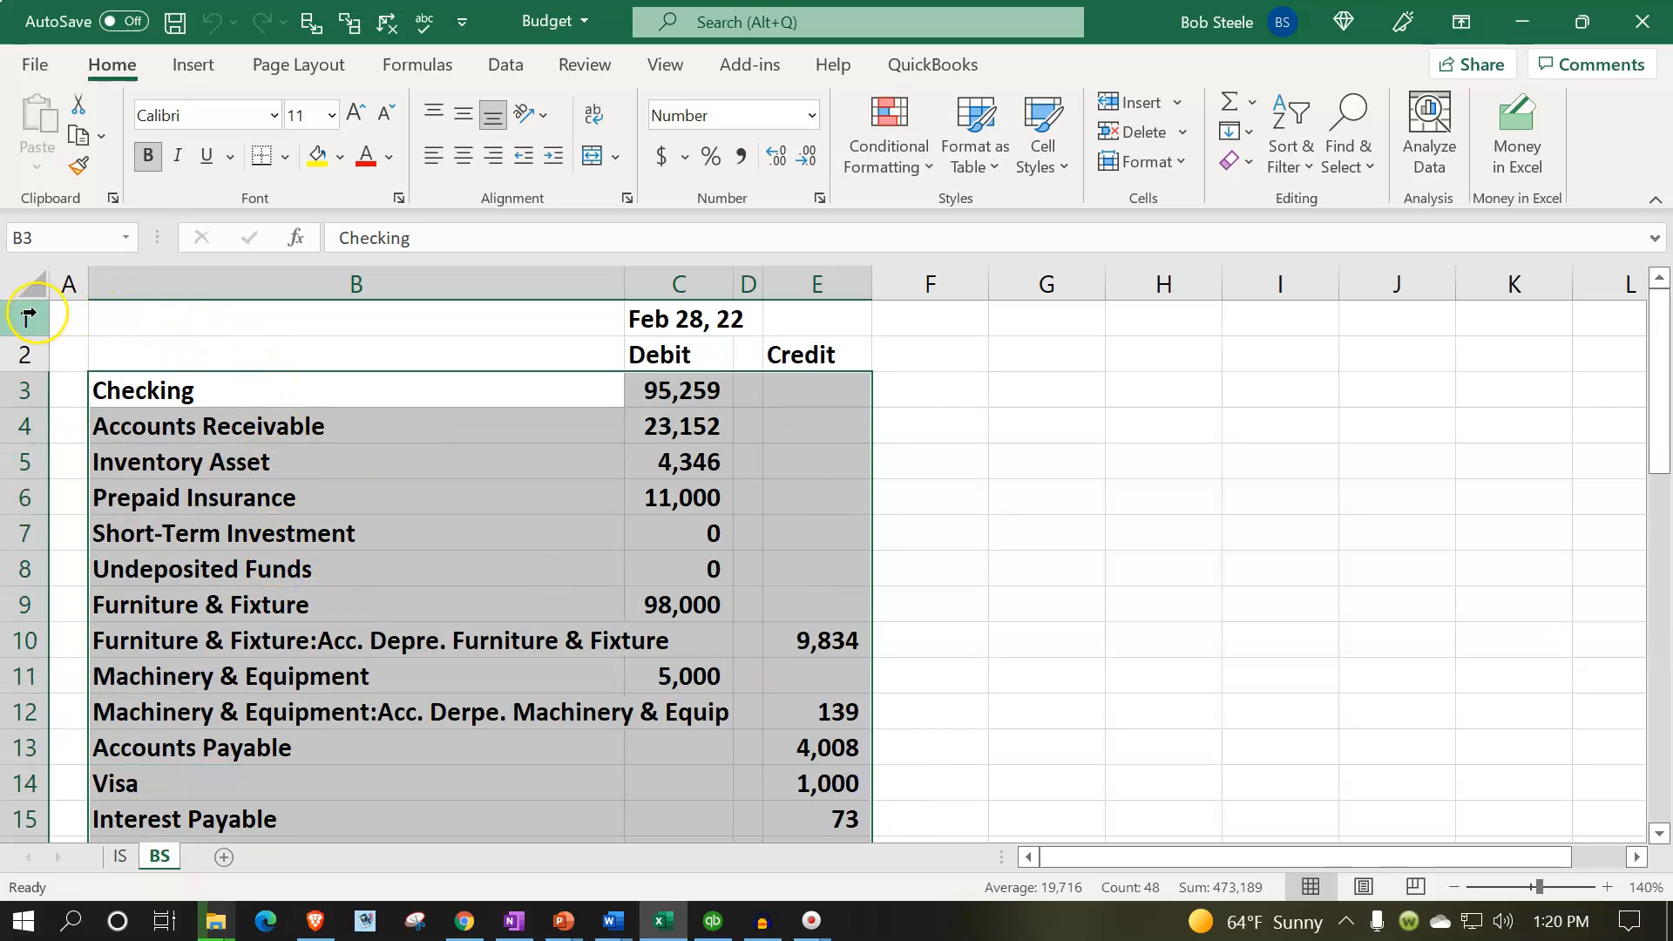
left_click_drag(29, 315, 37, 340)
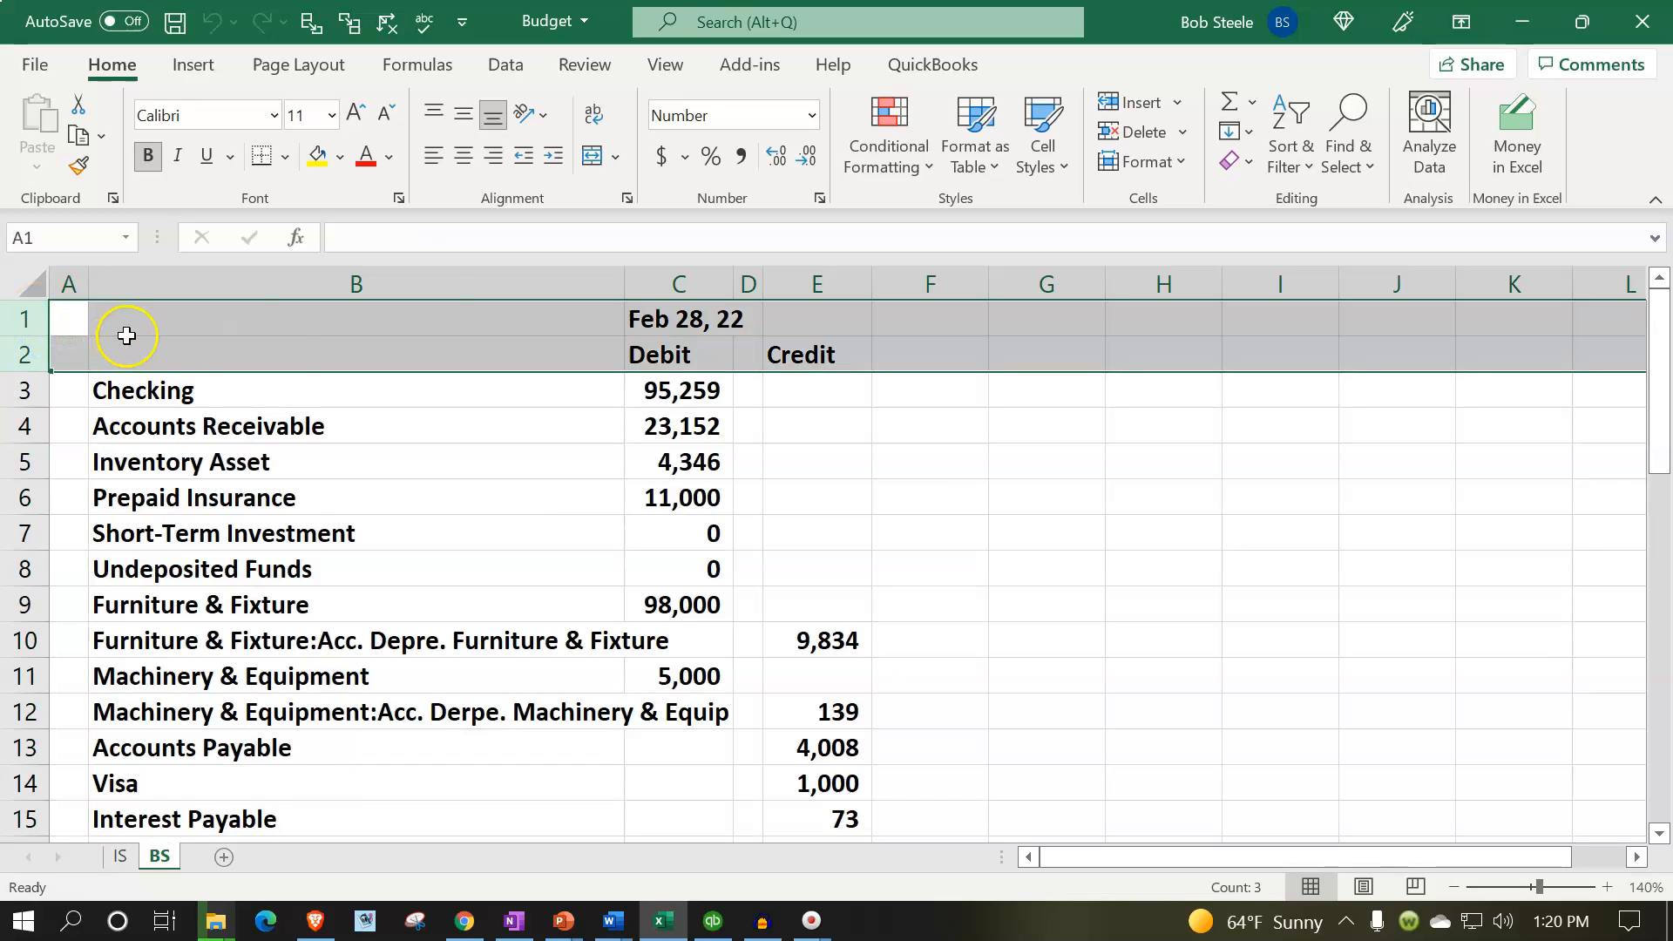
right_click(126, 336)
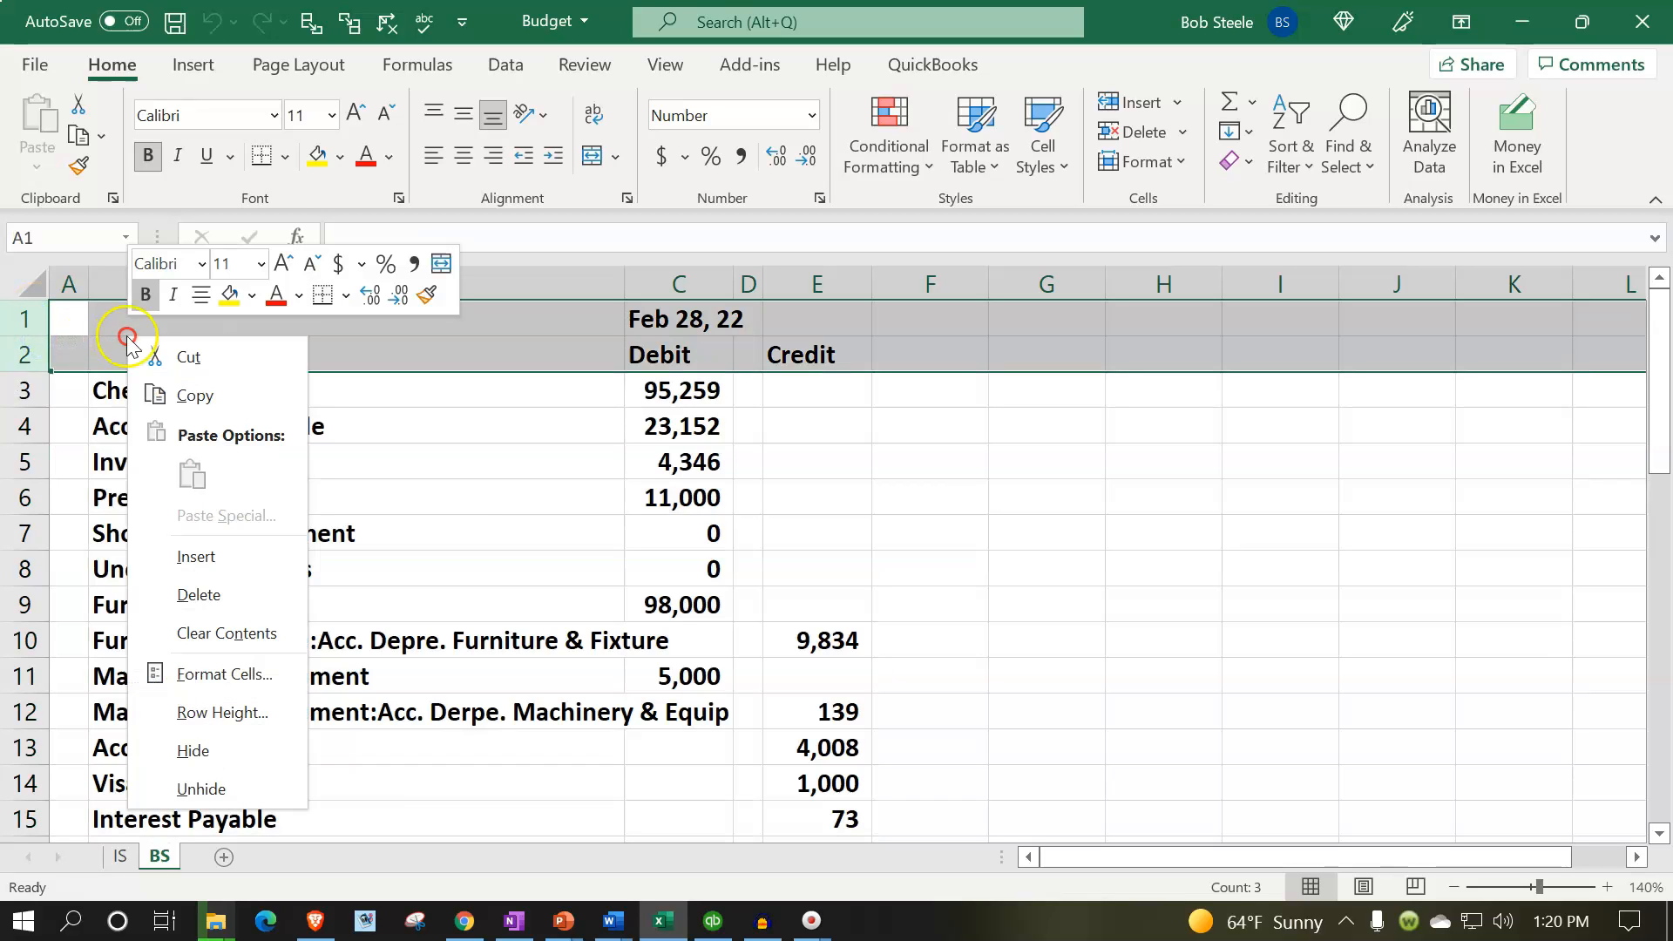
left_click(230, 594)
left_click(230, 592)
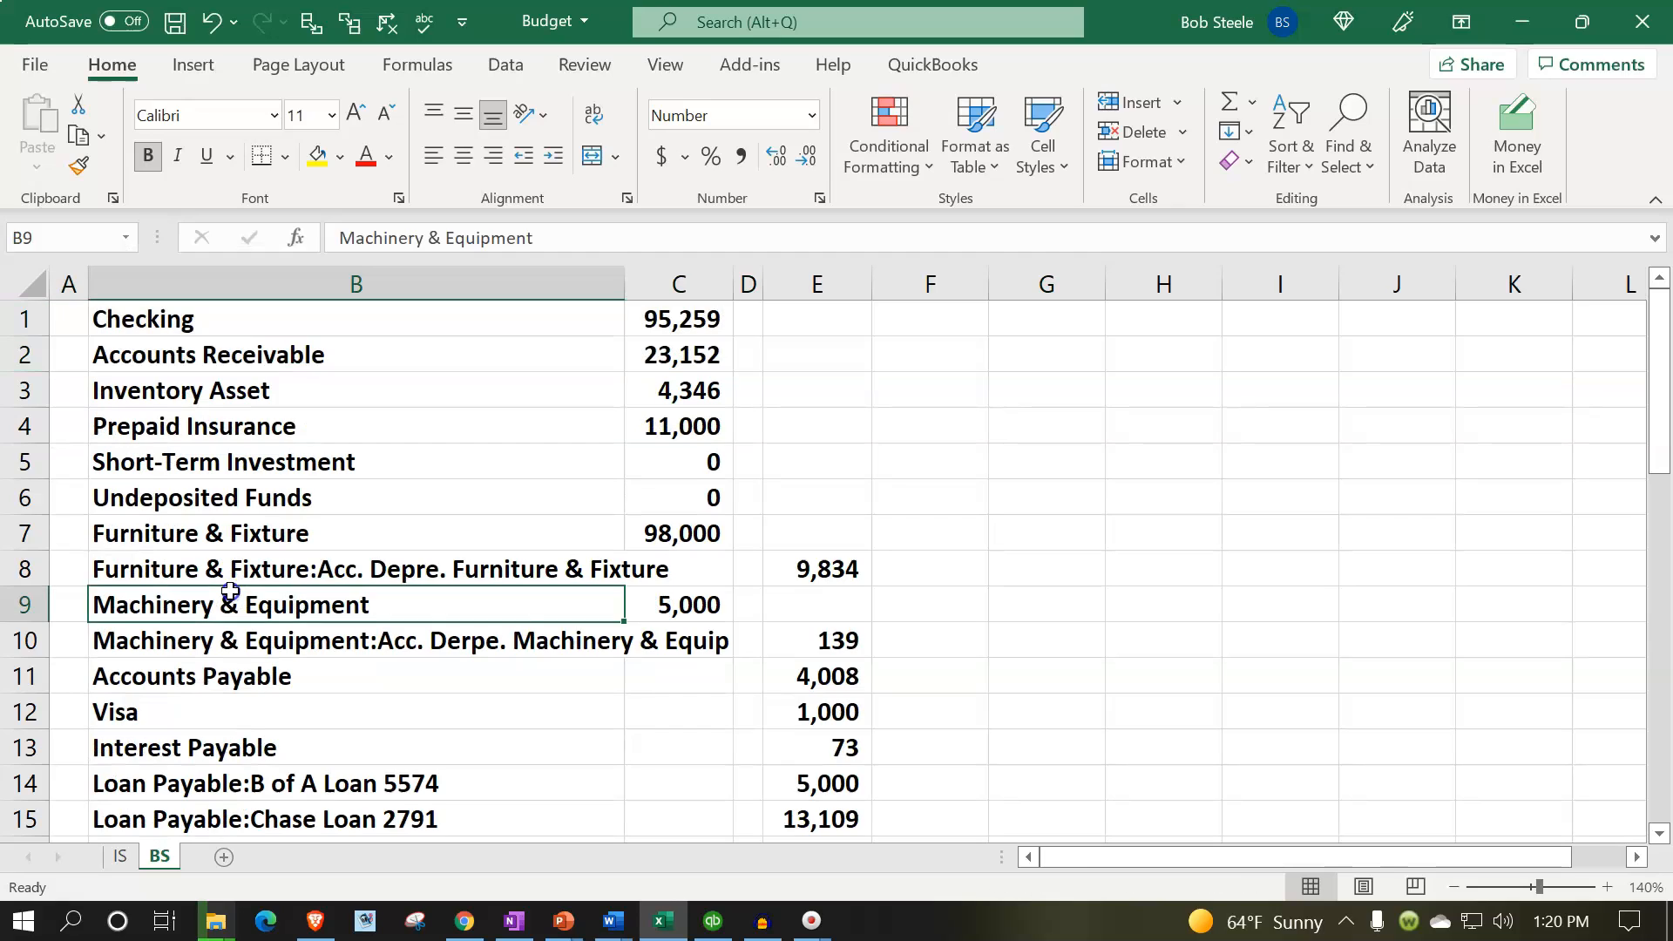
Delete the empty column A from the BS sheet
left_click(65, 284)
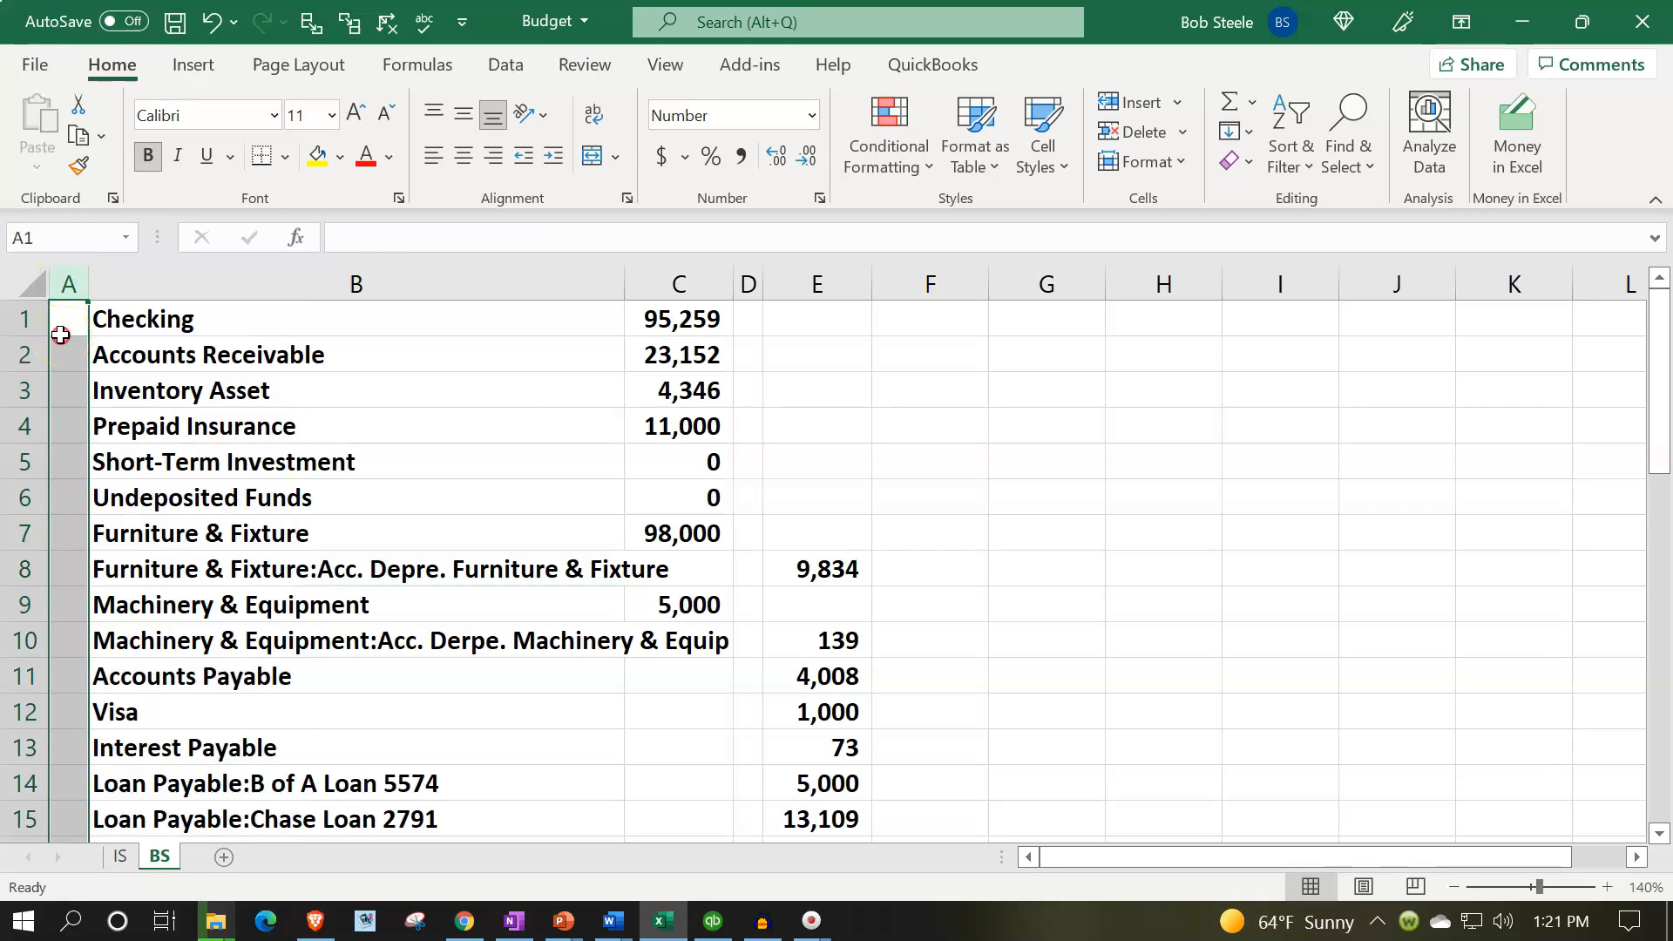
right_click(60, 334)
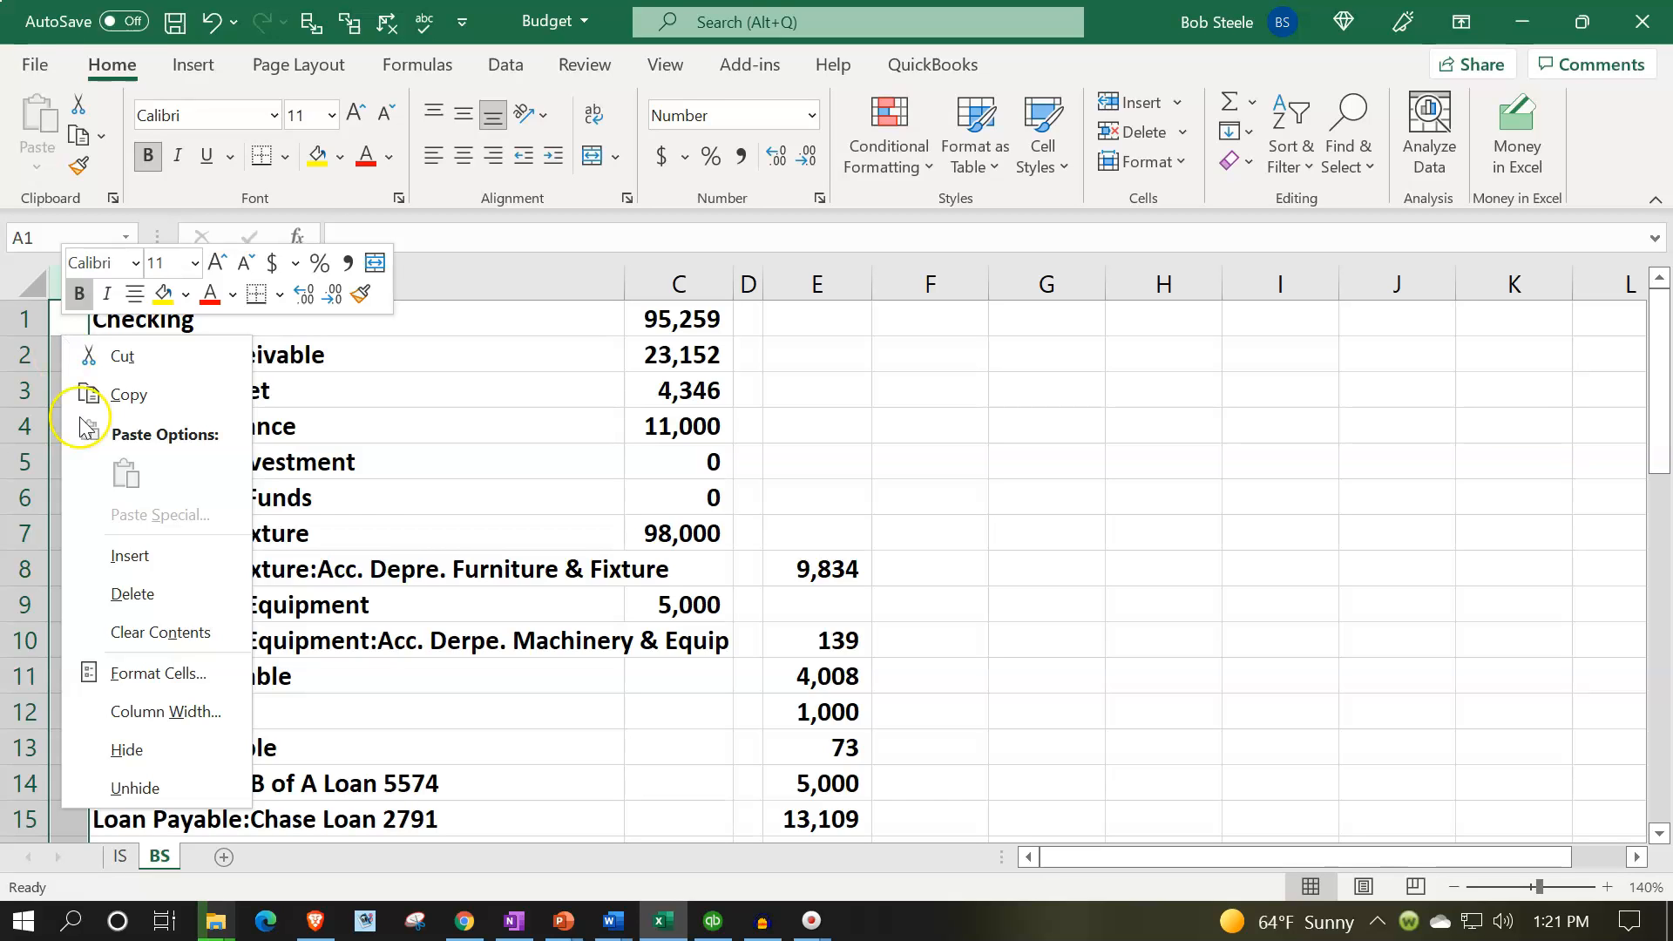
left_click(126, 606)
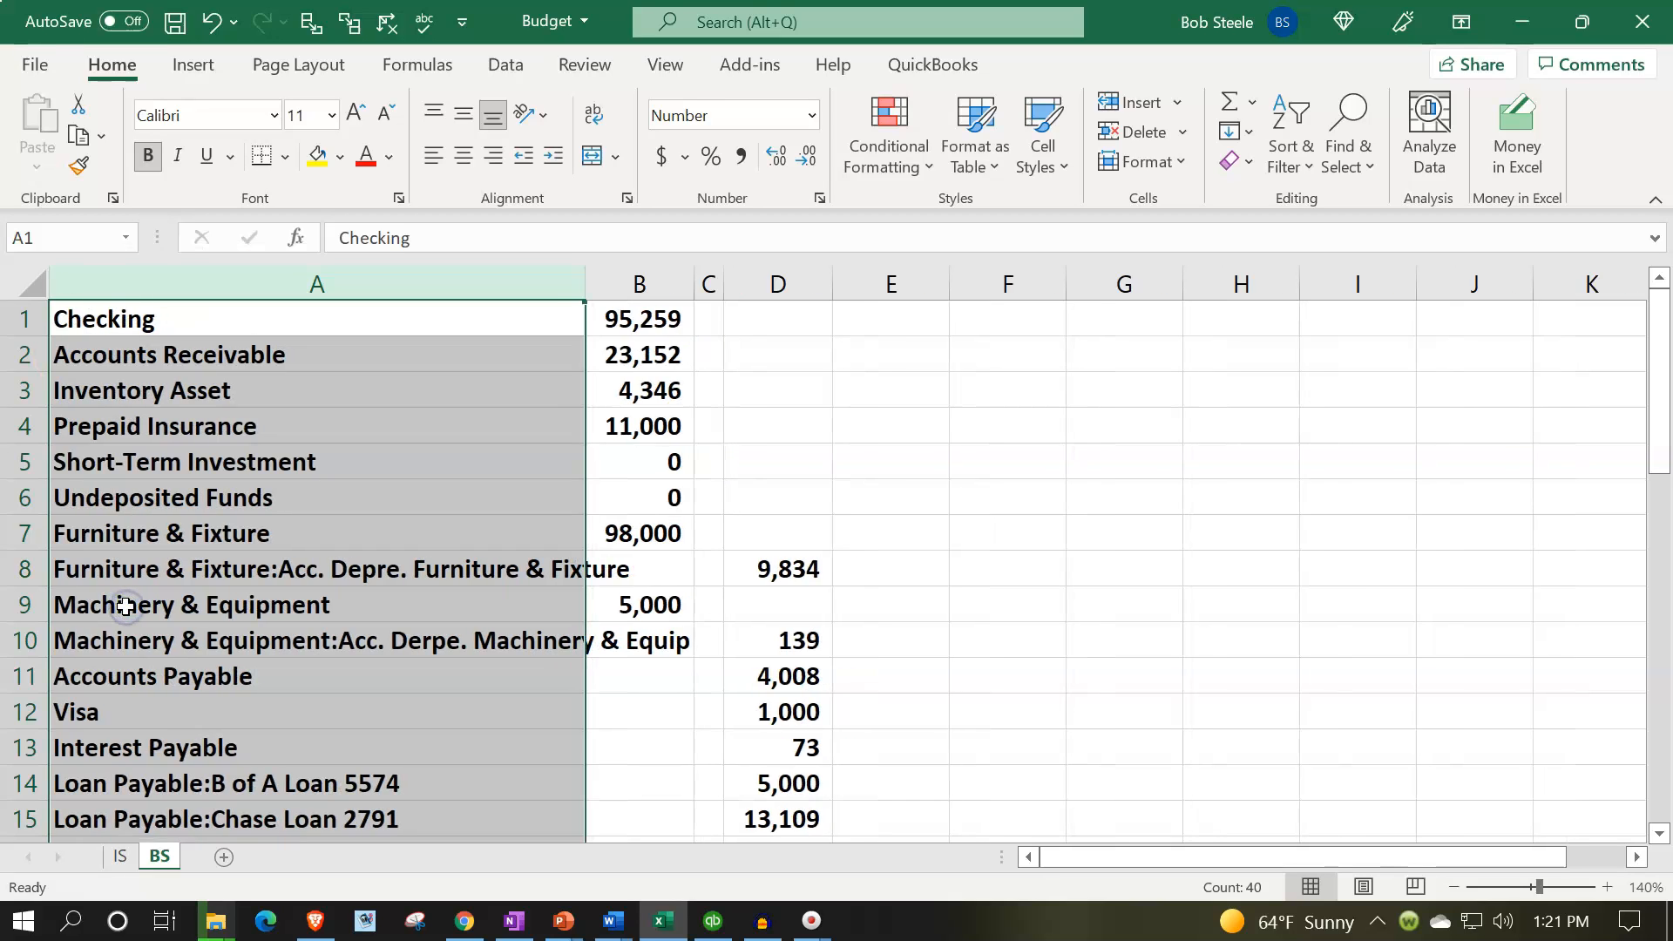
left_click(150, 566)
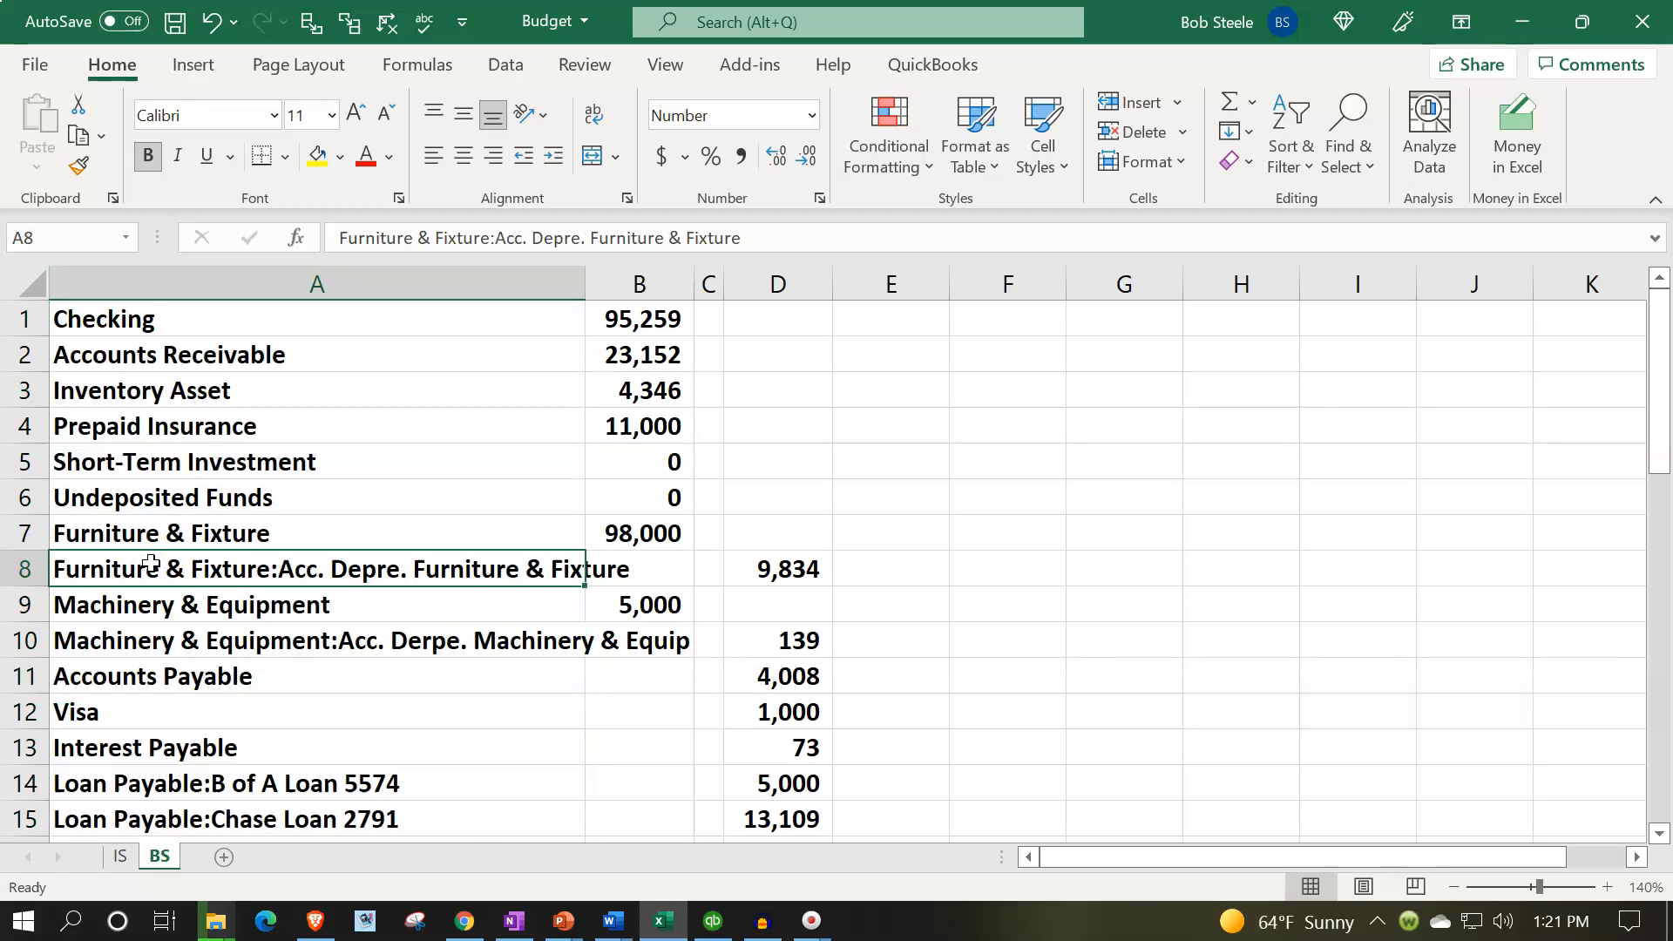
Delete rows 25 through 42, covering the income and expense accounts from Equipment Rental Income down through the totals
scroll(151, 565, "down", 6)
scroll(153, 564, "down", 1)
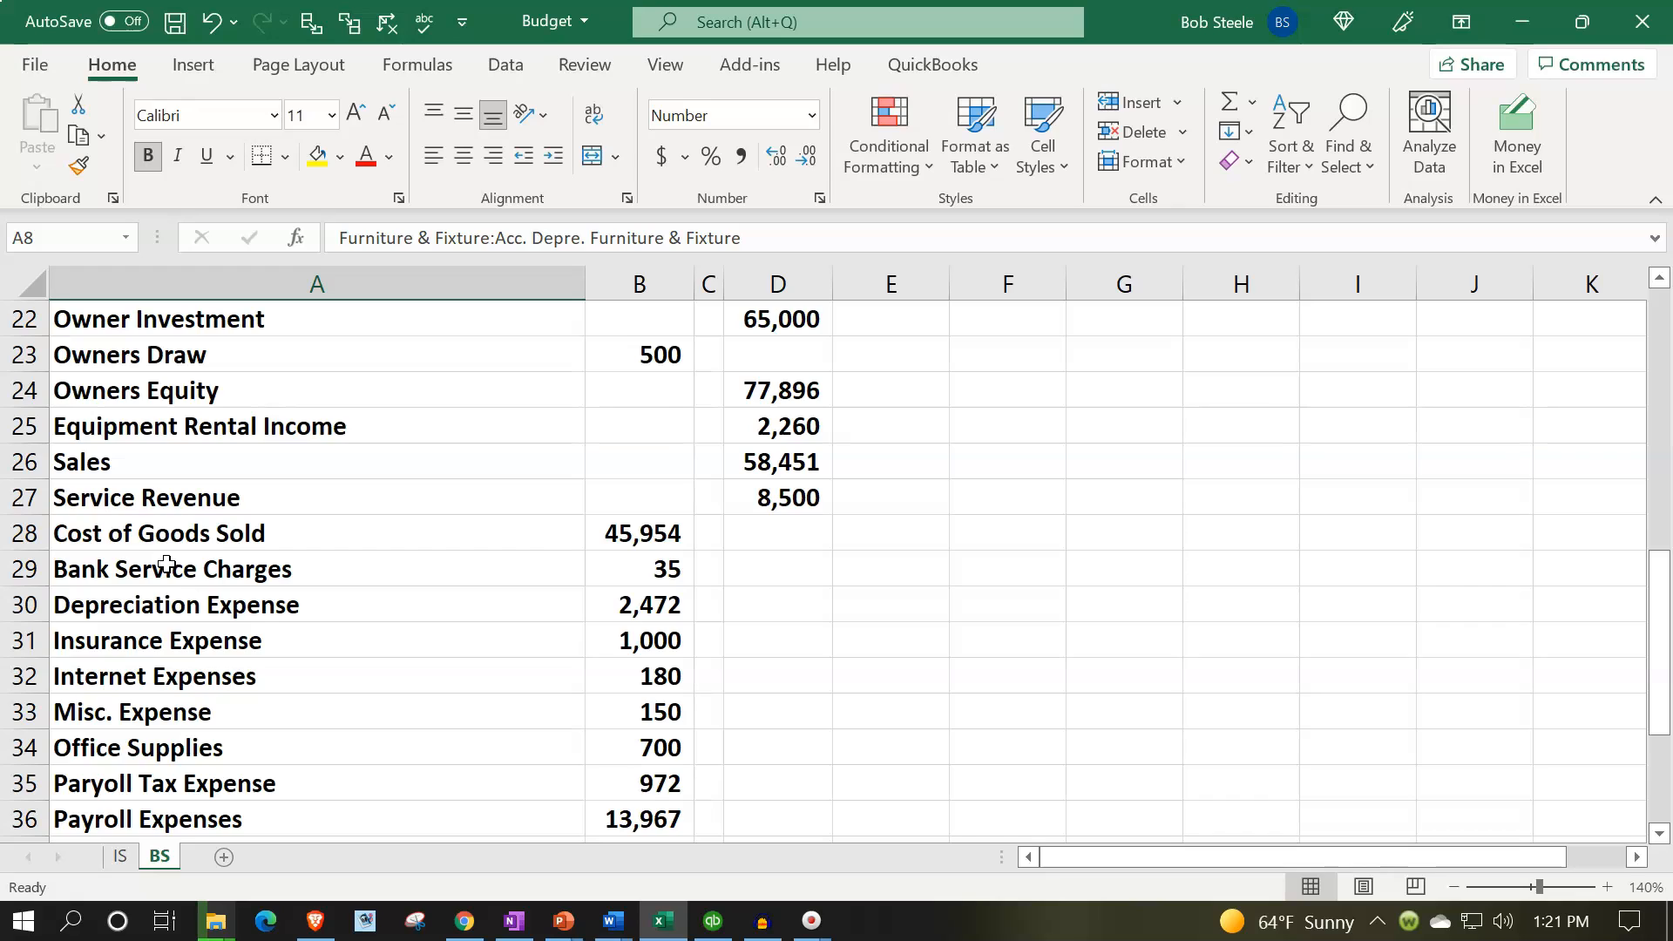
left_click(196, 391)
left_click(179, 426)
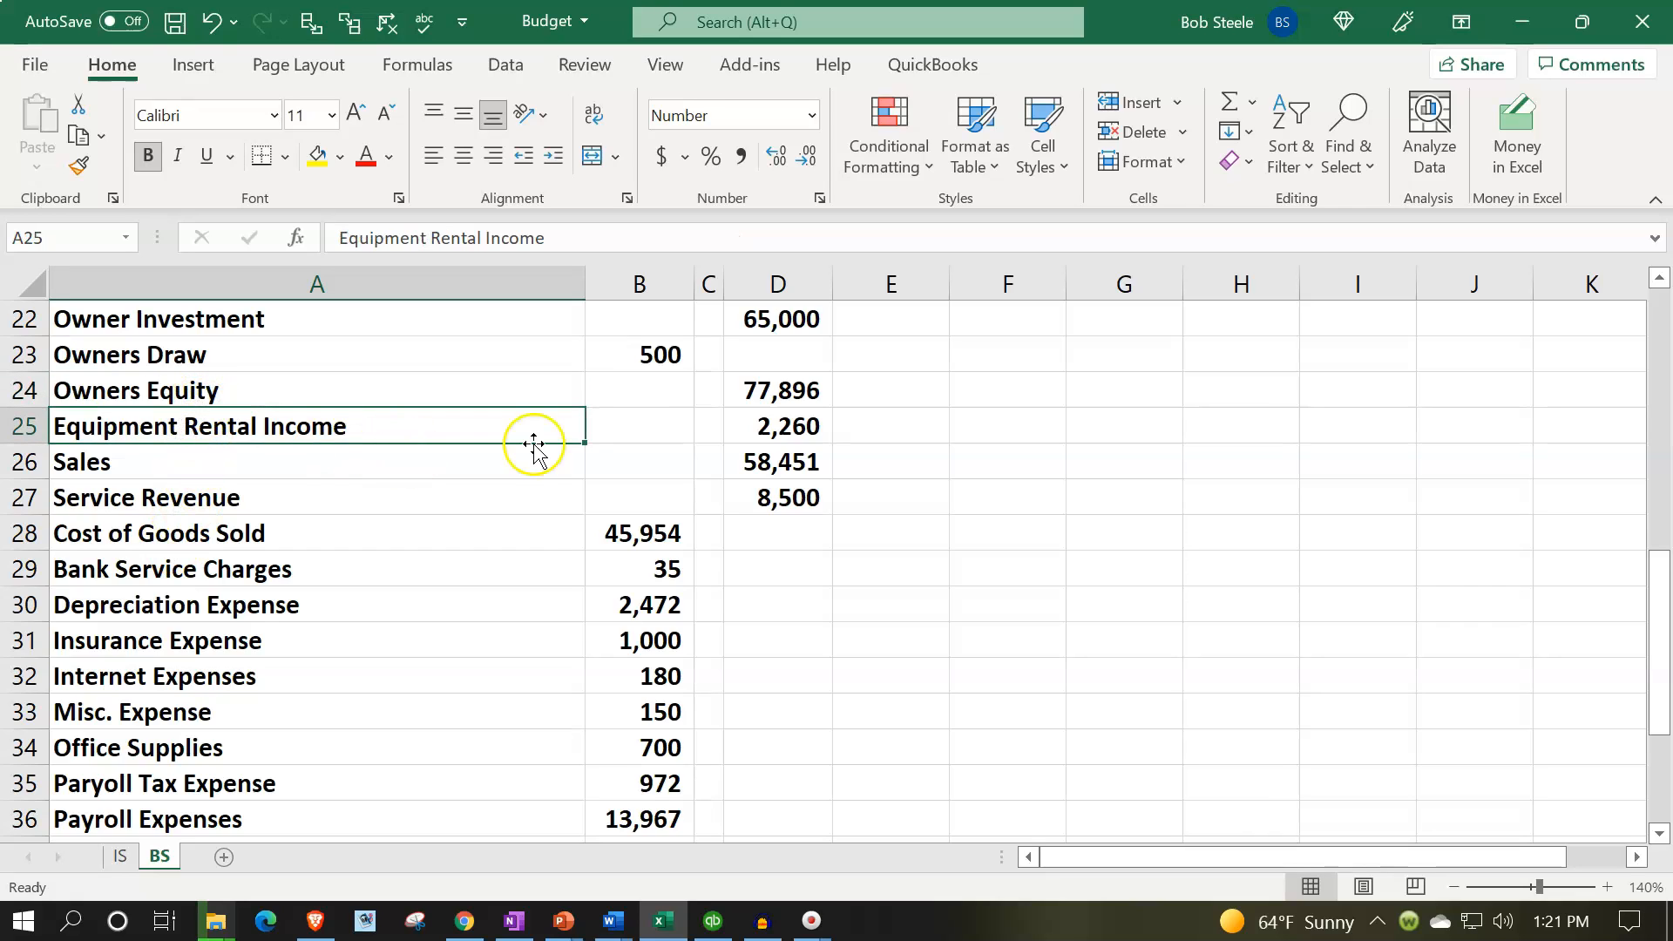
left_click_drag(27, 426, 131, 749)
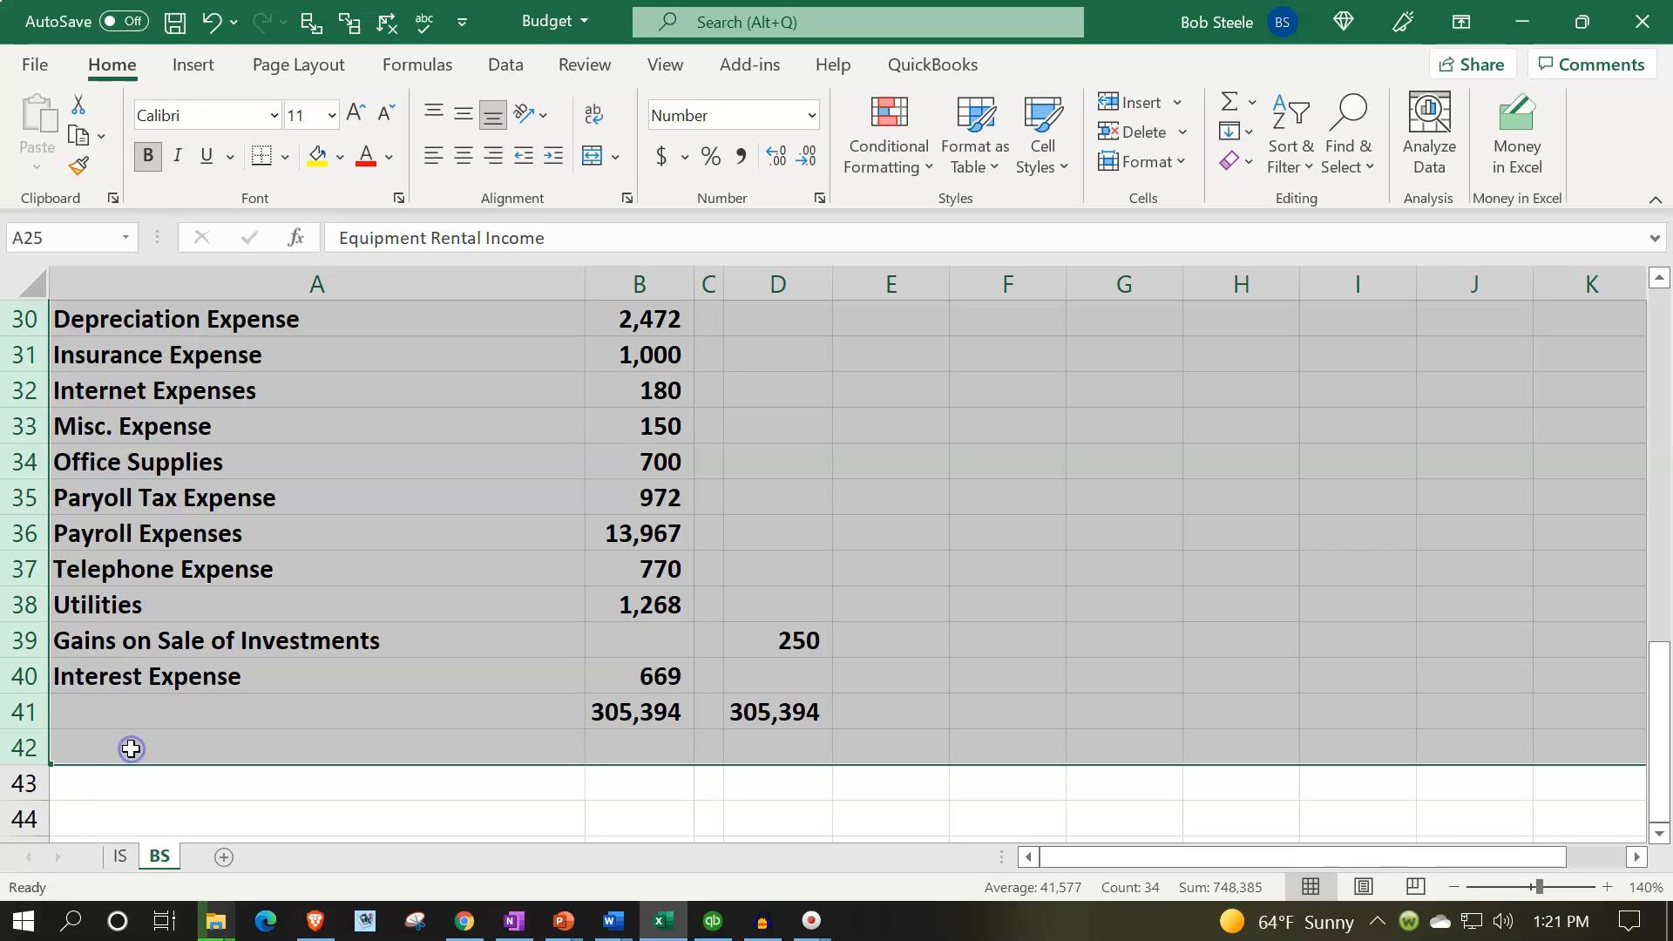
right_click(314, 596)
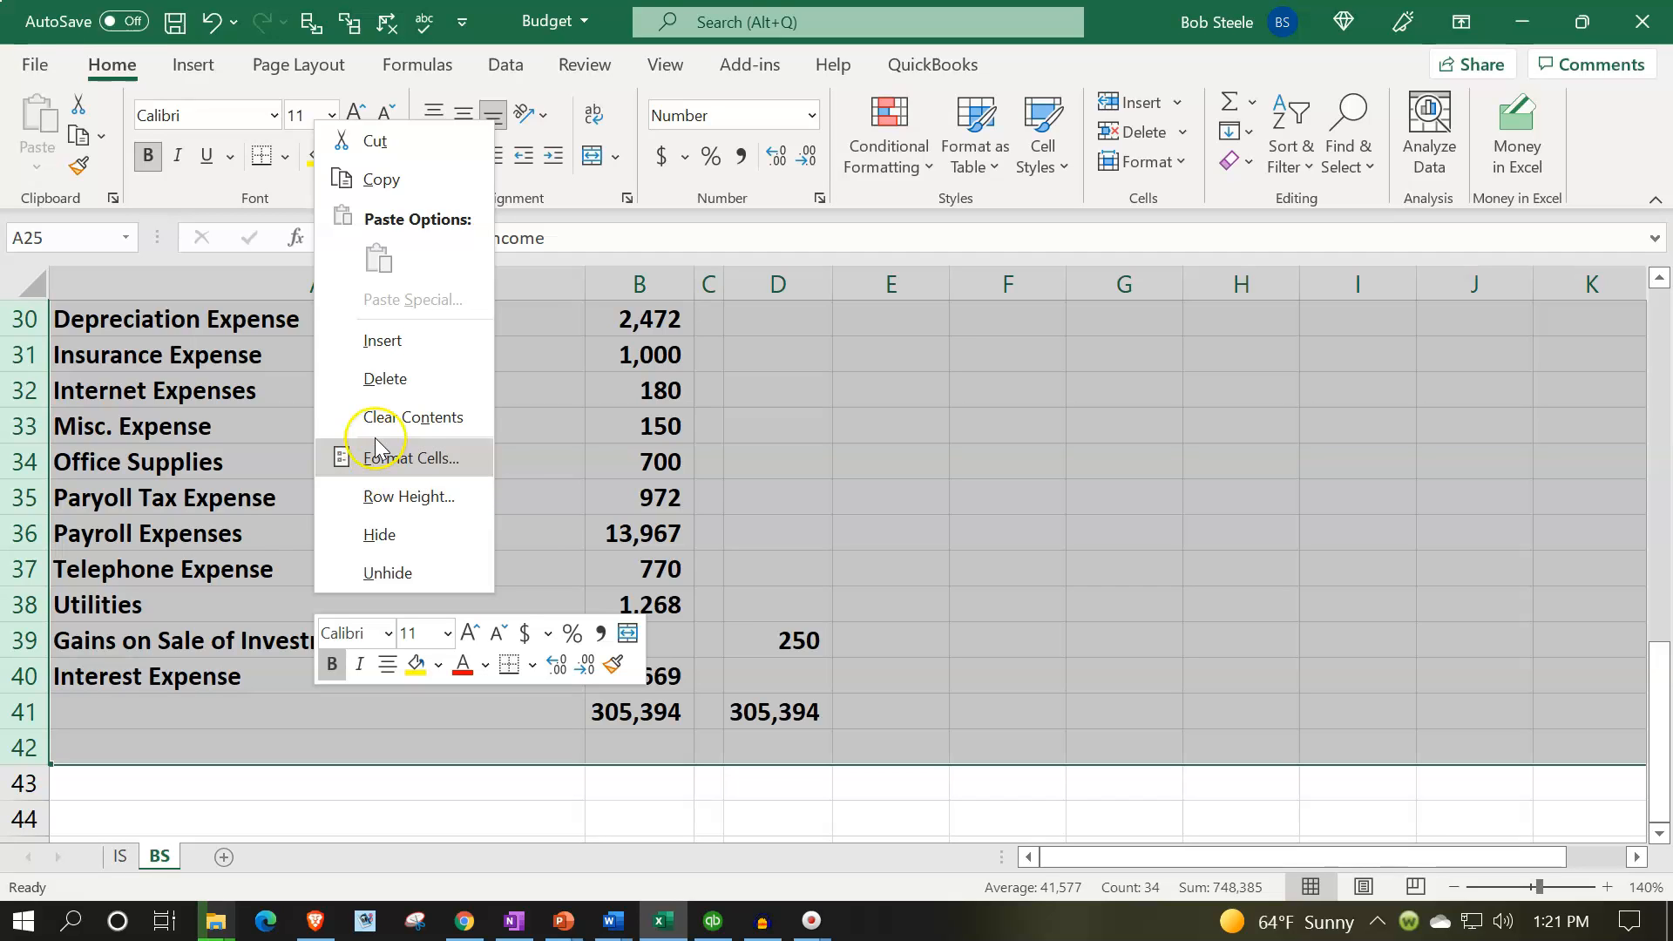
left_click(386, 376)
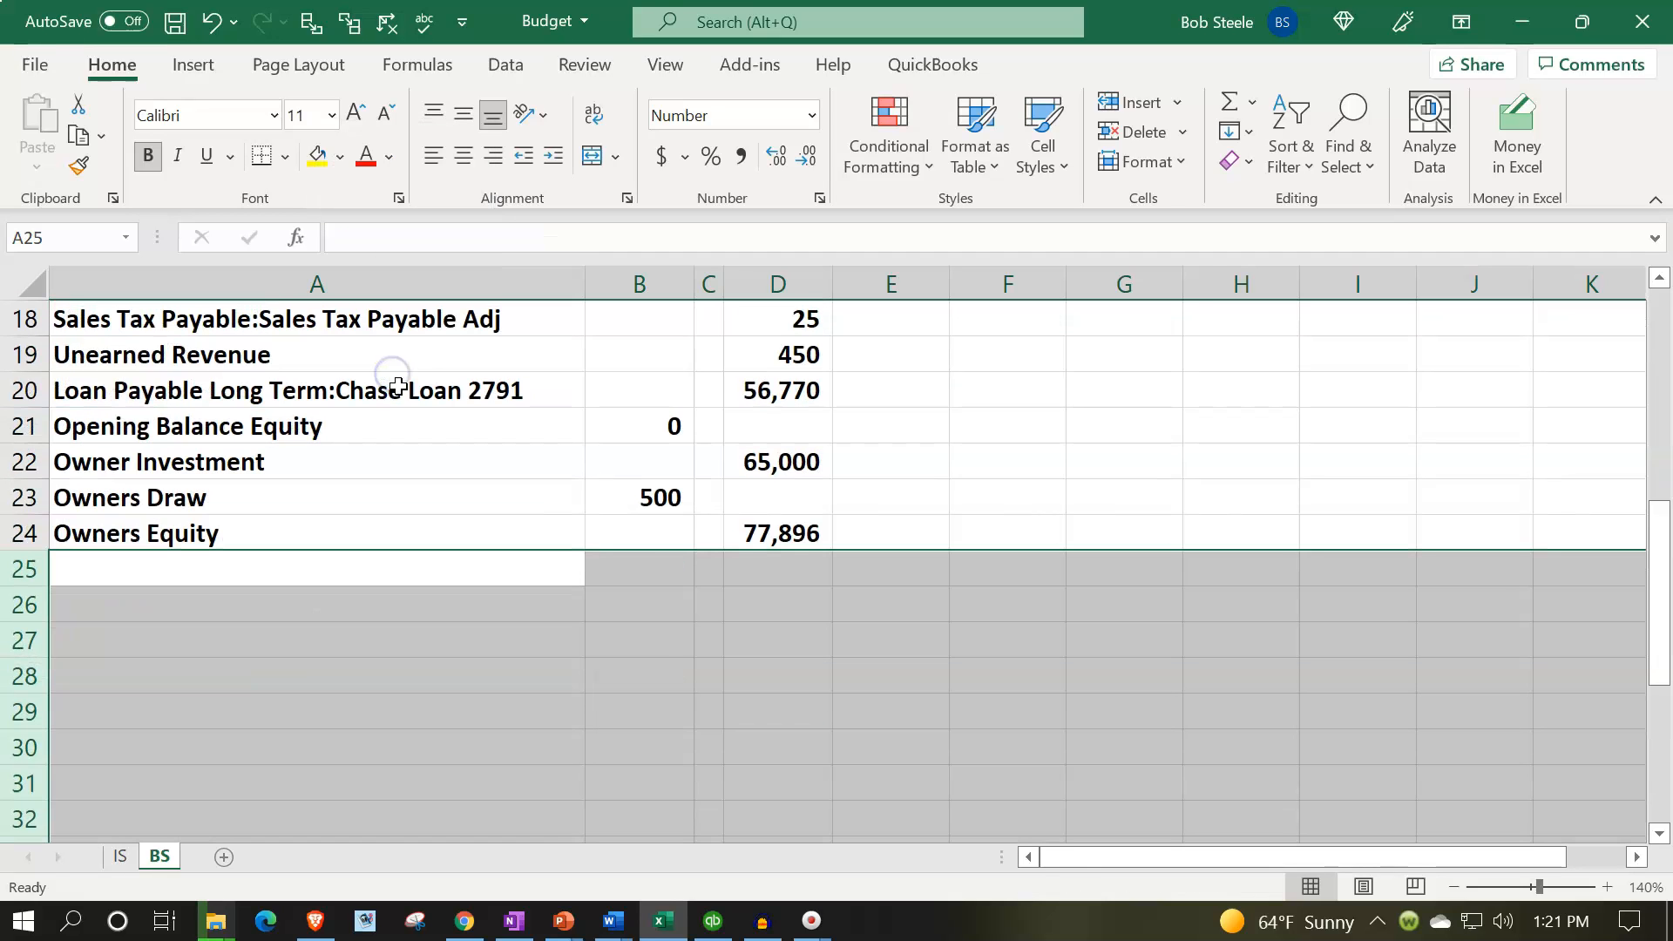
scroll(672, 649, "up", 4)
scroll(672, 648, "up", 2)
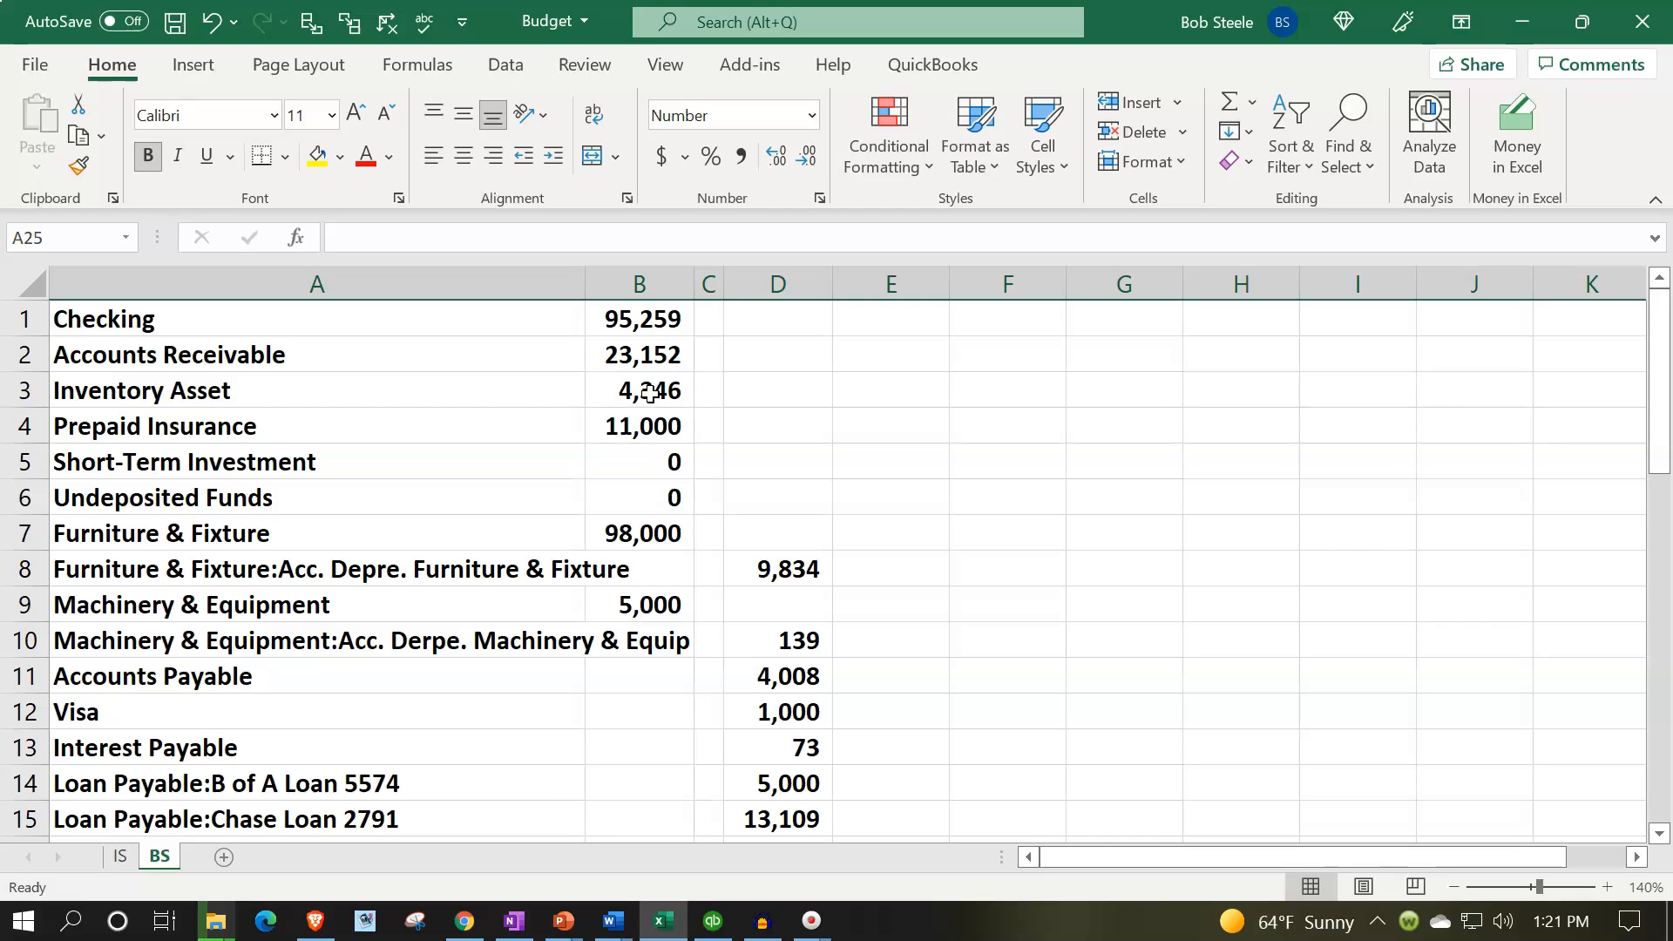
Copy the credit amounts in column D and paste them into column F from F1 with Paste Special's Subtract operation
left_click(785, 459)
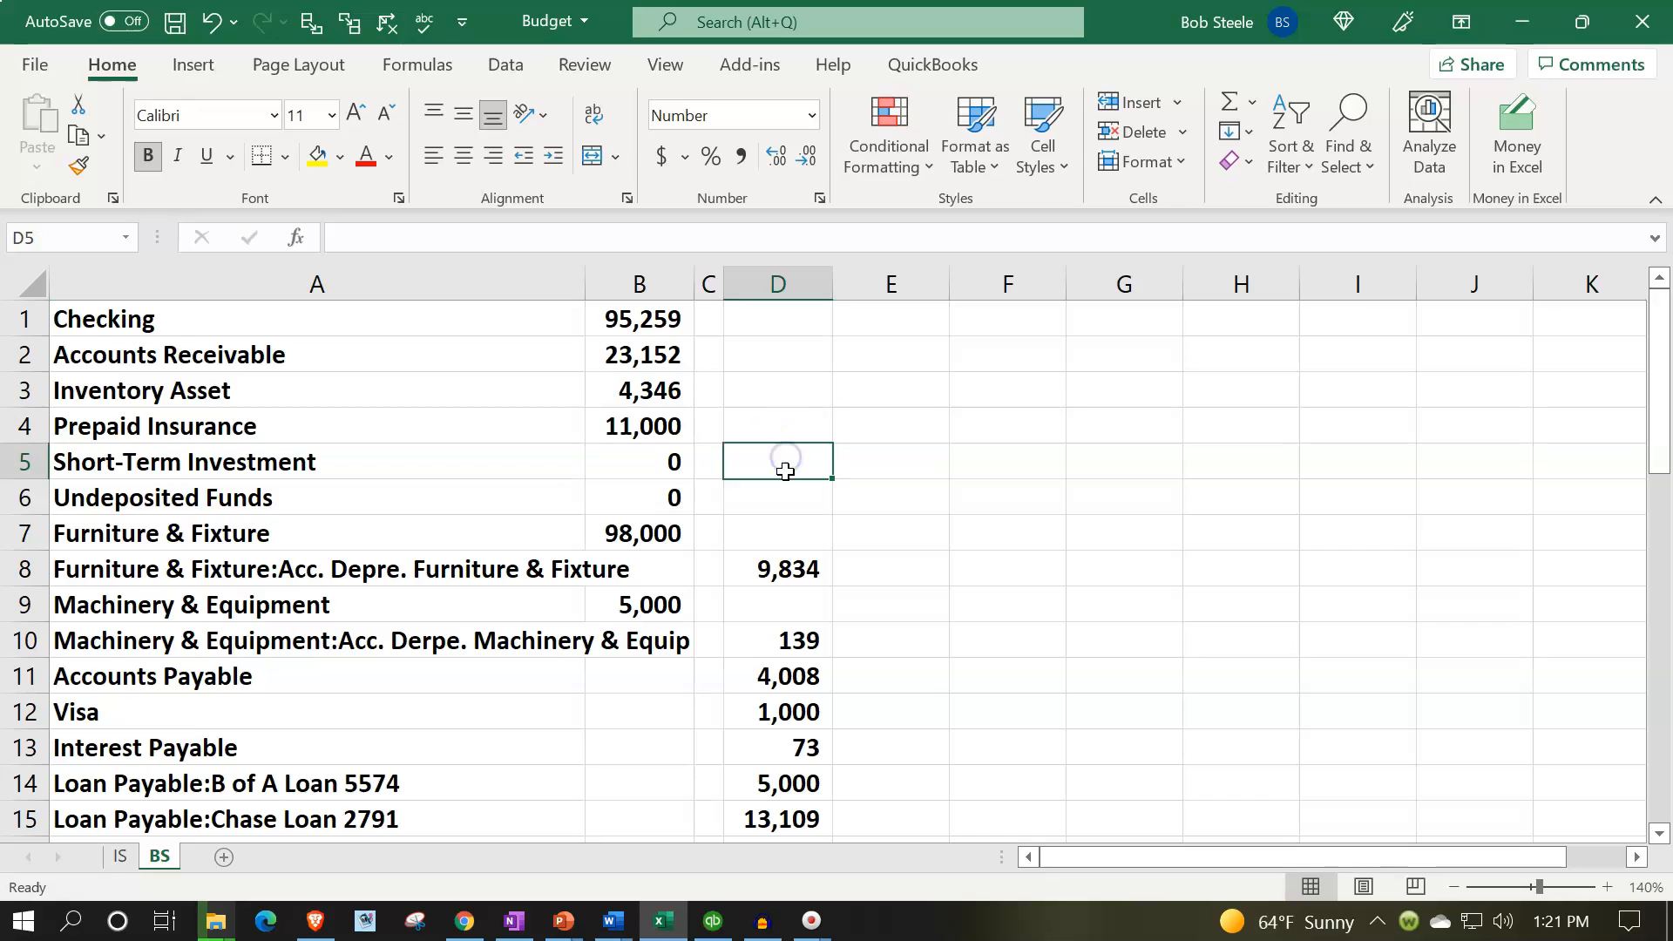
left_click(778, 283)
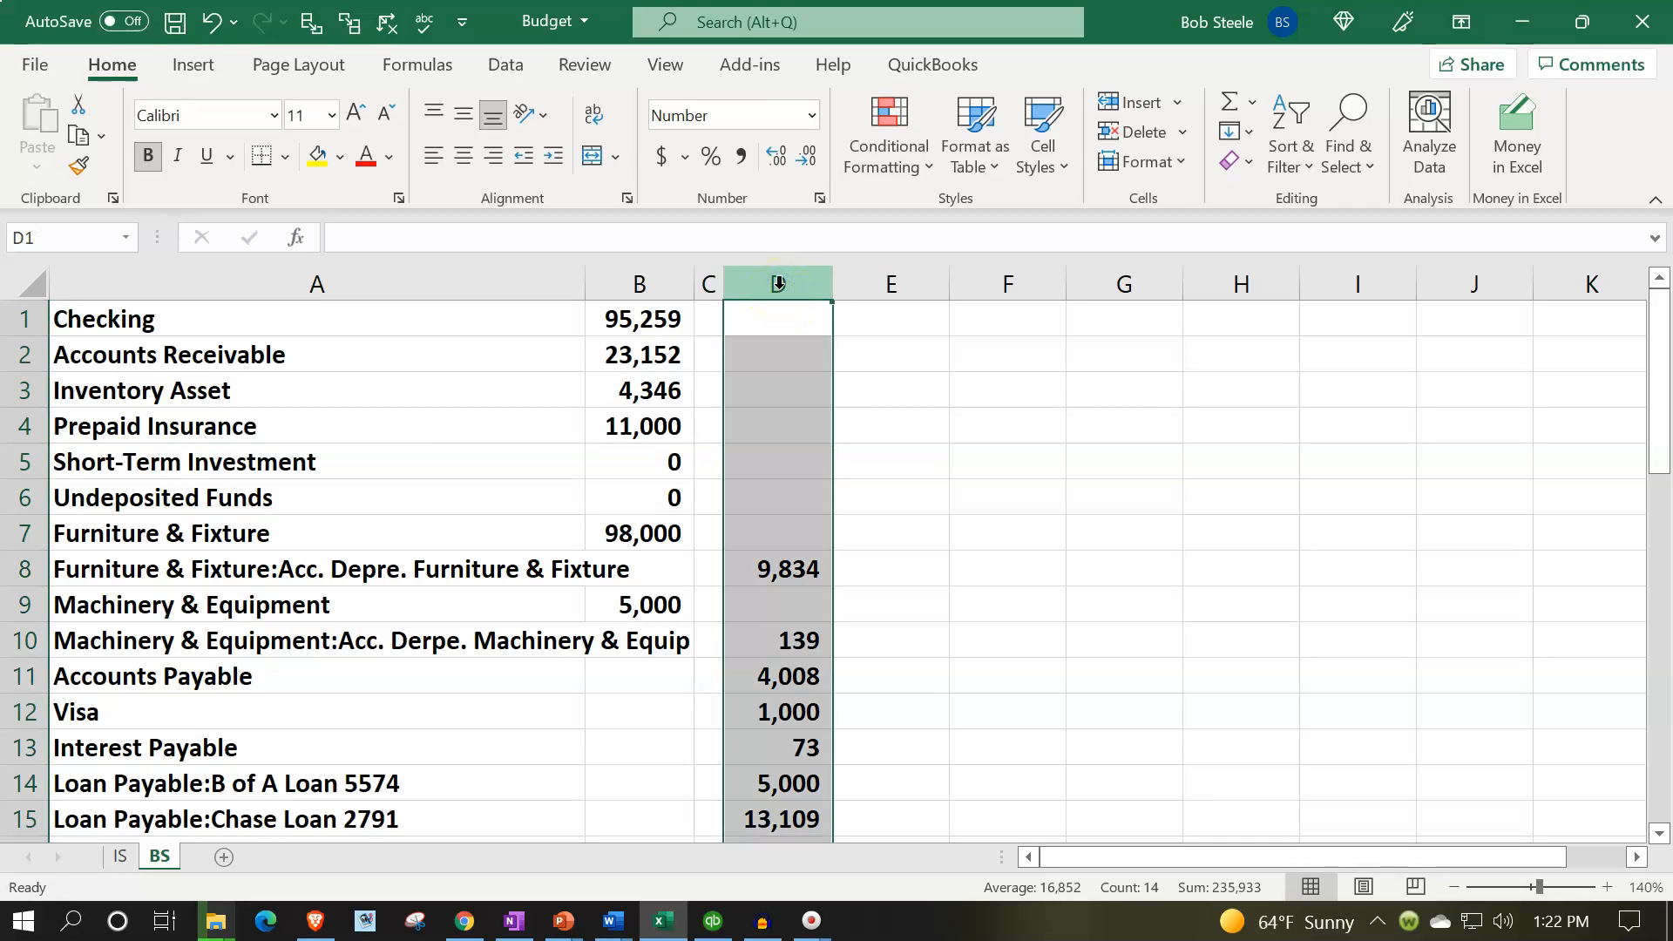
key("ctrl+c")
left_click(1016, 319)
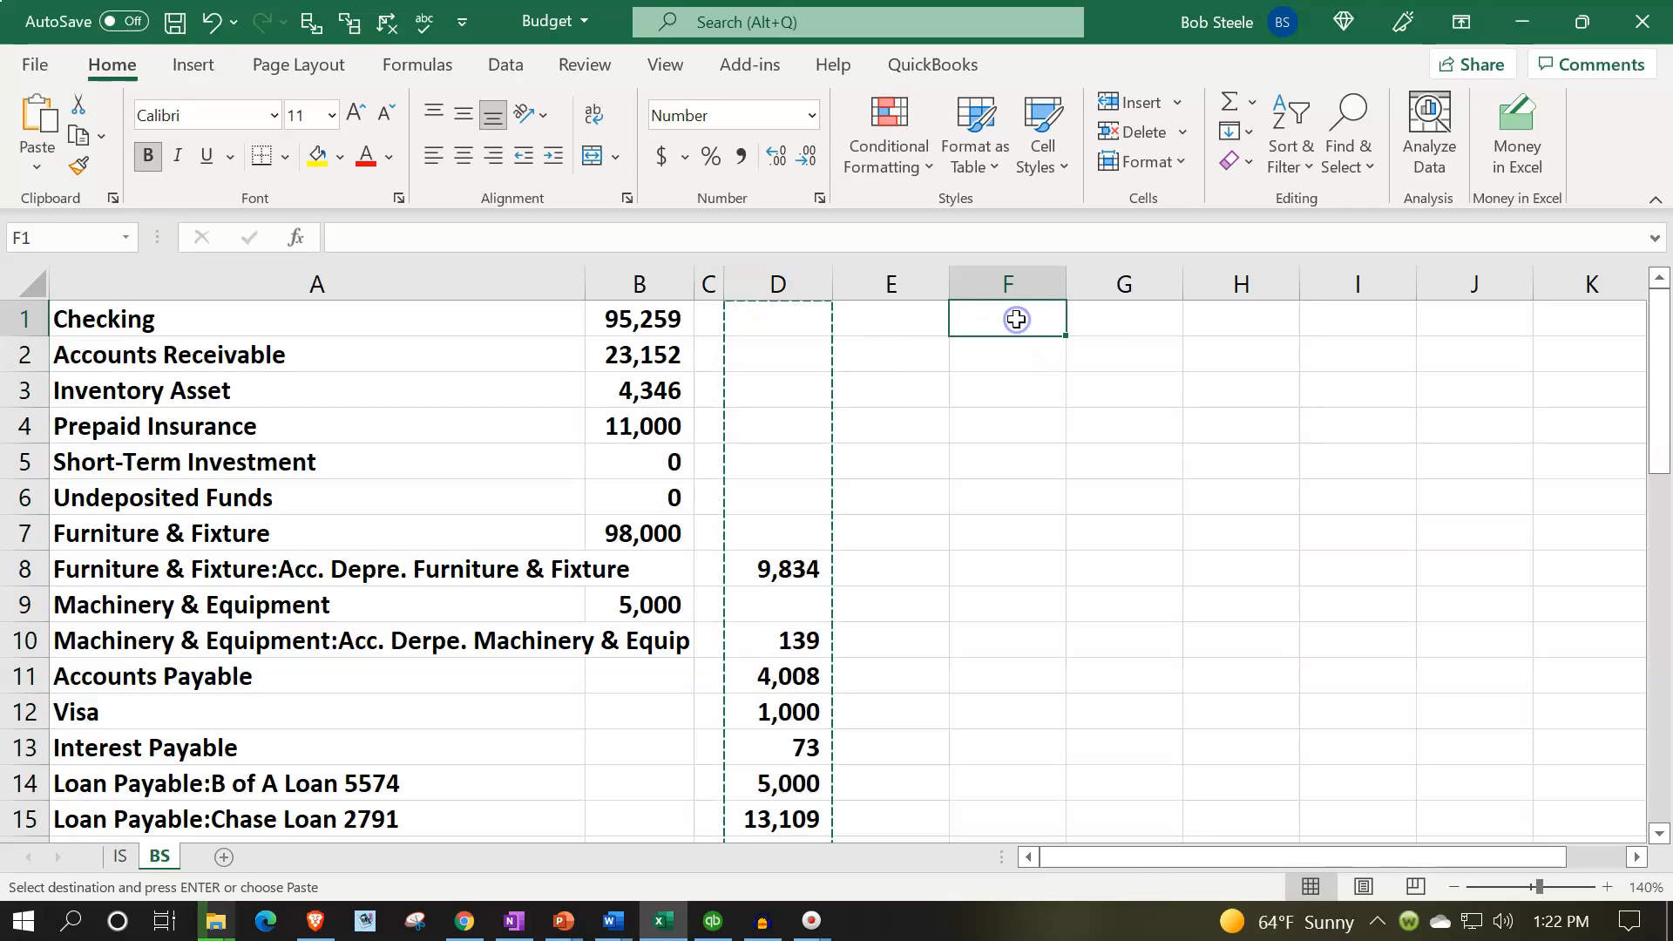
right_click(1016, 319)
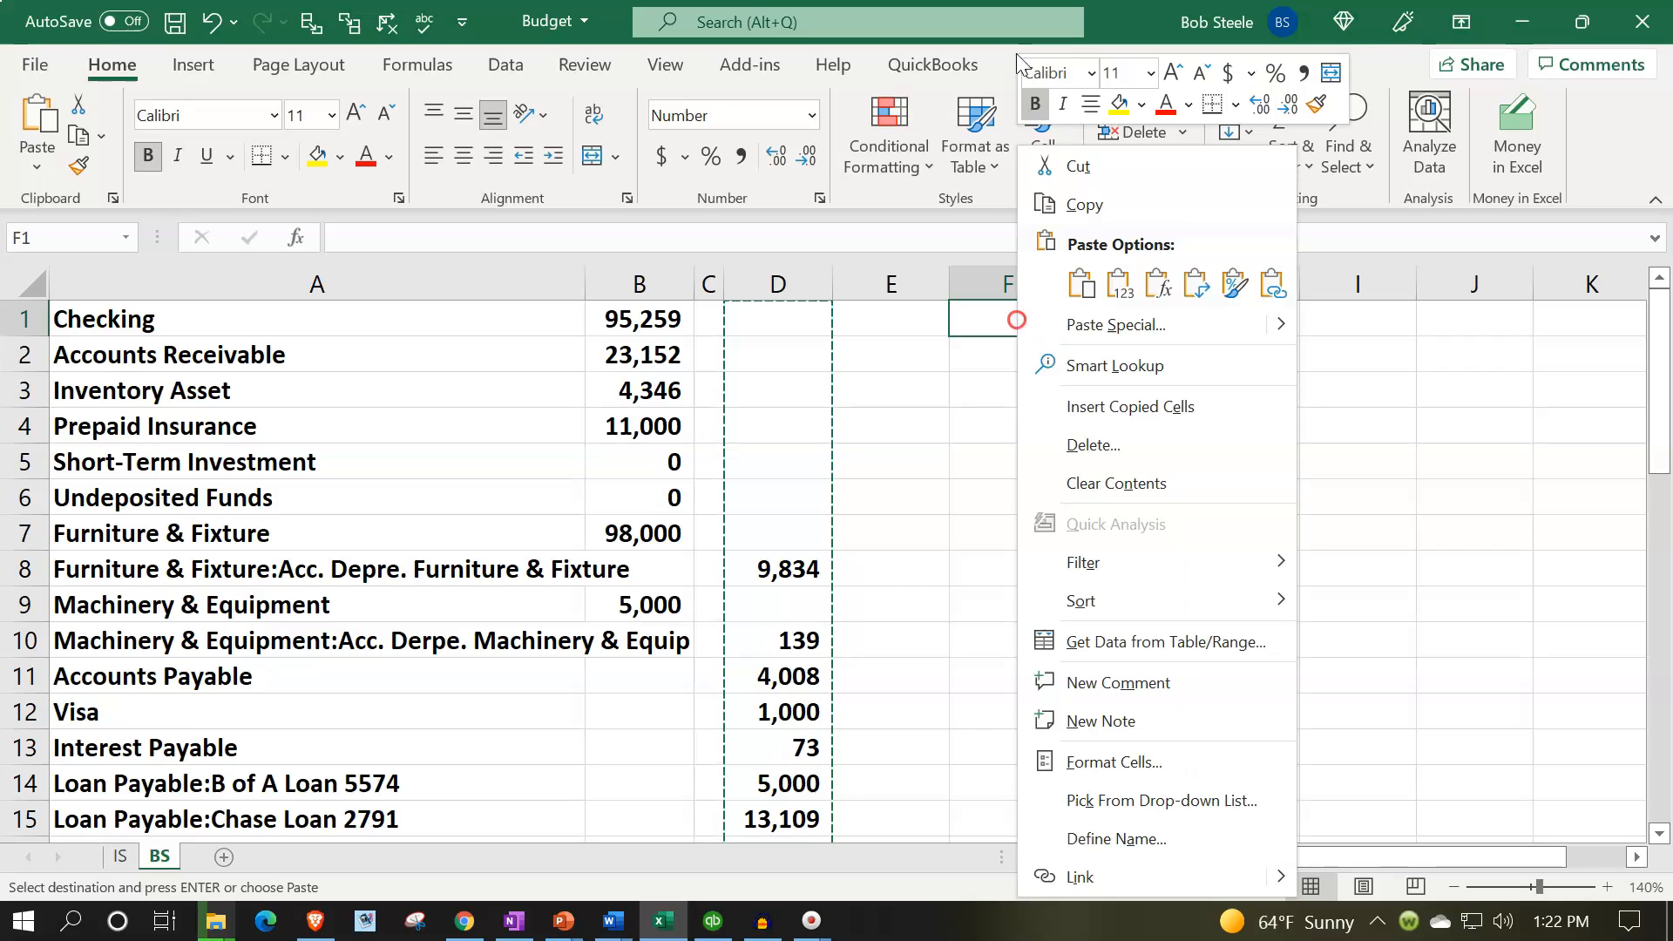
left_click(1063, 324)
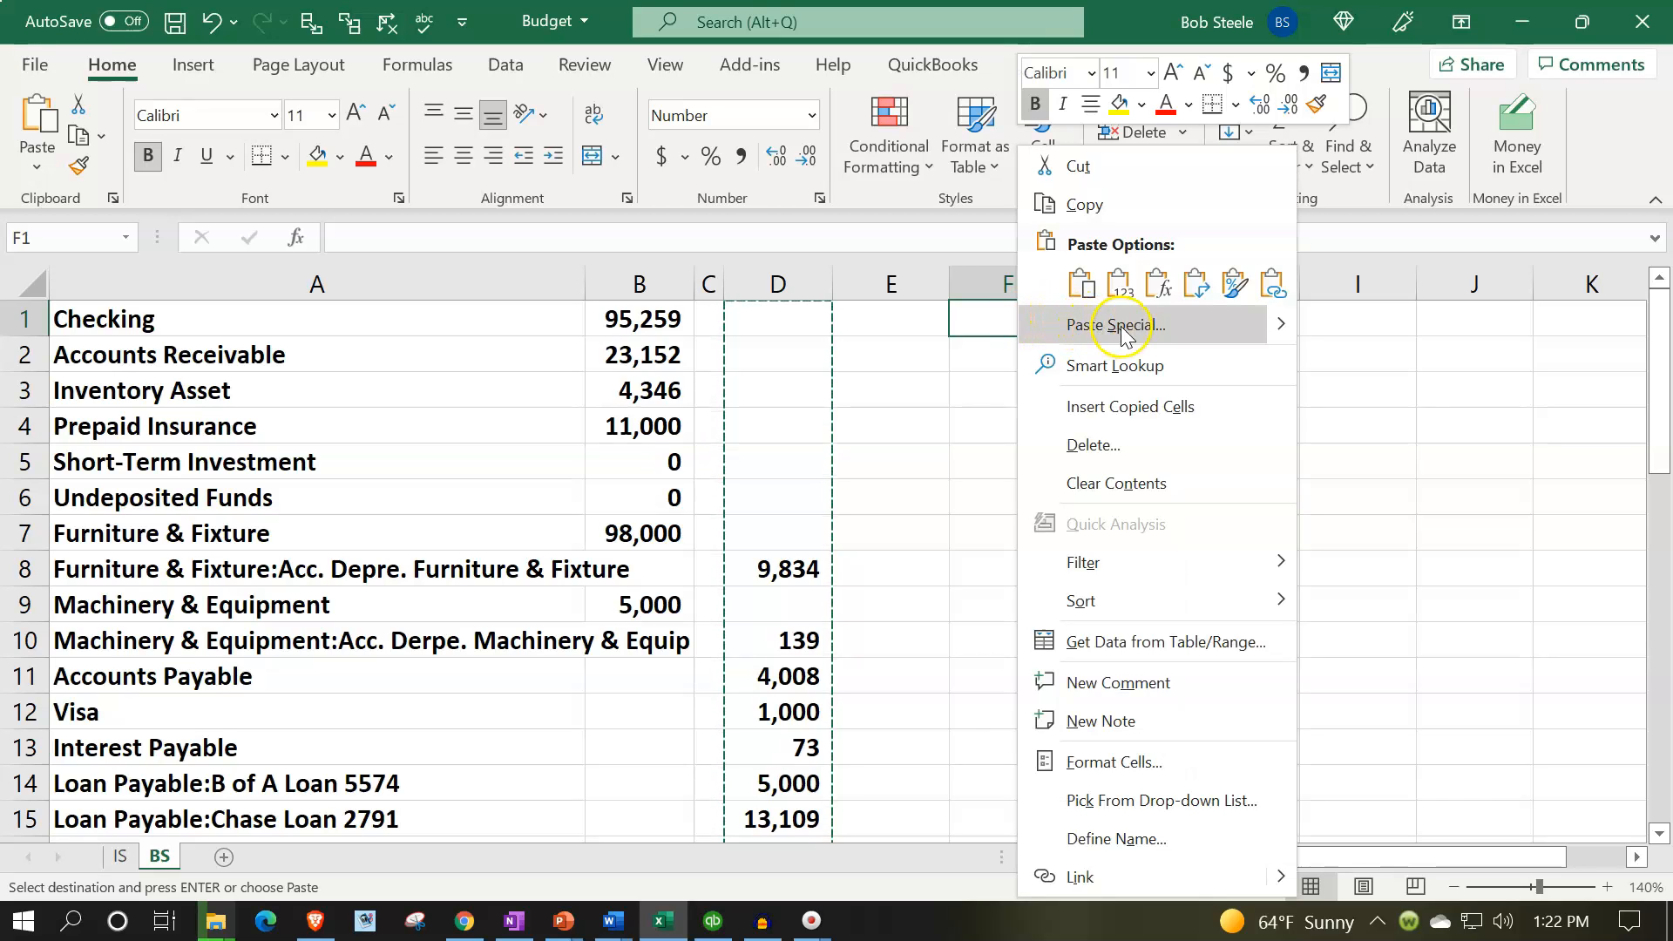
left_click(1161, 329)
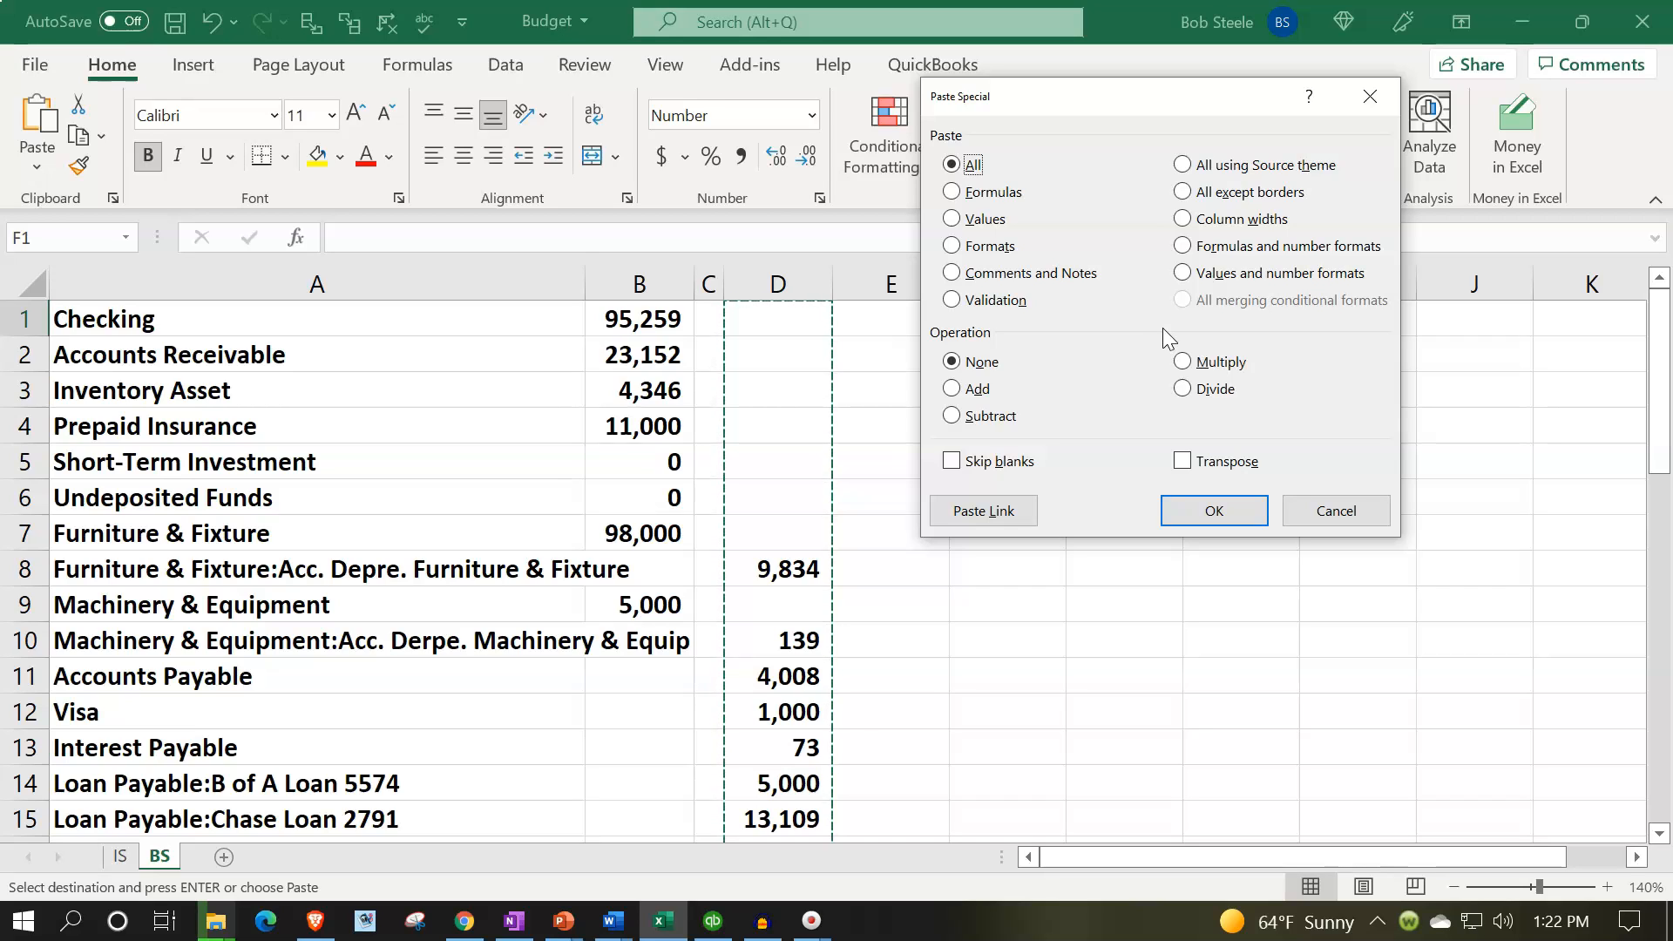
left_click(973, 413)
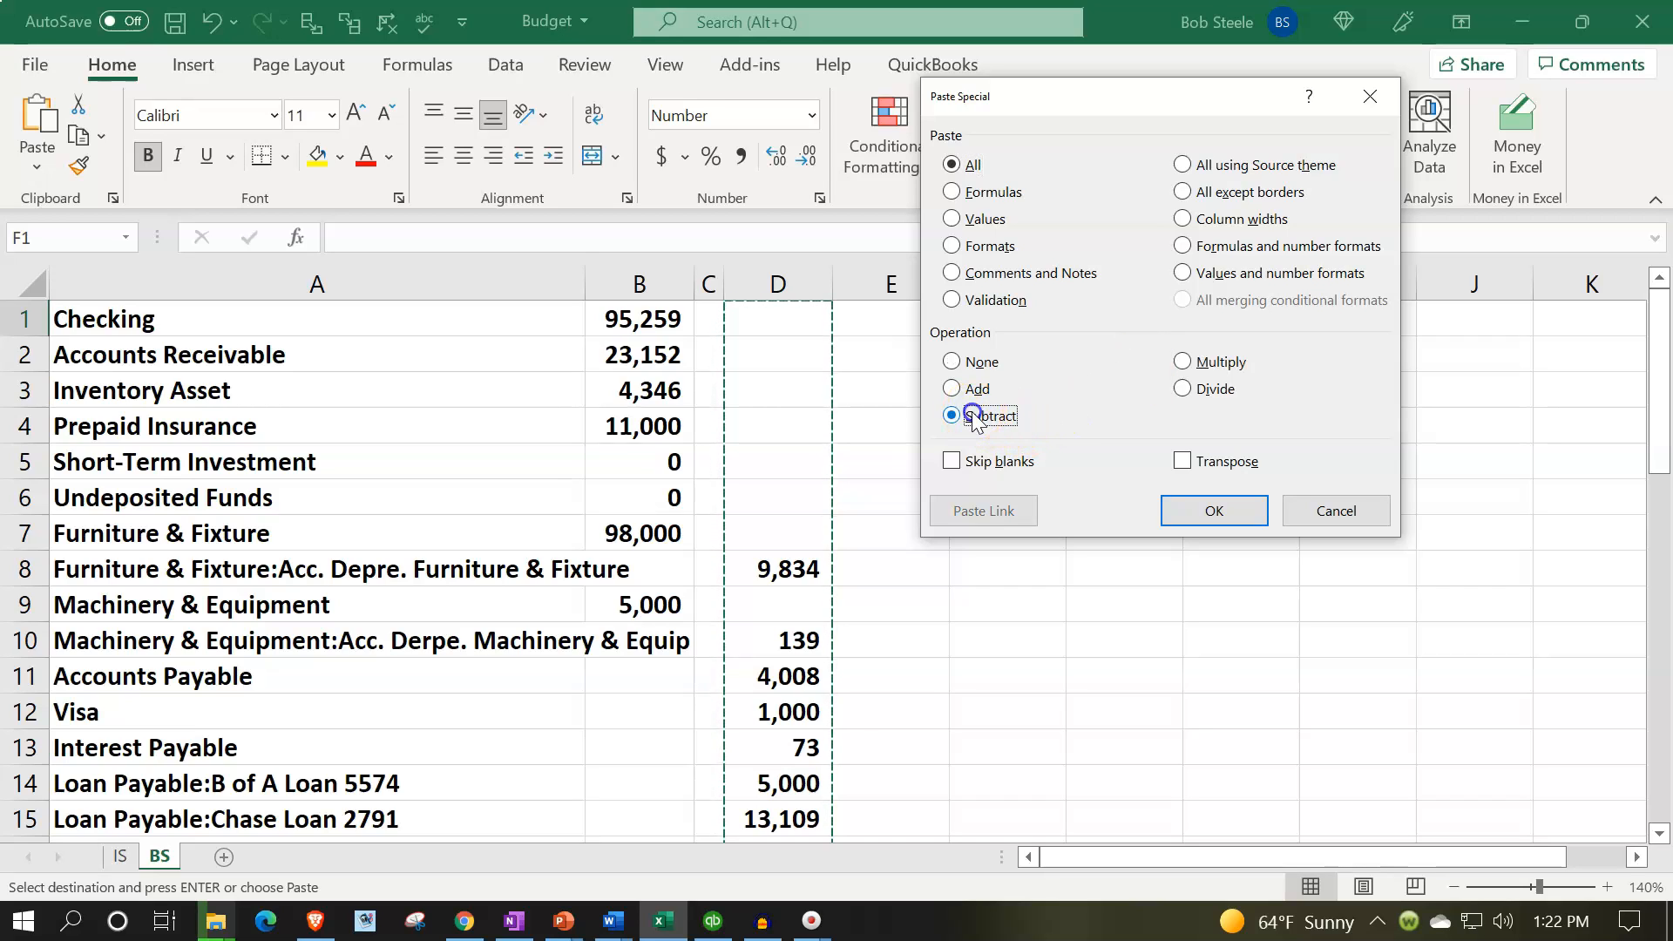
left_click(1249, 521)
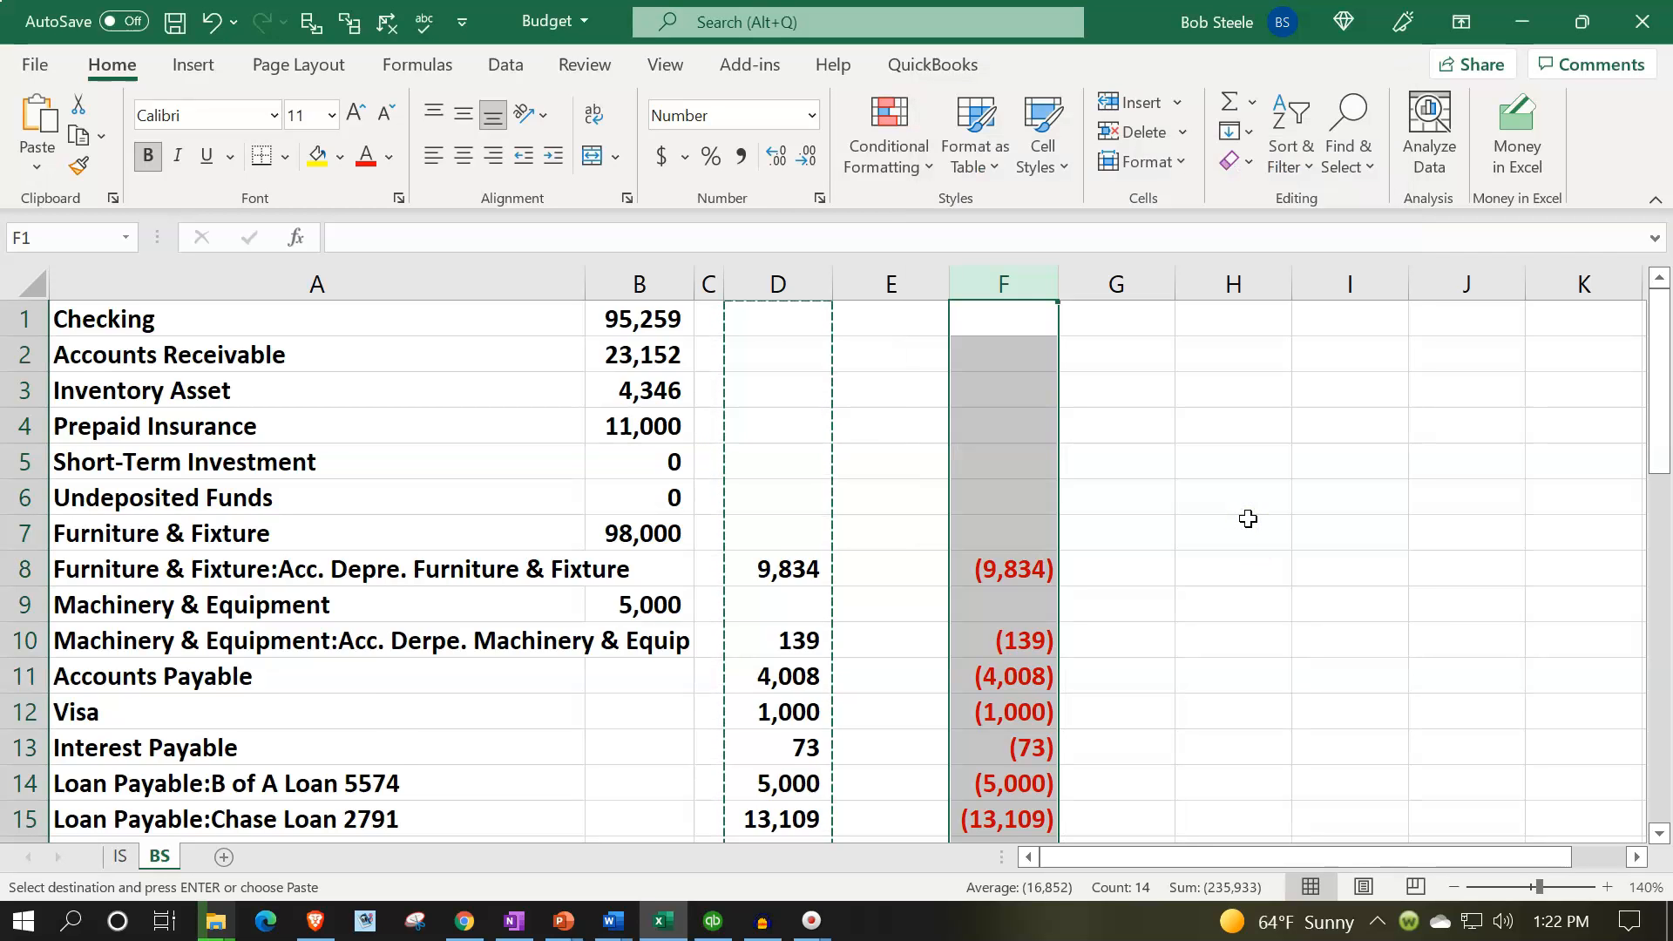
scroll(1248, 518, "down", 5)
scroll(1248, 518, "up", 5)
Replace the credits in column D with the negative amounts copied from column F, and clear column F
key("ctrl+c")
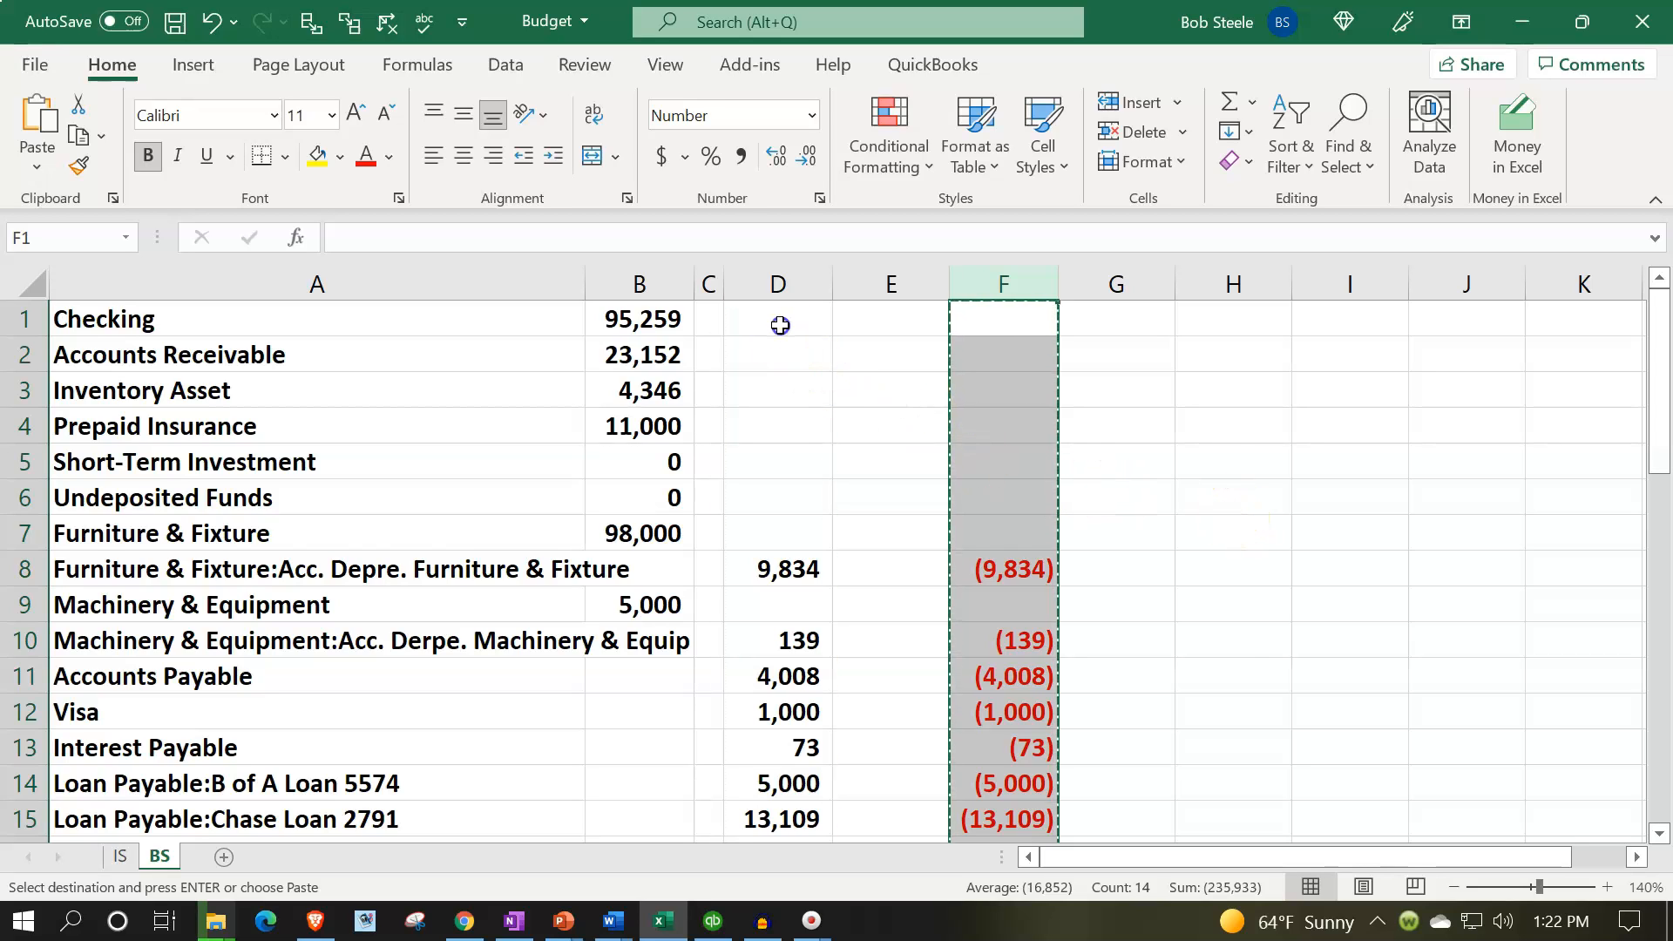
left_click(780, 325)
key("ctrl+v")
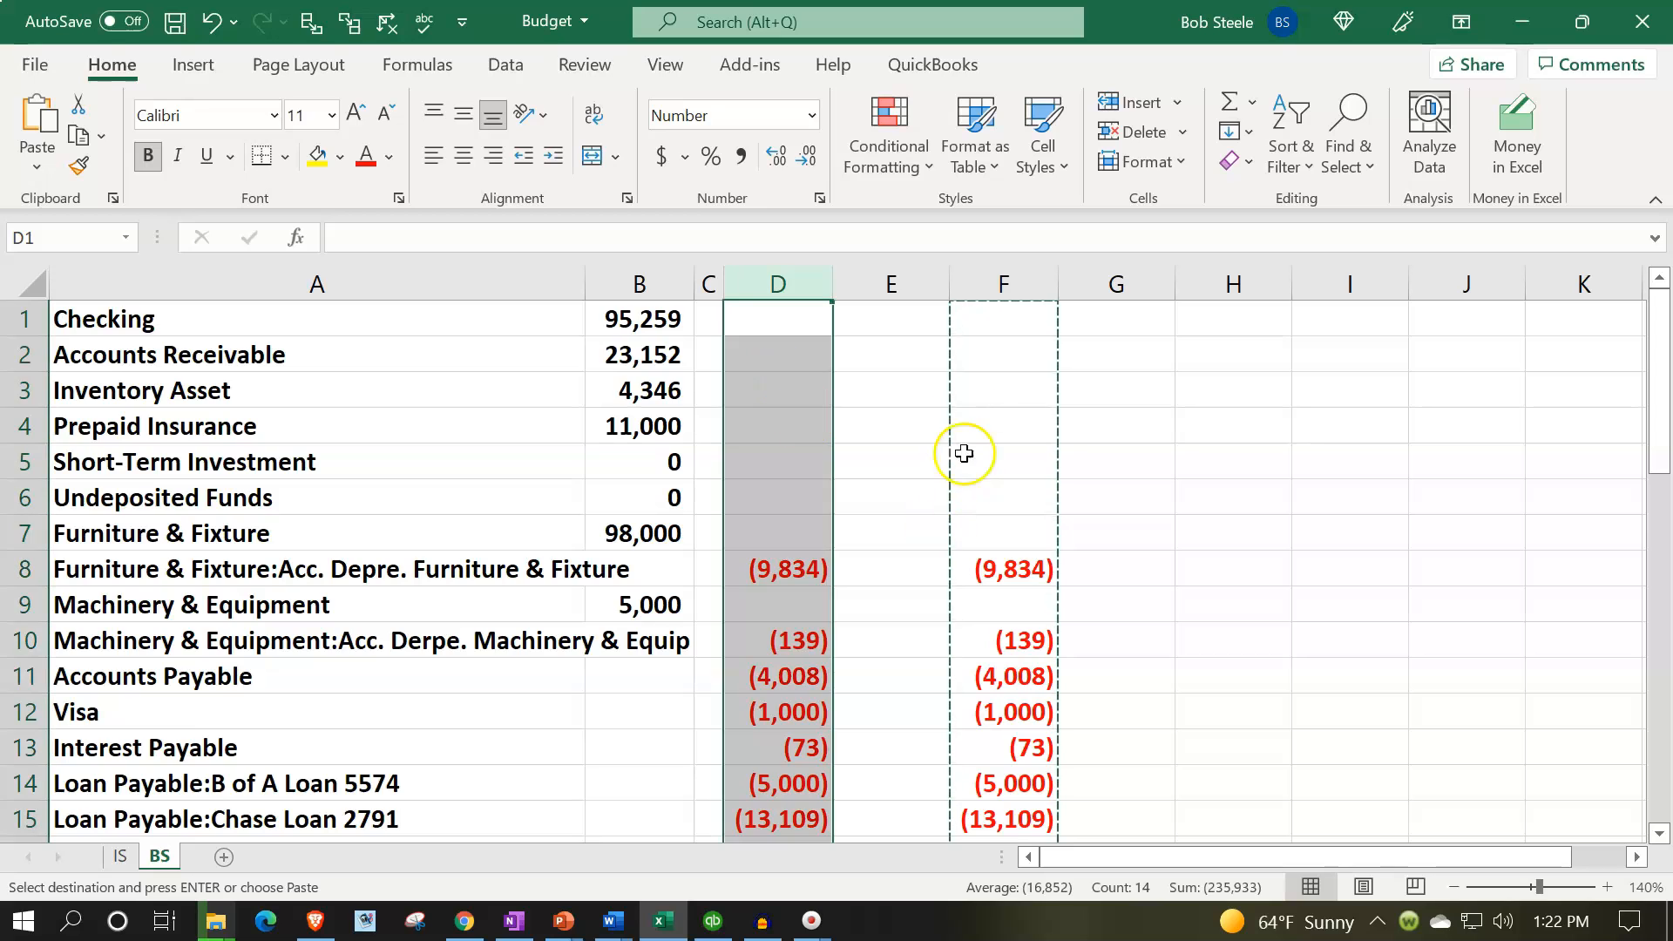
left_click(1002, 284)
key("Delete")
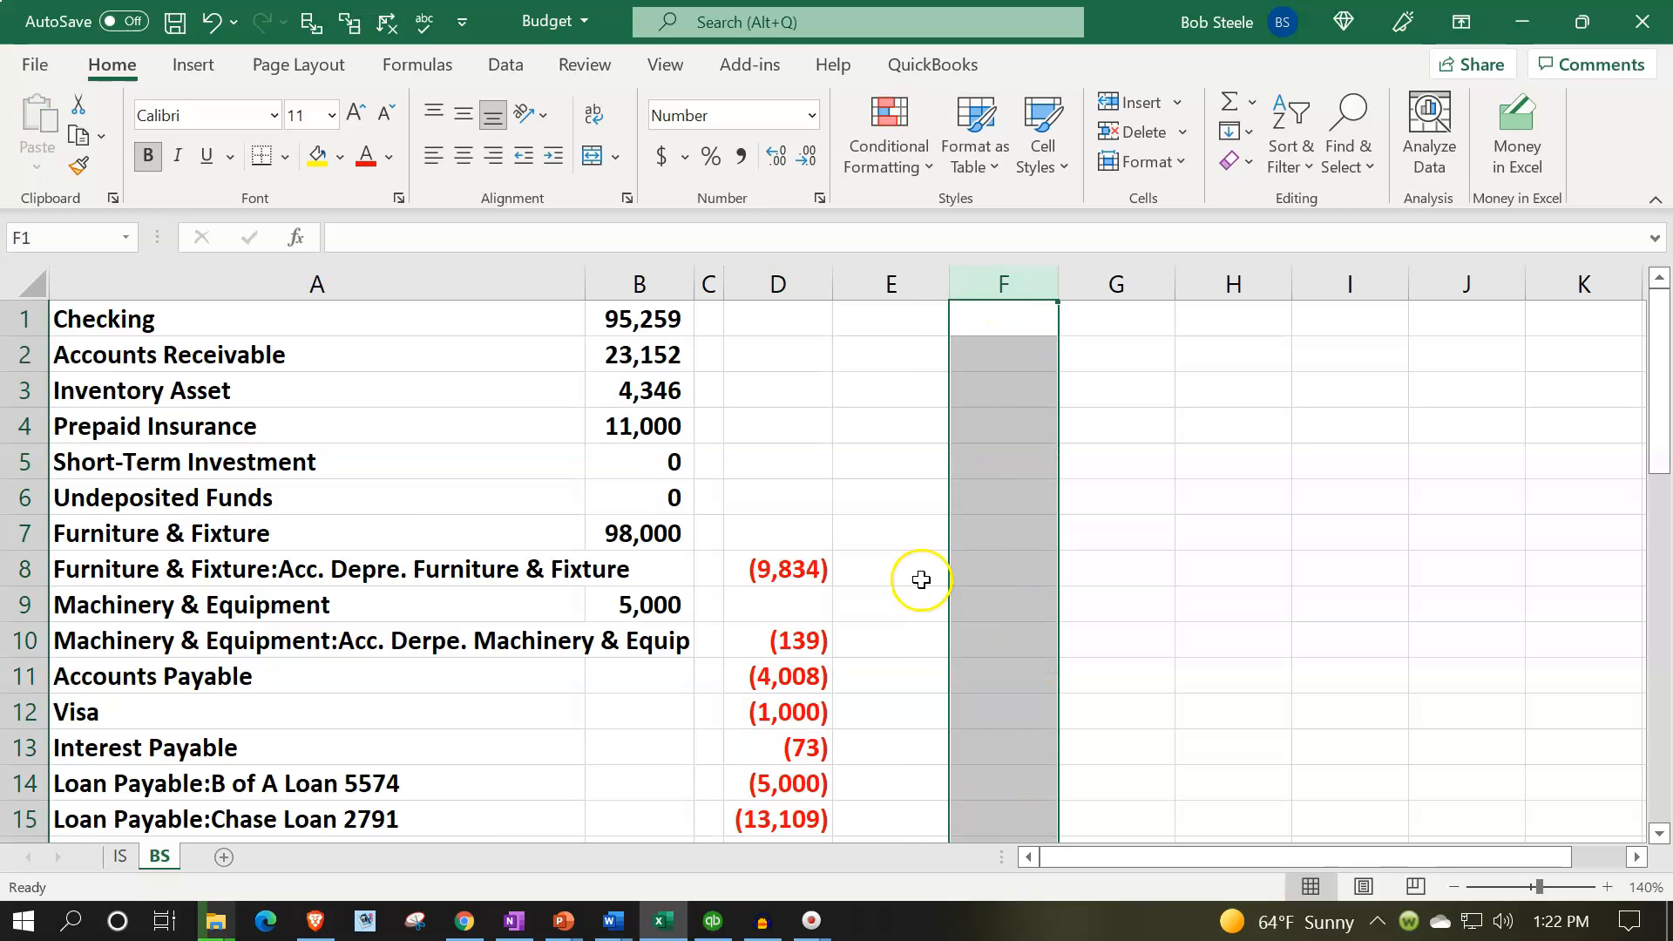
Move the furniture and fixture accumulated depreciation amount from D8 to B8
scroll(921, 579, "down", 1)
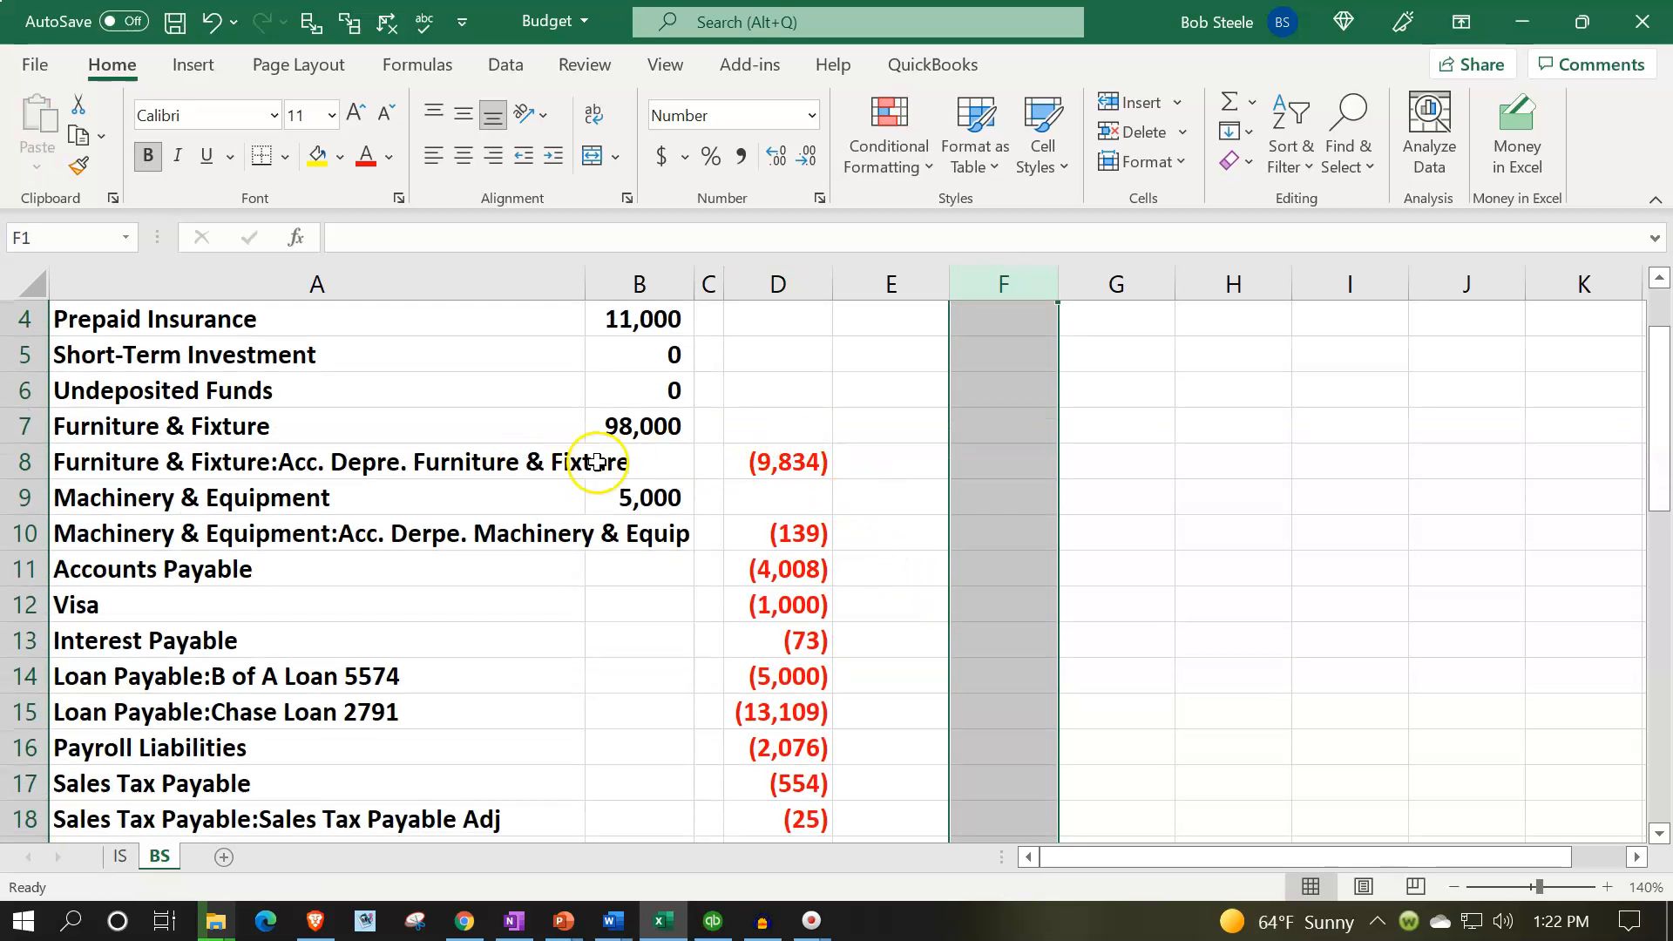
left_click(767, 470)
right_click(779, 469)
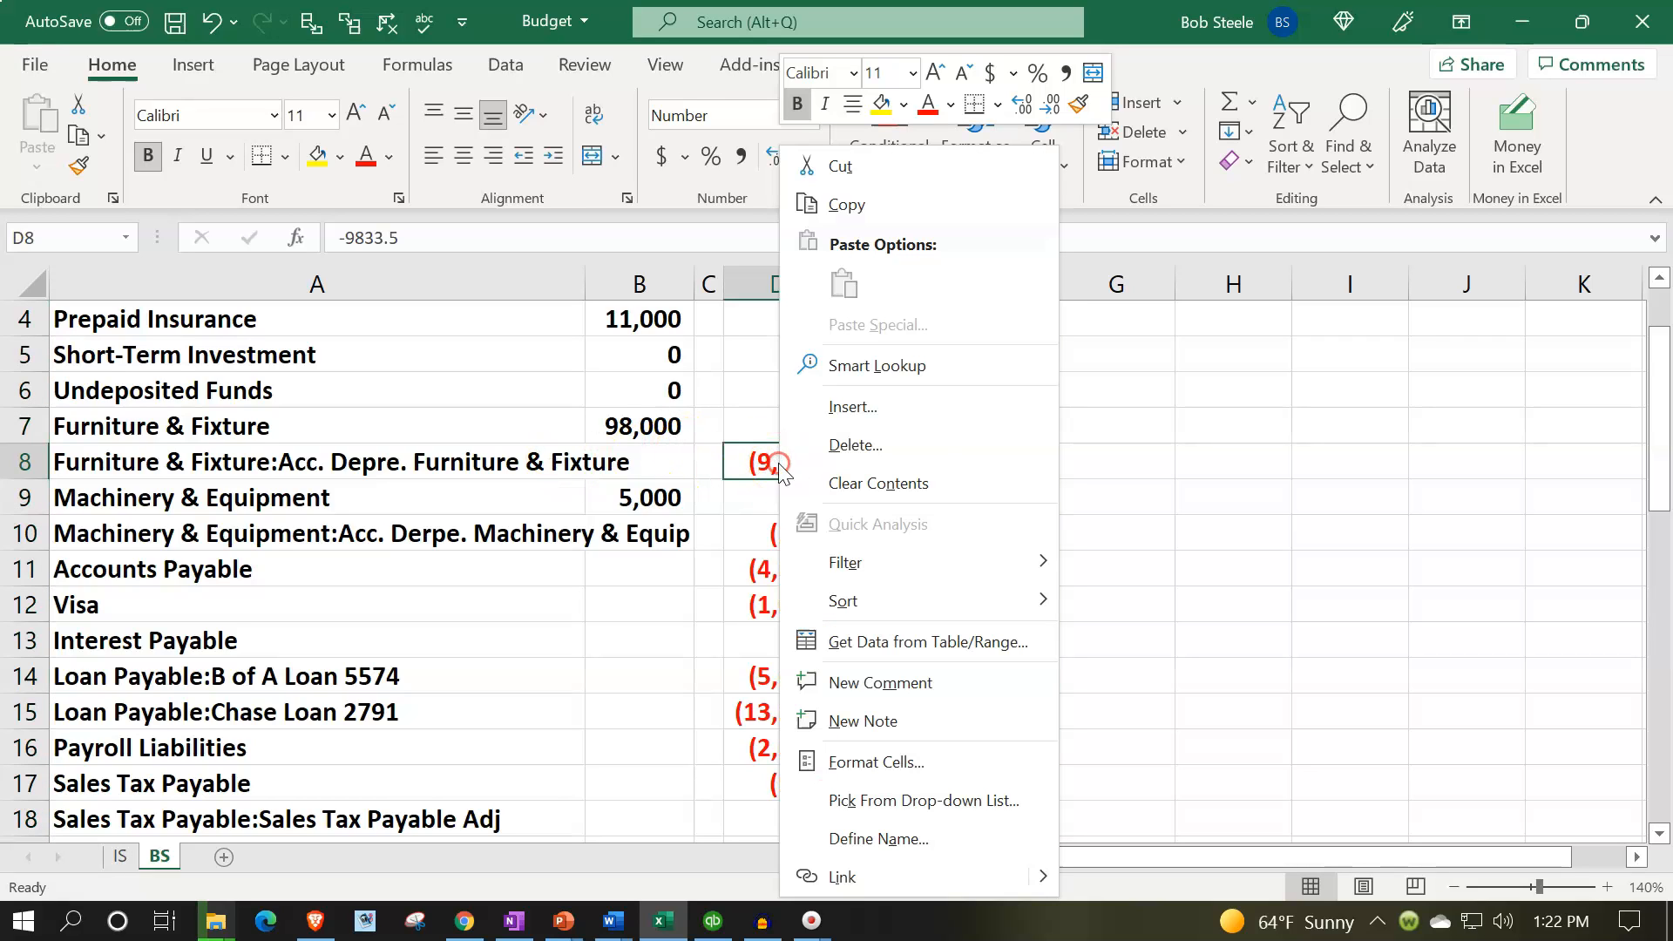
left_click(732, 451)
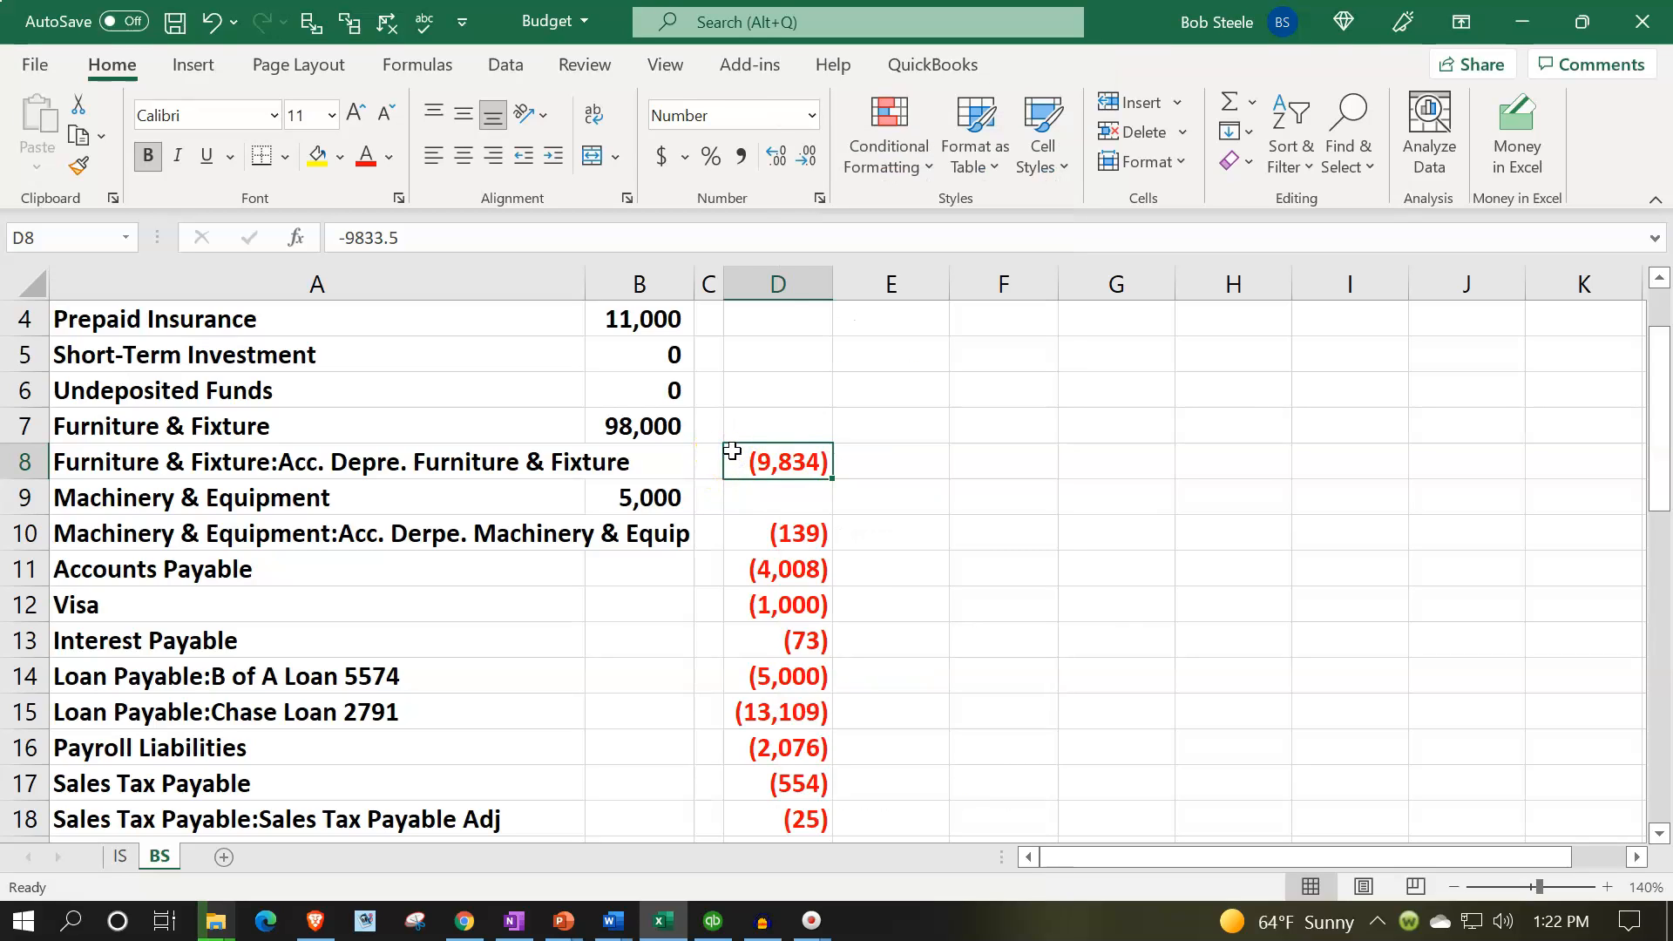
key("ctrl+c")
left_click(662, 459)
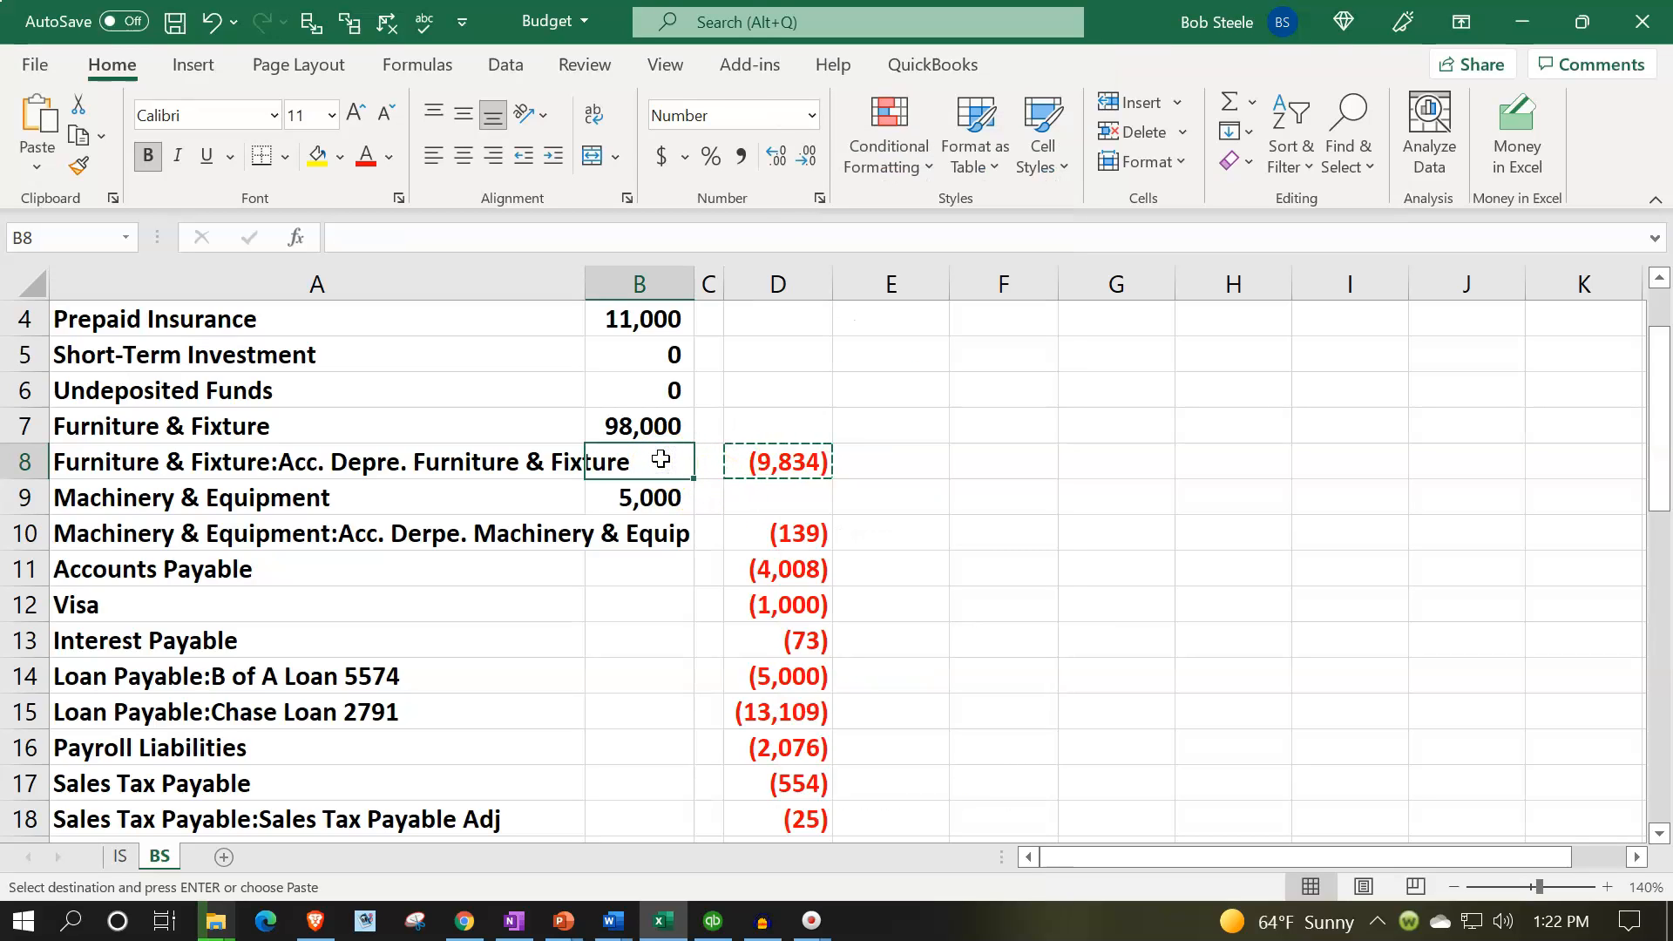
key("Return")
Move the credit amounts in D10 and D11:D20 across to the same rows of column B
left_click(760, 536)
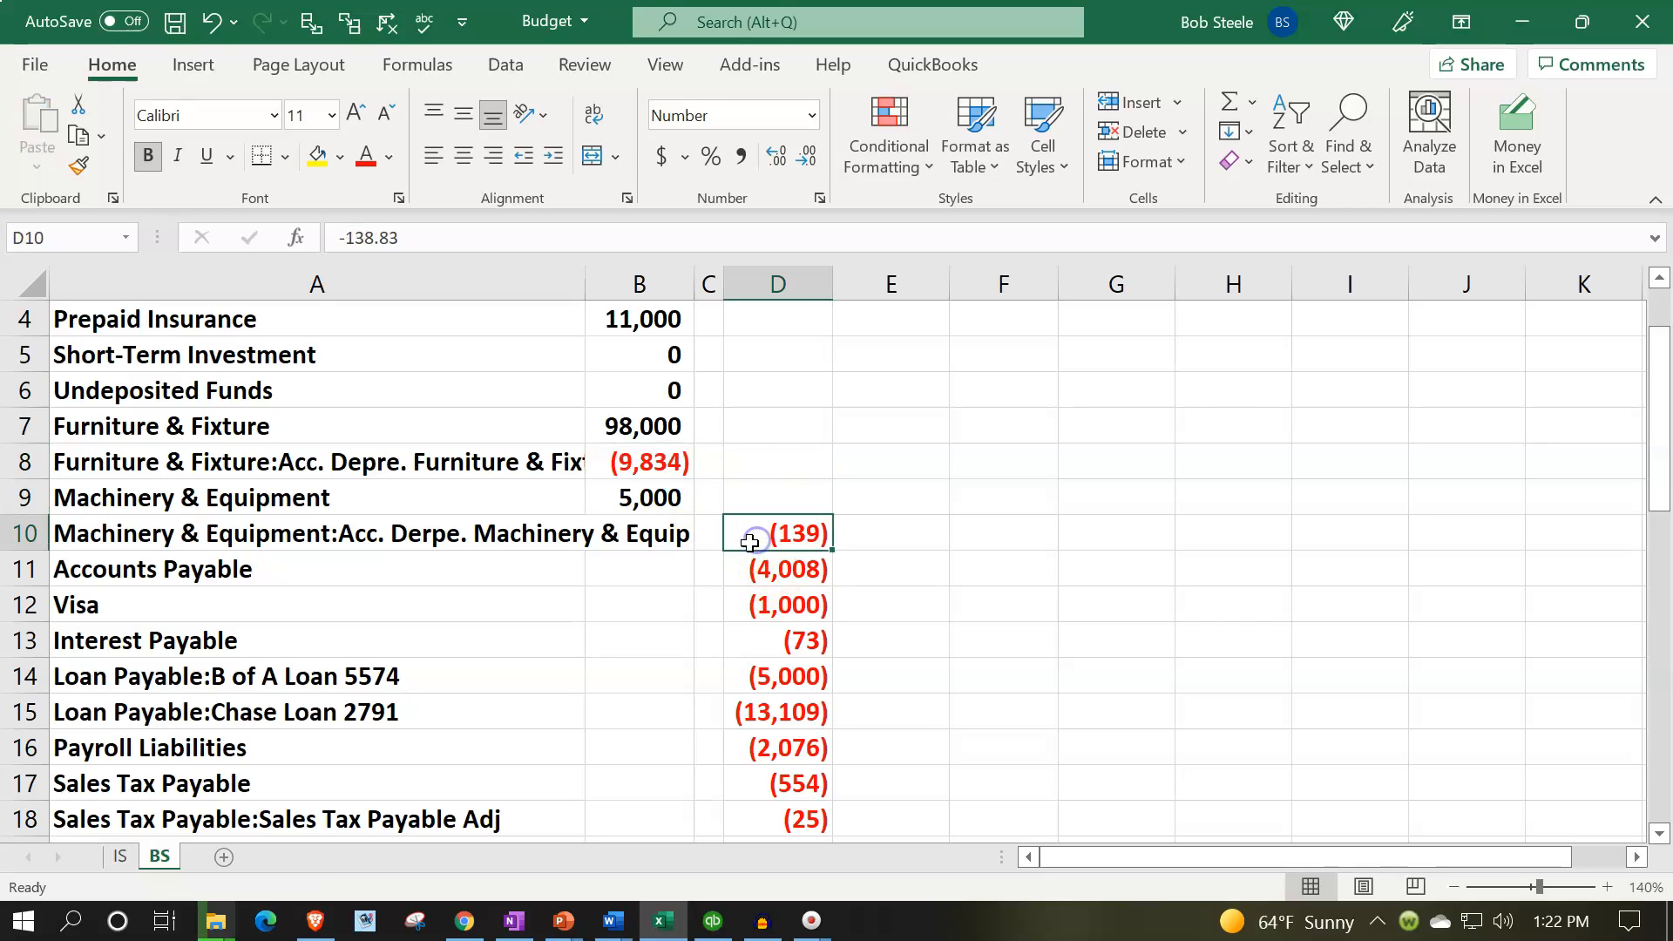
left_click_drag(750, 543, 798, 748)
key("ctrl+x")
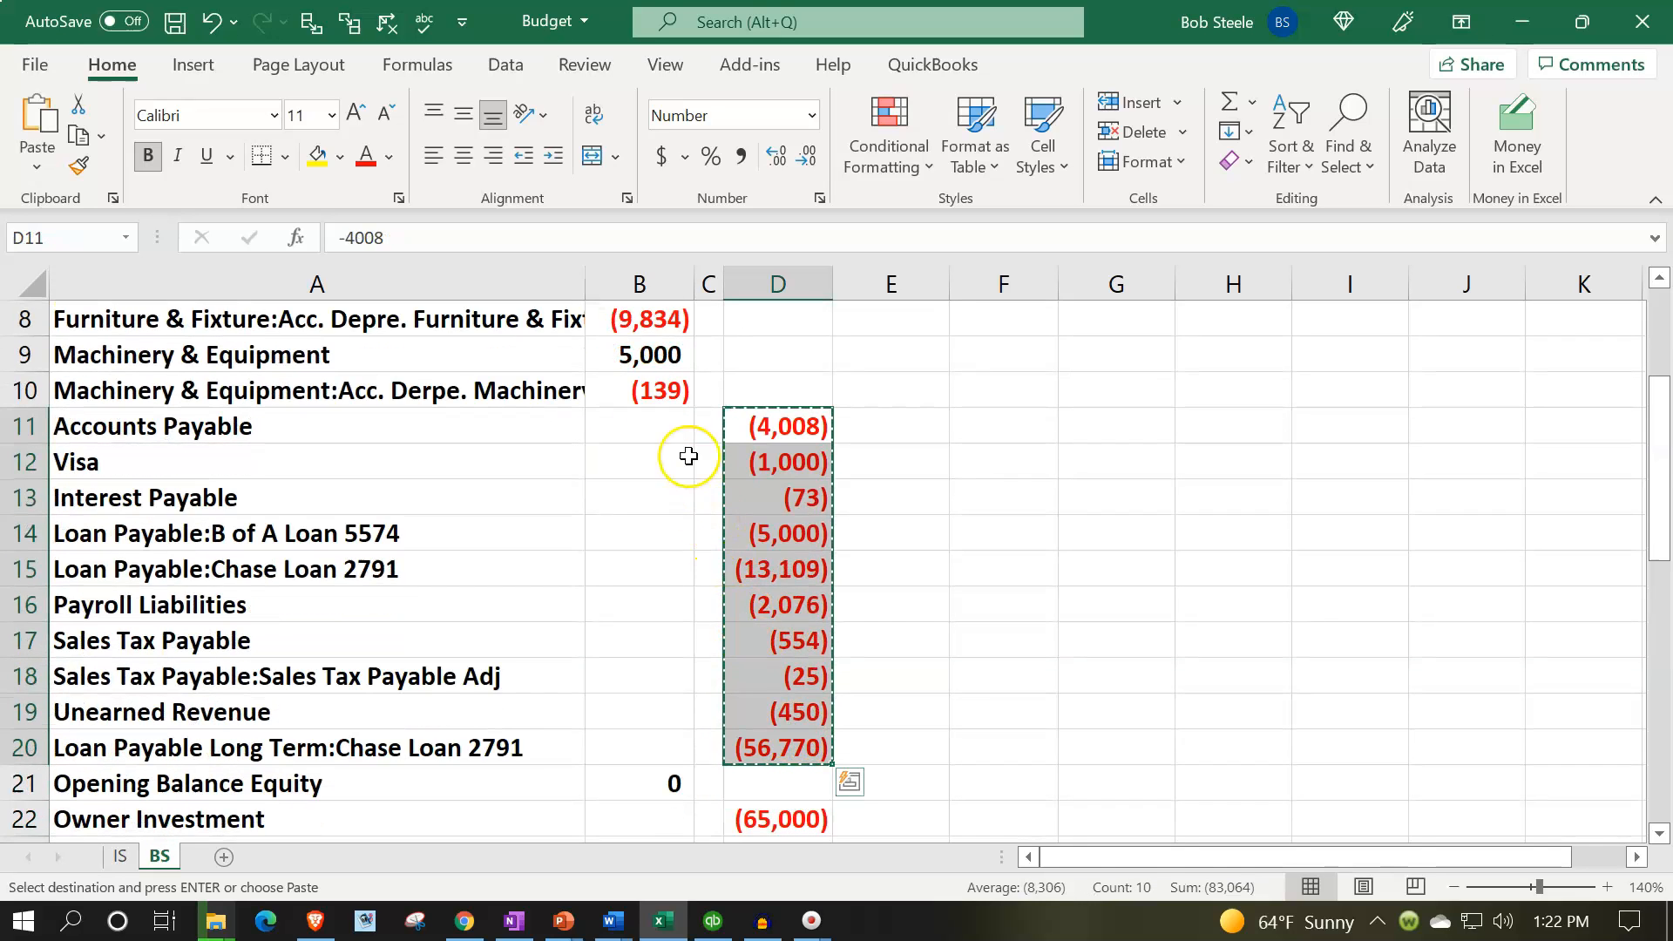
left_click(645, 417)
key("ctrl+v")
Move the Owner Investment amount from D22 to B22 and the Owners Equity amount from D24 to B24
scroll(652, 514, "down", 1)
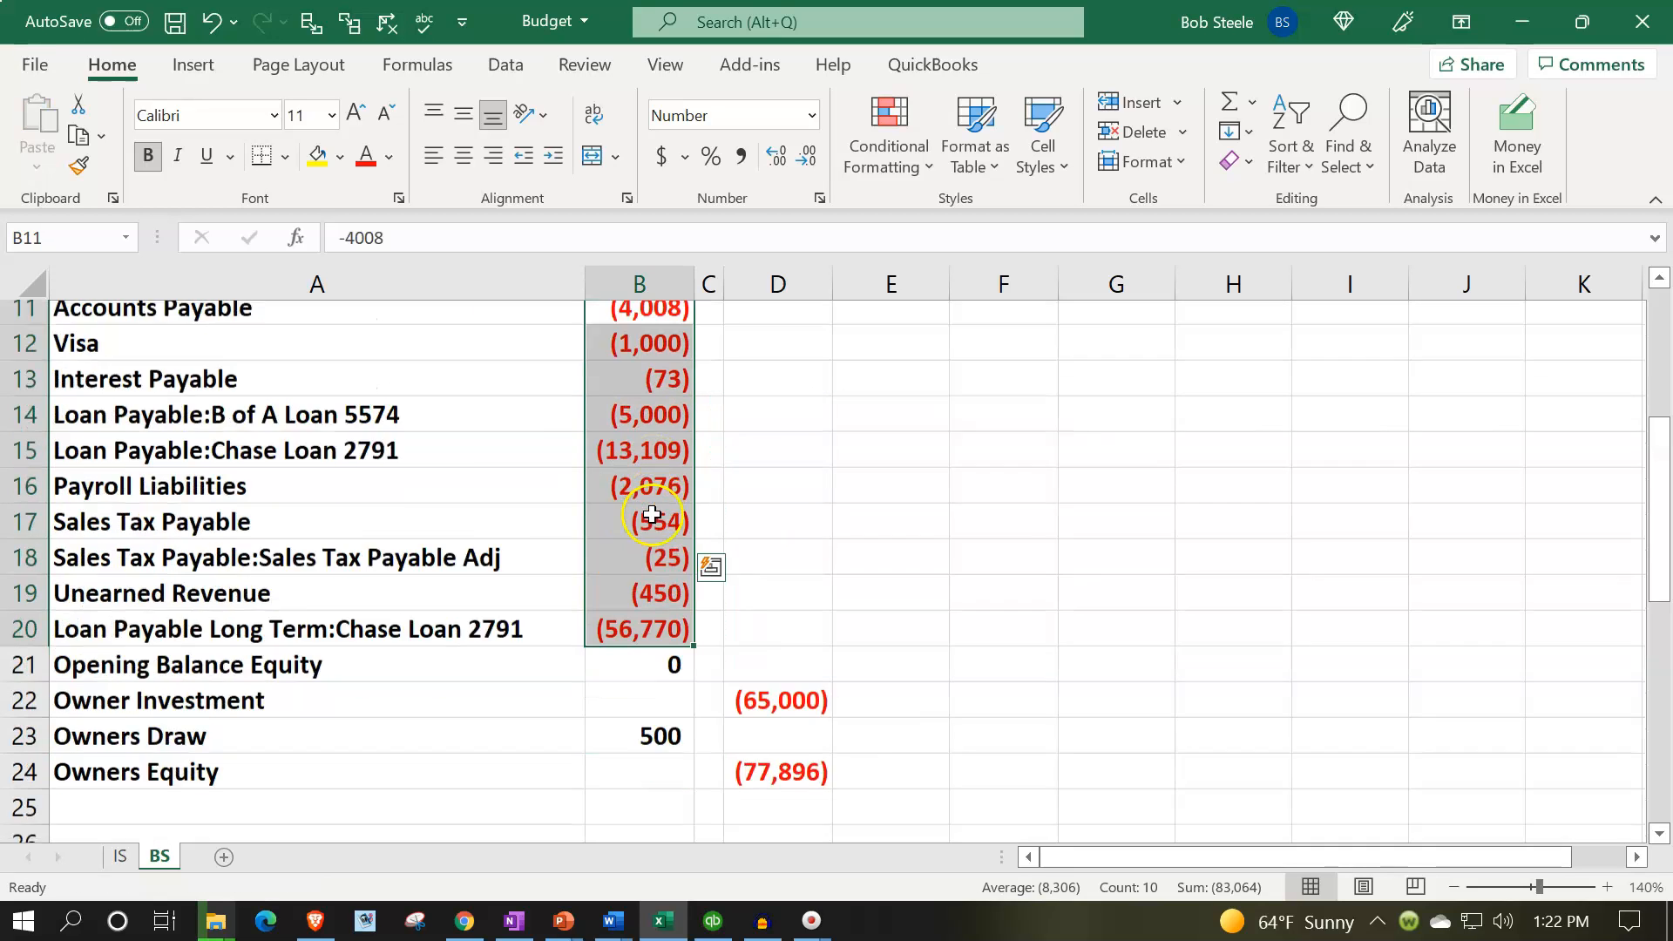
scroll(652, 514, "down", 1)
left_click(765, 605)
key("ctrl+x")
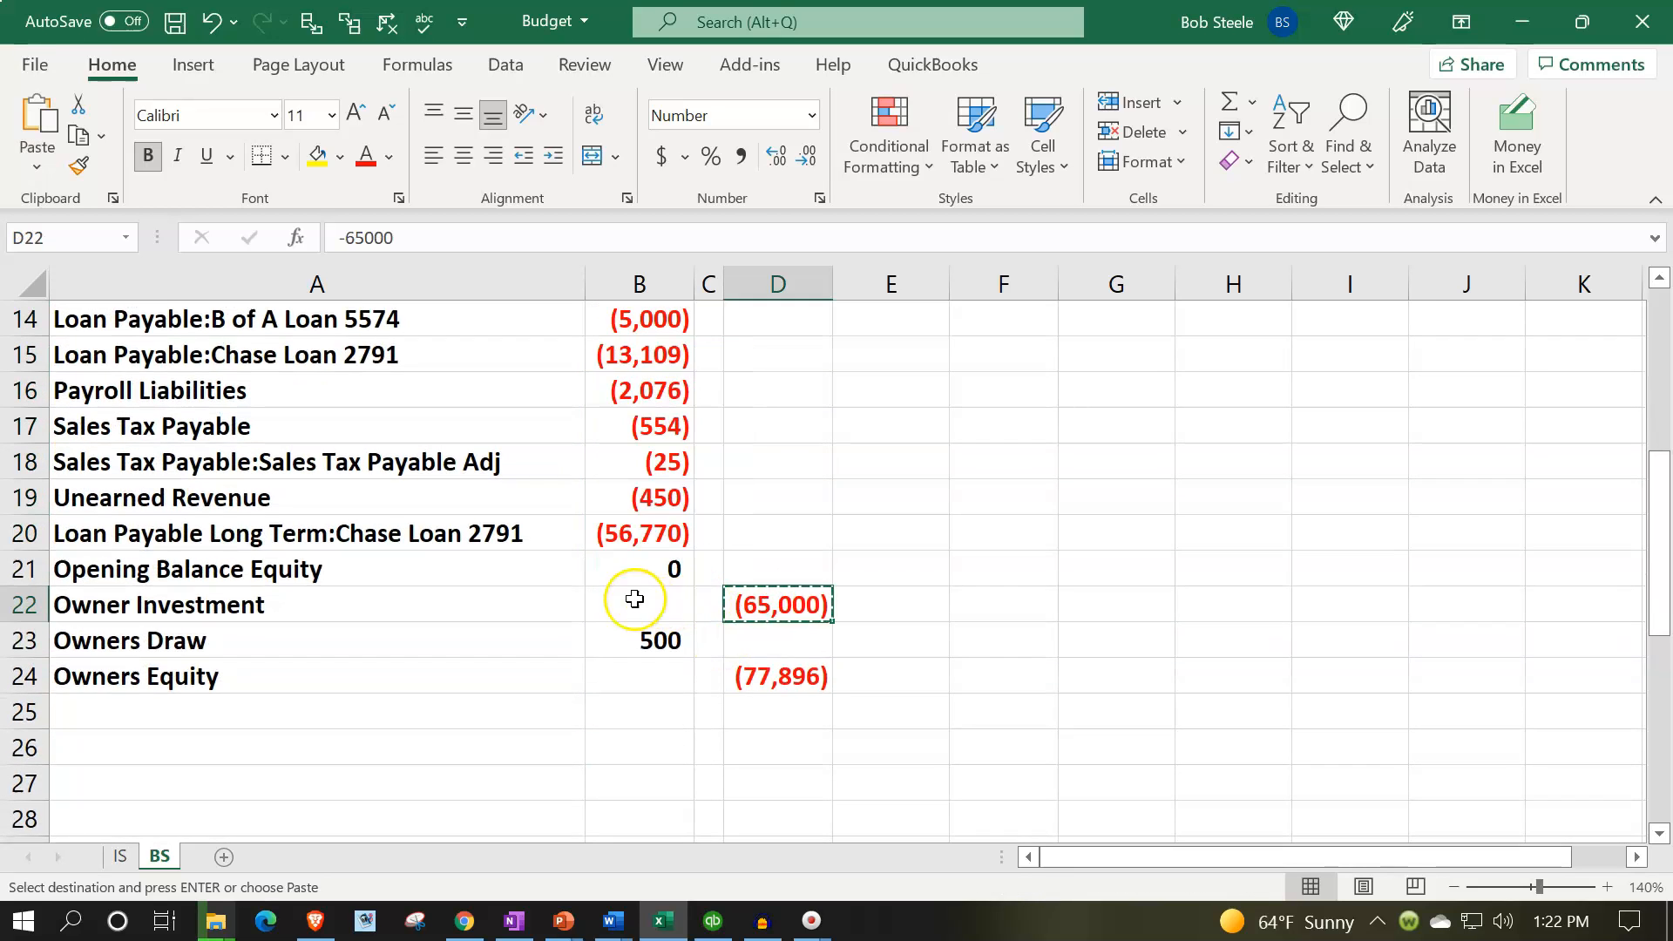
left_click(634, 598)
key("ctrl+v")
left_click(755, 672)
key("ctrl+x")
left_click(616, 676)
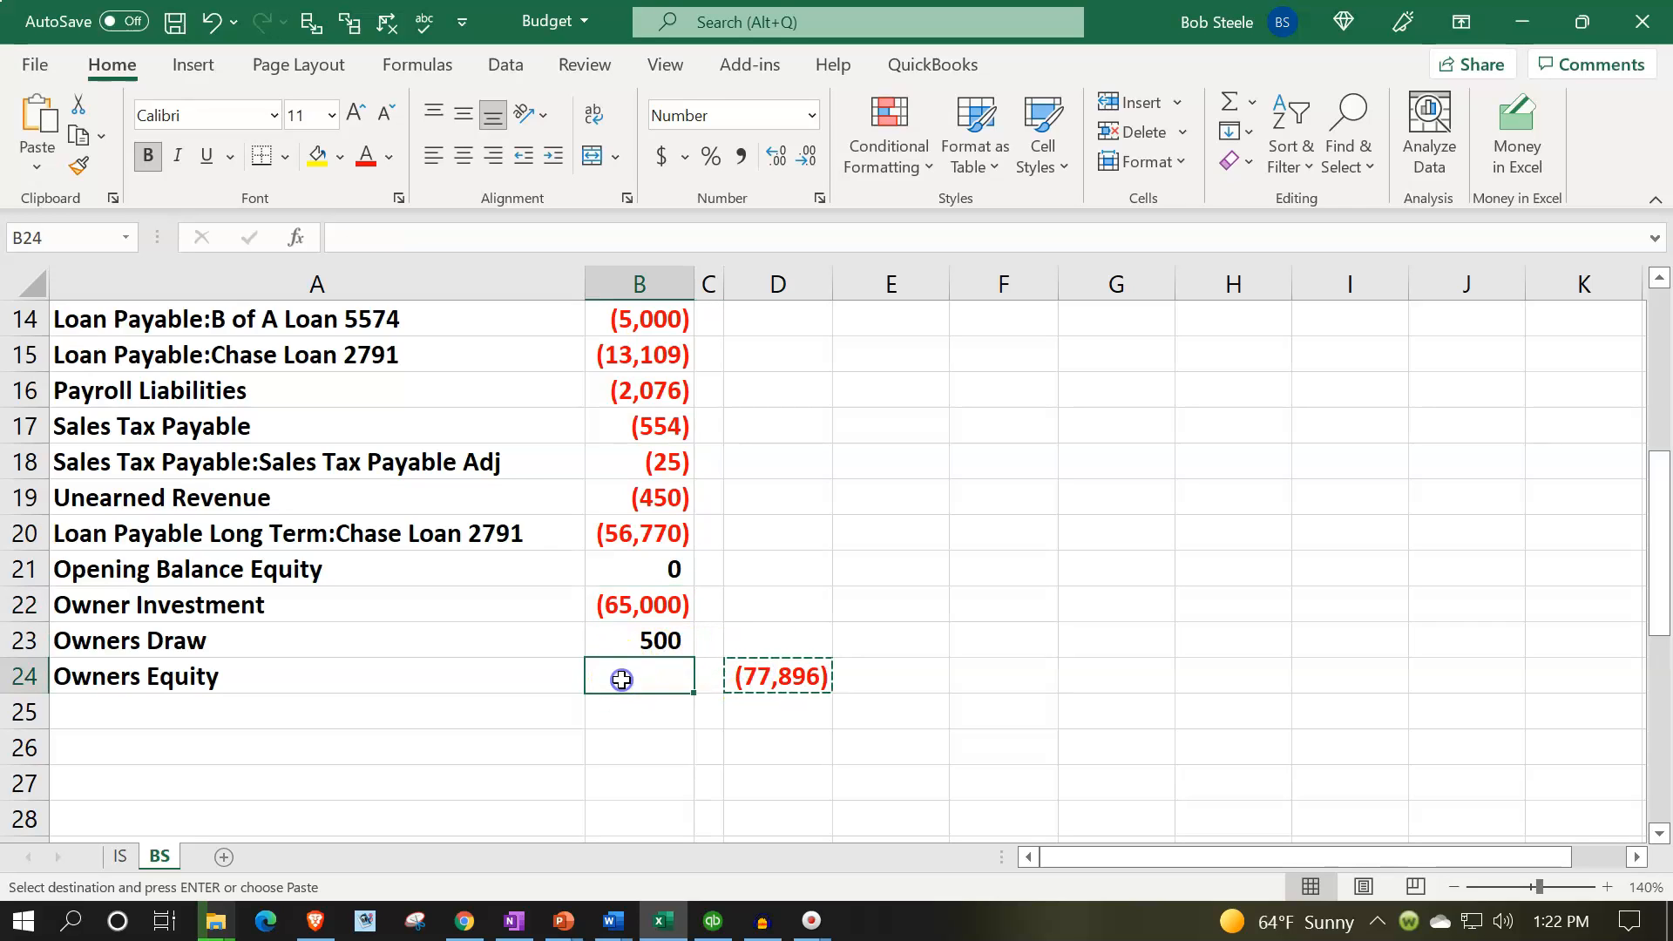
key("ctrl+v")
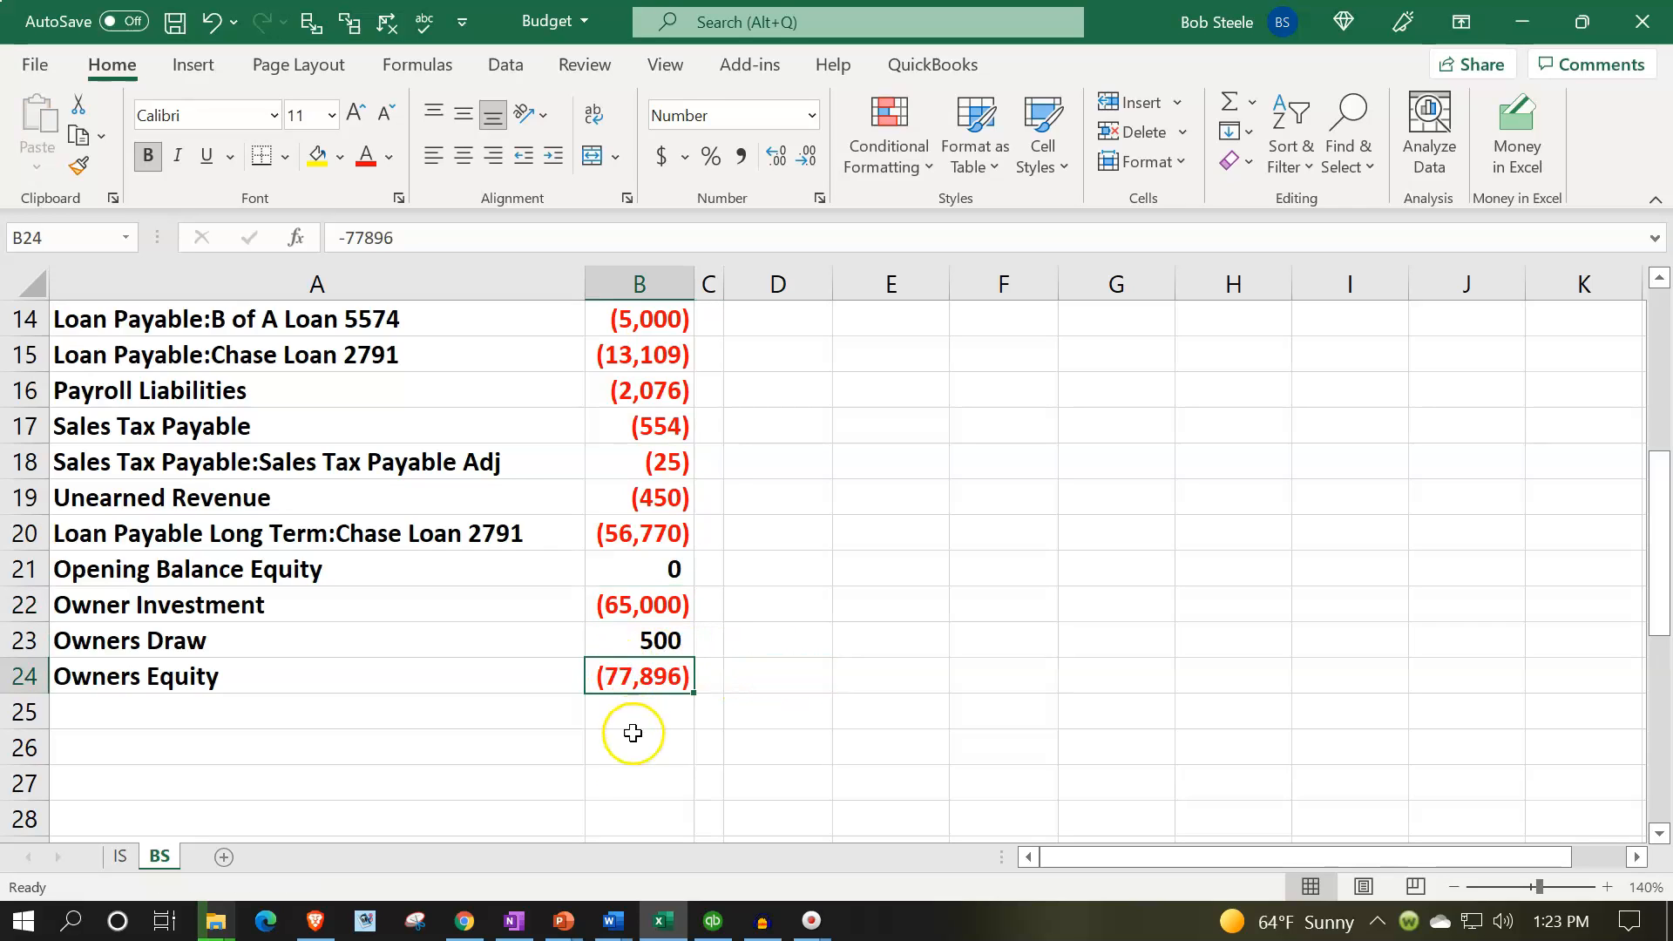
Add a row labelled Debit & credits in A25 and total B1:B24 in B25 with a SUM formula
left_click(205, 712)
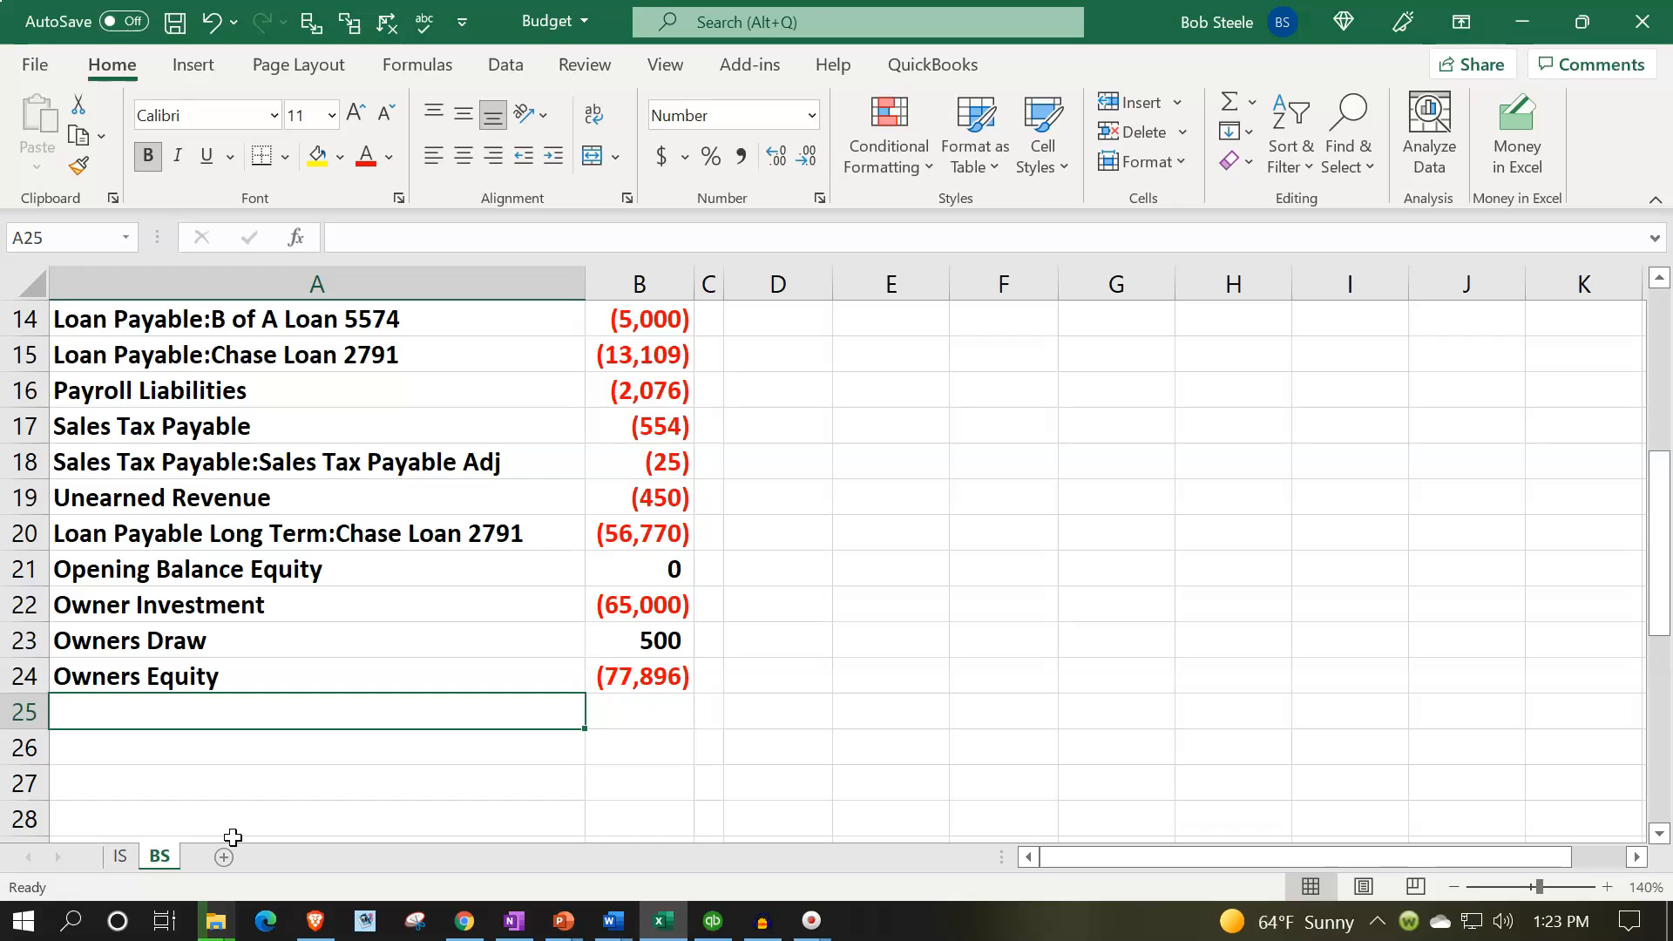
type("Debit & credits")
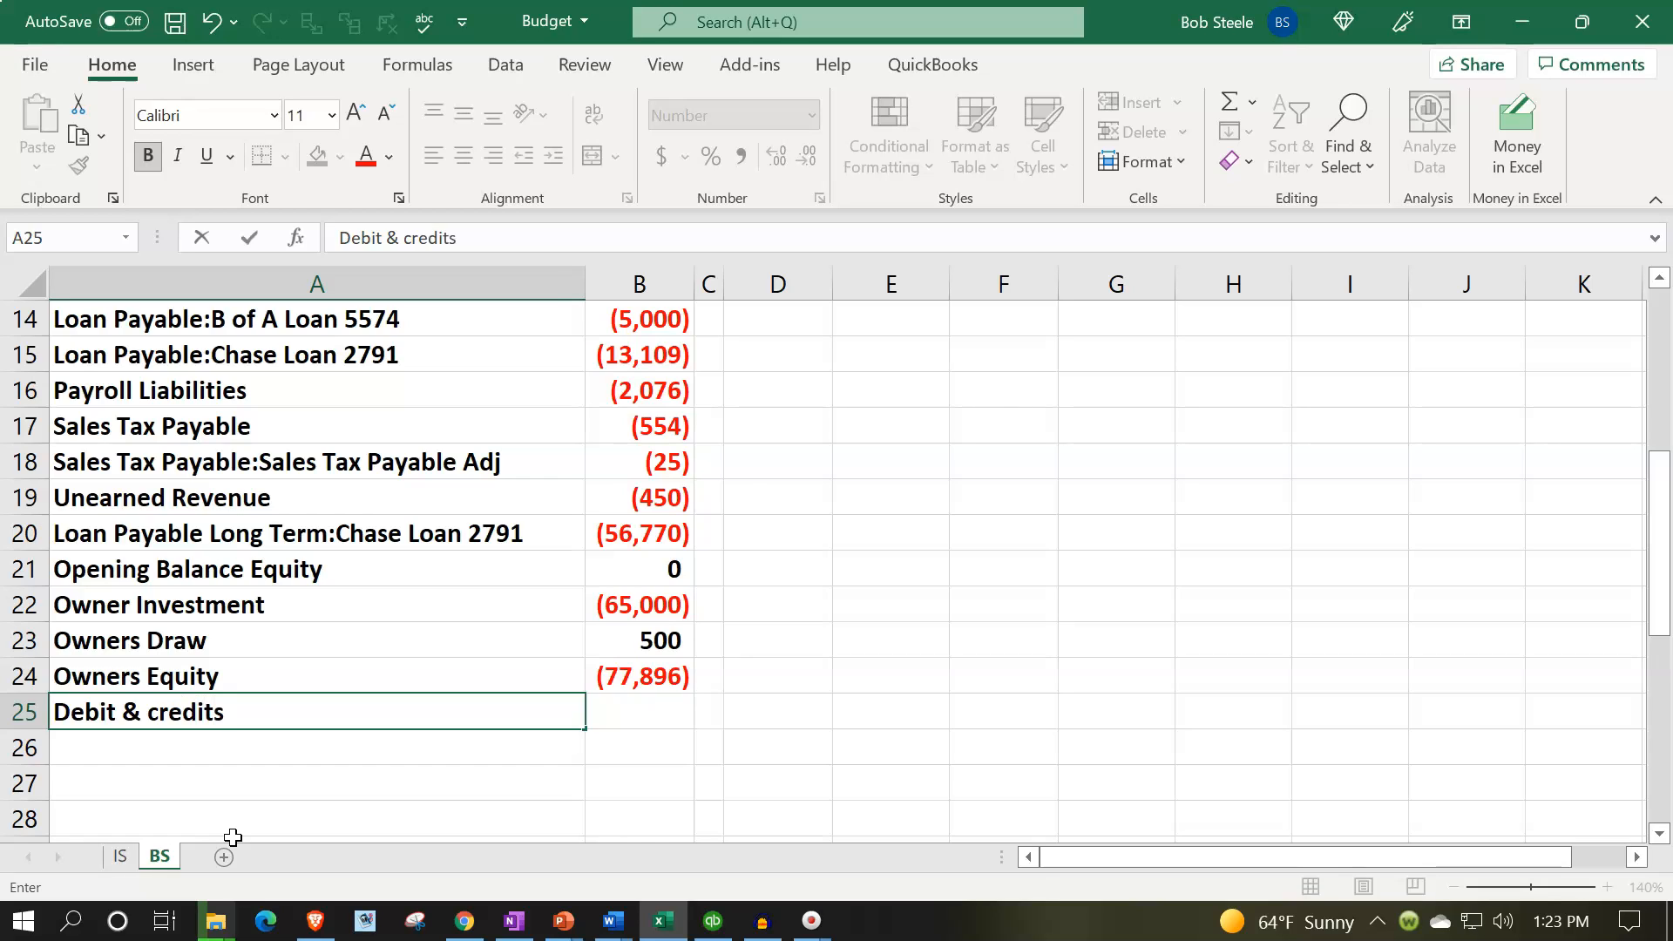
key("Tab")
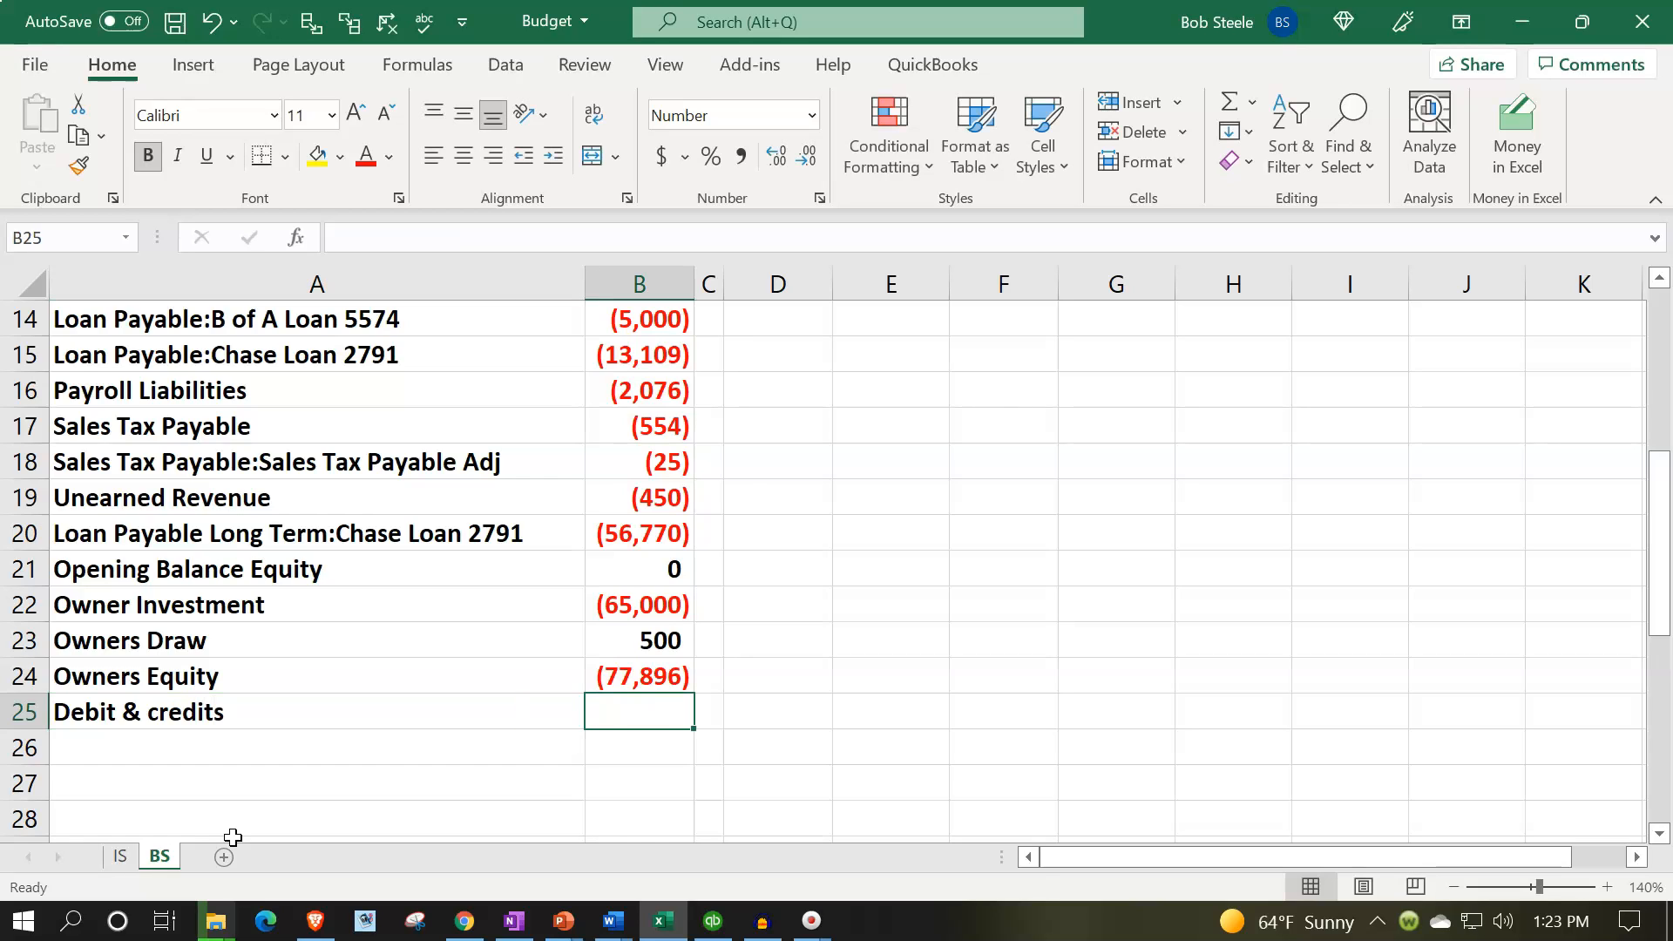
type("=sum(")
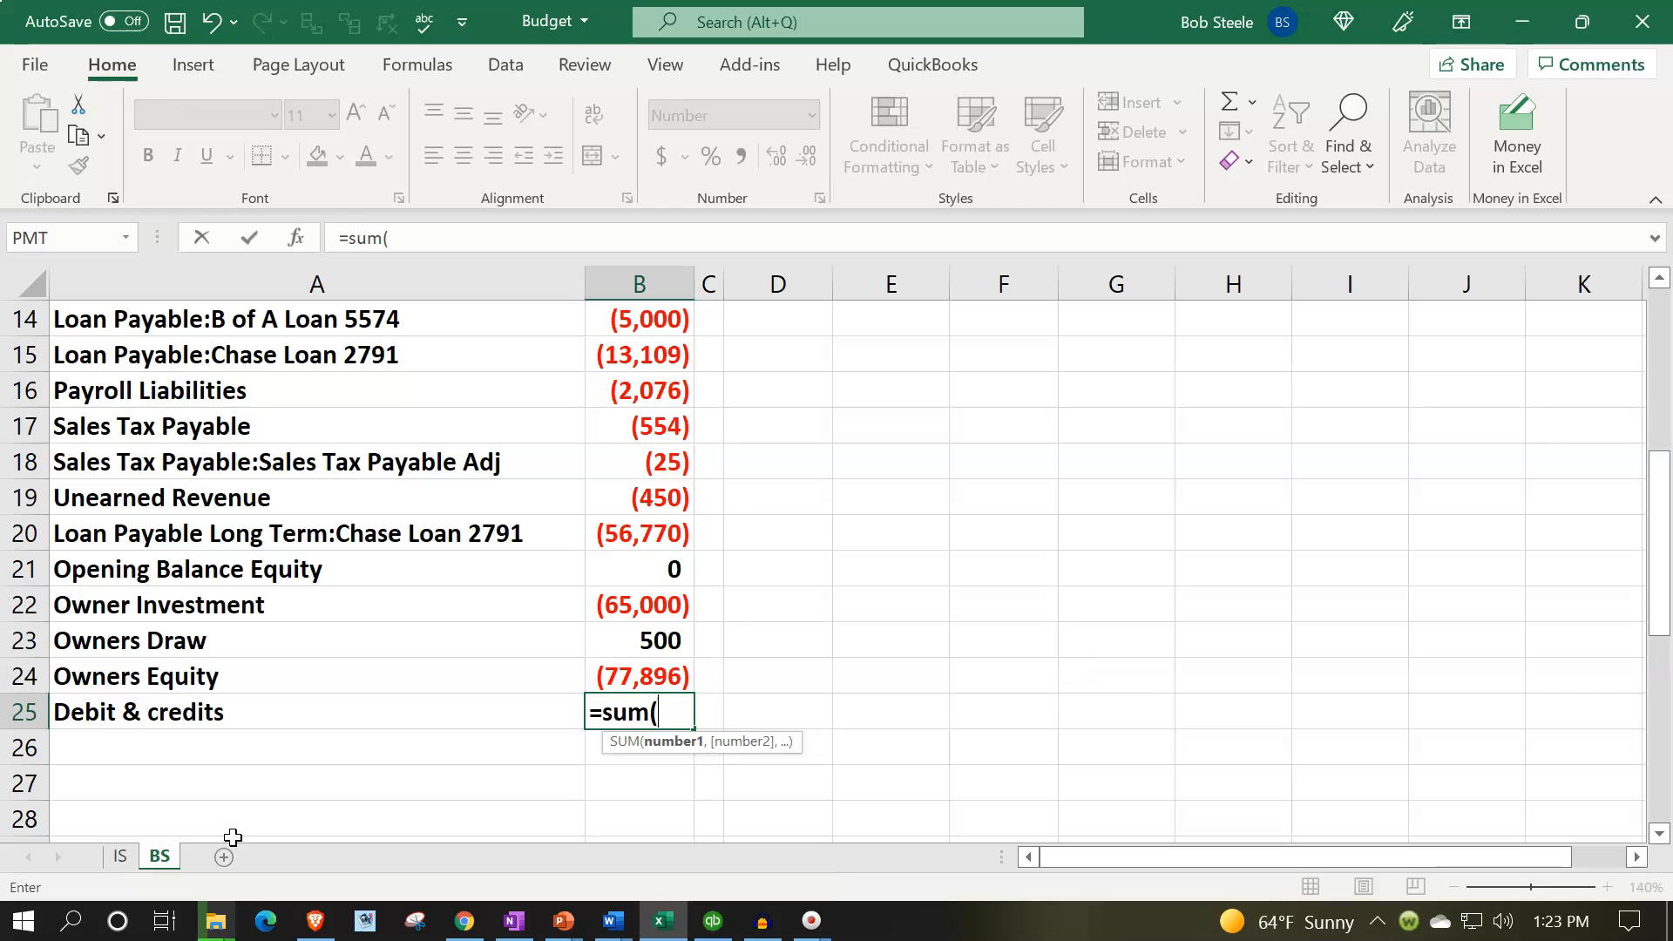
key("Up")
key("shift+Up")
key("shift+Up")
key("shift+Up")
key("shift+Up")
key("shift+Up")
key("shift+Up")
key("shift+Up")
key("shift+Up")
key("shift+Up")
key("shift+Up")
key("shift+Up")
key("shift+Up")
key("shift+Up")
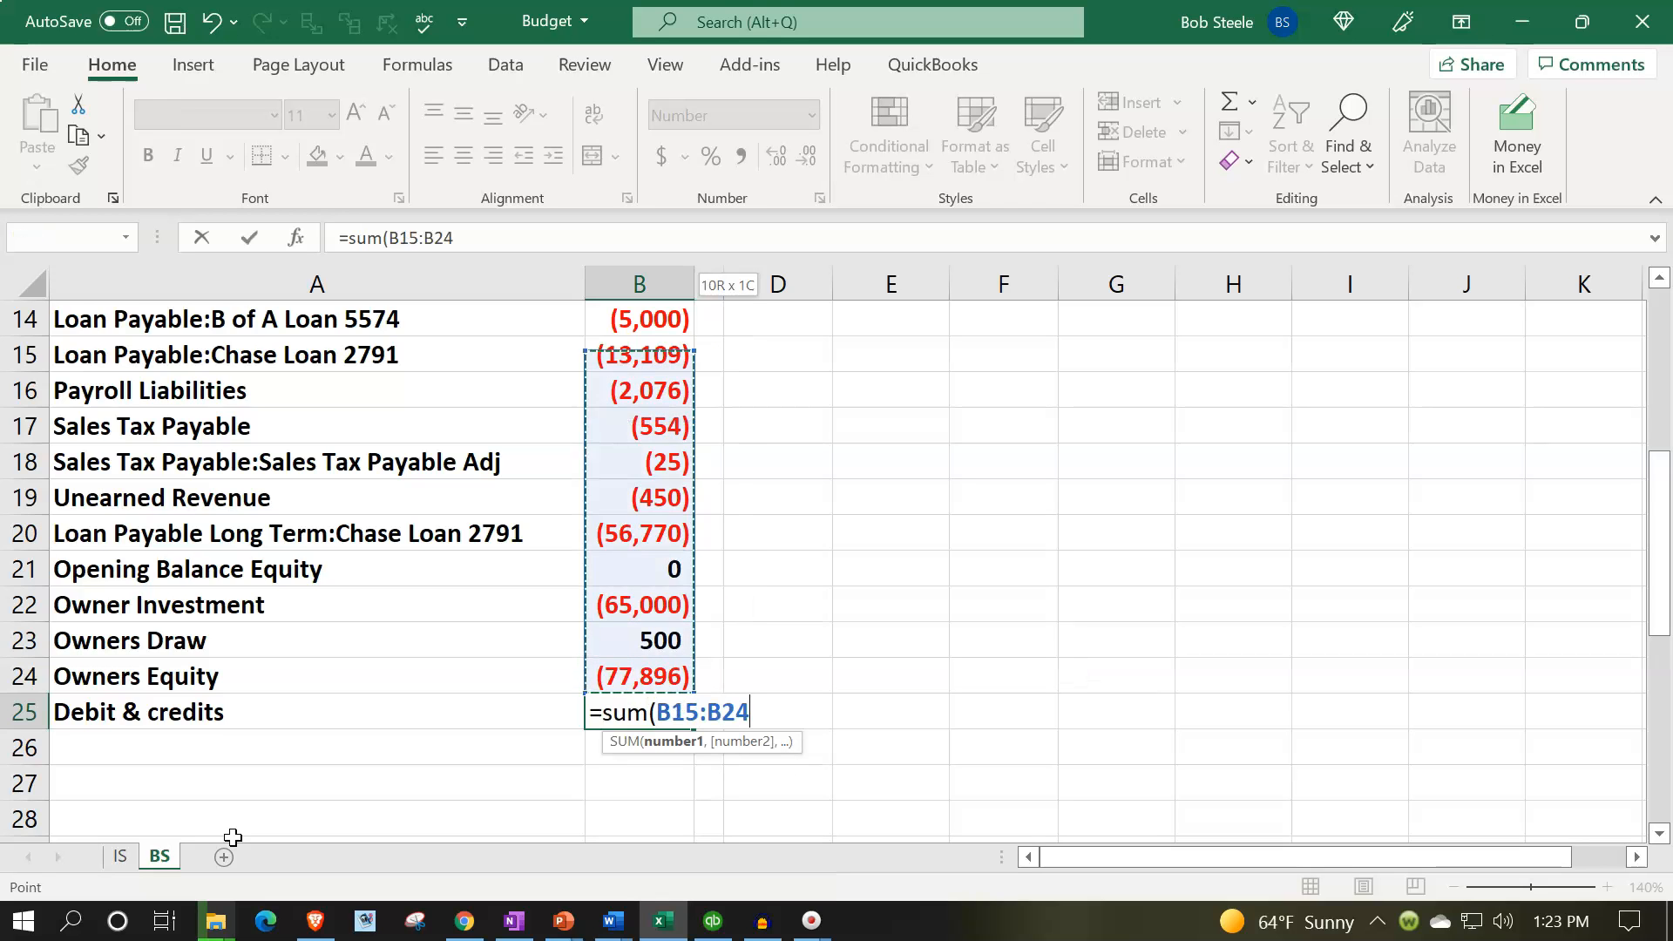
key("shift+Up")
key("shift+Up")
key("shift+Up")
key("shift+Up")
key("shift+Up")
key("shift+Up")
key("shift+Up")
key("shift+Up")
key("shift+Up")
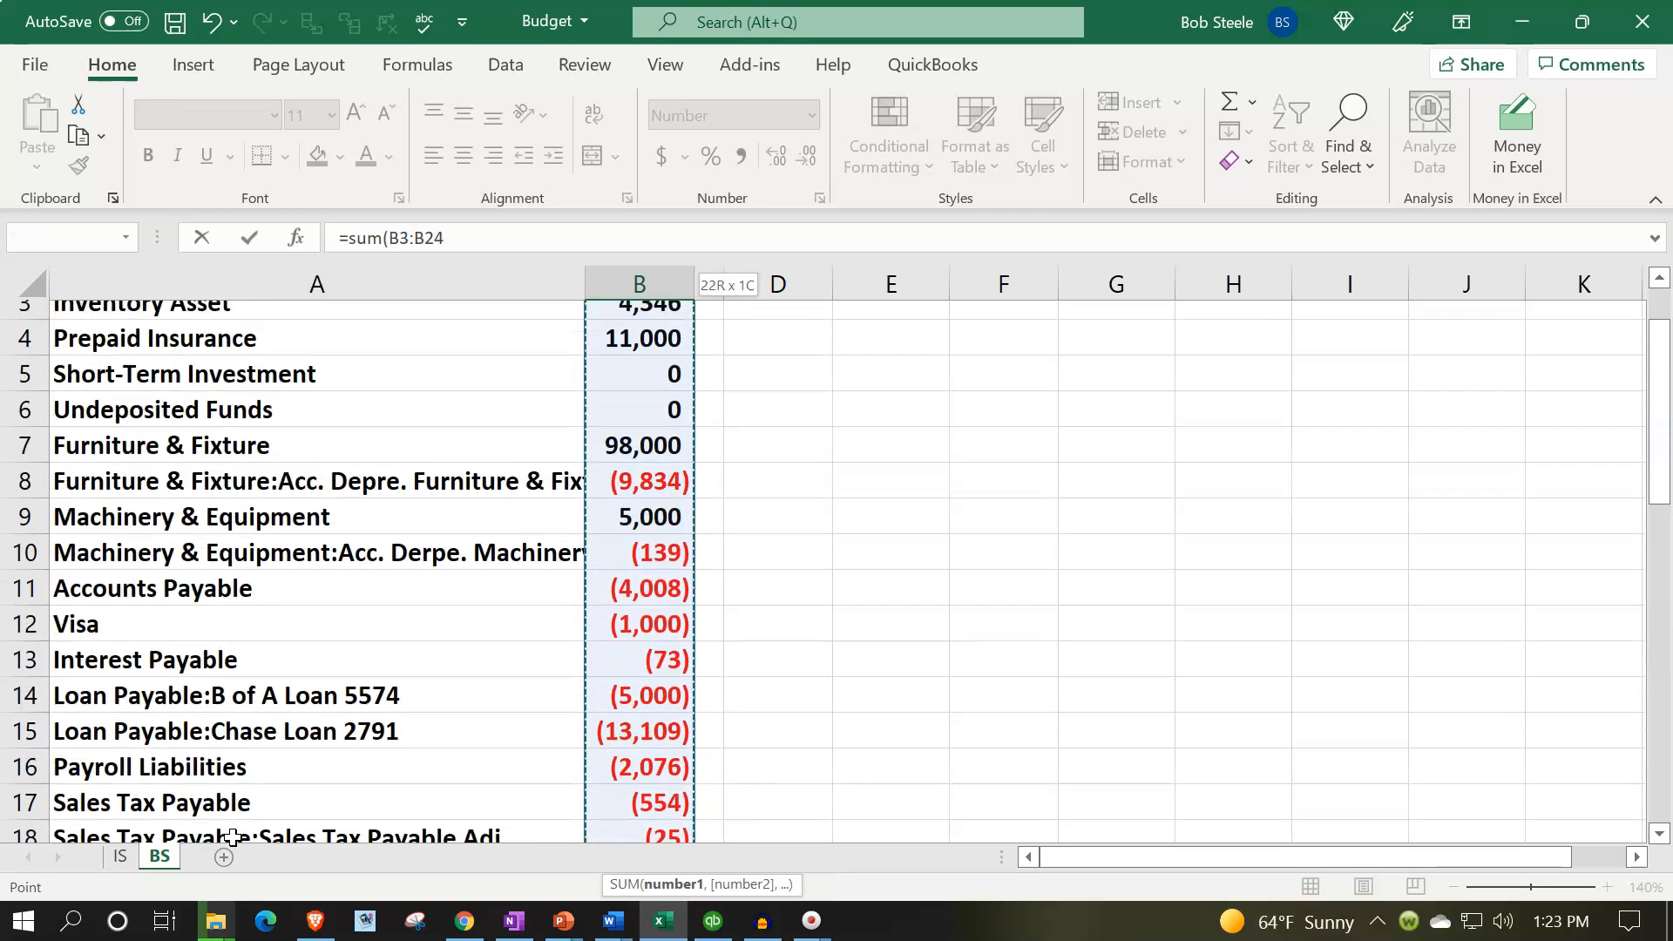
key("shift+Up")
type(")")
key("Return")
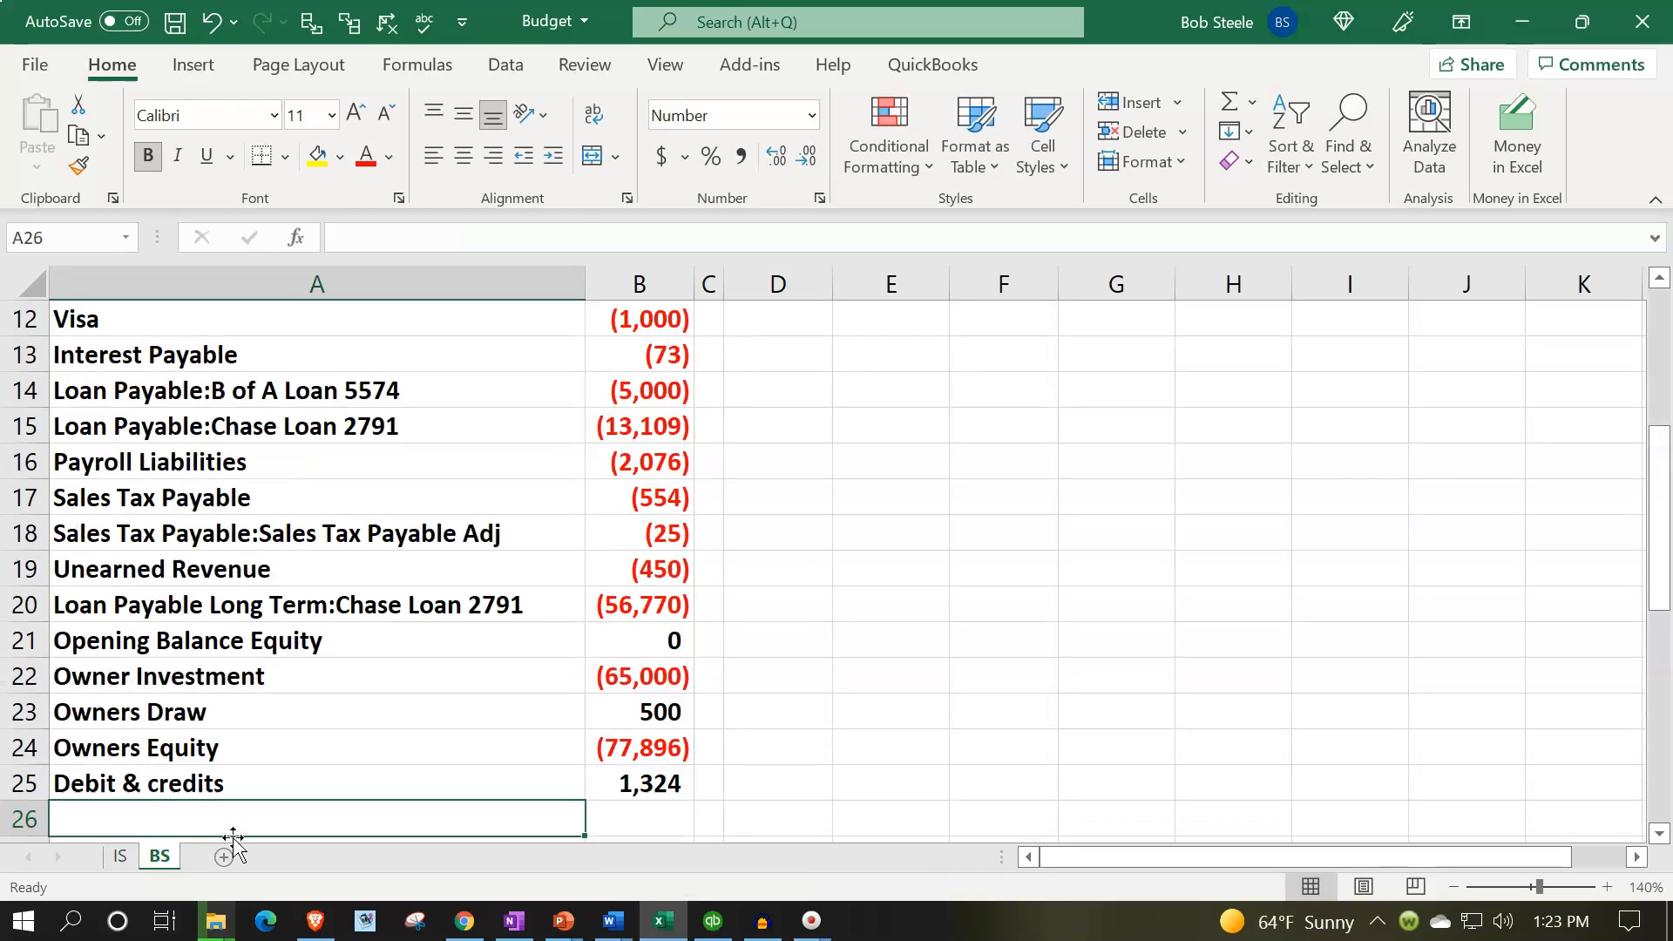
Compare the Debit & credits total in B25 with the net income in B18 of the IS sheet, ending back on the BS sheet
key("Right")
key("Up")
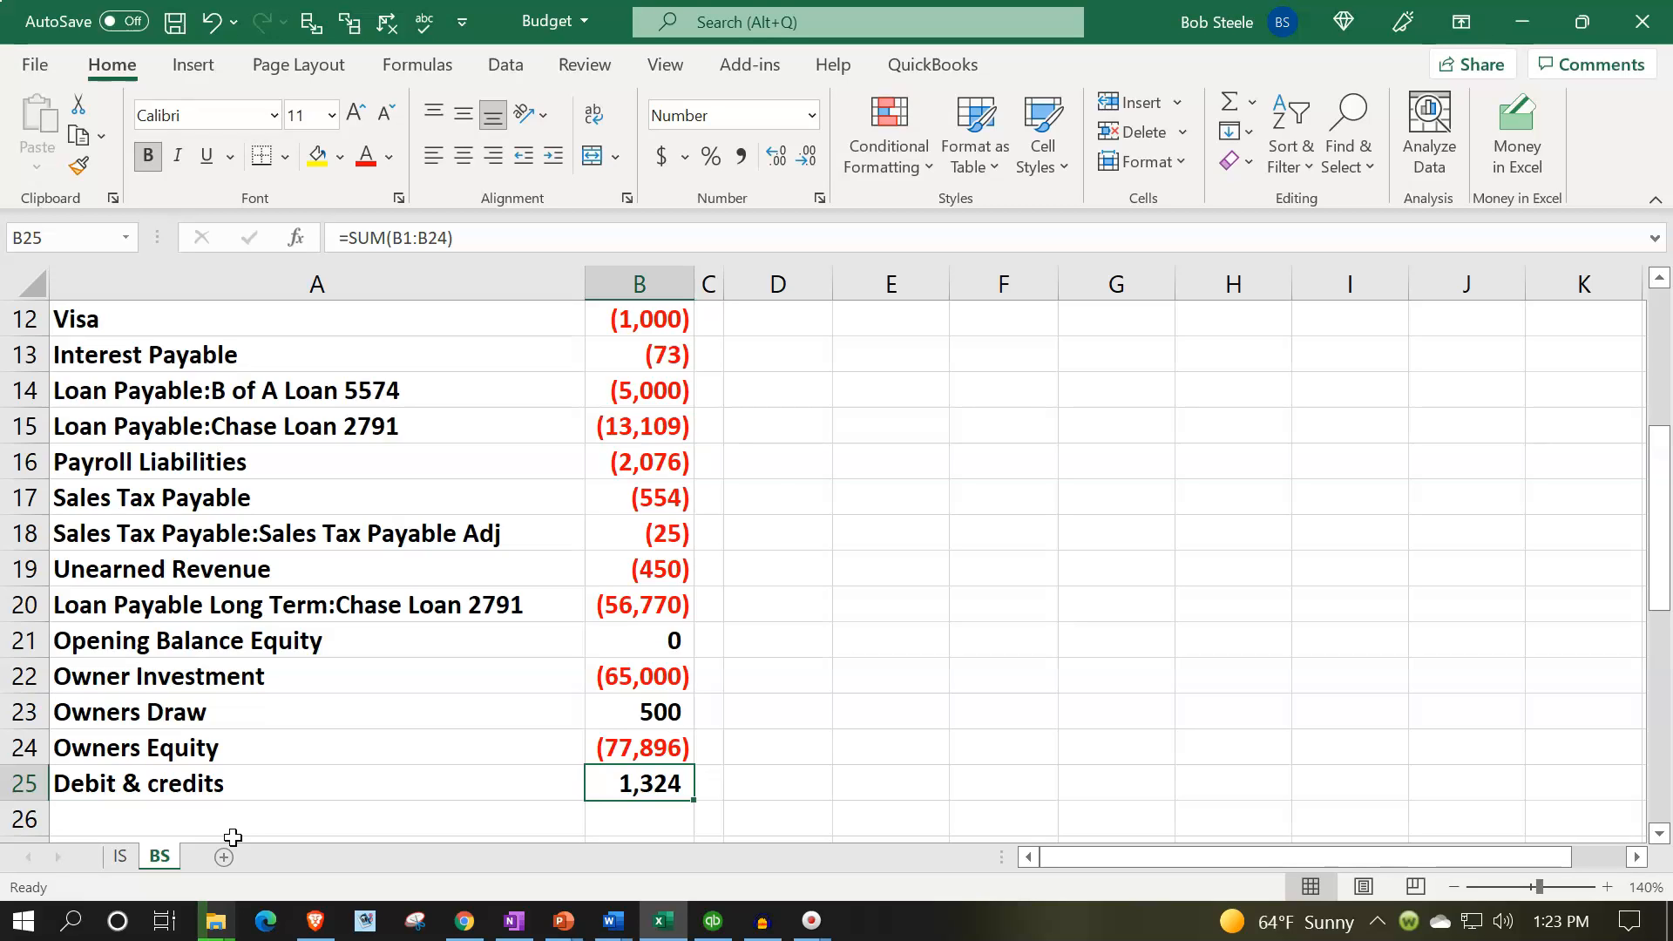
left_click(120, 856)
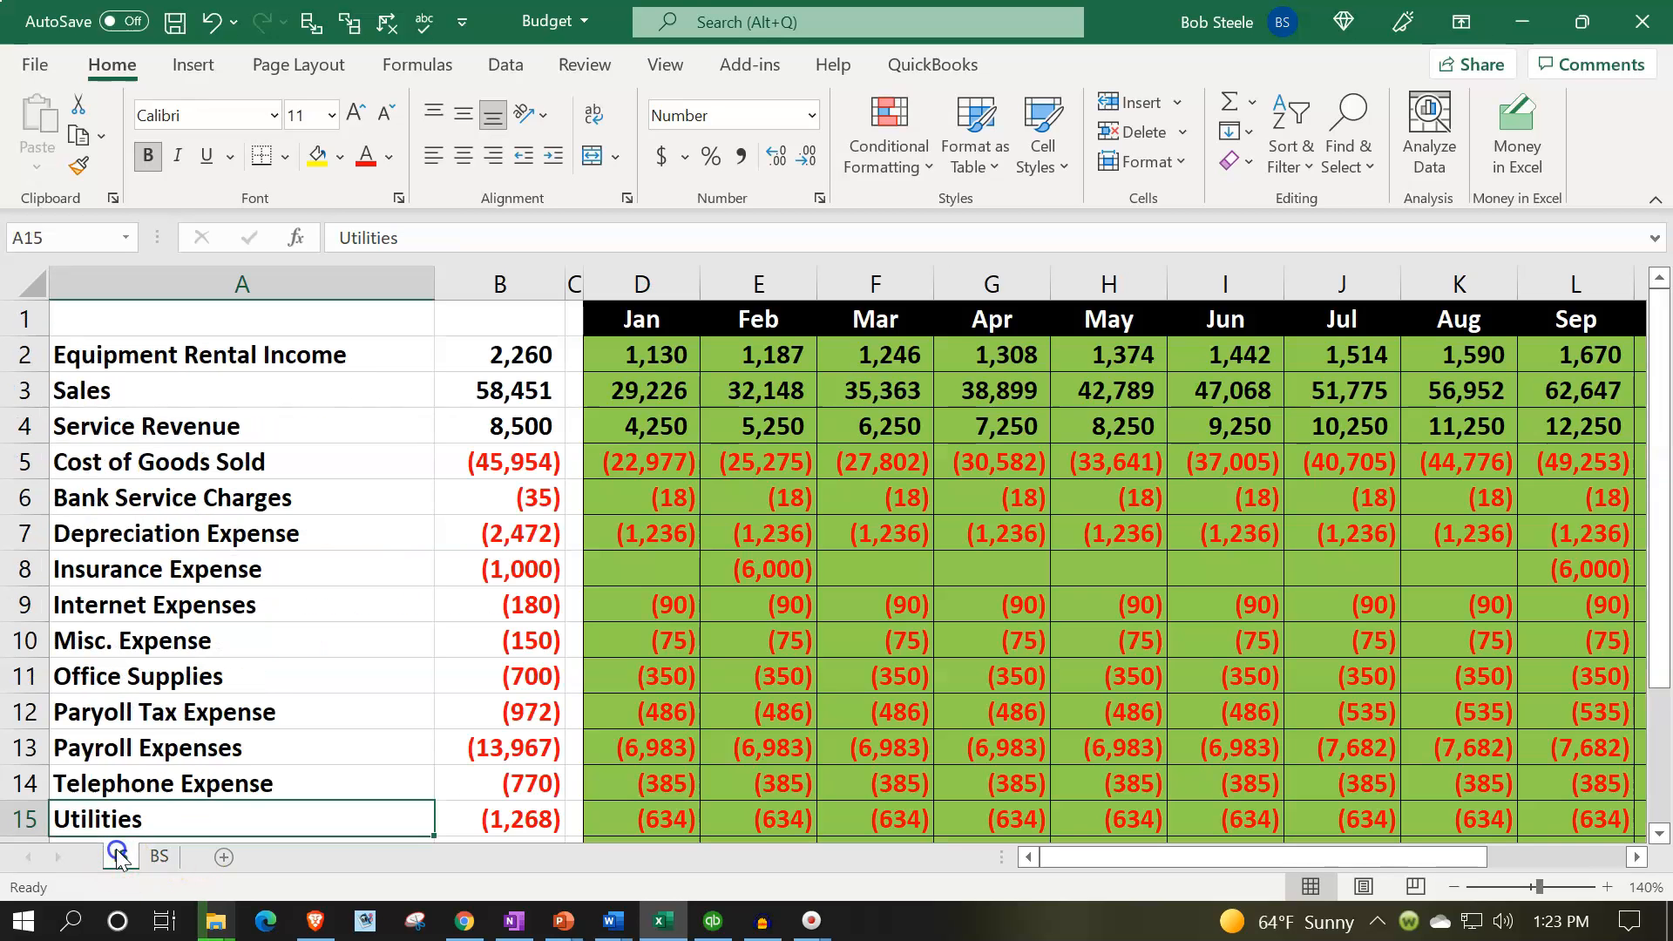
scroll(630, 707, "down", 3)
left_click(538, 607)
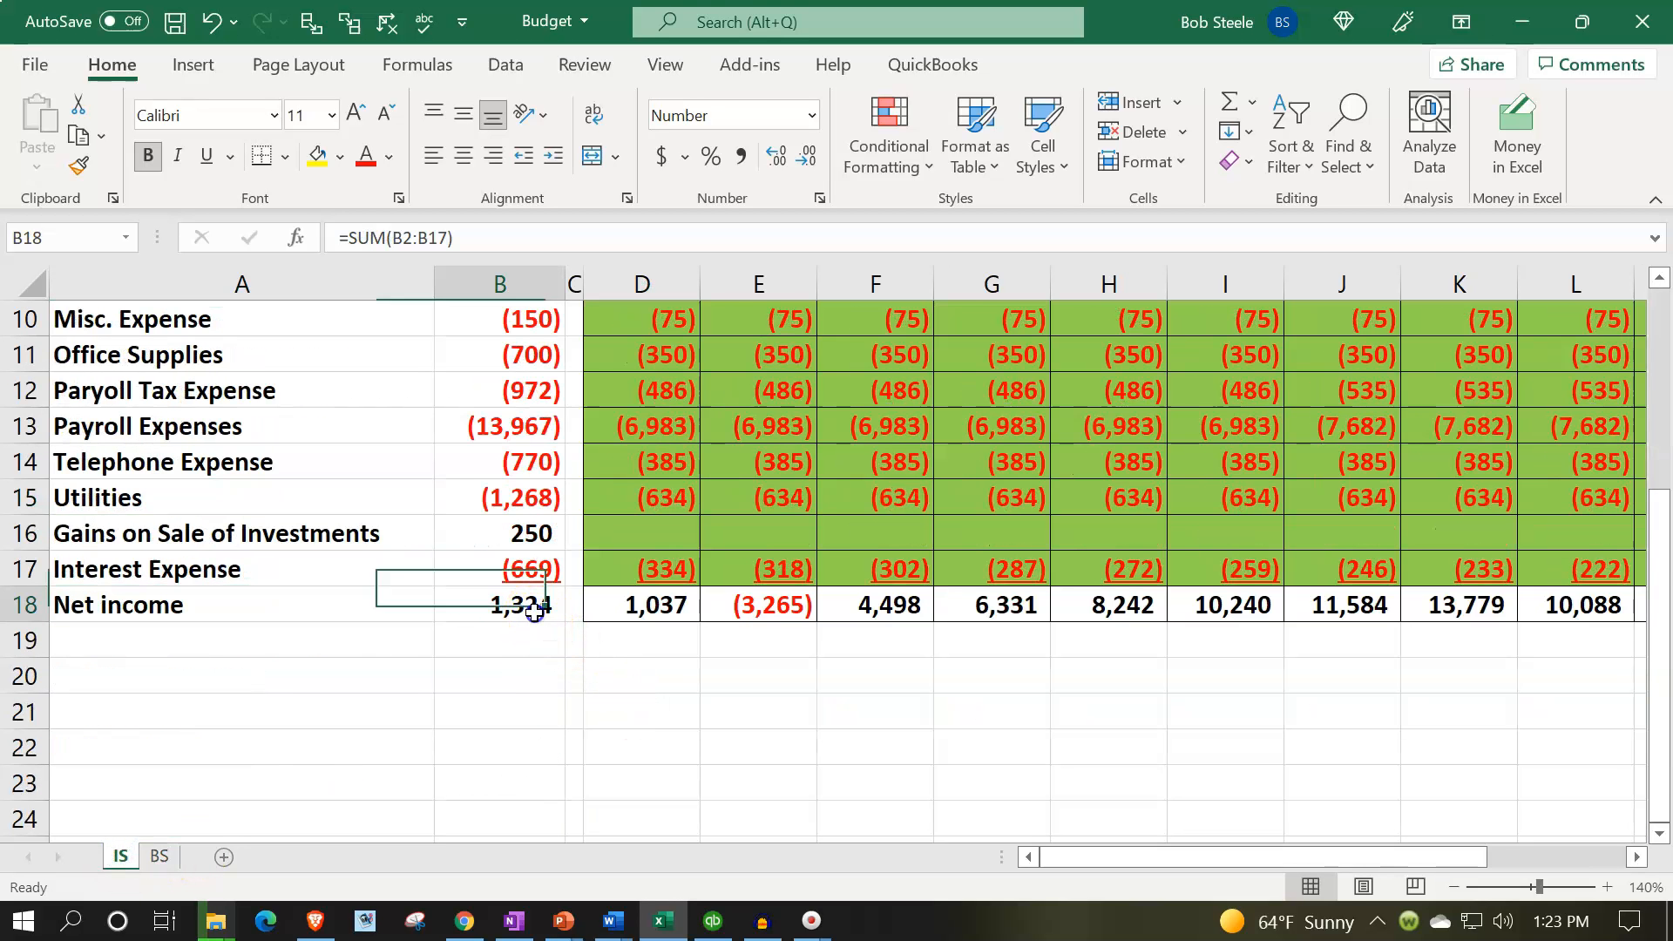
left_click(164, 863)
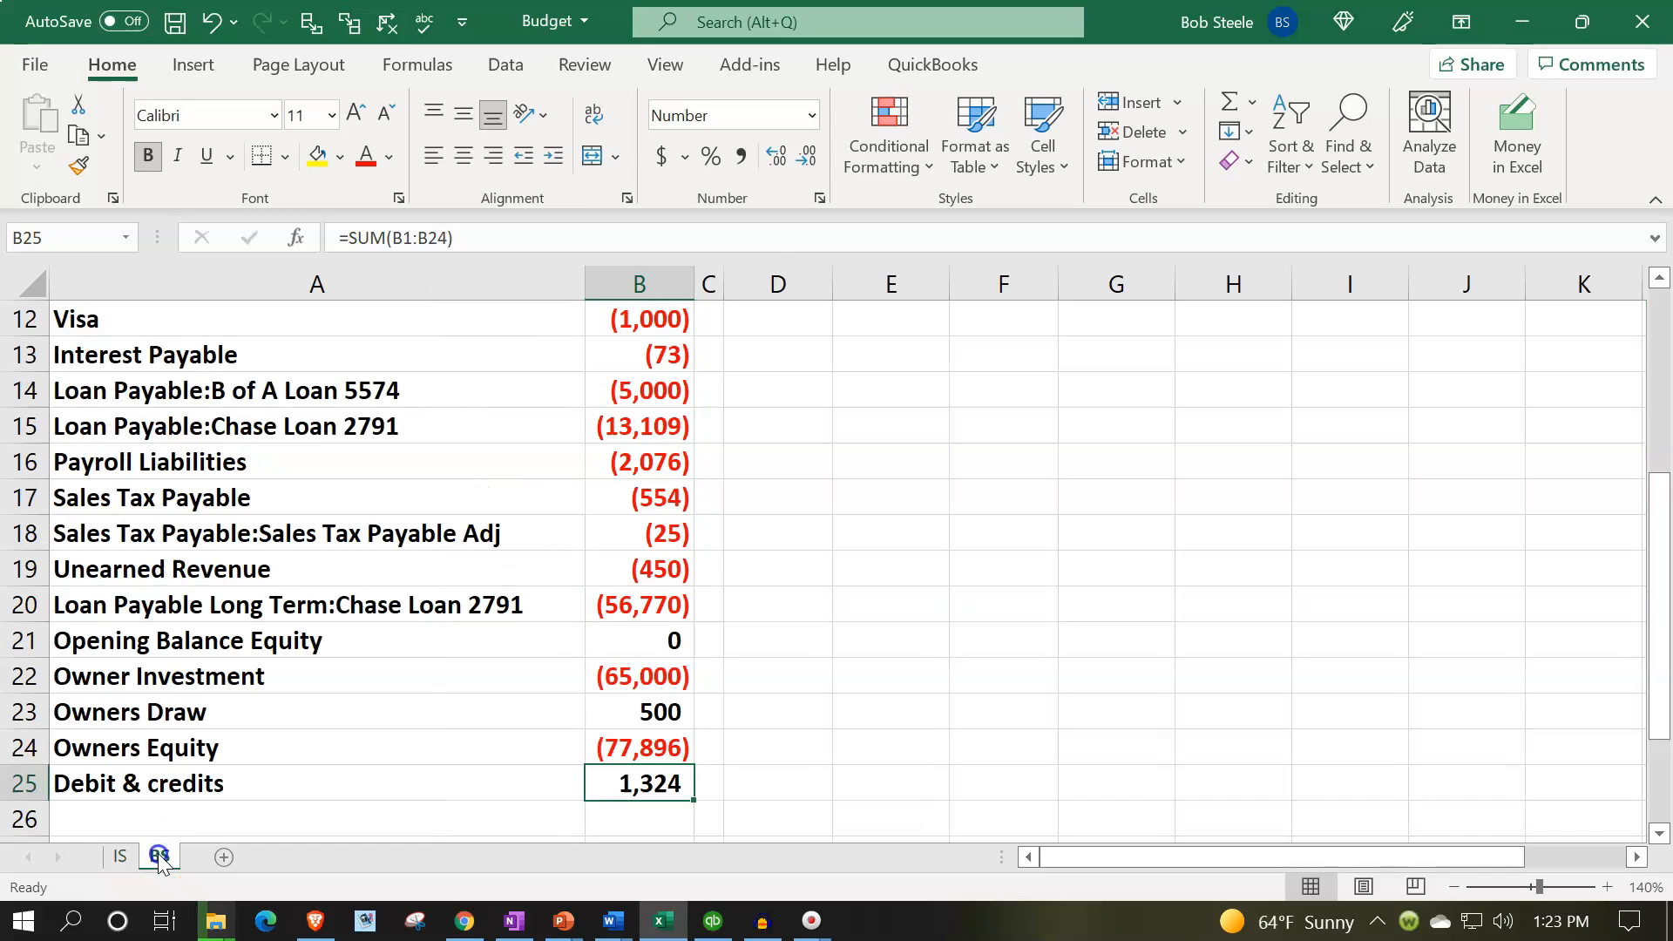
Replace the Owners Equity amount in B24 with the formula =-SUM(B1:B23) and underline the cell
left_click(598, 748)
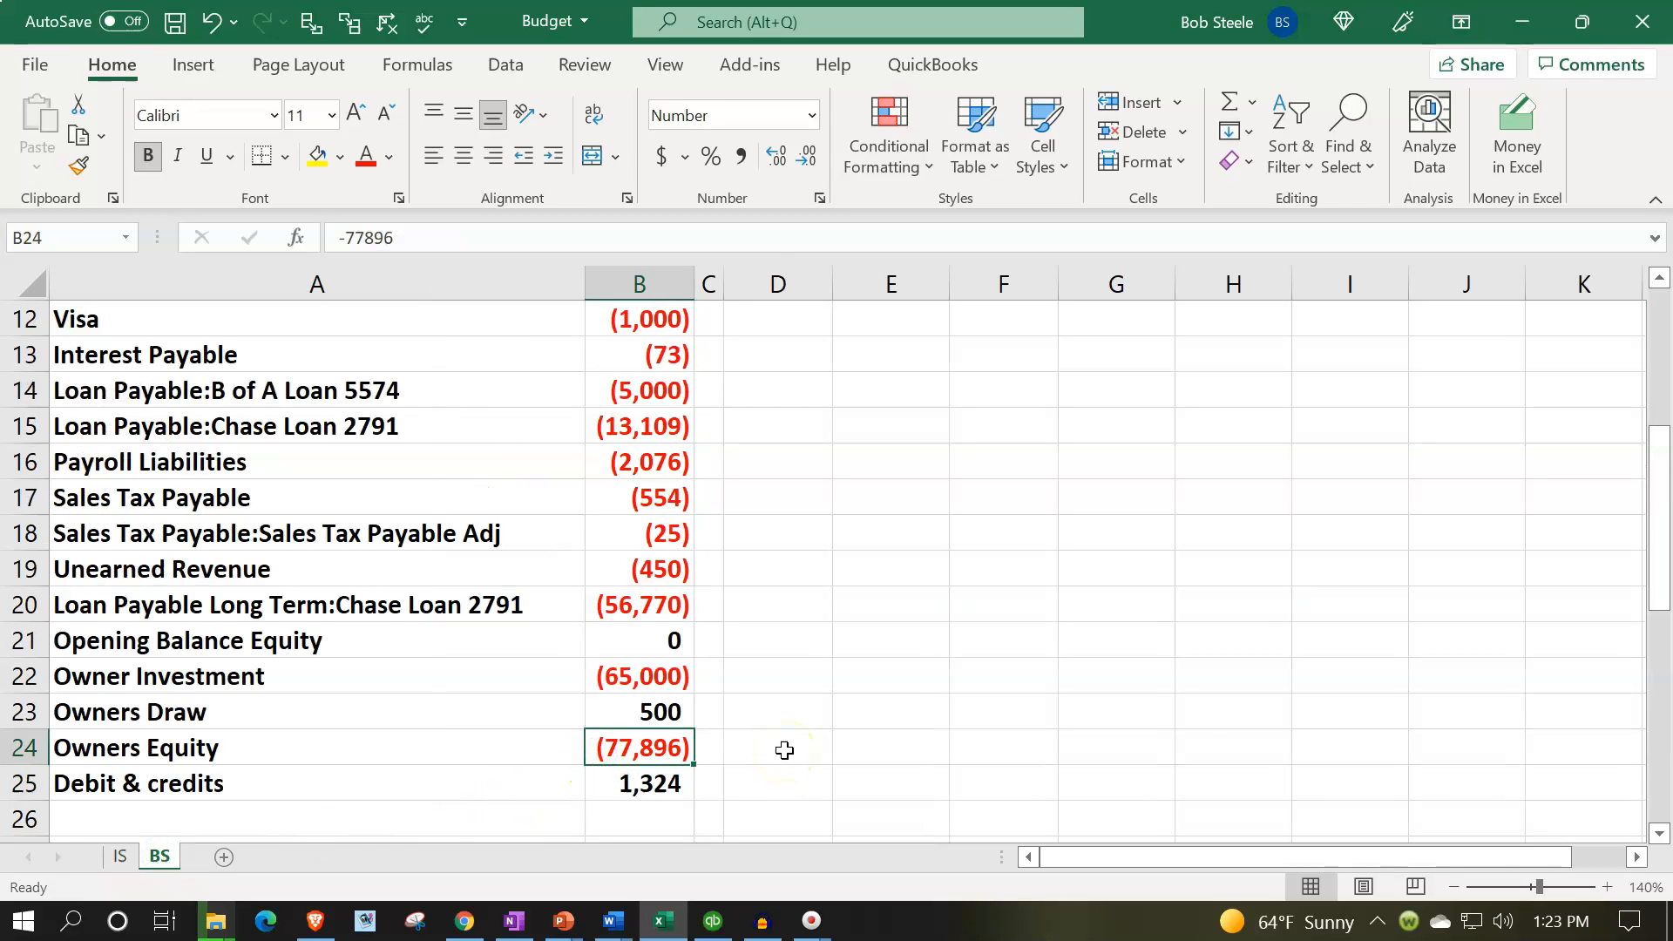
type("-sum(")
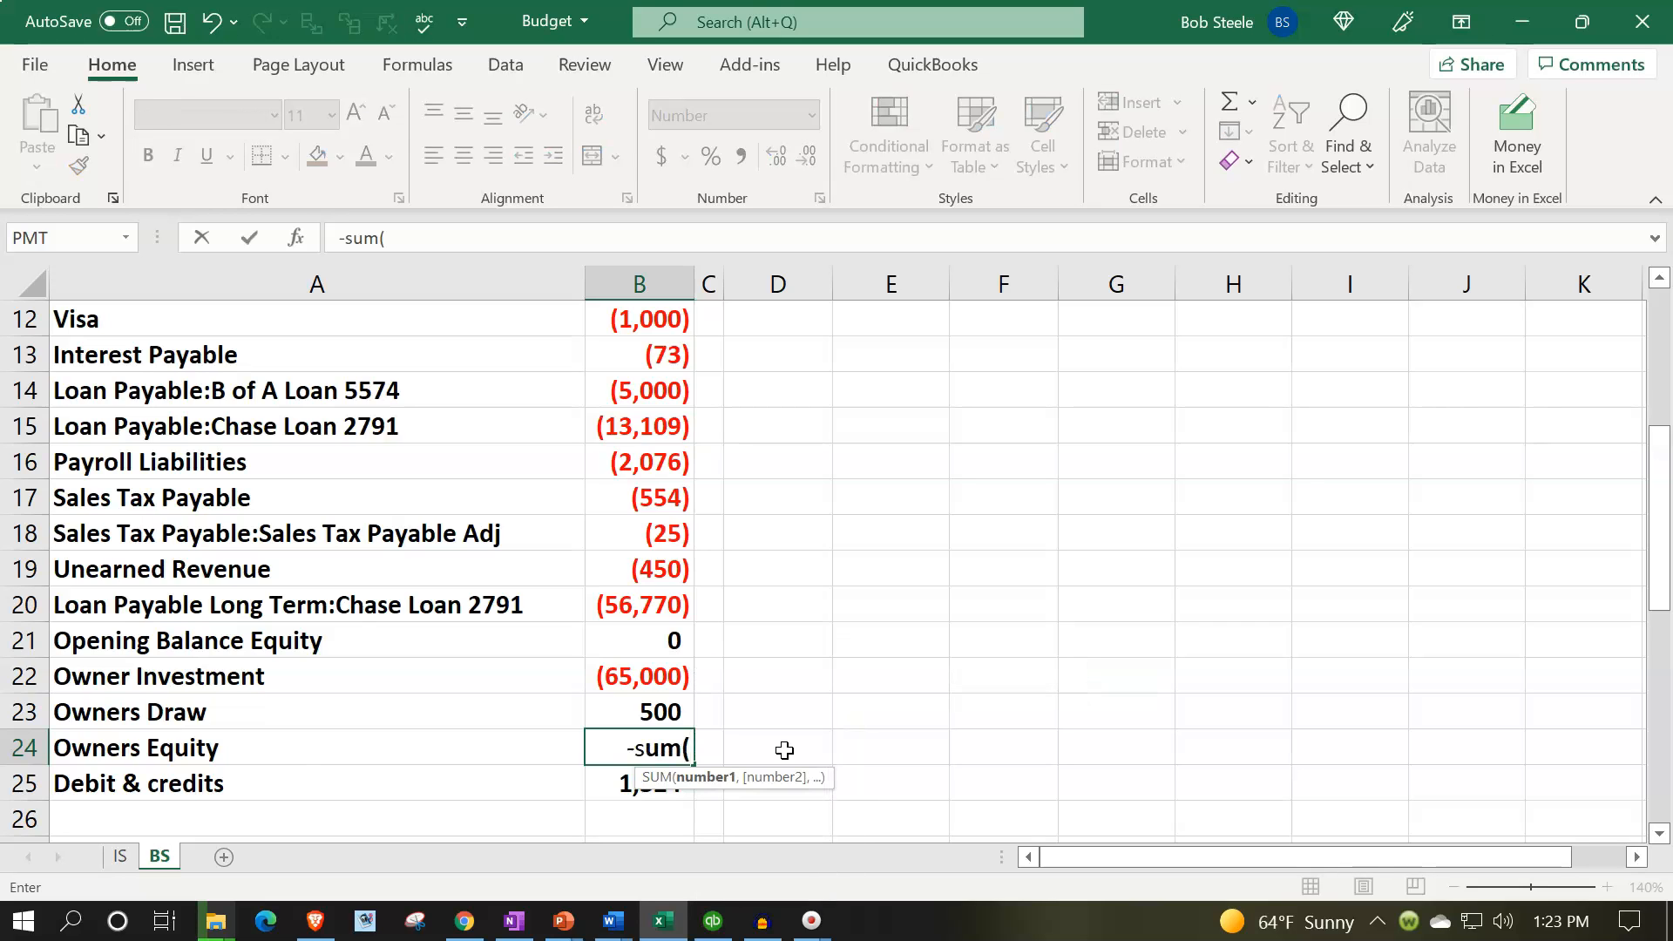
key("Up")
key("shift+Up")
key("shift+Up")
key("shift+Up")
key("shift+Up")
key("shift+Up")
key("shift+Up")
key("shift+Up")
key("shift+Up")
key("shift+Up")
key("shift+Up")
key("shift+Up")
key("shift+Up")
key("shift+Up")
key("shift+Up")
key("shift+Up")
key("shift+Up")
key("shift+Up")
key("shift+Up")
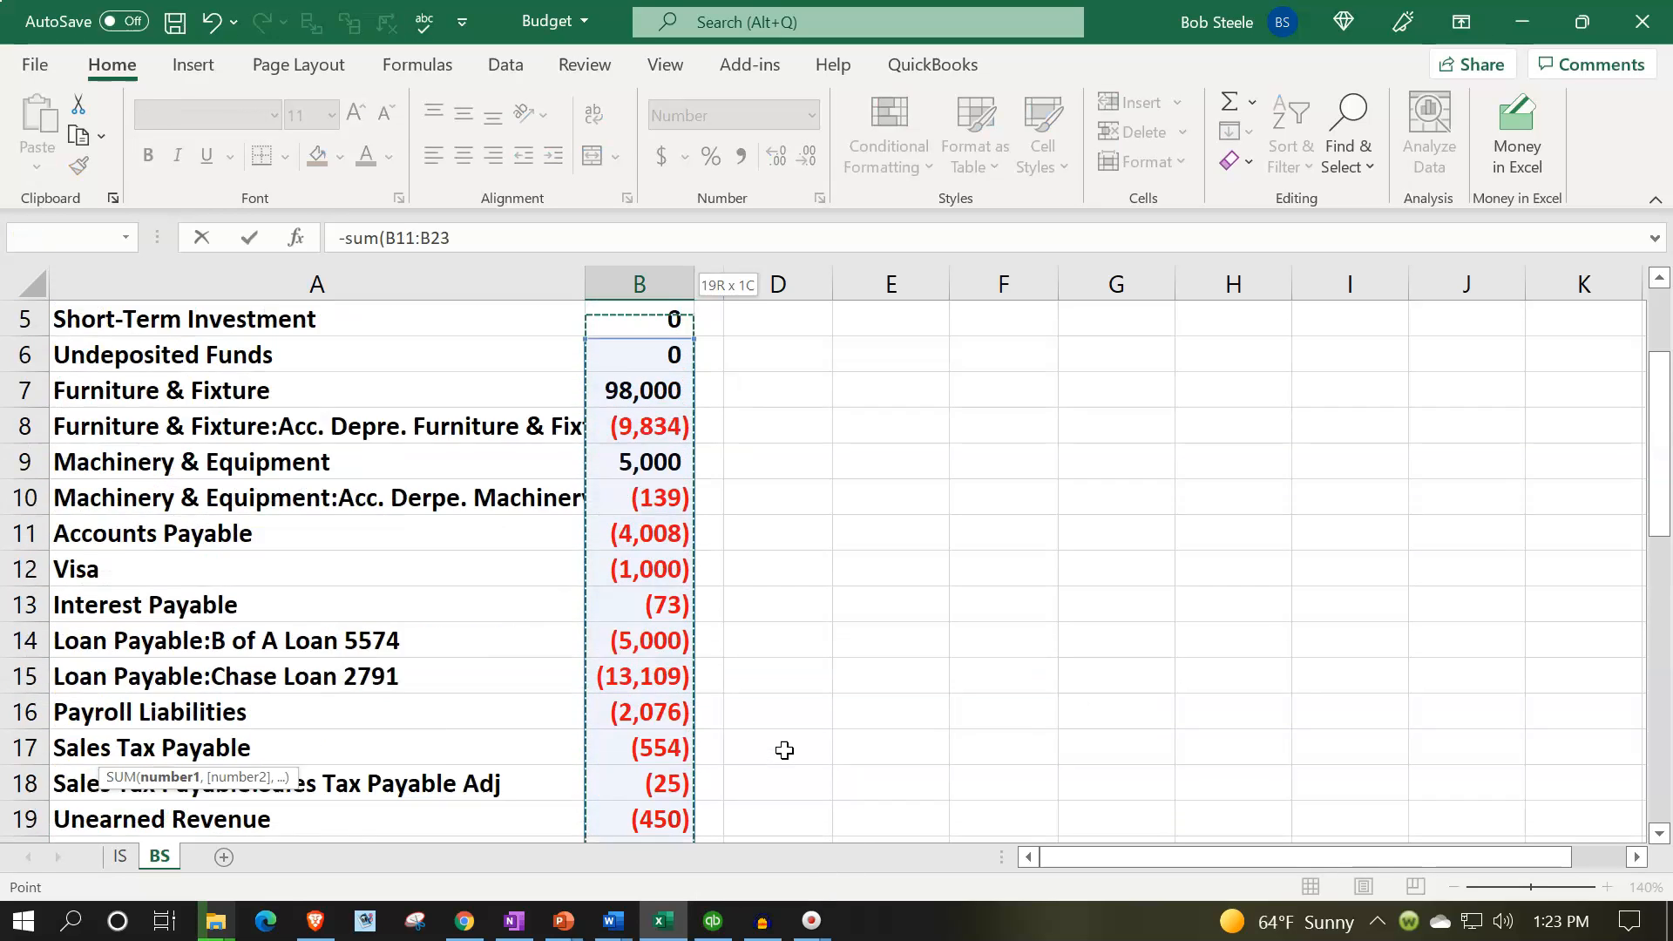
key("shift+Up")
key("shift+Up")
key("shift+Up")
key("shift+Up")
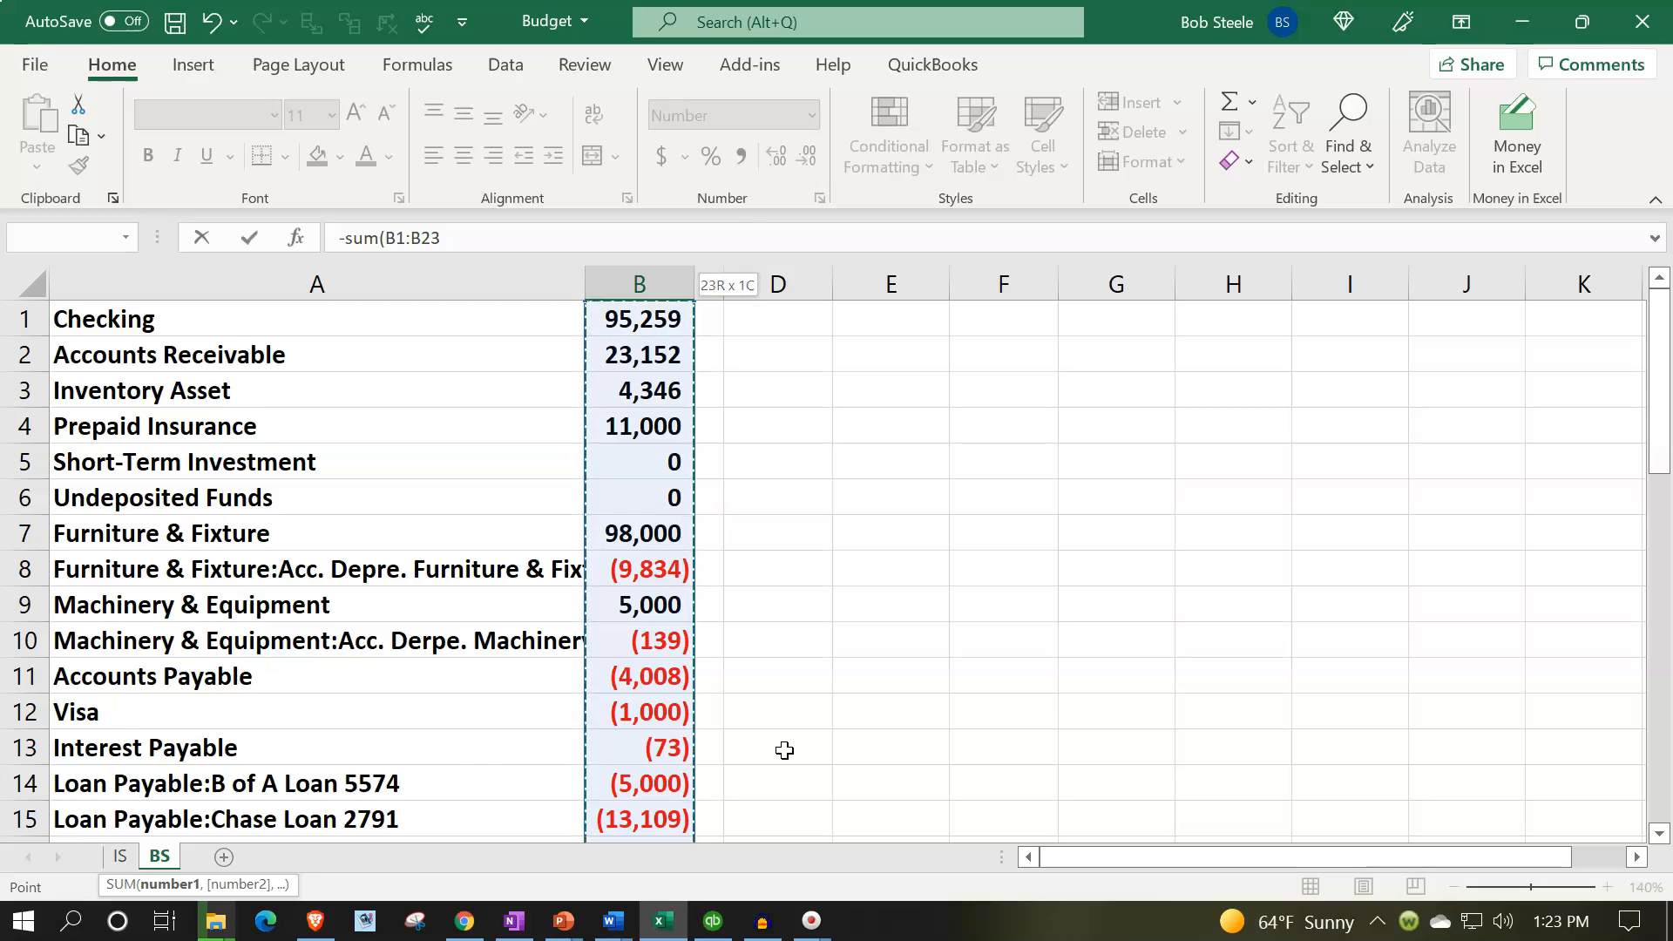
key("Return")
key("Up")
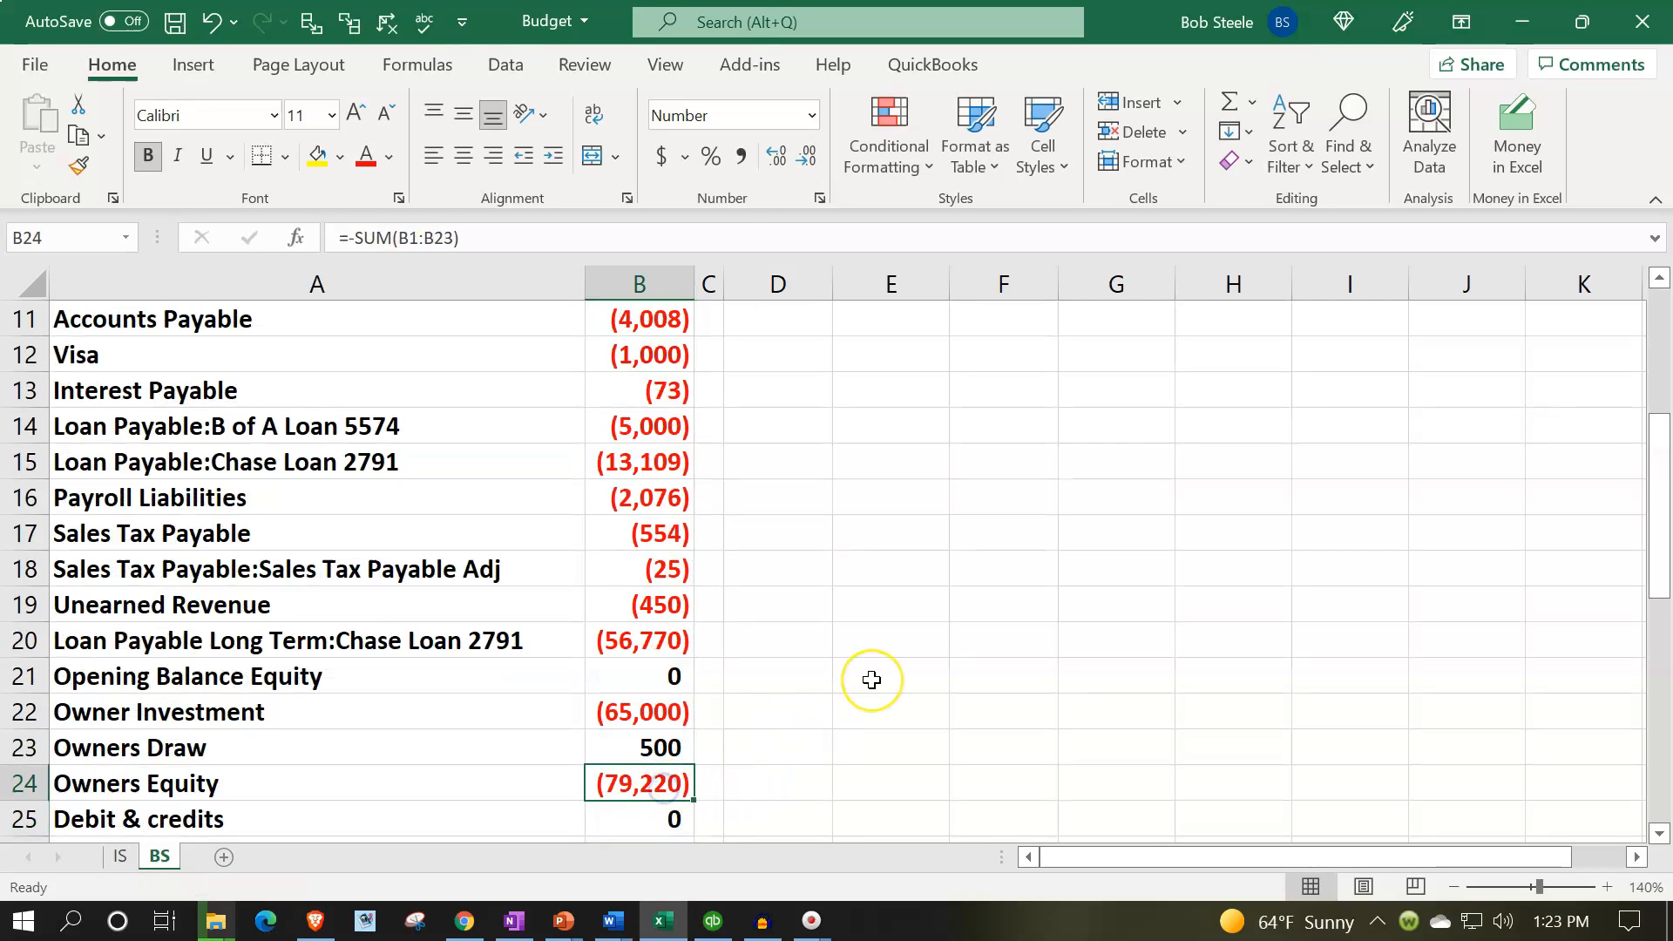
left_click(211, 159)
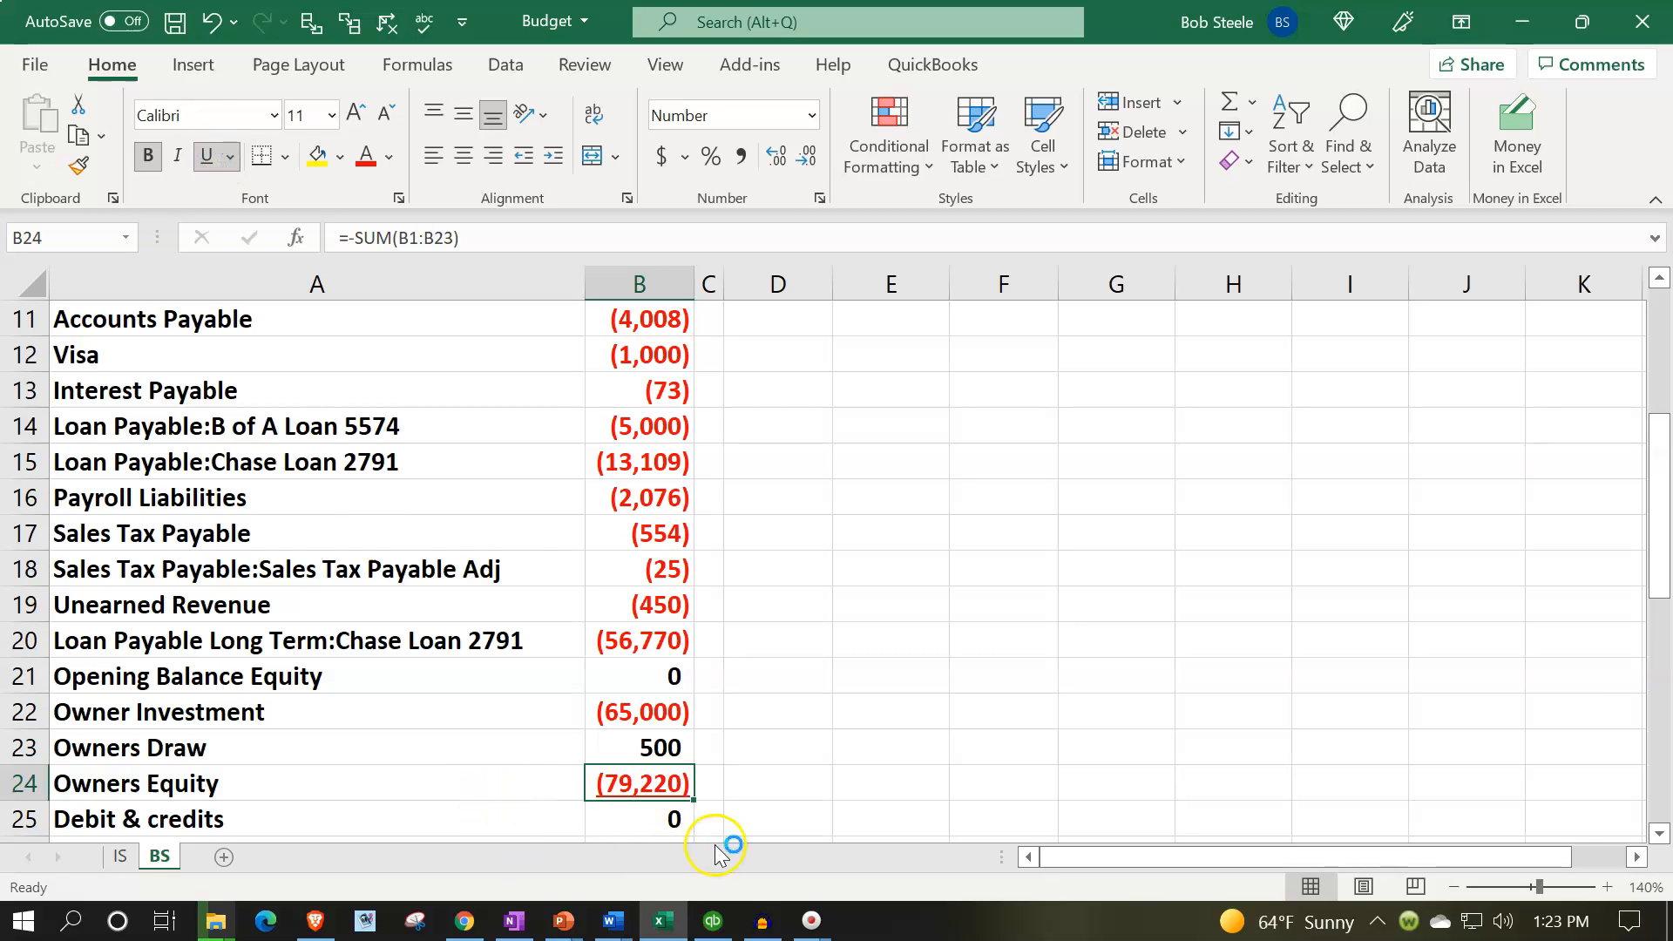
Check total assets on the QuickBooks Balance Sheet report against the sum of the asset amounts B1:B10 in the Excel BS sheet
left_click(716, 921)
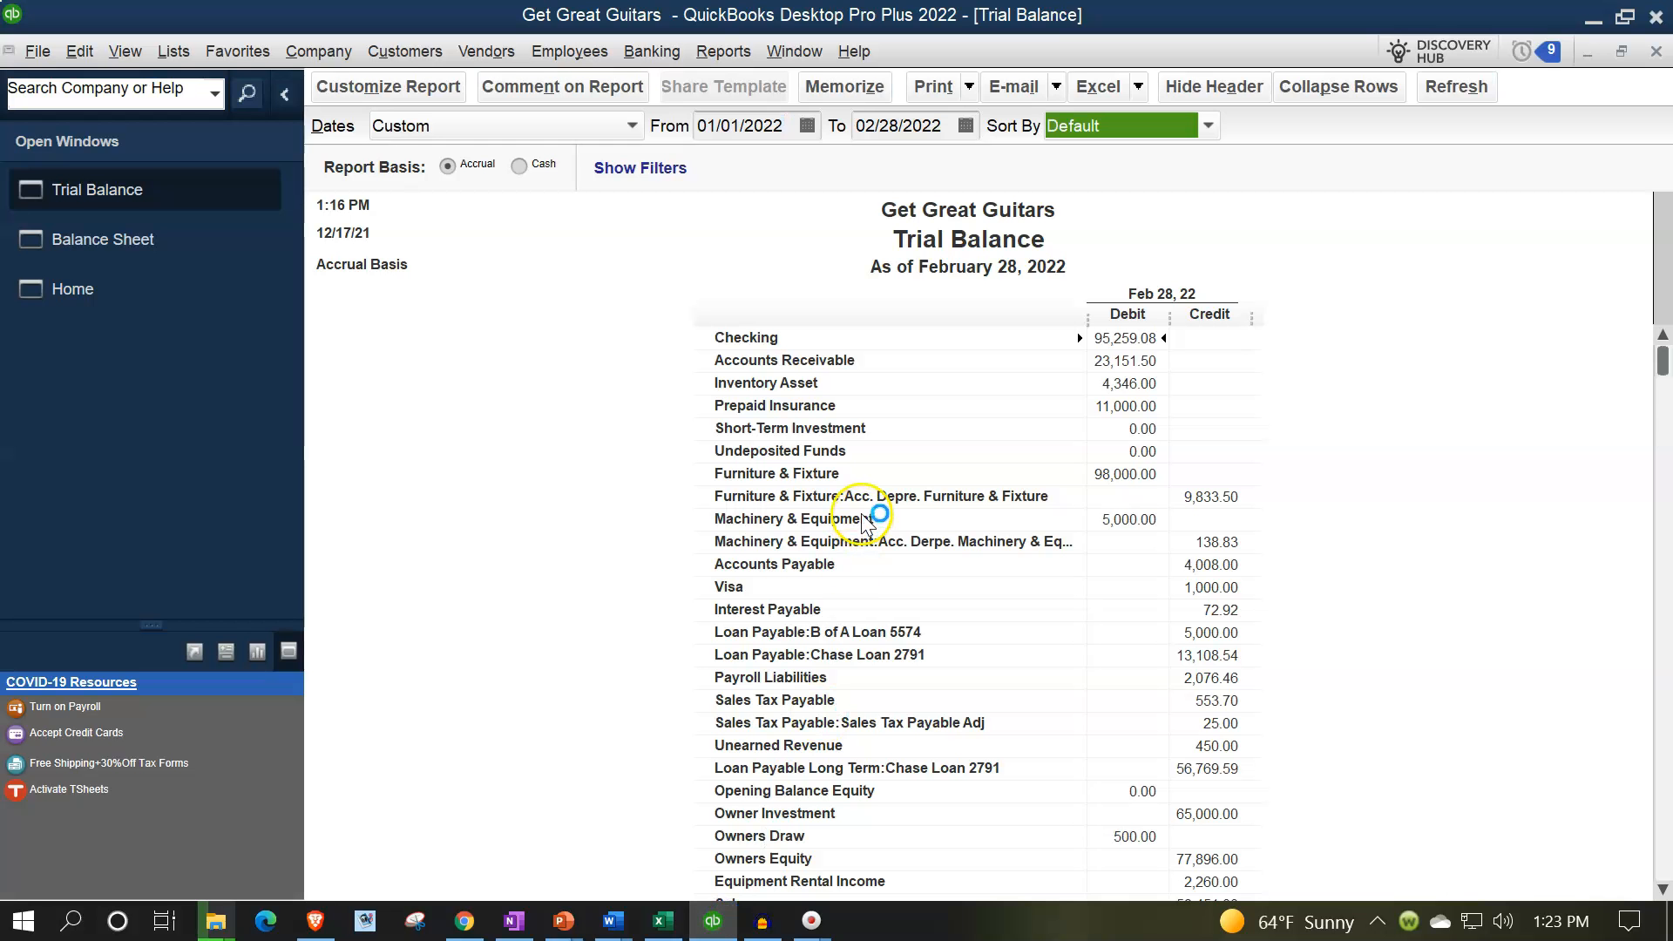
left_click(170, 242)
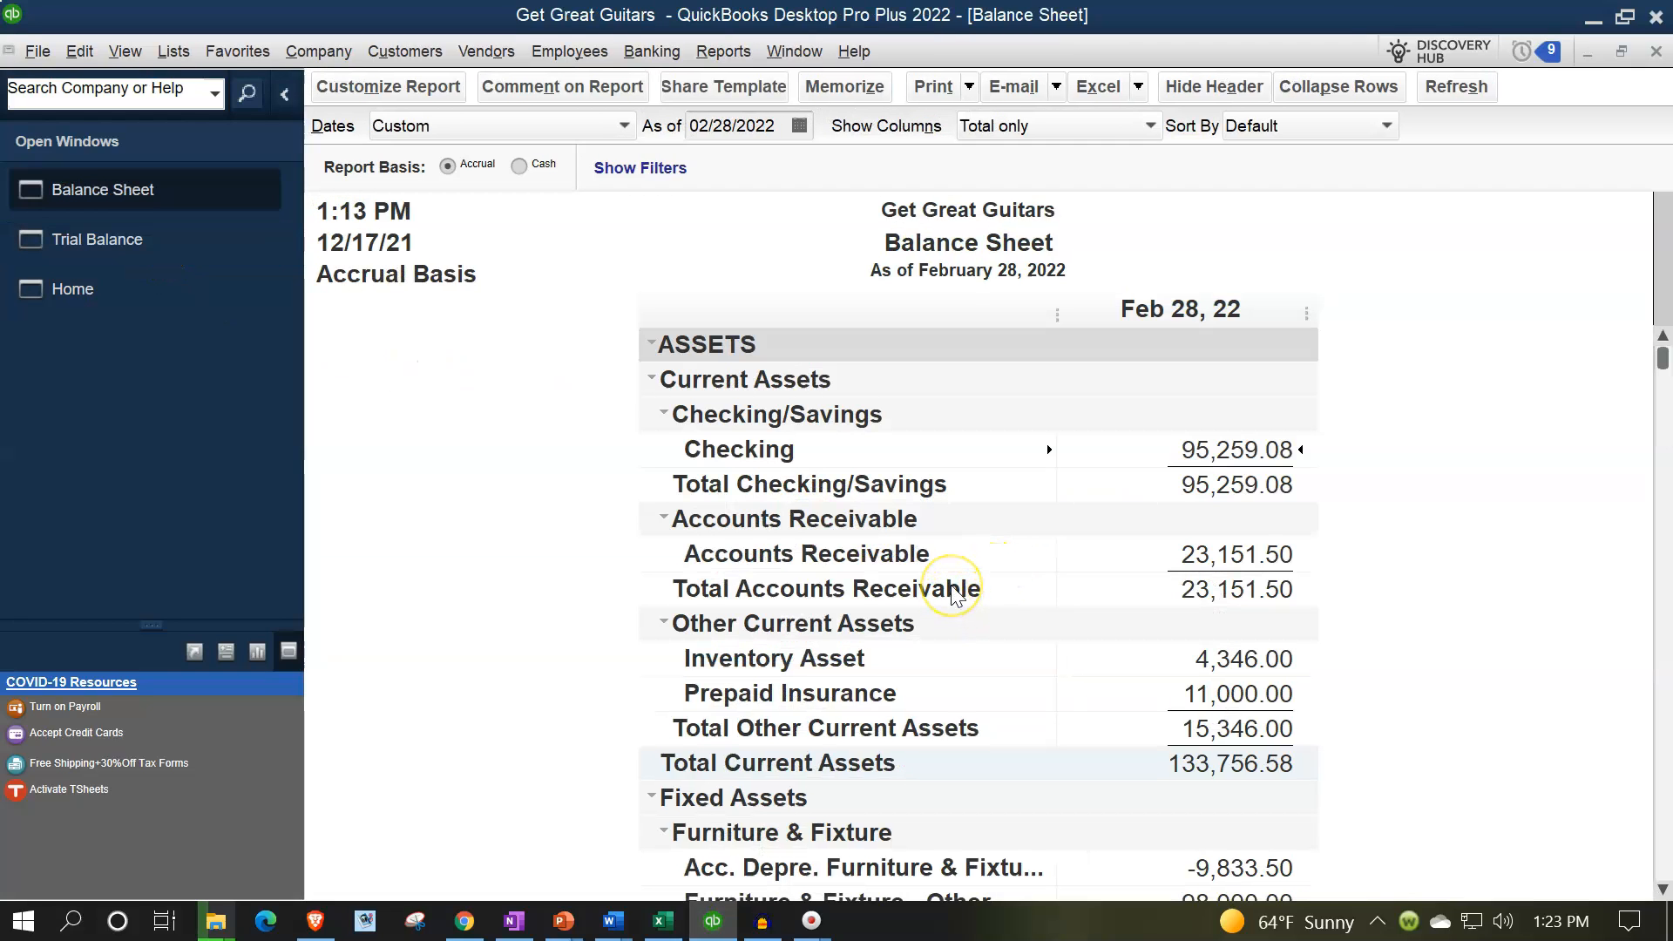
scroll(955, 595, "down", 1)
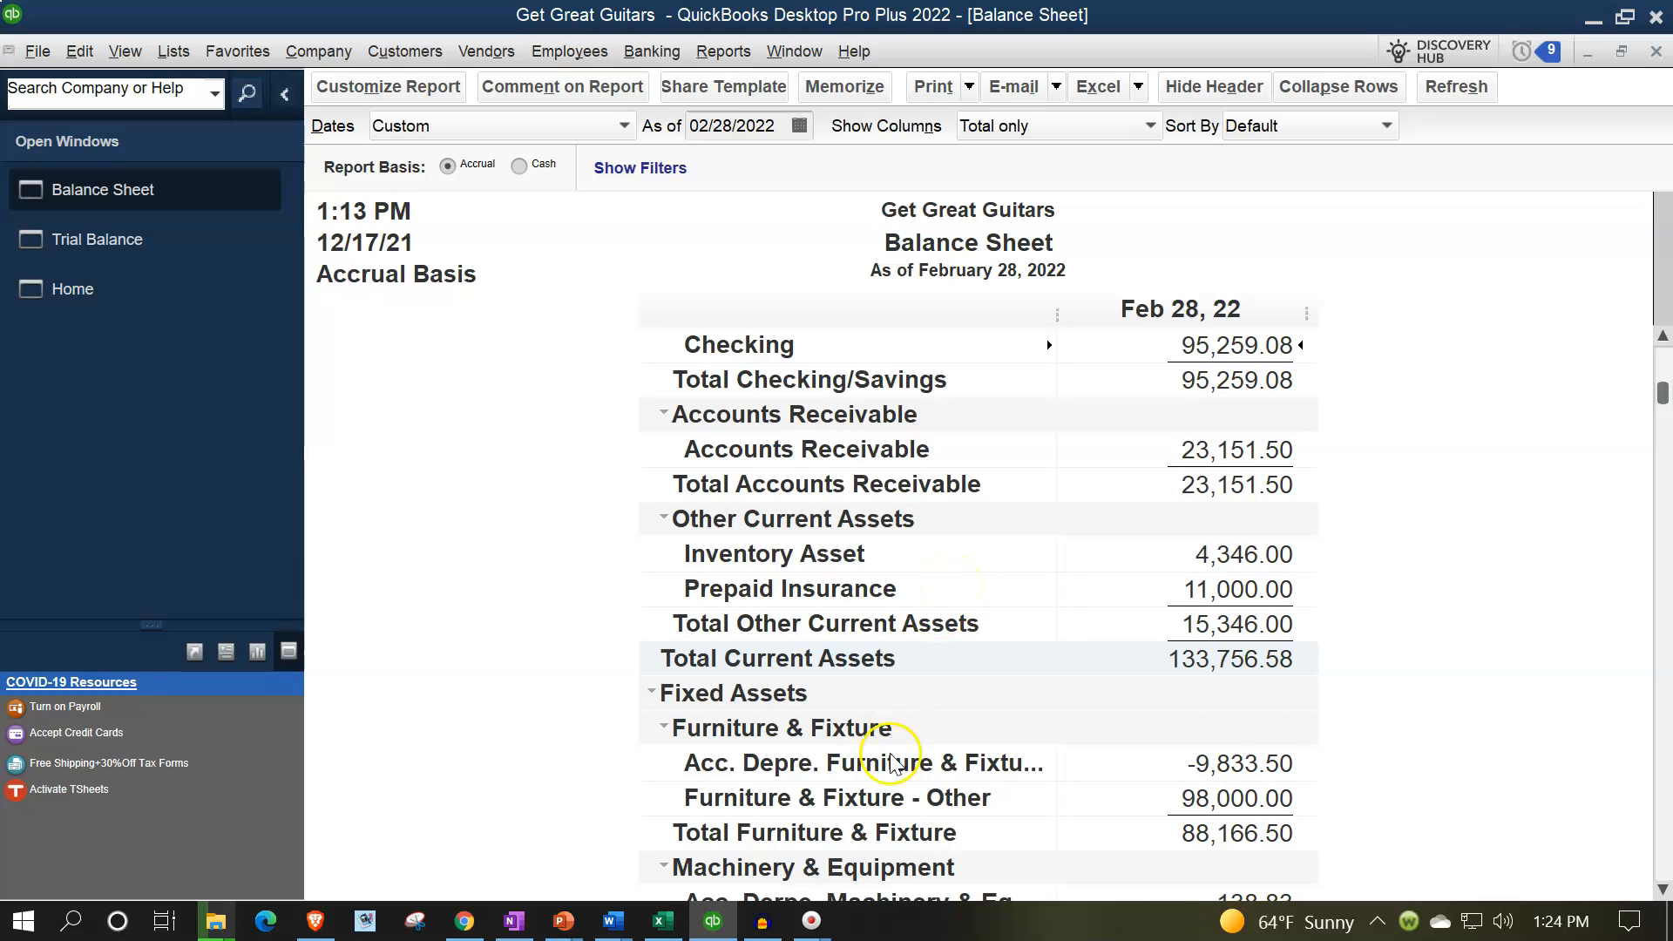
scroll(908, 660, "down", 2)
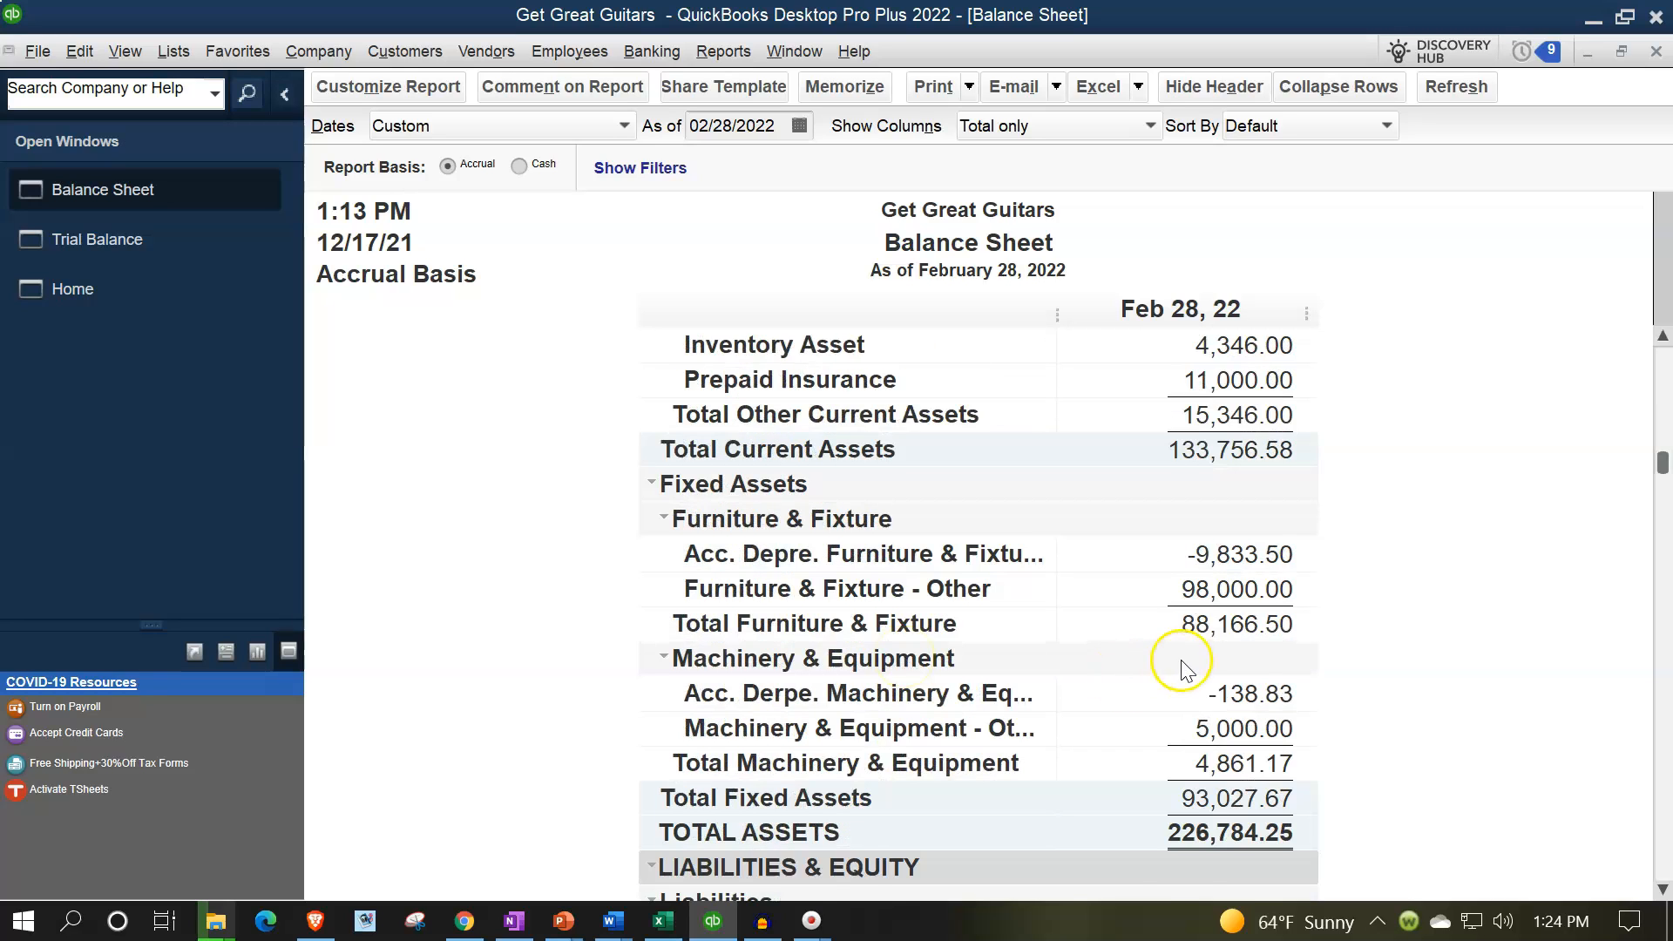
scroll(1176, 666, "down", 1)
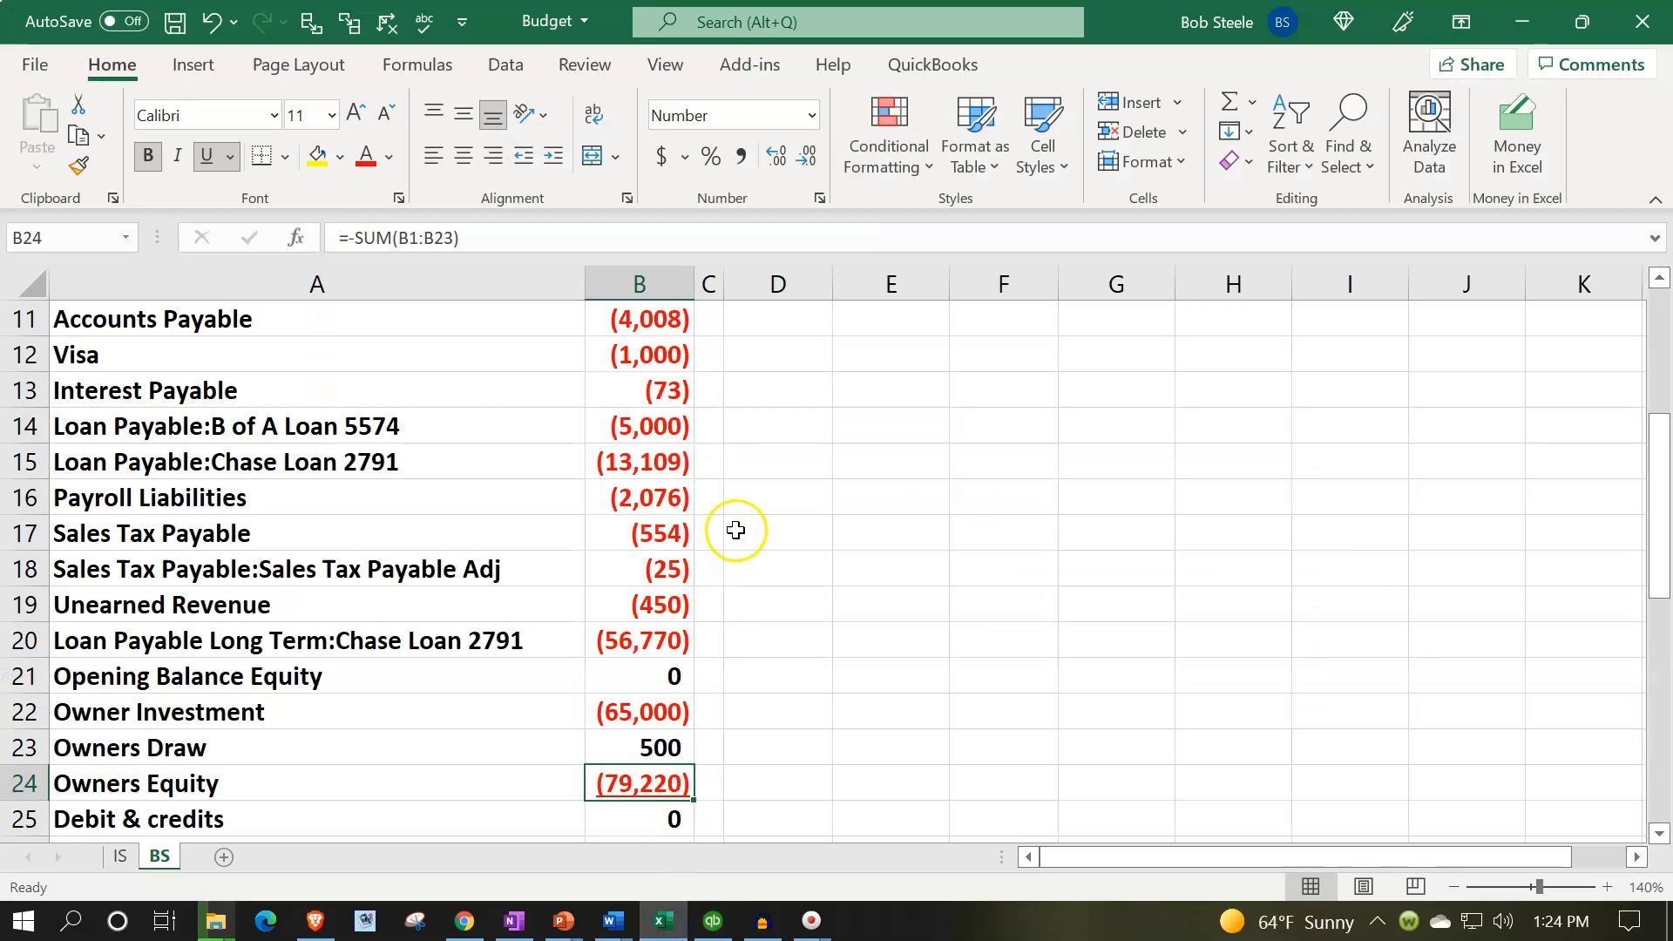
scroll(688, 418, "up", 4)
left_click_drag(650, 322, 632, 655)
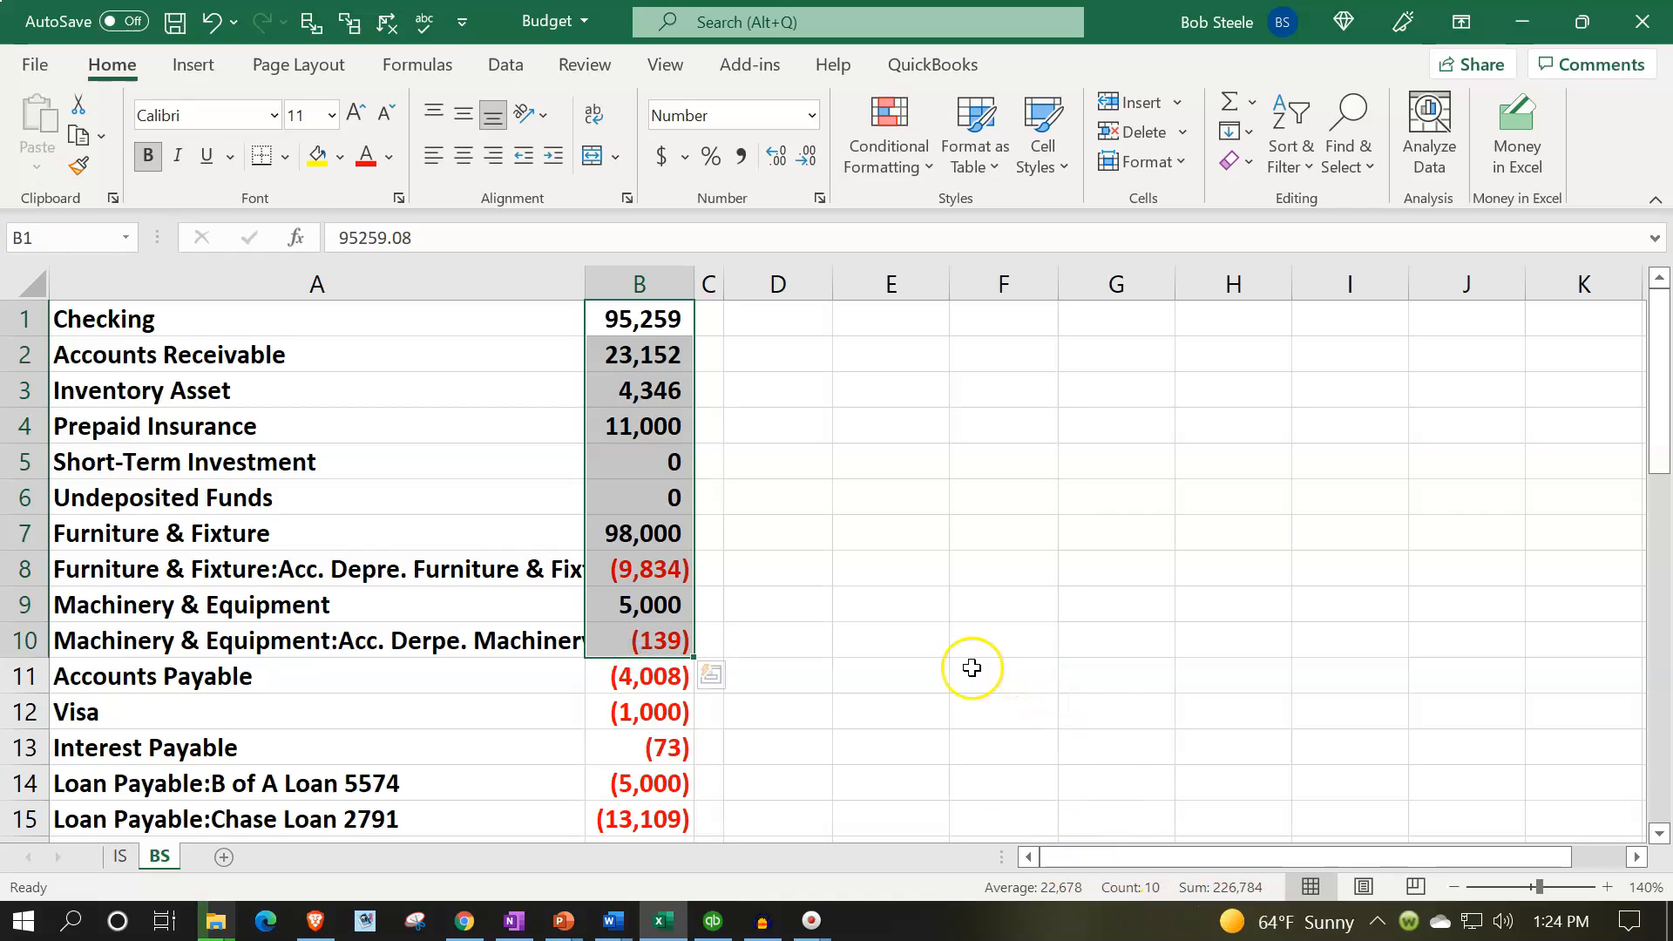
Check total liabilities on the QuickBooks Balance Sheet report against the sum of the liability amounts B11:B20 in Excel
scroll(969, 666, "down", 3)
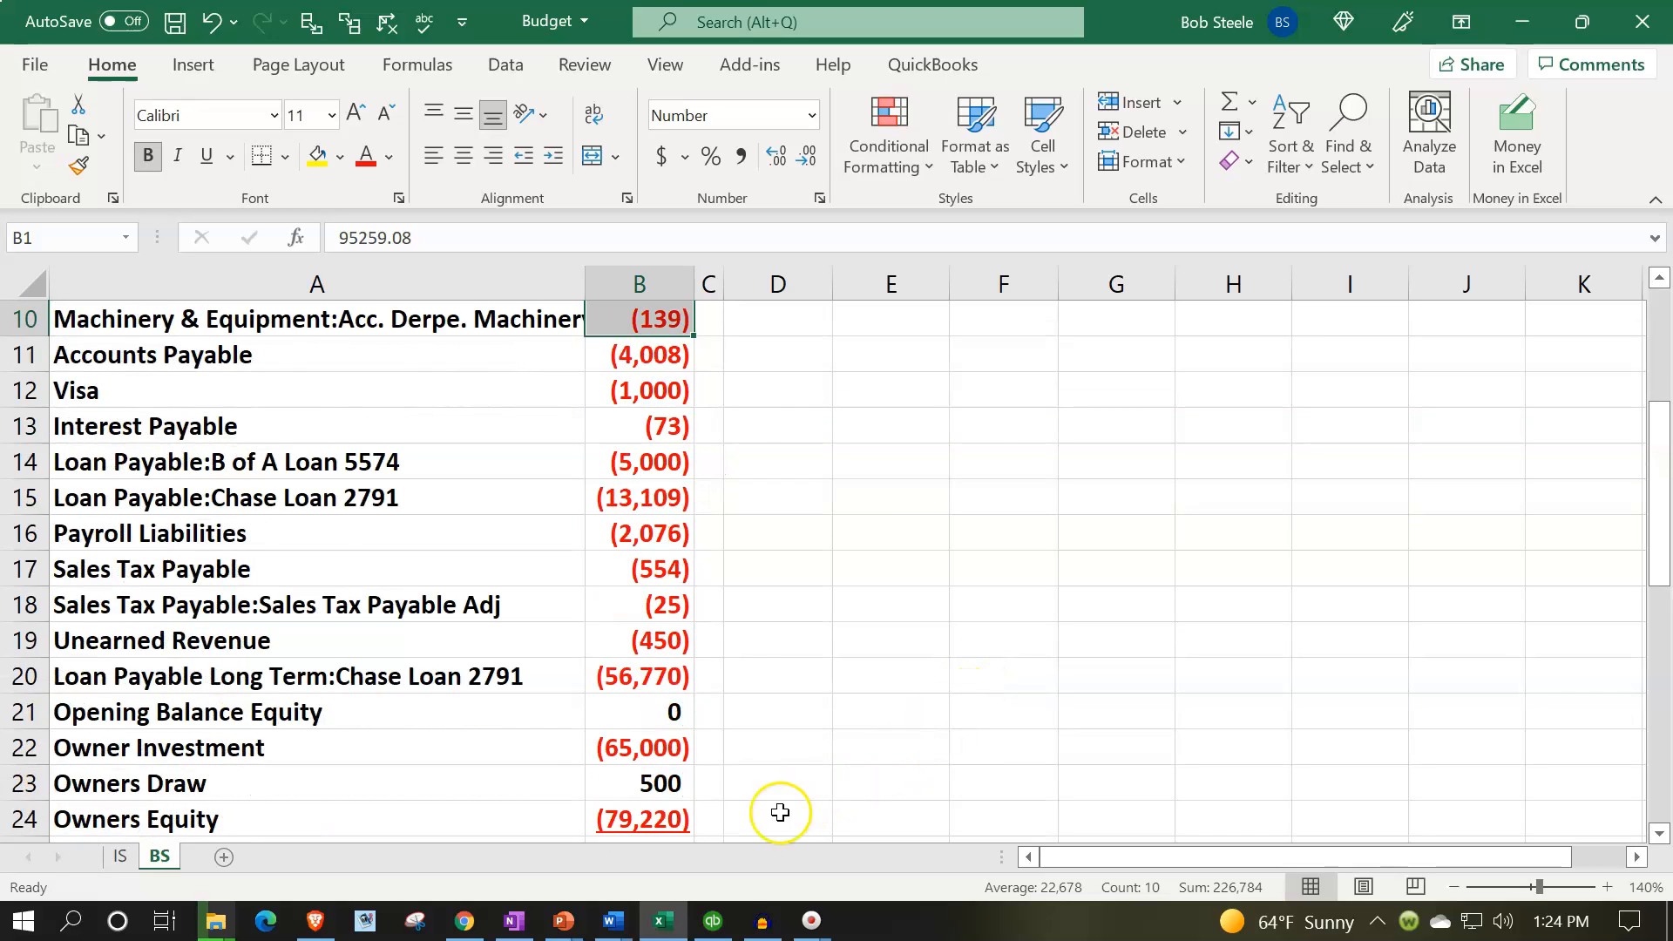
left_click(663, 924)
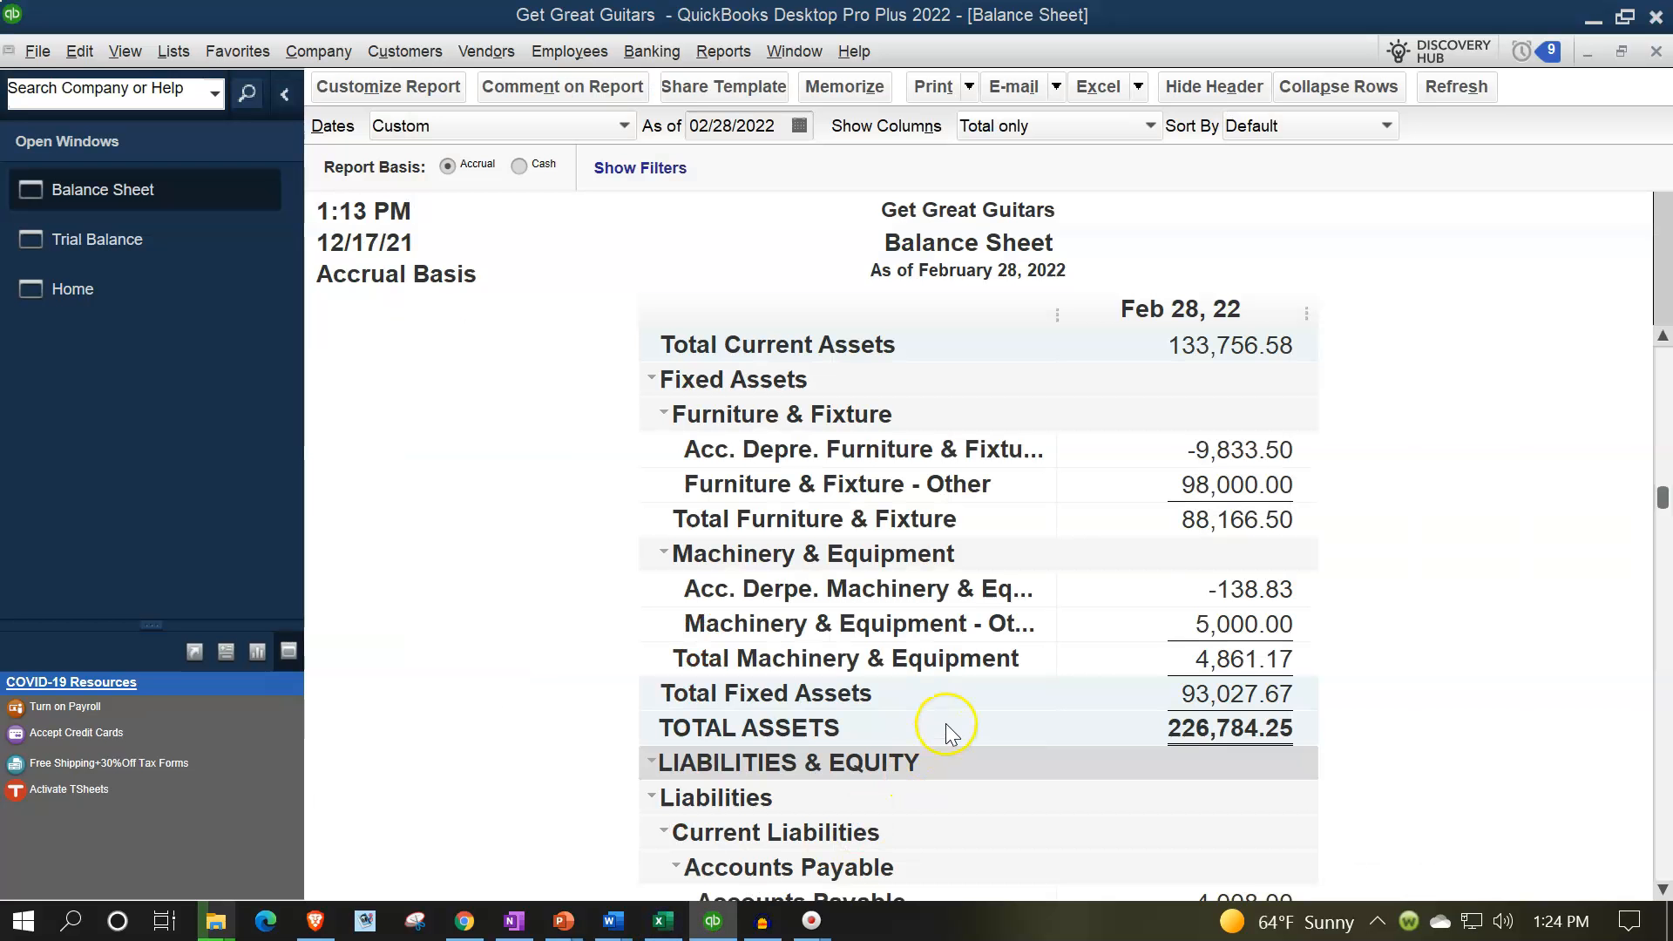
scroll(948, 732, "down", 5)
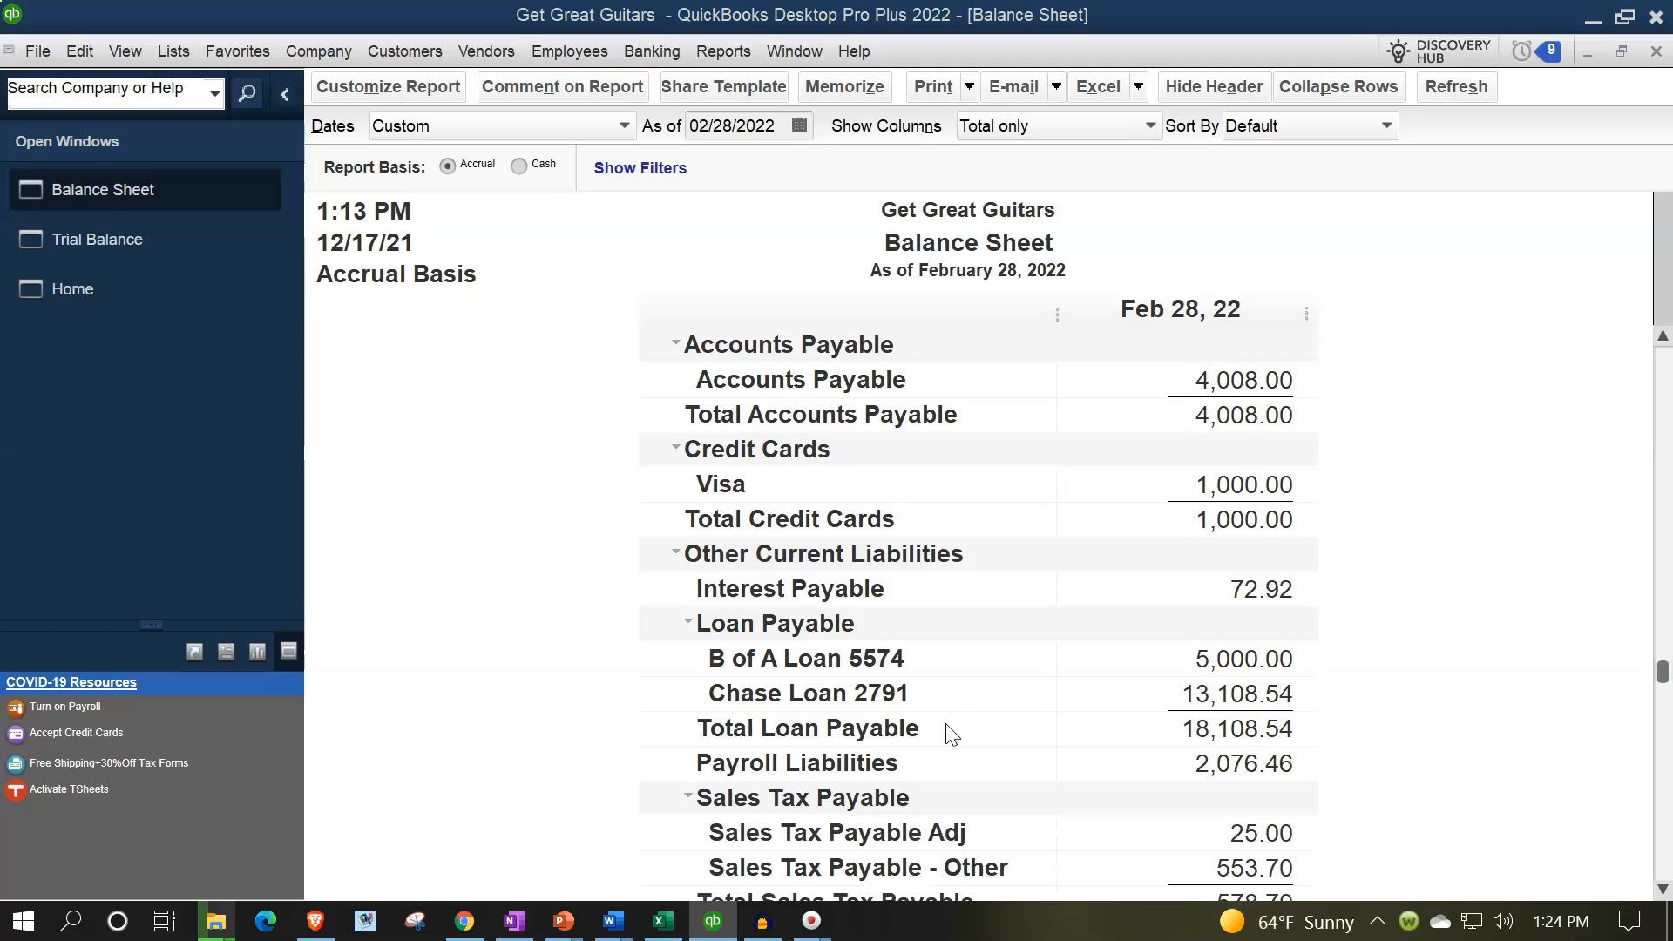
scroll(952, 733, "down", 2)
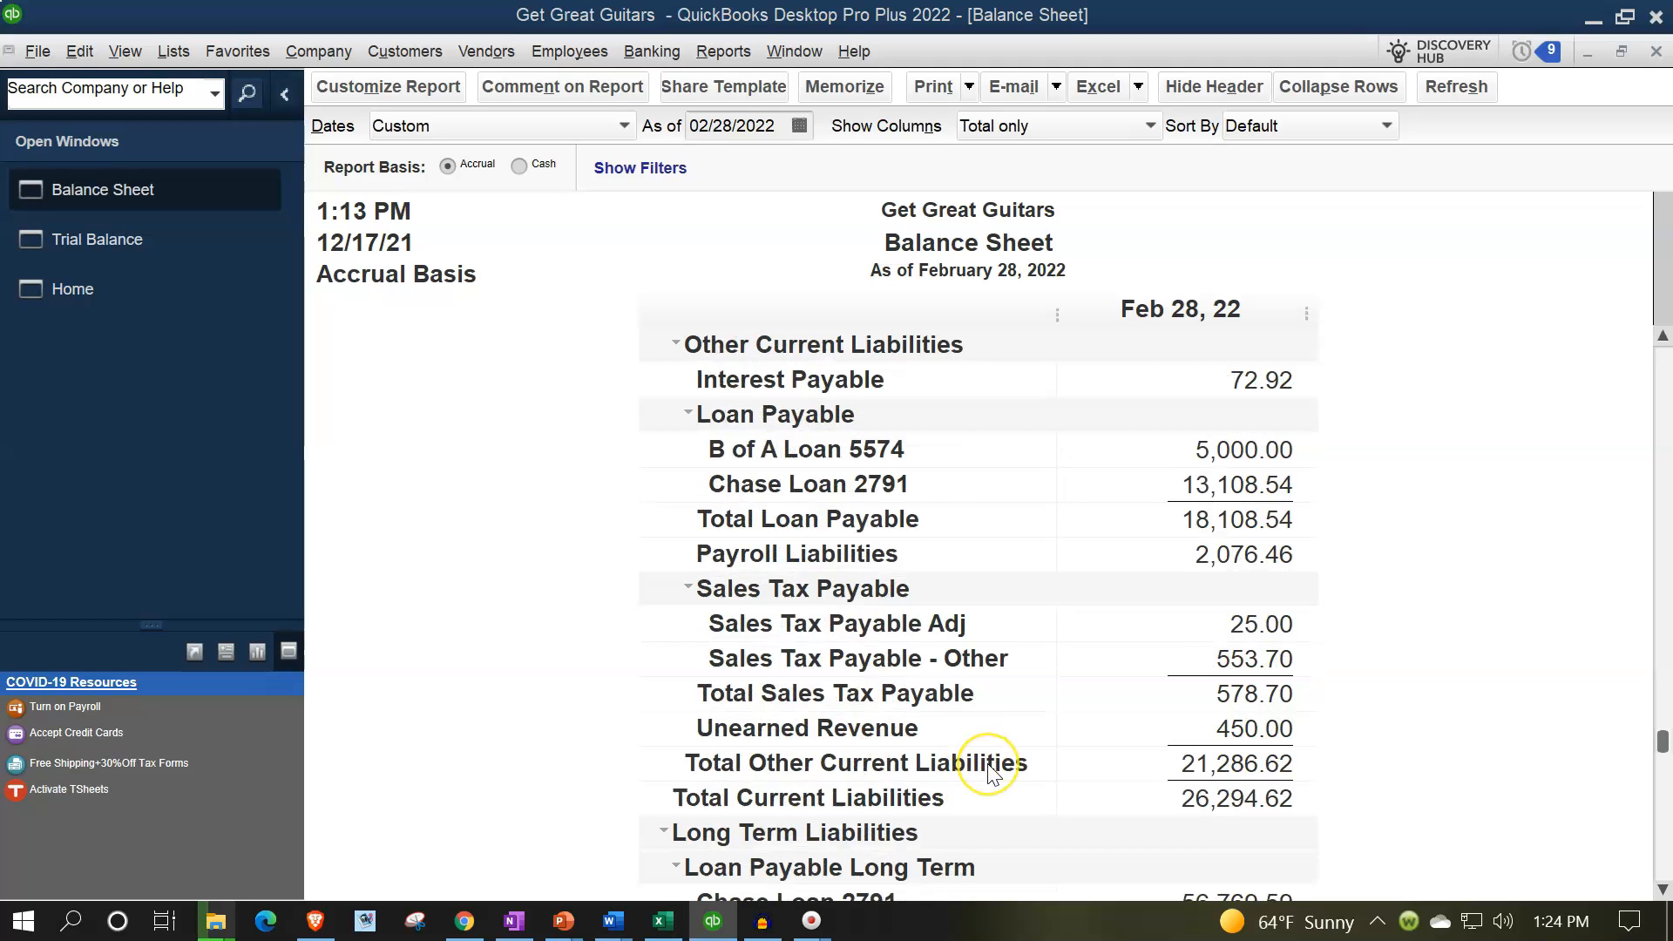
scroll(990, 765, "down", 1)
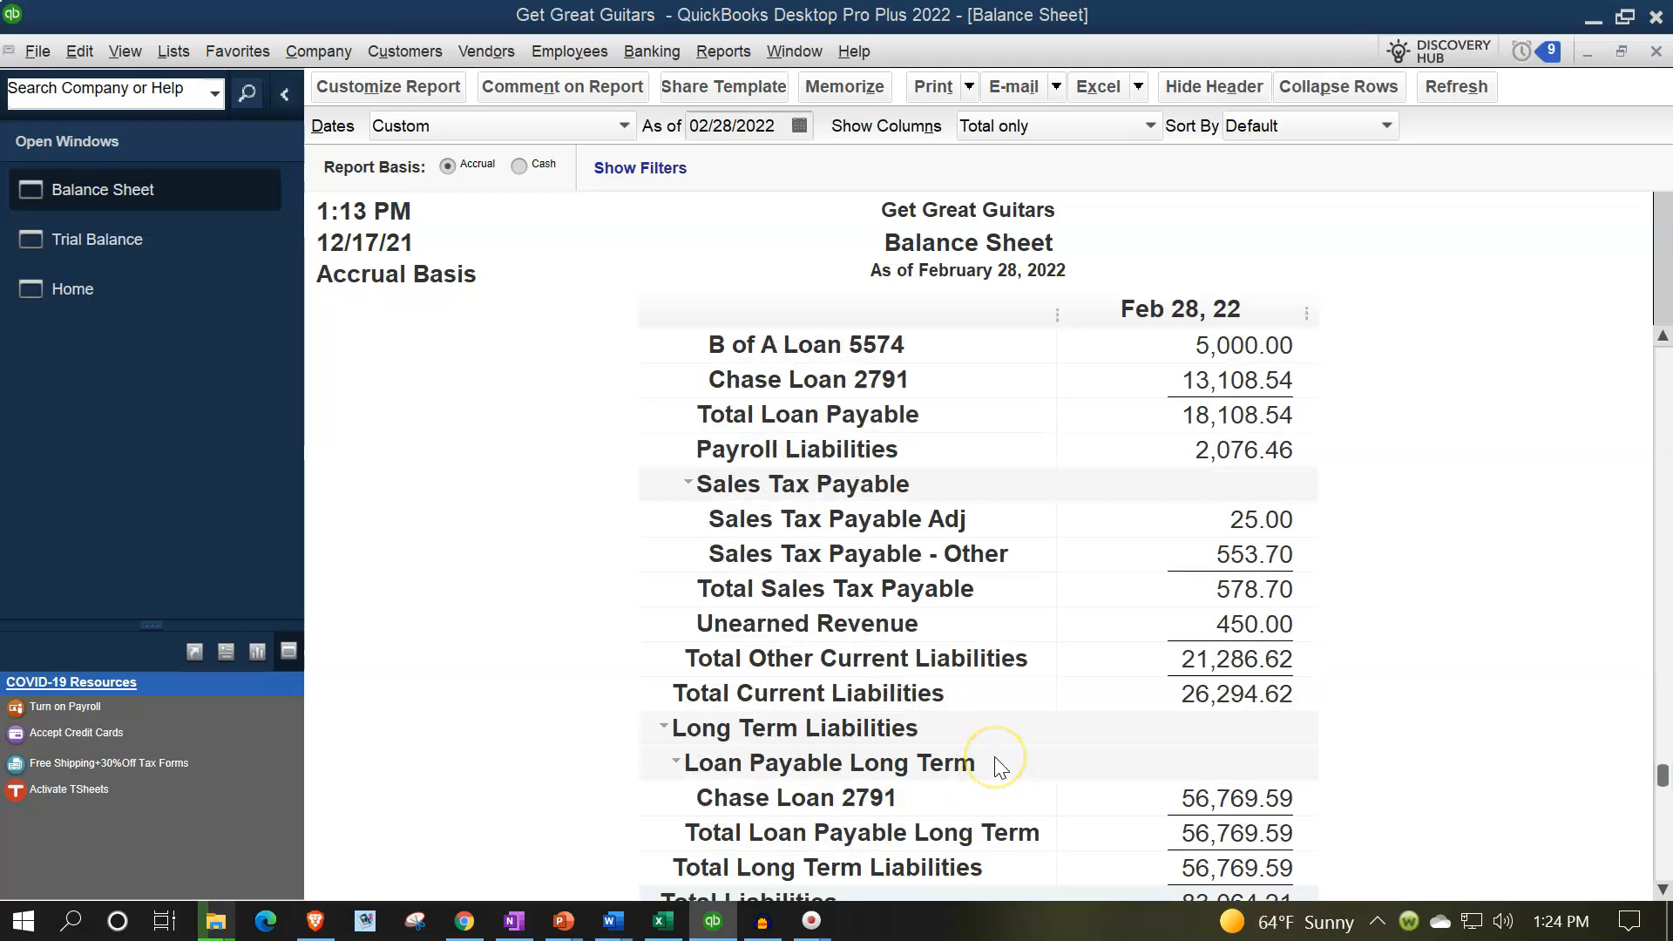
scroll(1000, 767, "down", 1)
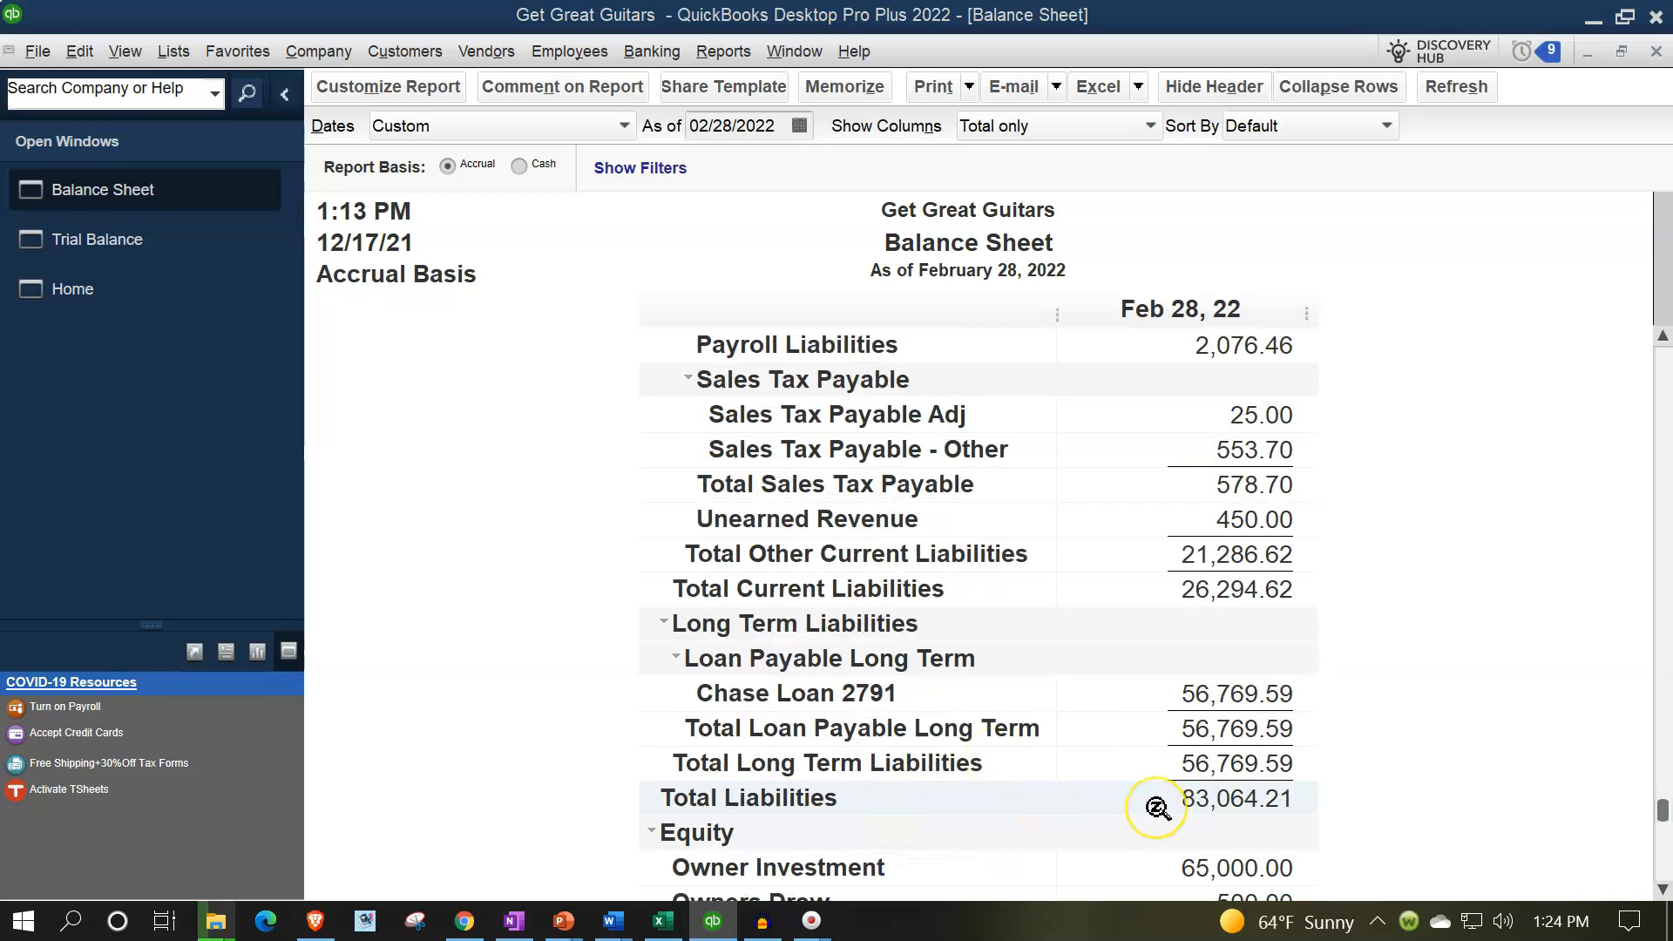
left_click(663, 921)
left_click_drag(649, 358, 655, 672)
left_click(1198, 893)
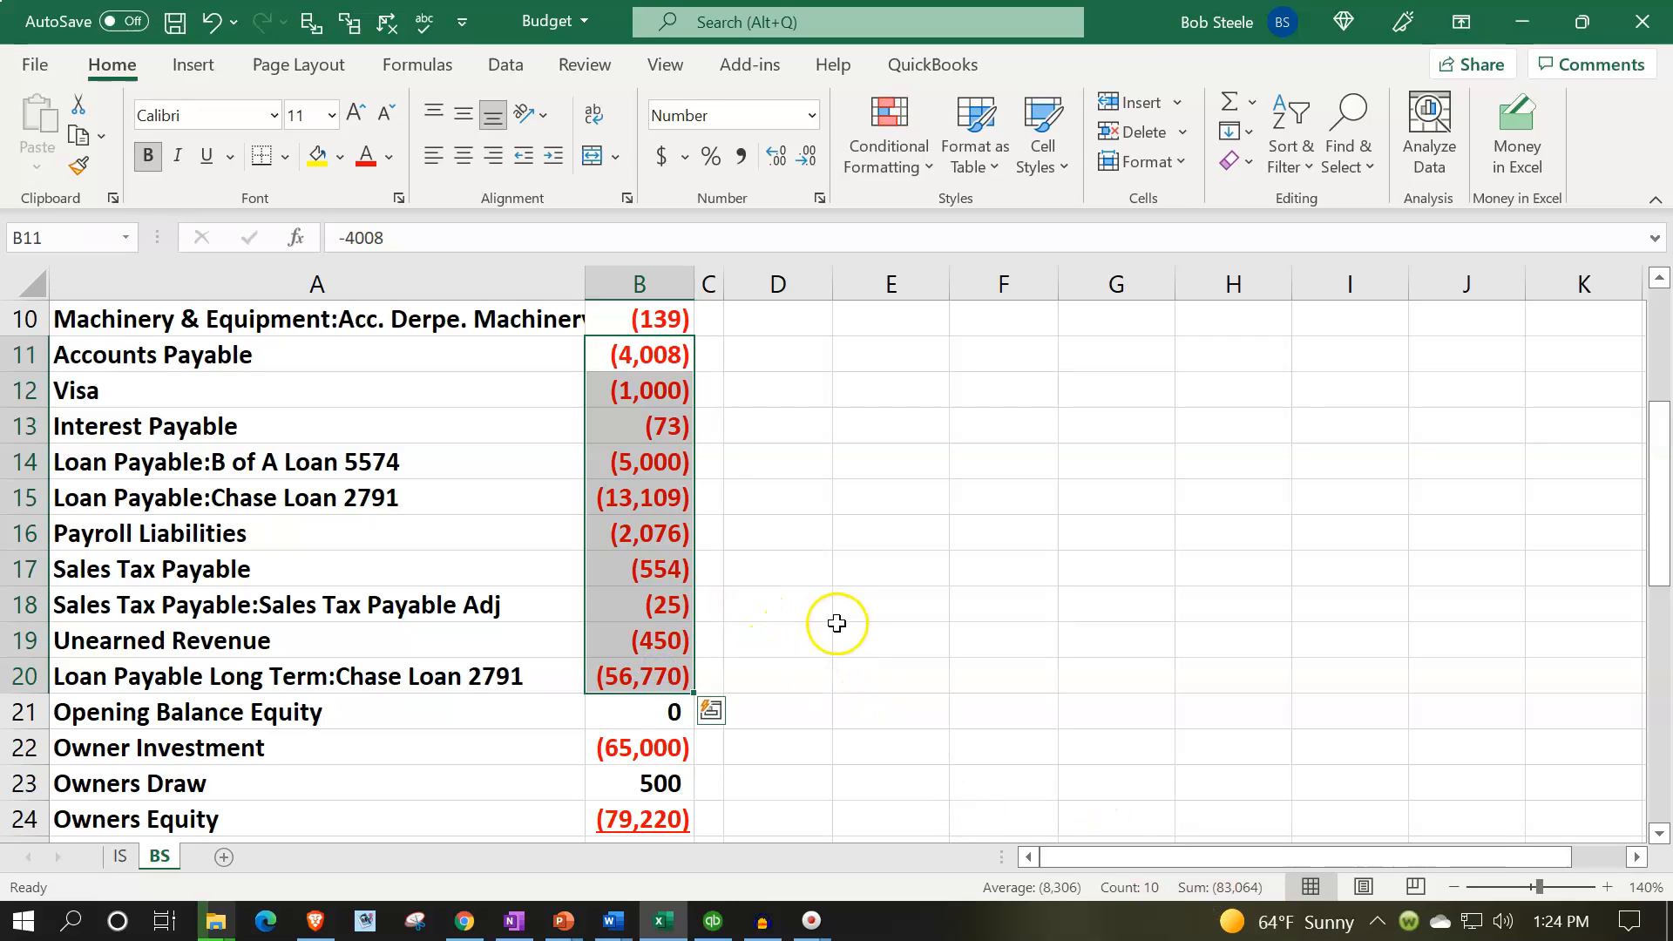
Check total equity on the QuickBooks Balance Sheet report against the sum of the equity amounts B21:B24 in Excel
left_click(712, 921)
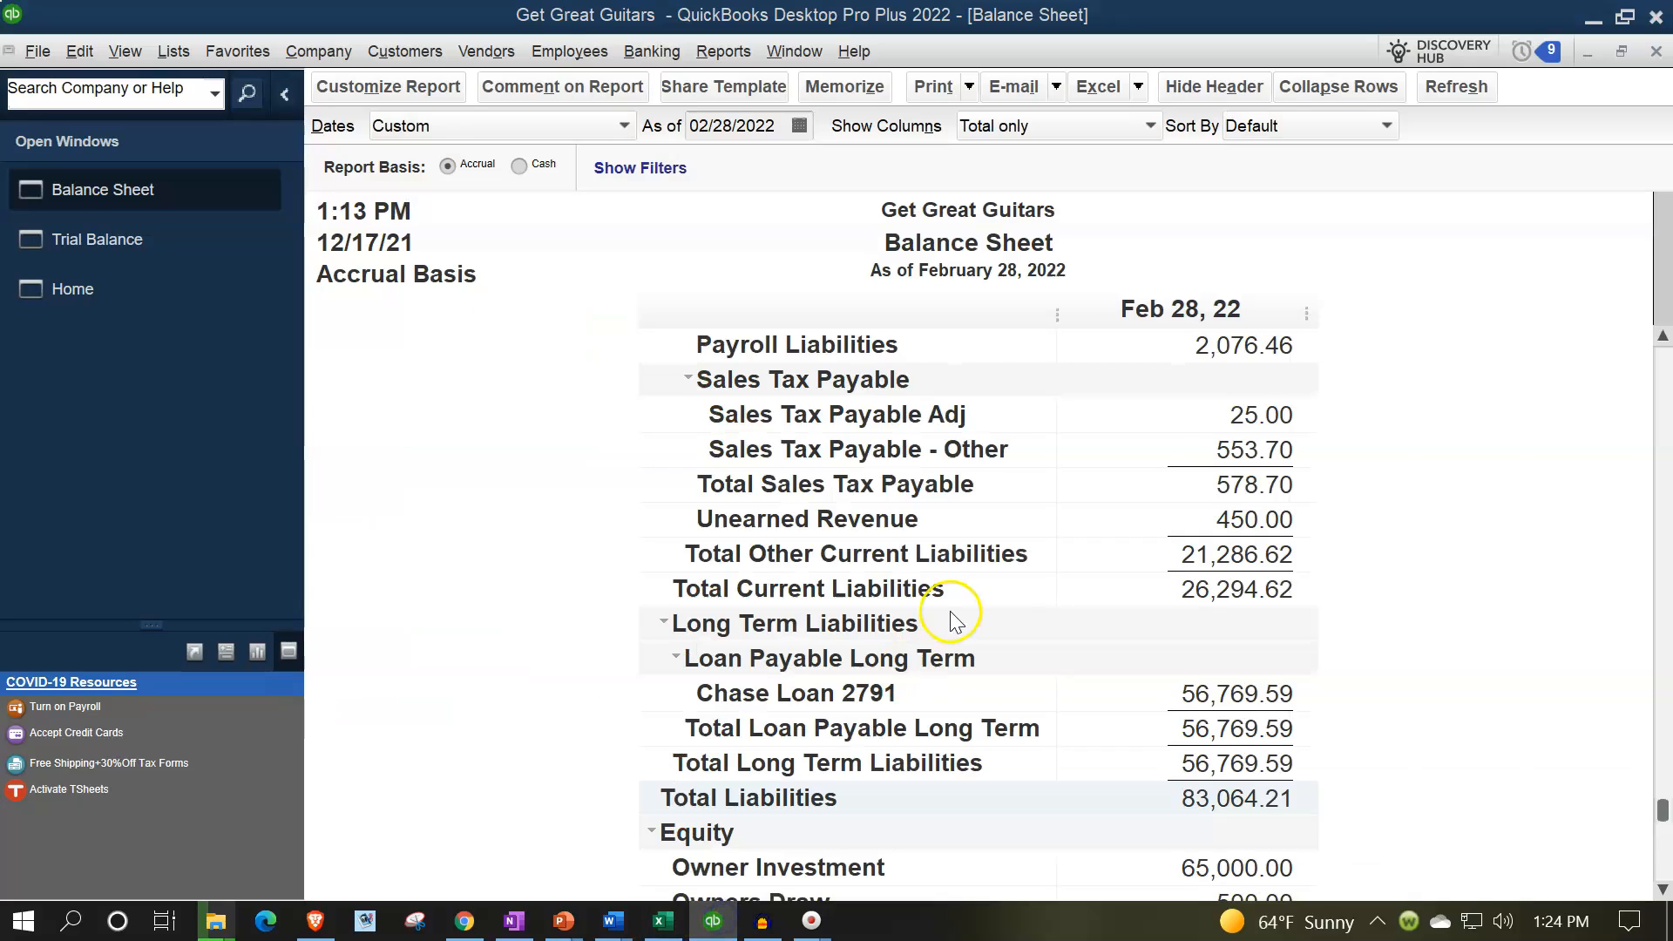
scroll(953, 620, "down", 2)
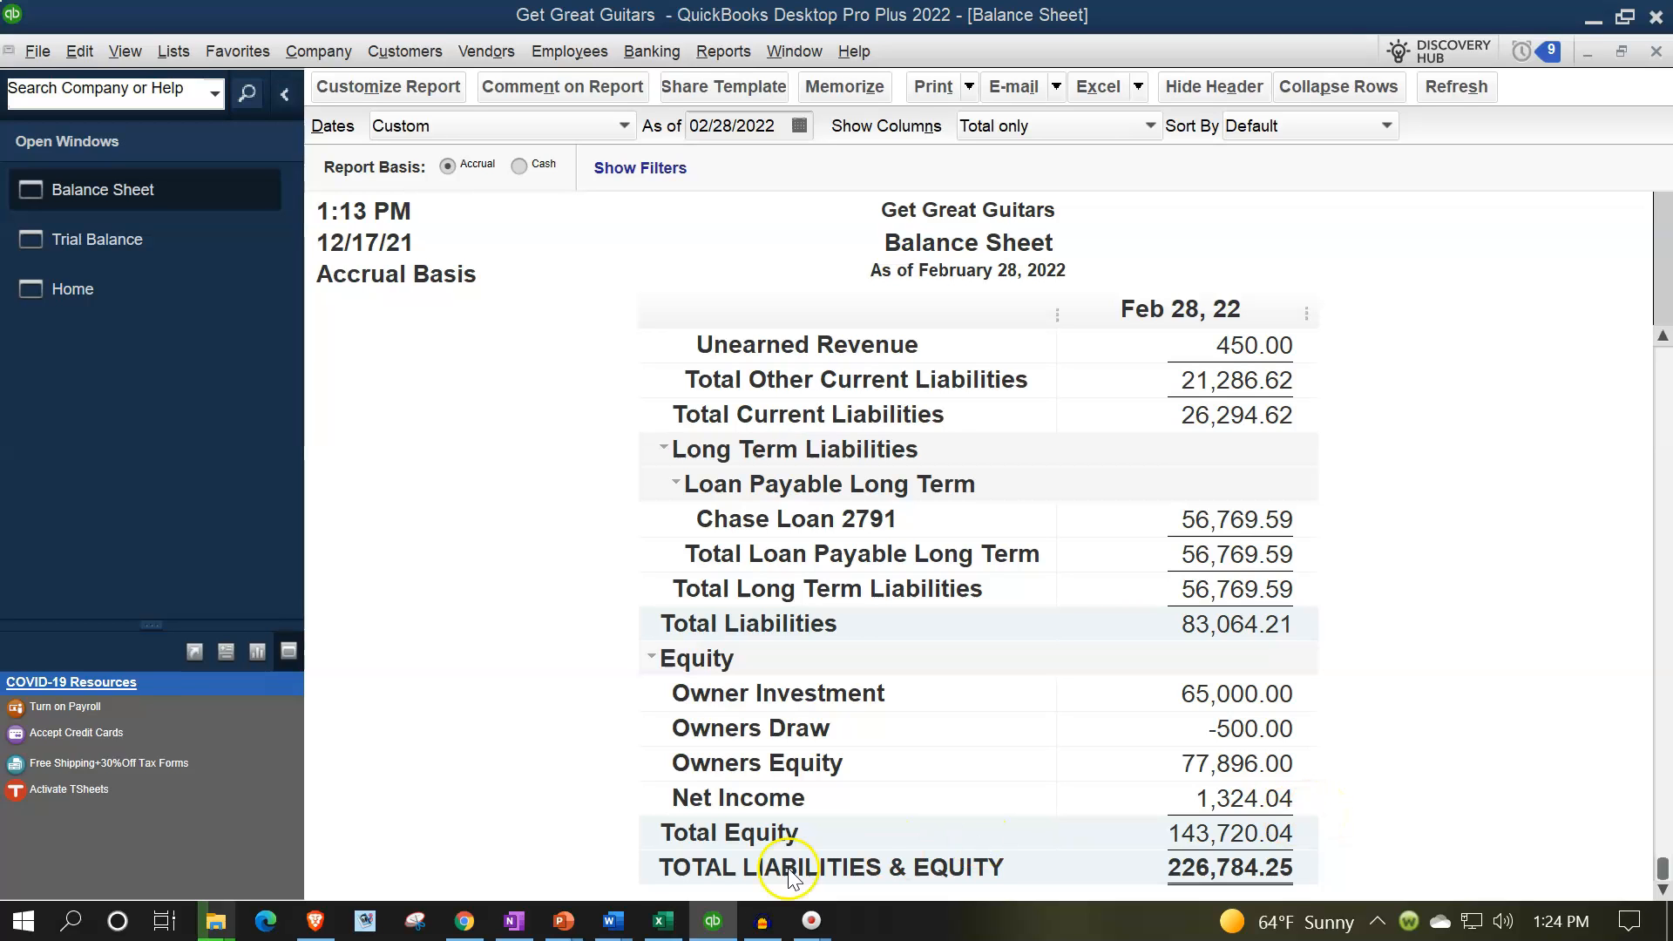
left_click(663, 921)
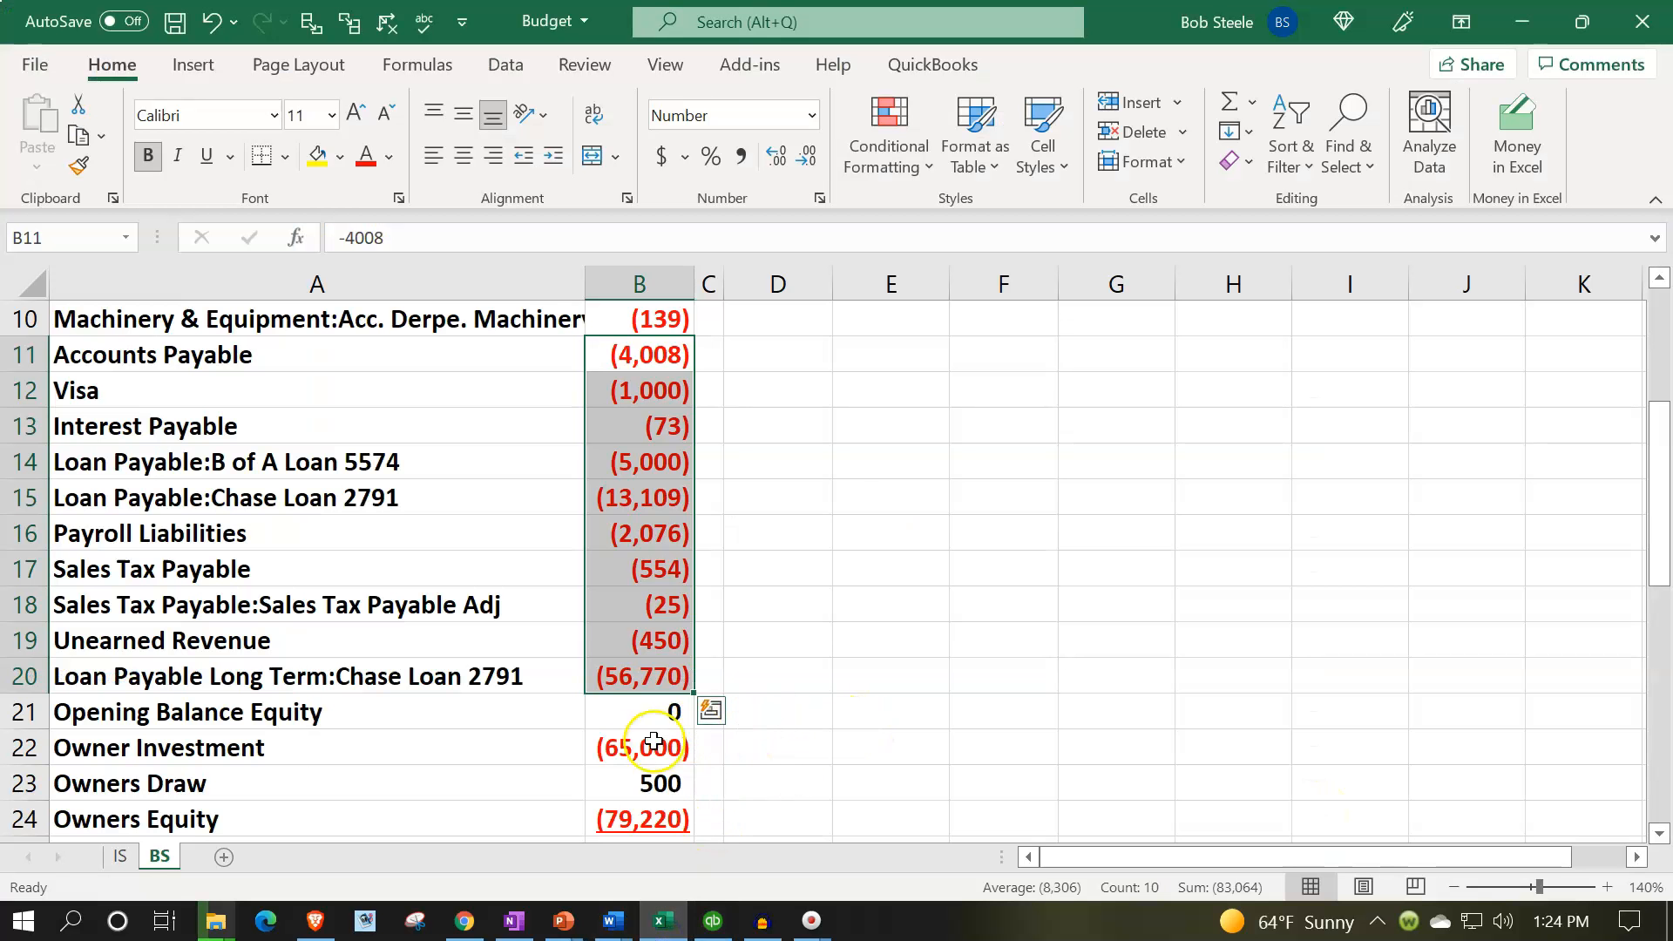
left_click_drag(614, 704, 619, 820)
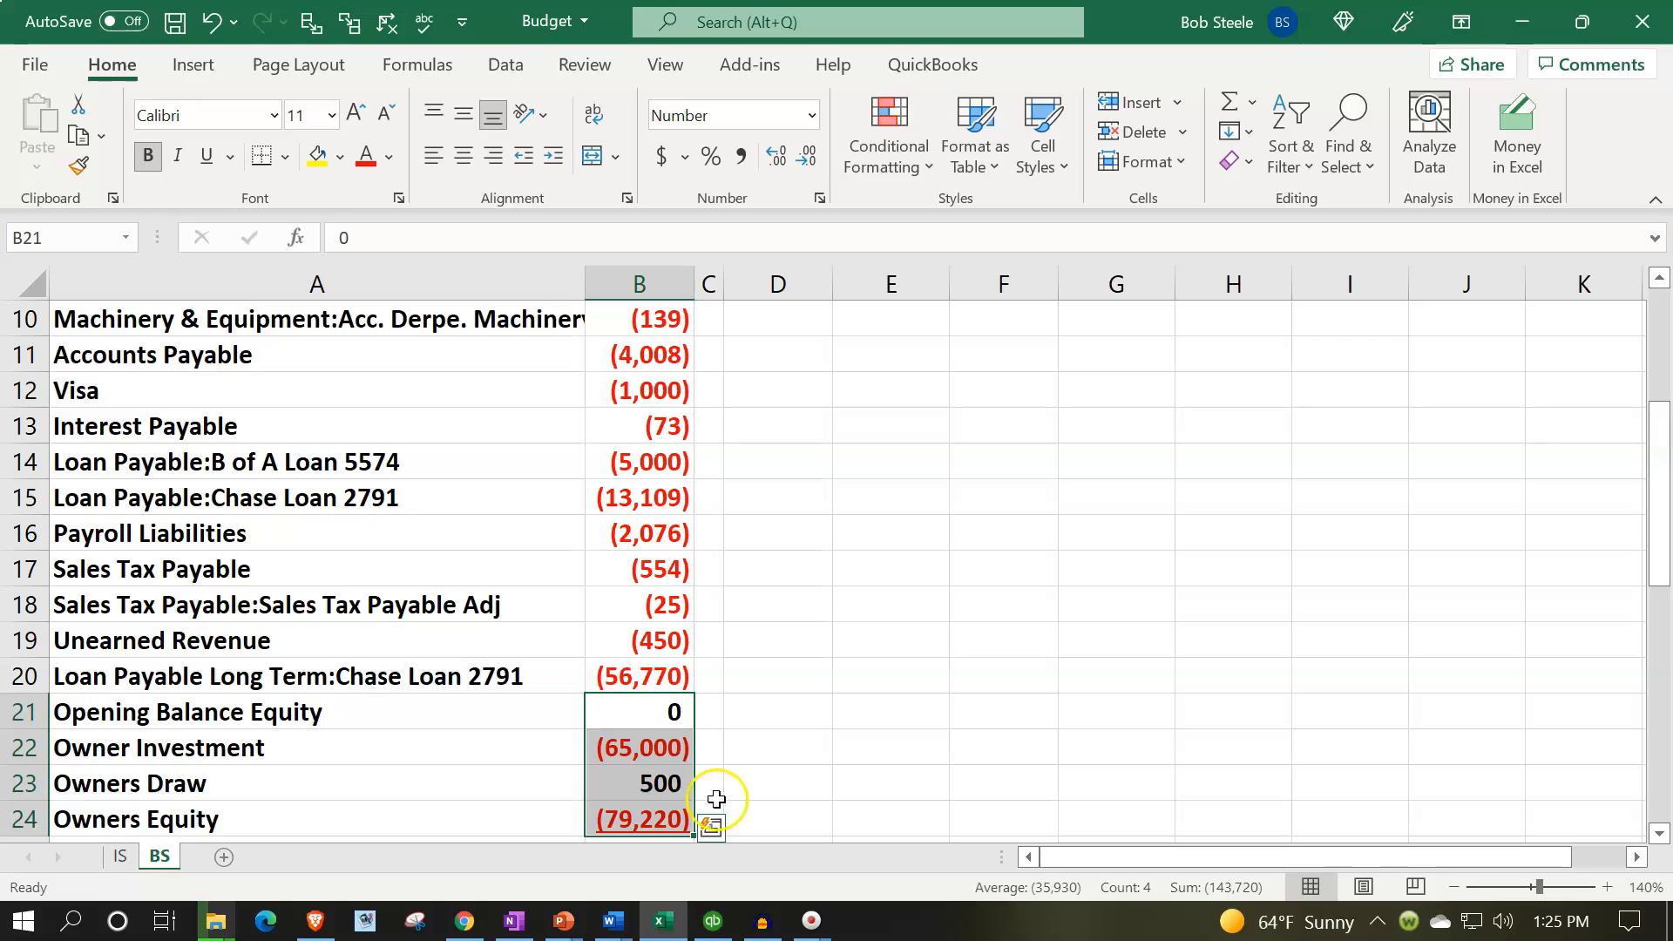
left_click(712, 922)
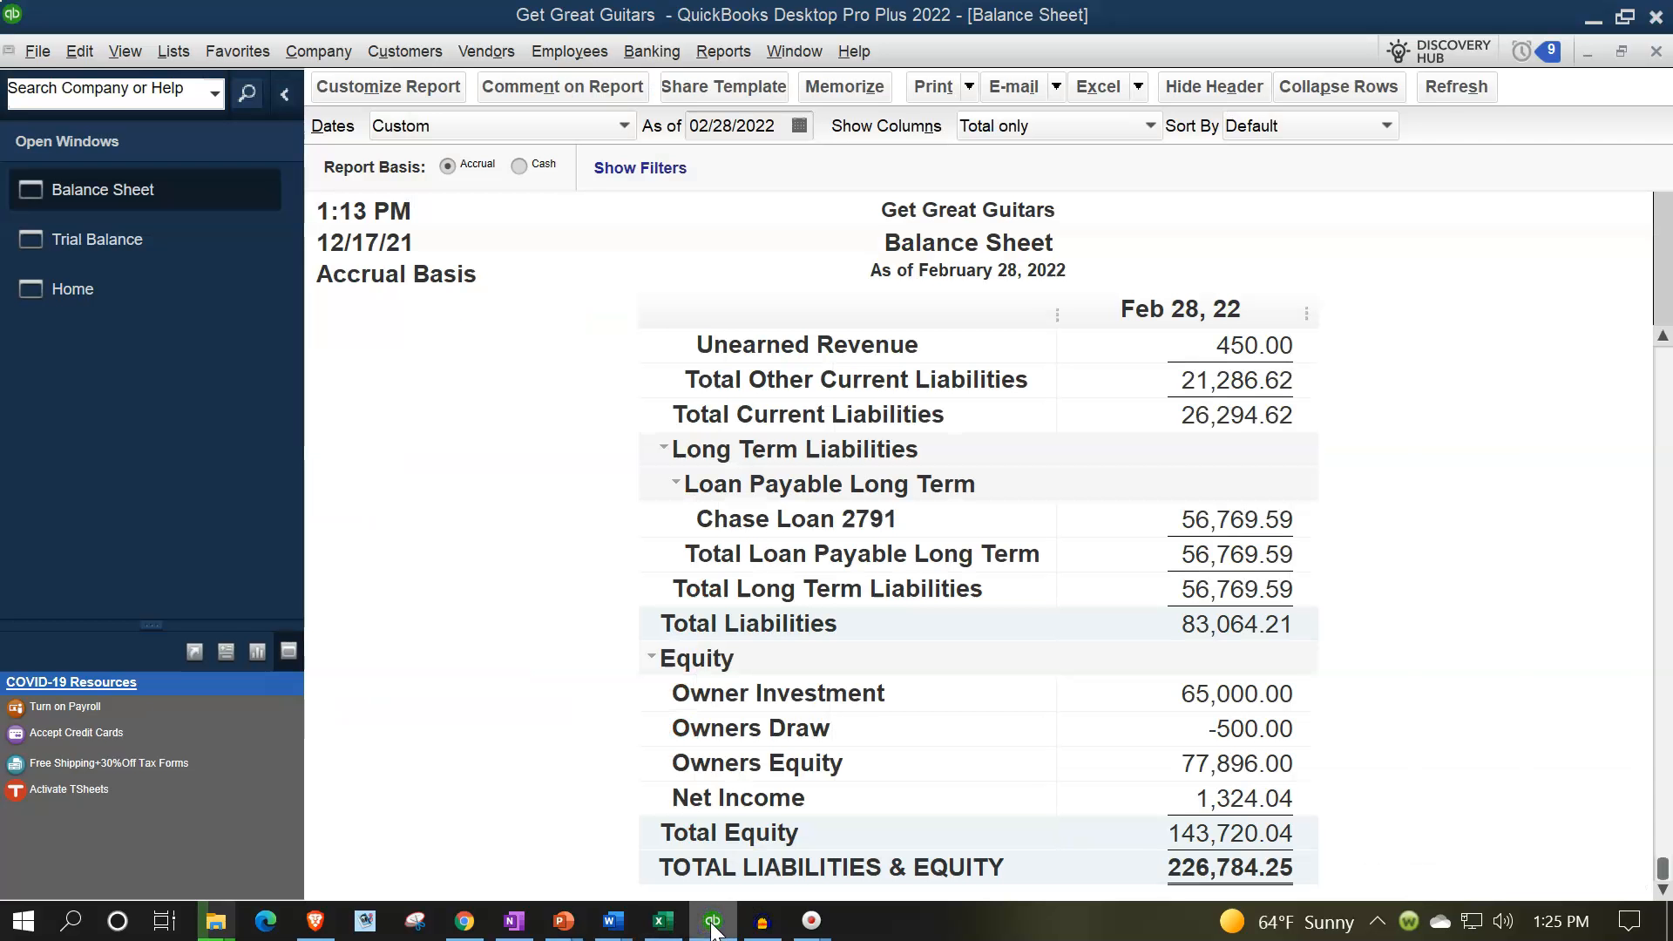
Return to the Excel BS sheet and inspect the formula behind the Debit & credits check in B25
left_click(711, 924)
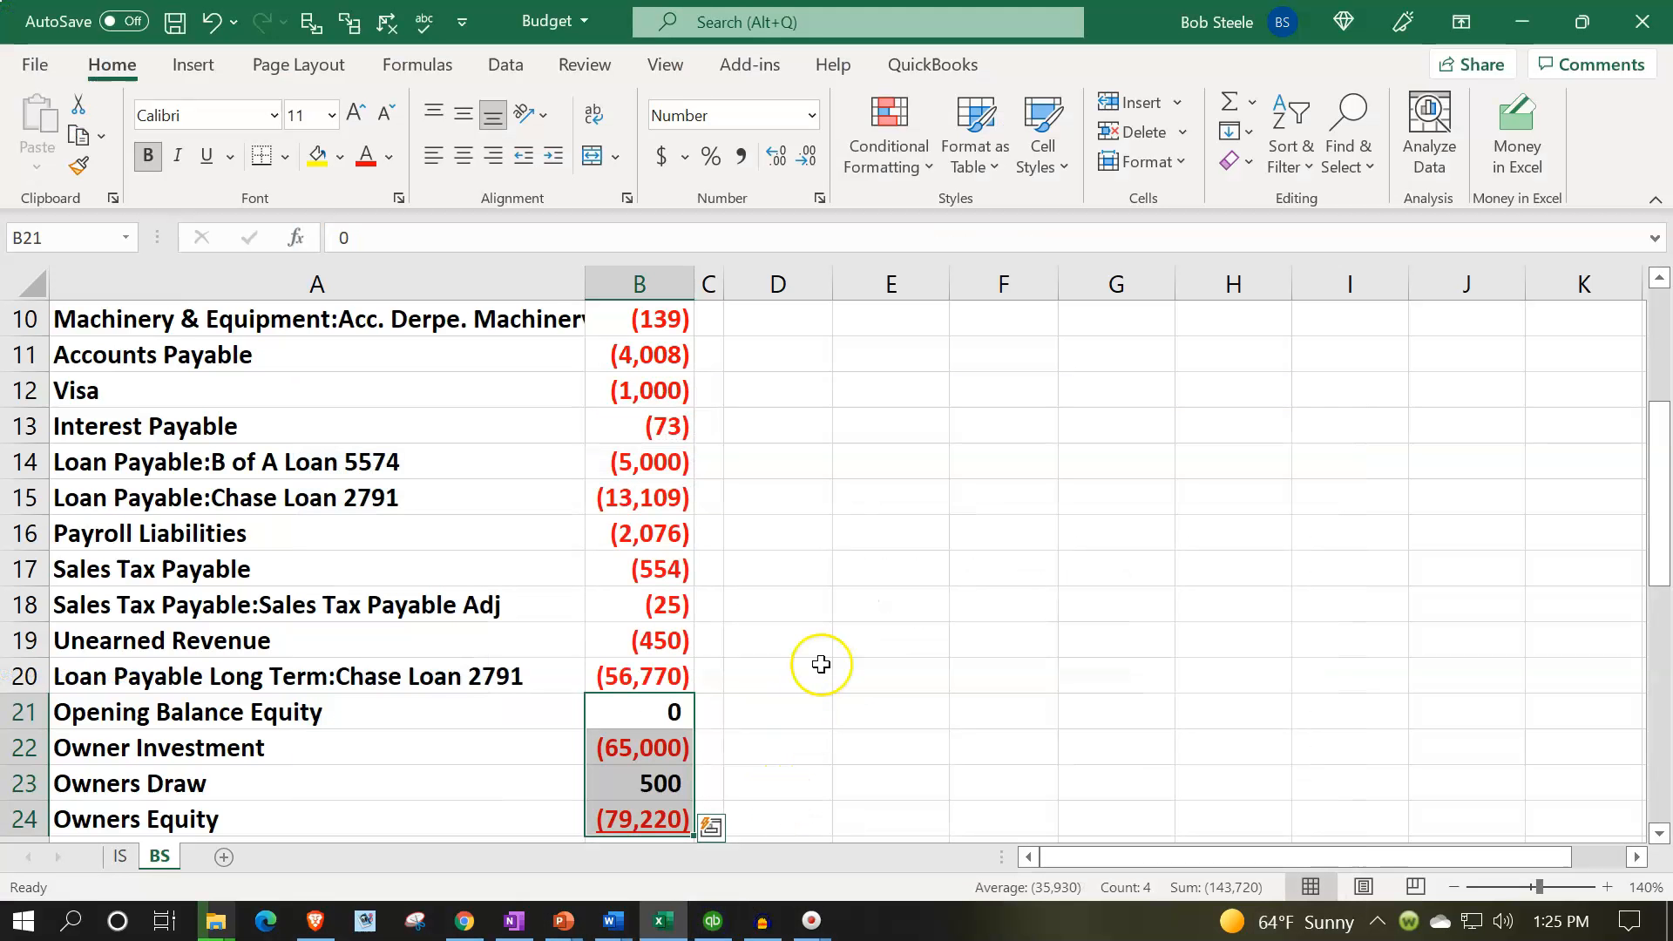
scroll(819, 662, "down", 2)
double_click(640, 642)
key("Return")
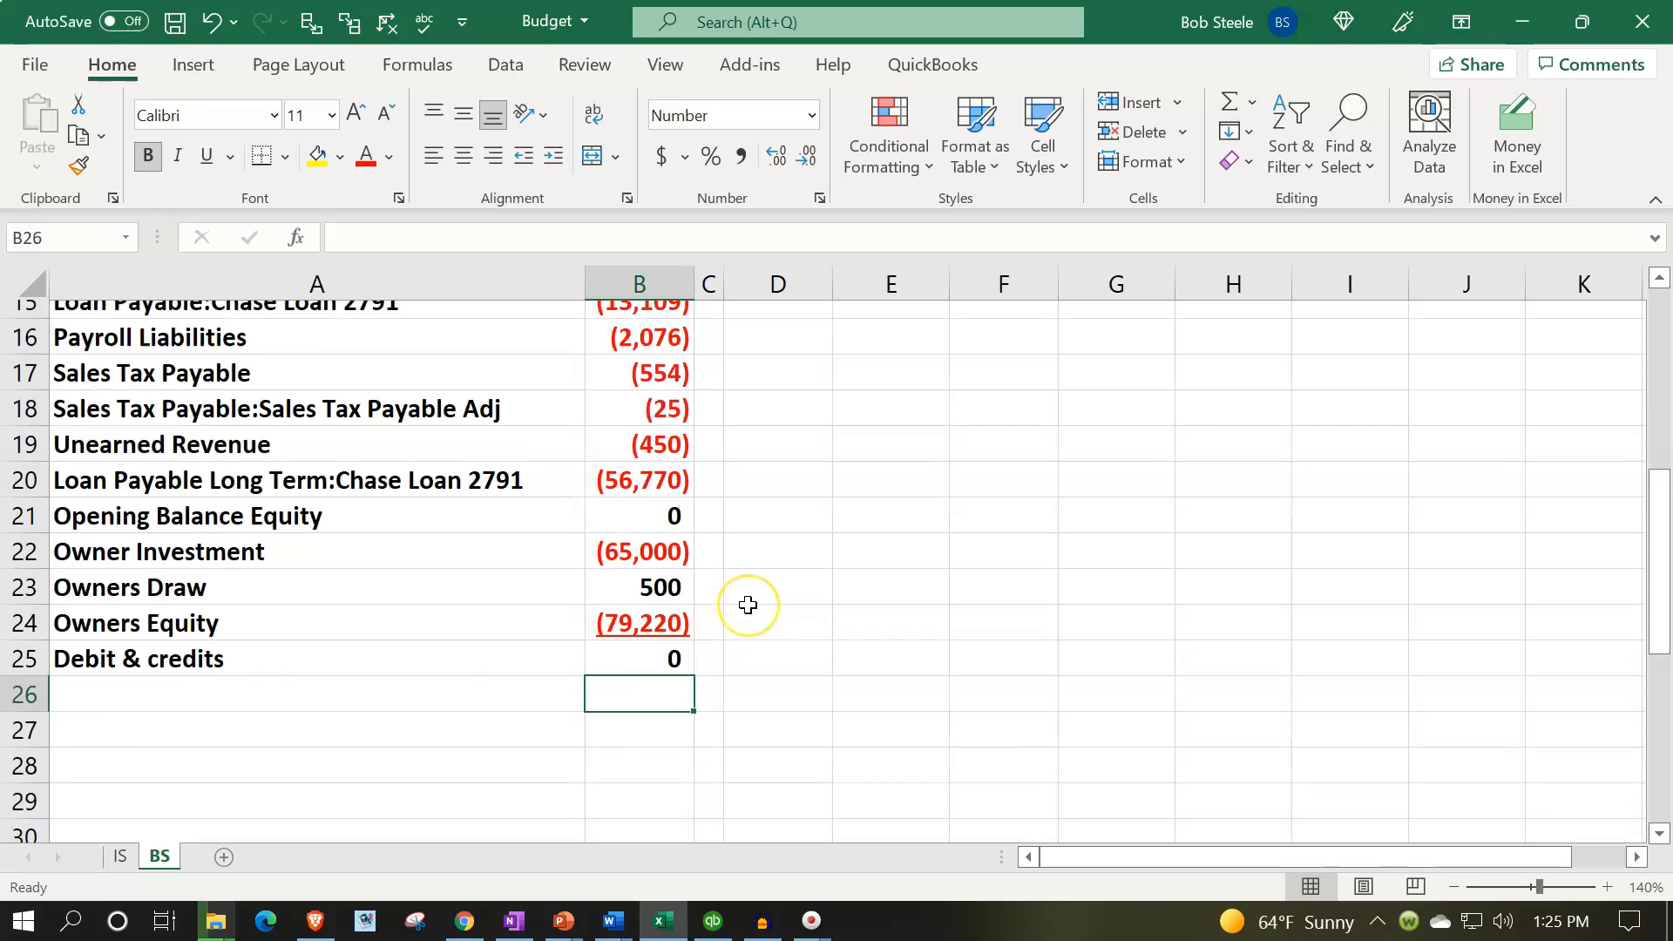
Delete the narrow empty column C from the BS sheet
scroll(747, 605, "up", 5)
left_click(708, 284)
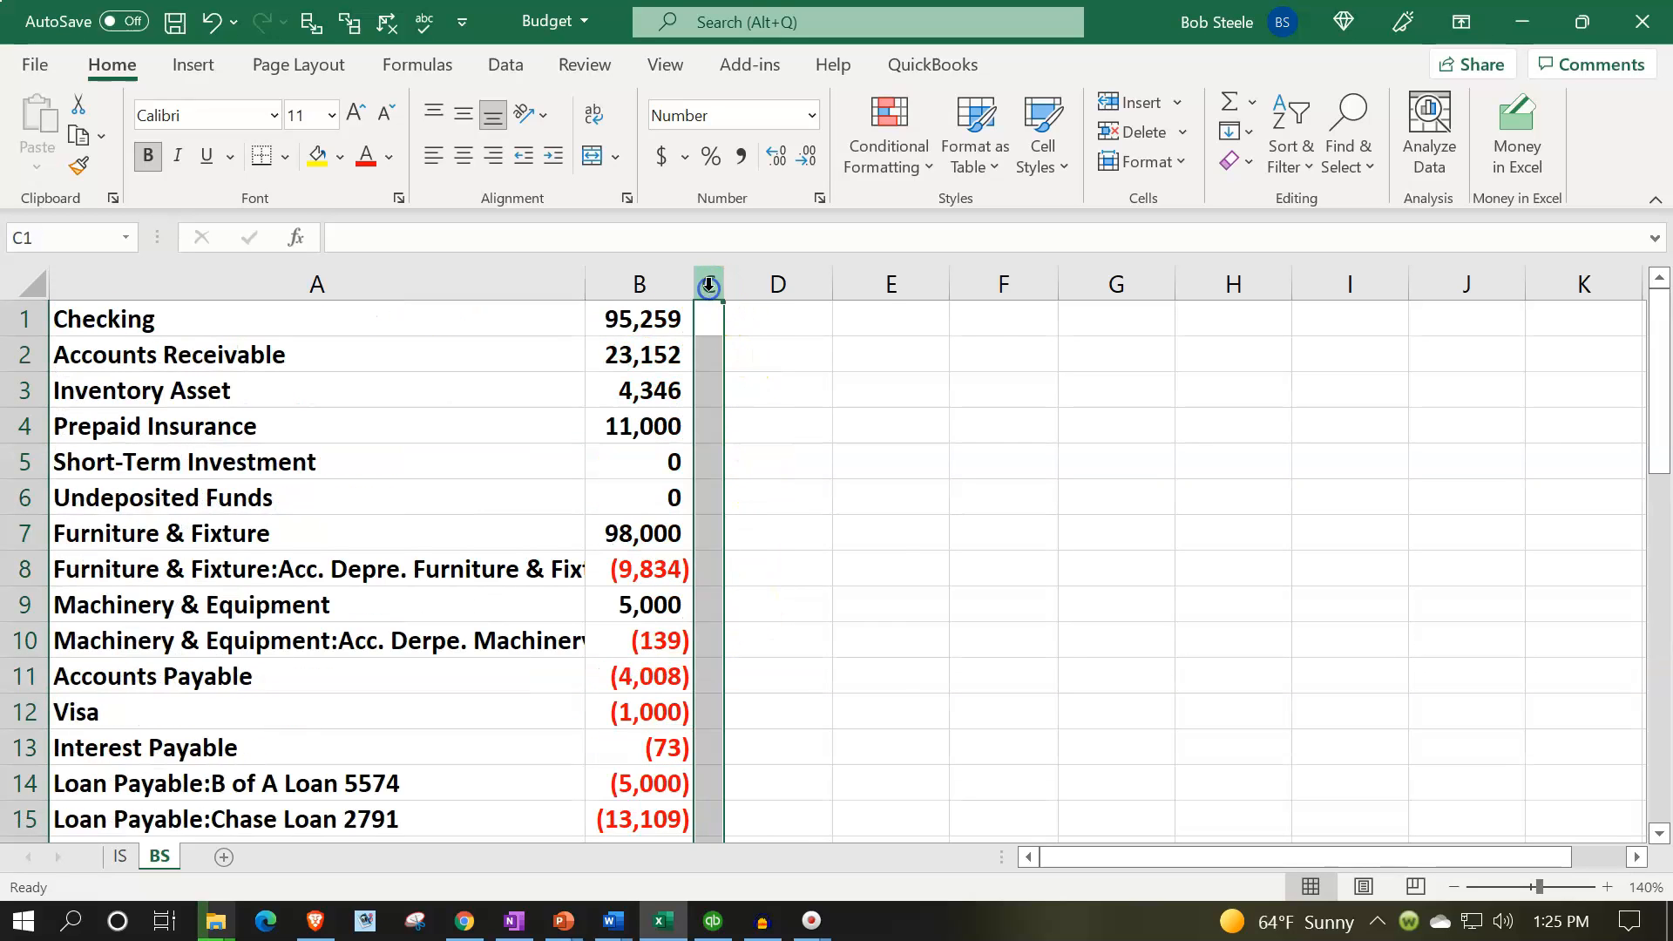
right_click(705, 373)
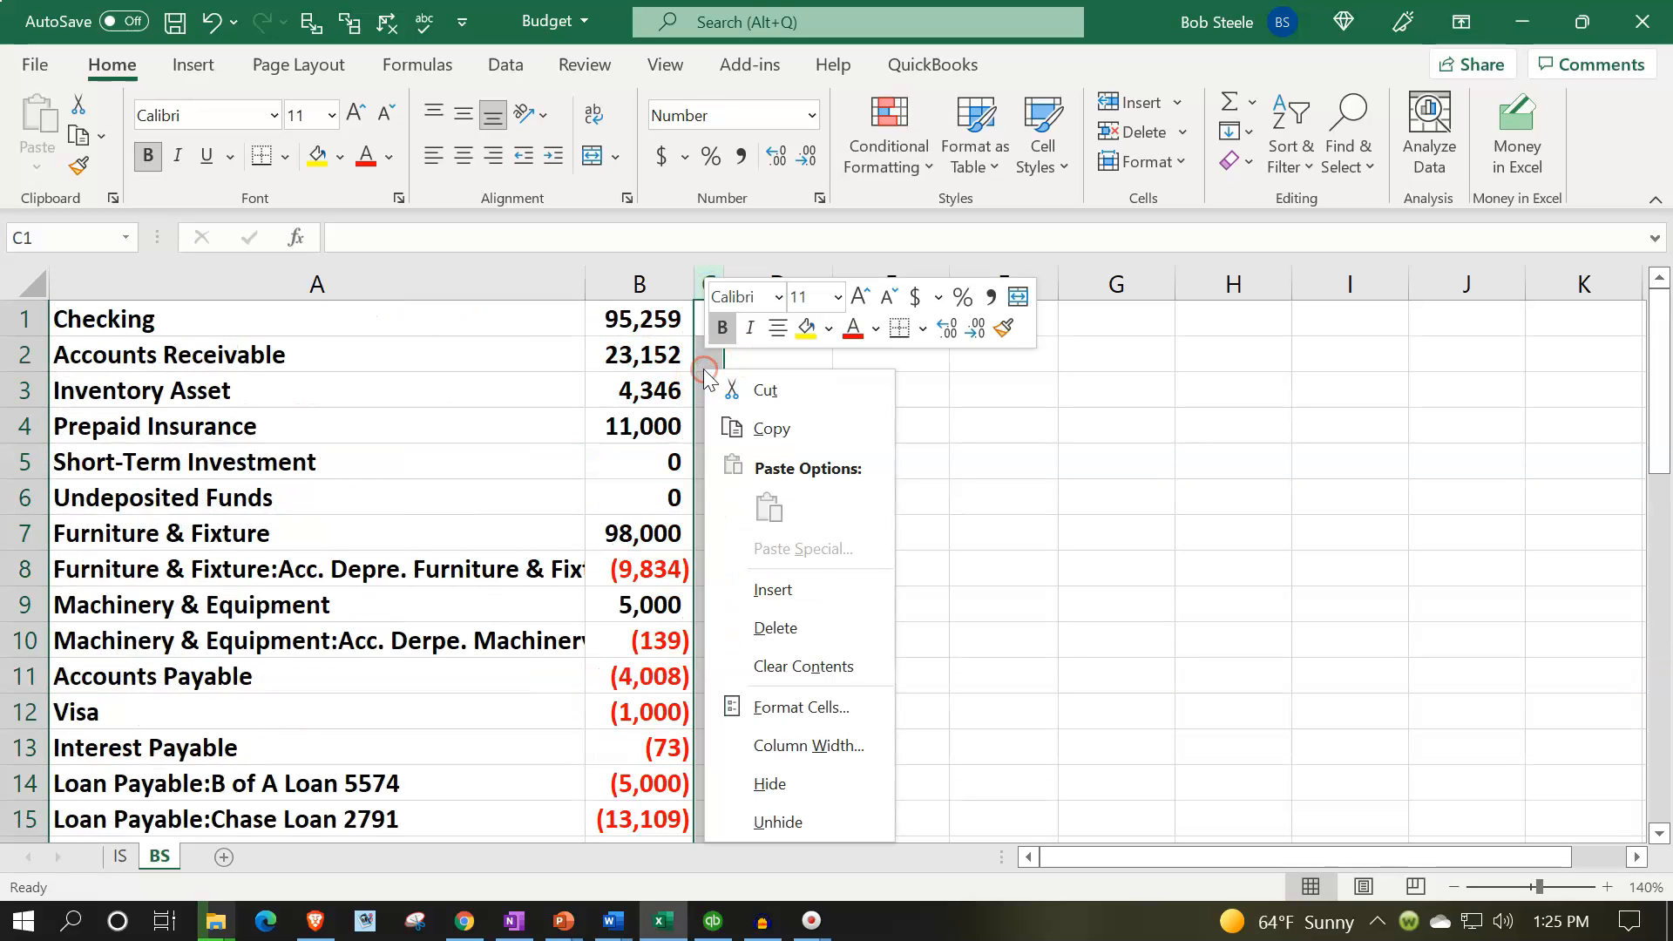
left_click(765, 624)
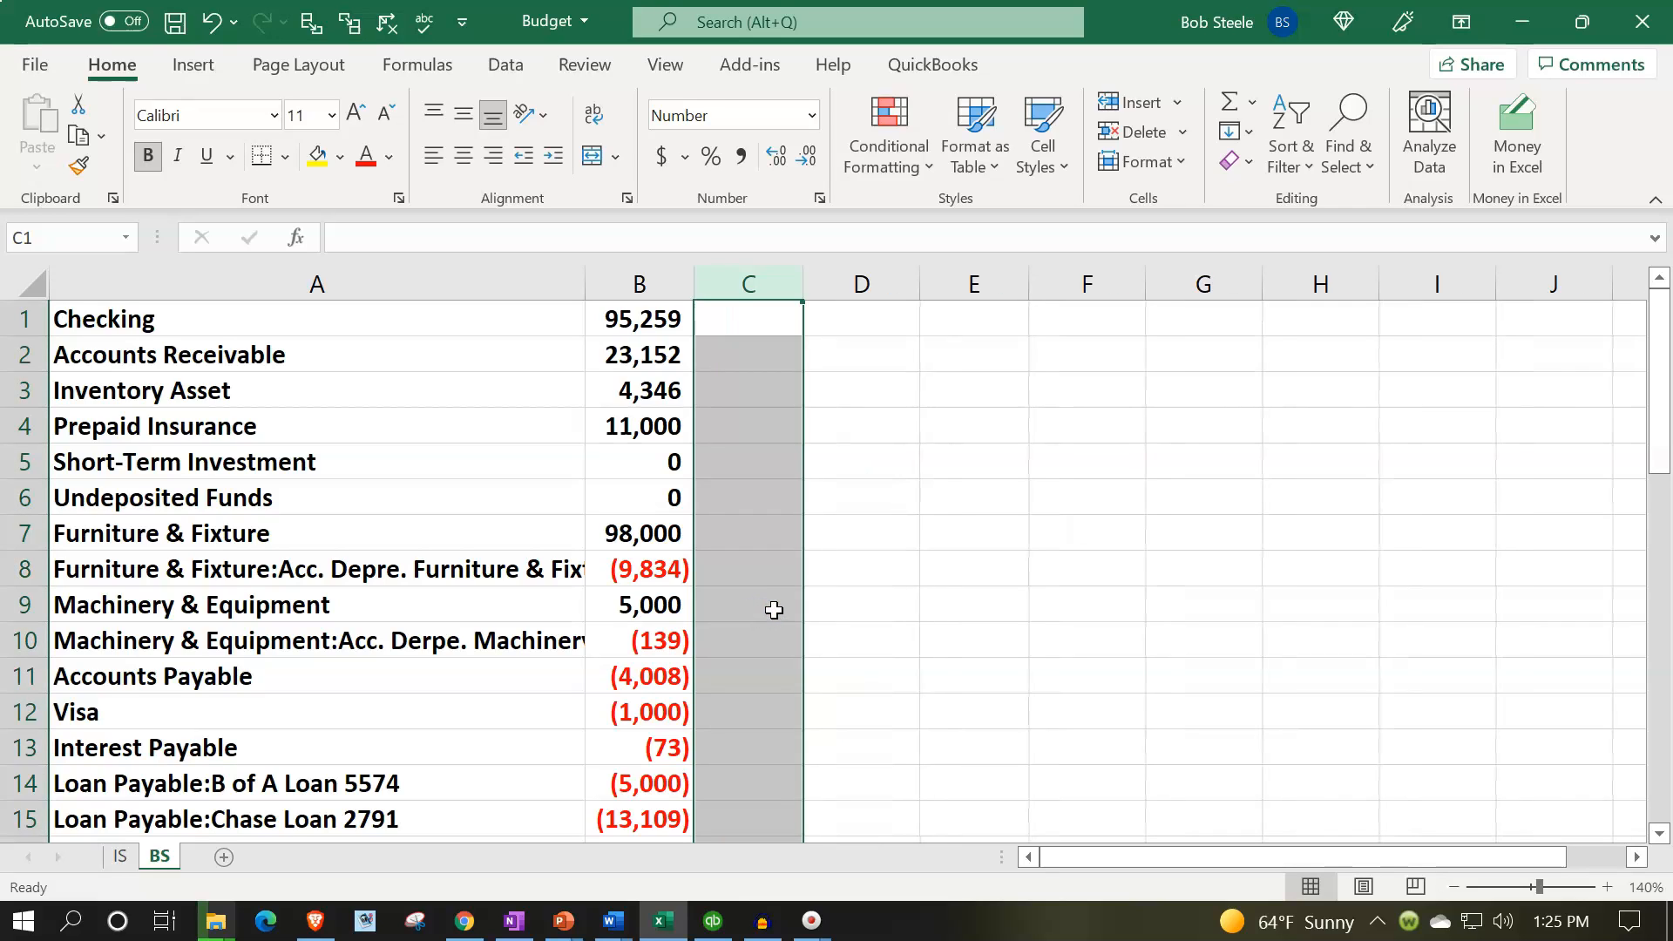
Insert a blank row above the Checking account in row 1
left_click(19, 321)
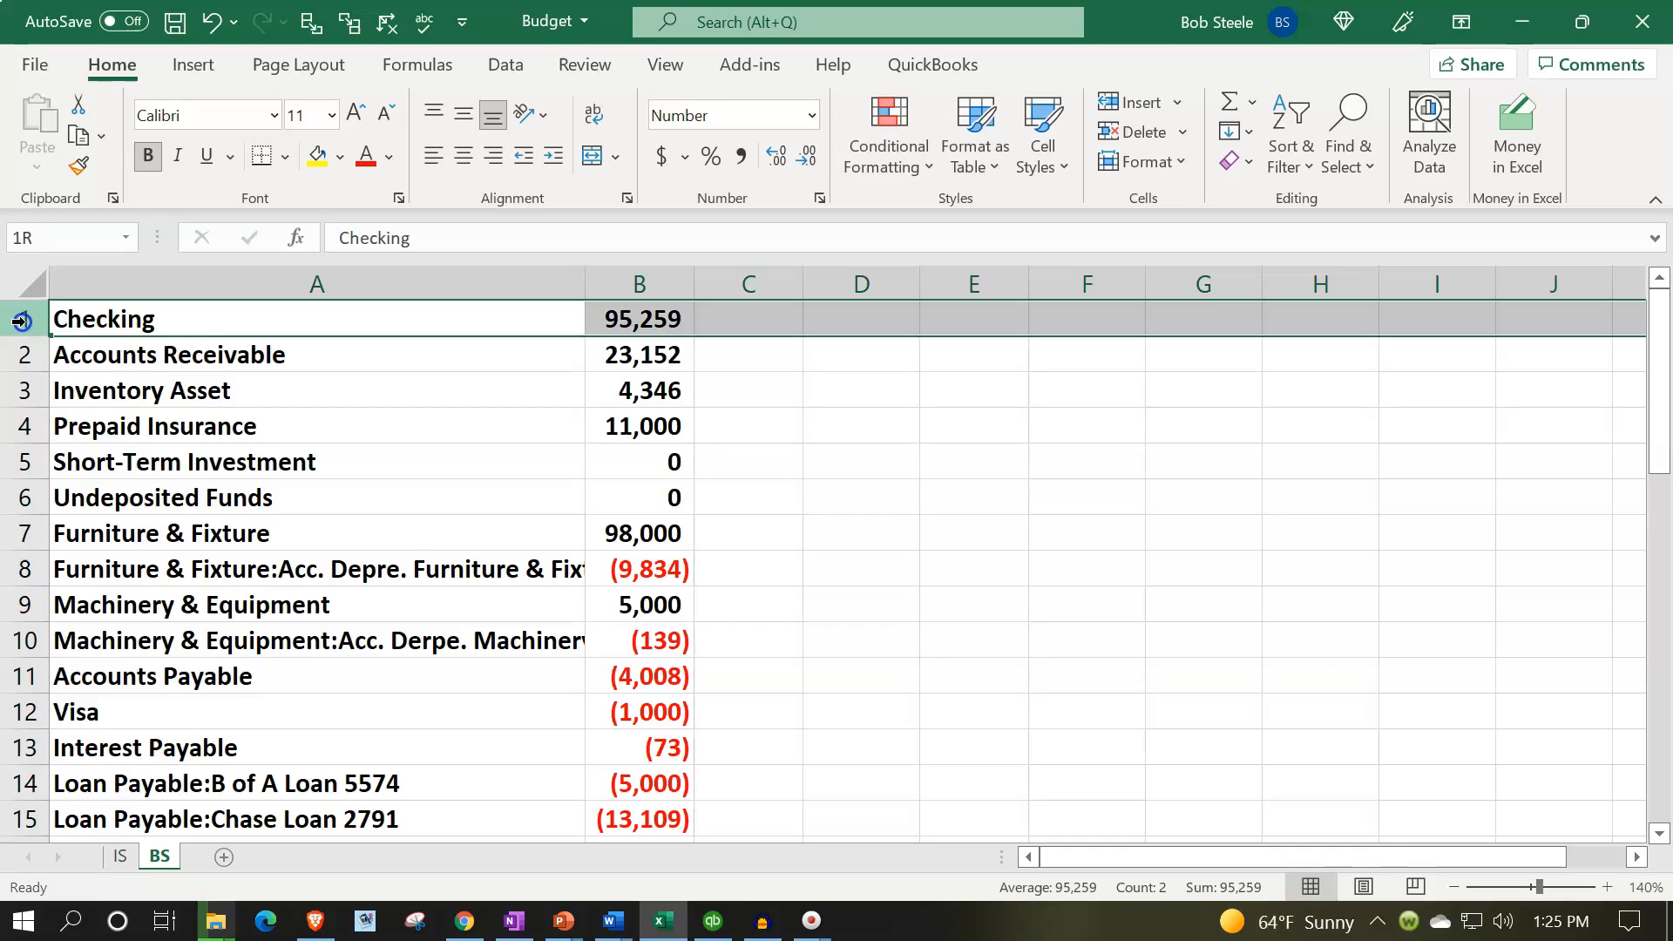
right_click(139, 318)
key("Escape")
left_click(26, 320)
right_click(85, 319)
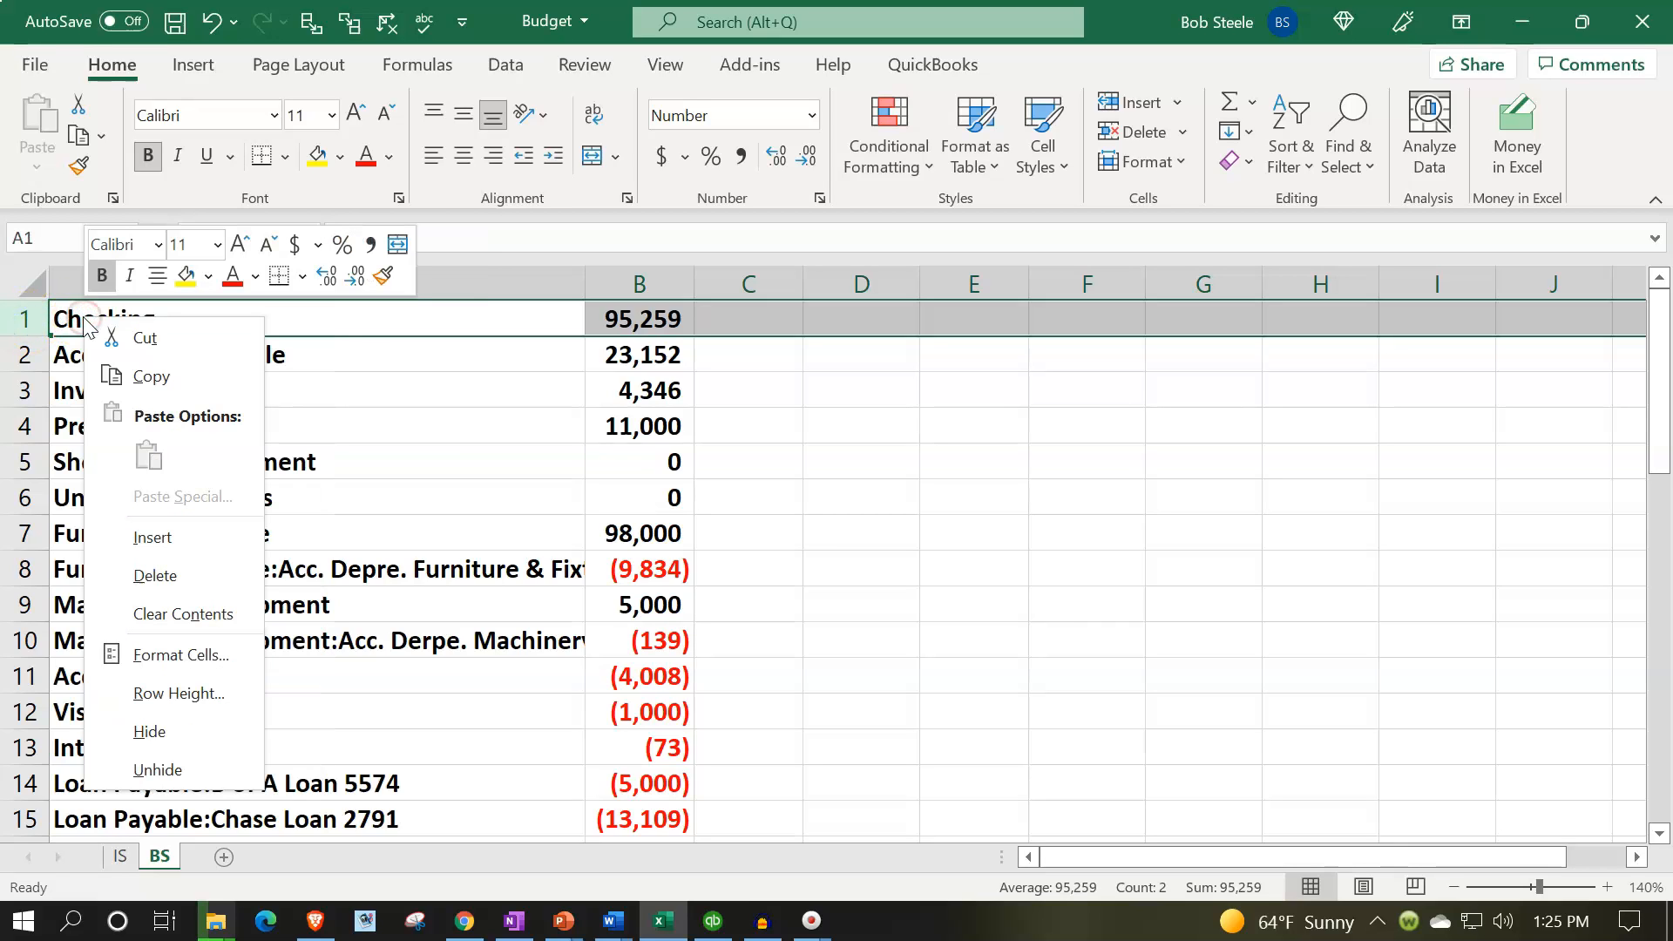
left_click(152, 539)
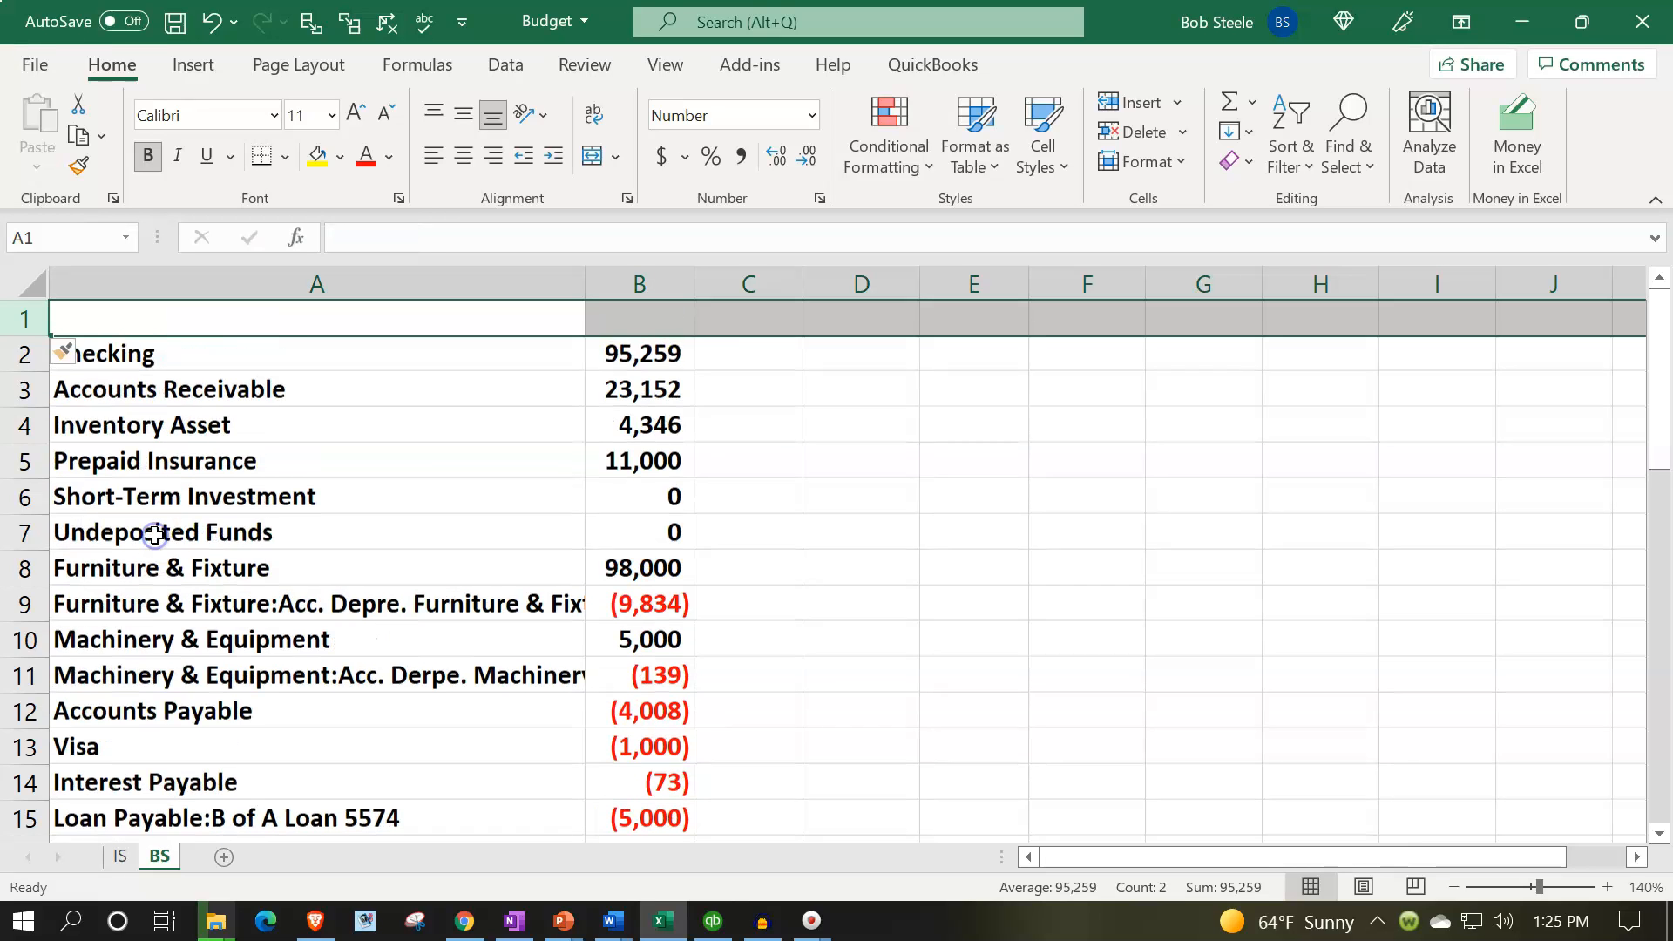
Enter Jan in E1 and Feb in F1, and extend the month series across row 1 through Dec in P1
left_click(725, 319)
key("Right")
key("Right")
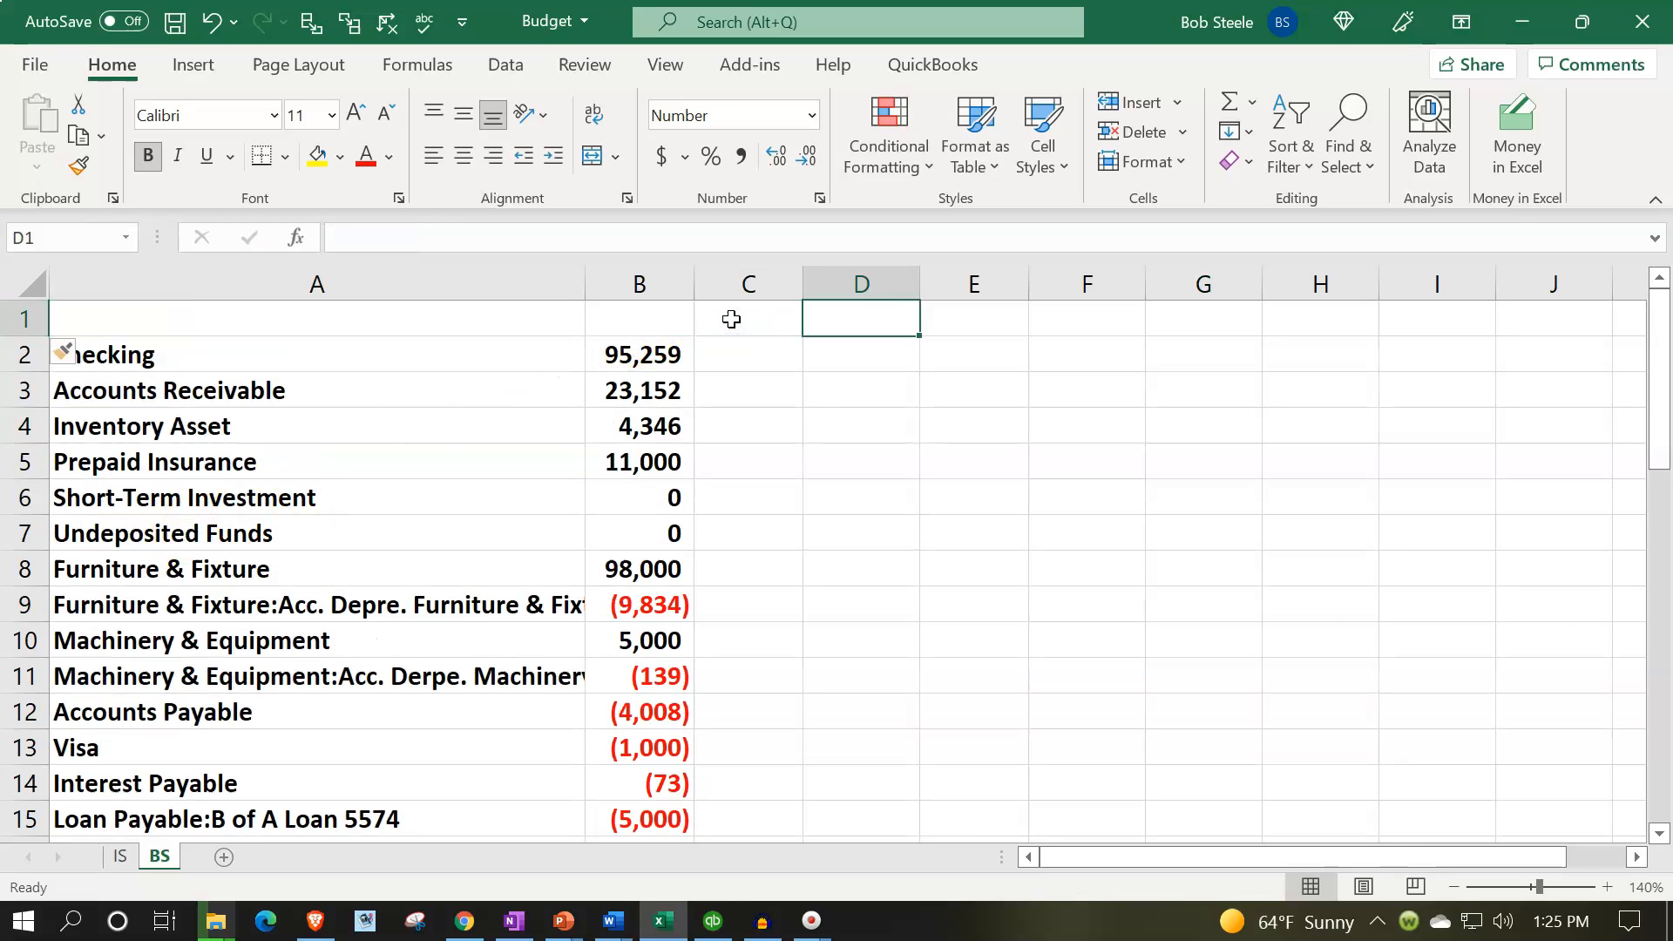
key("Left")
key("Right")
type("Jan")
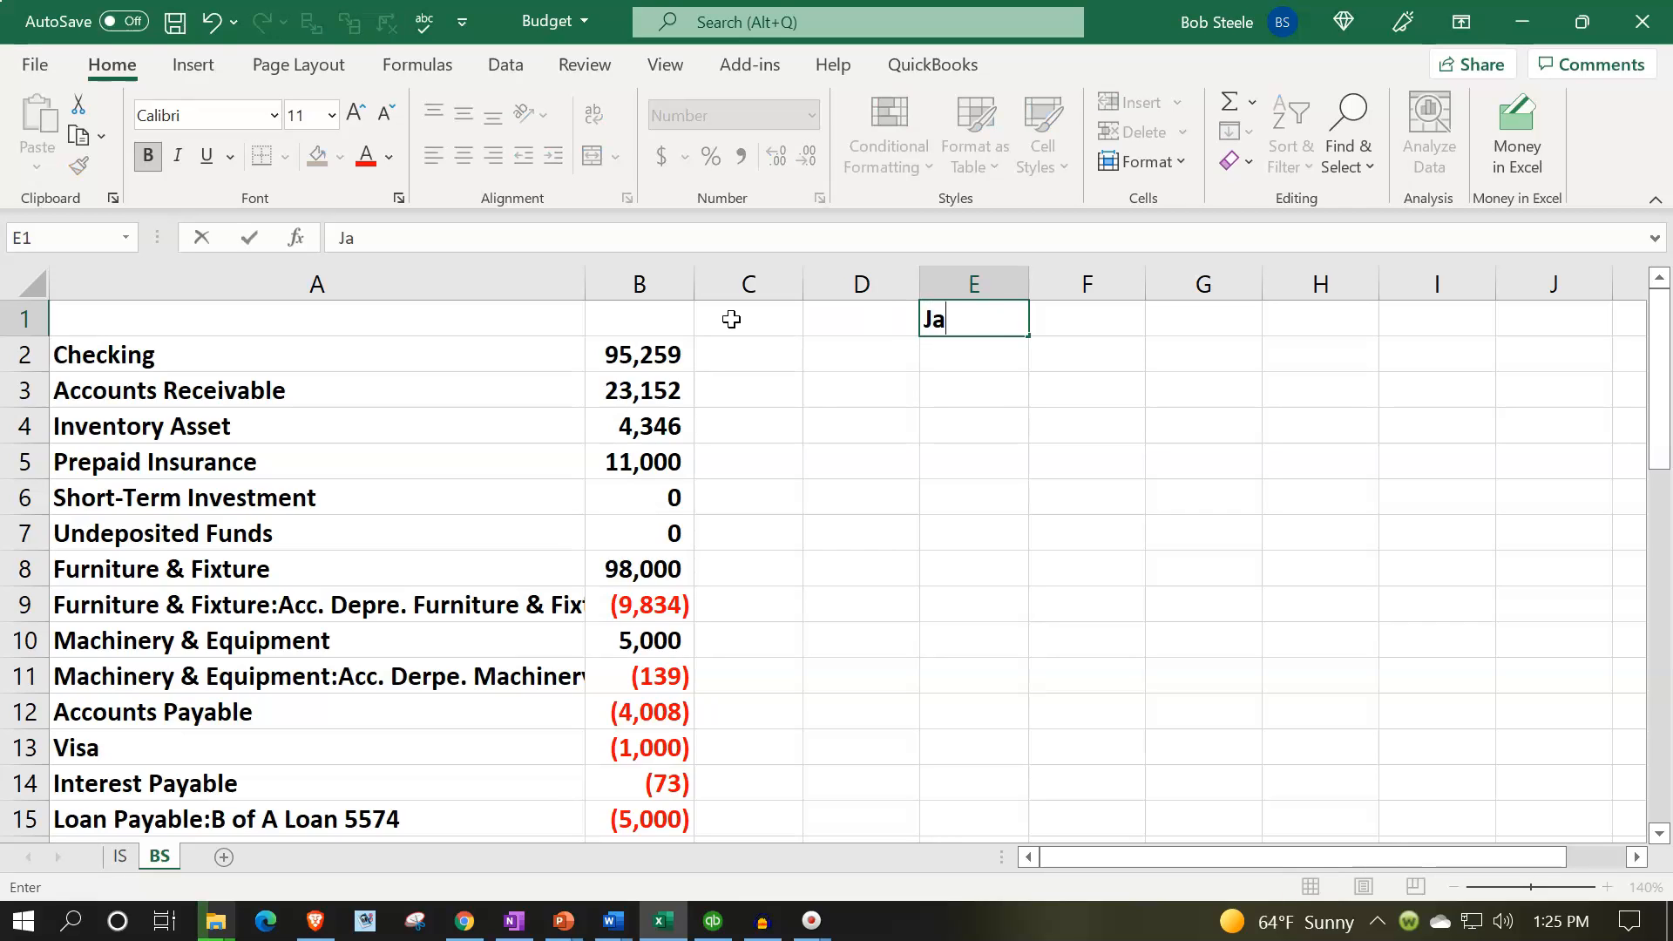
key("Tab")
type("fe")
key("BackSpace")
key("BackSpace")
type("Feb")
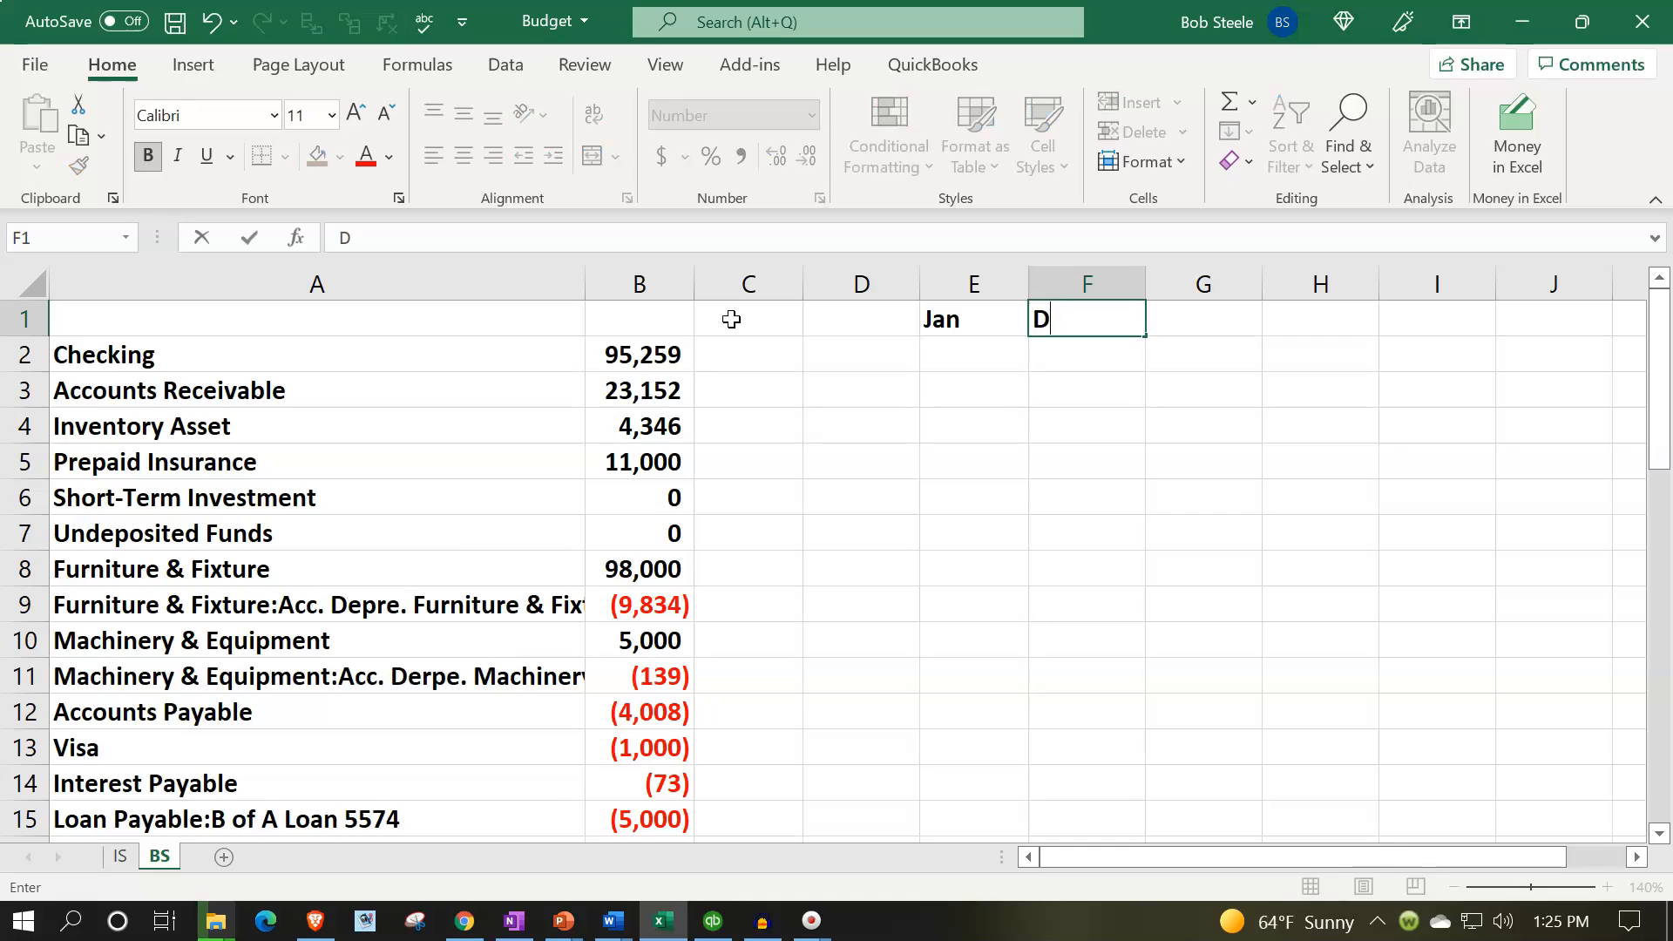
key("Return")
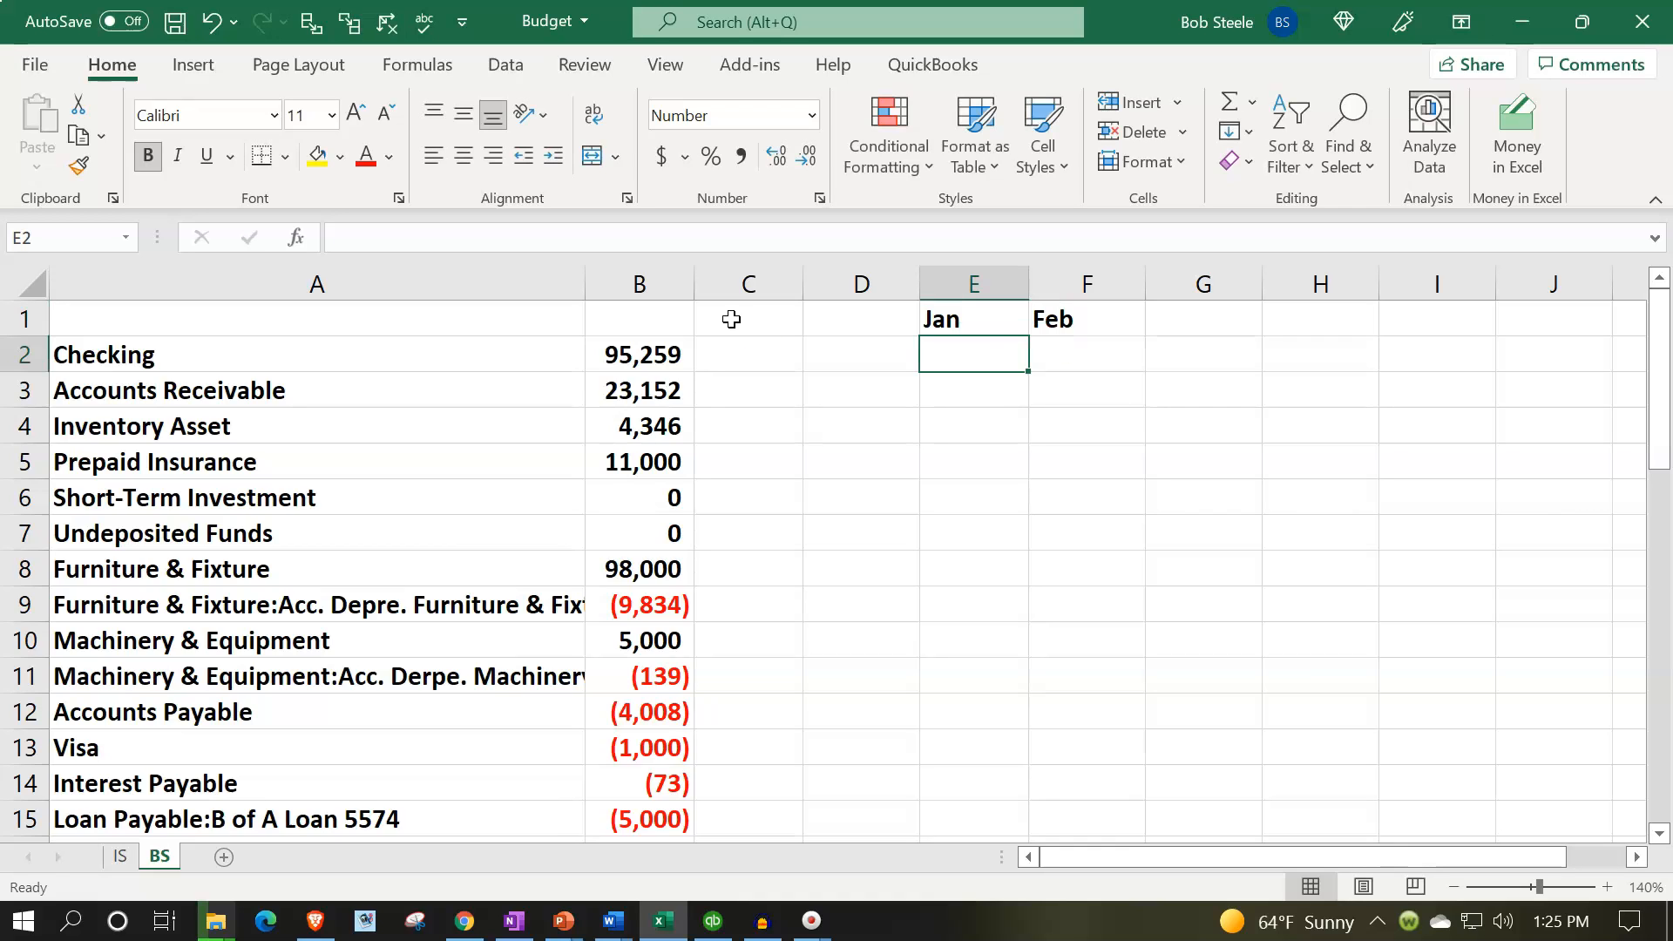
left_click_drag(970, 315, 1501, 317)
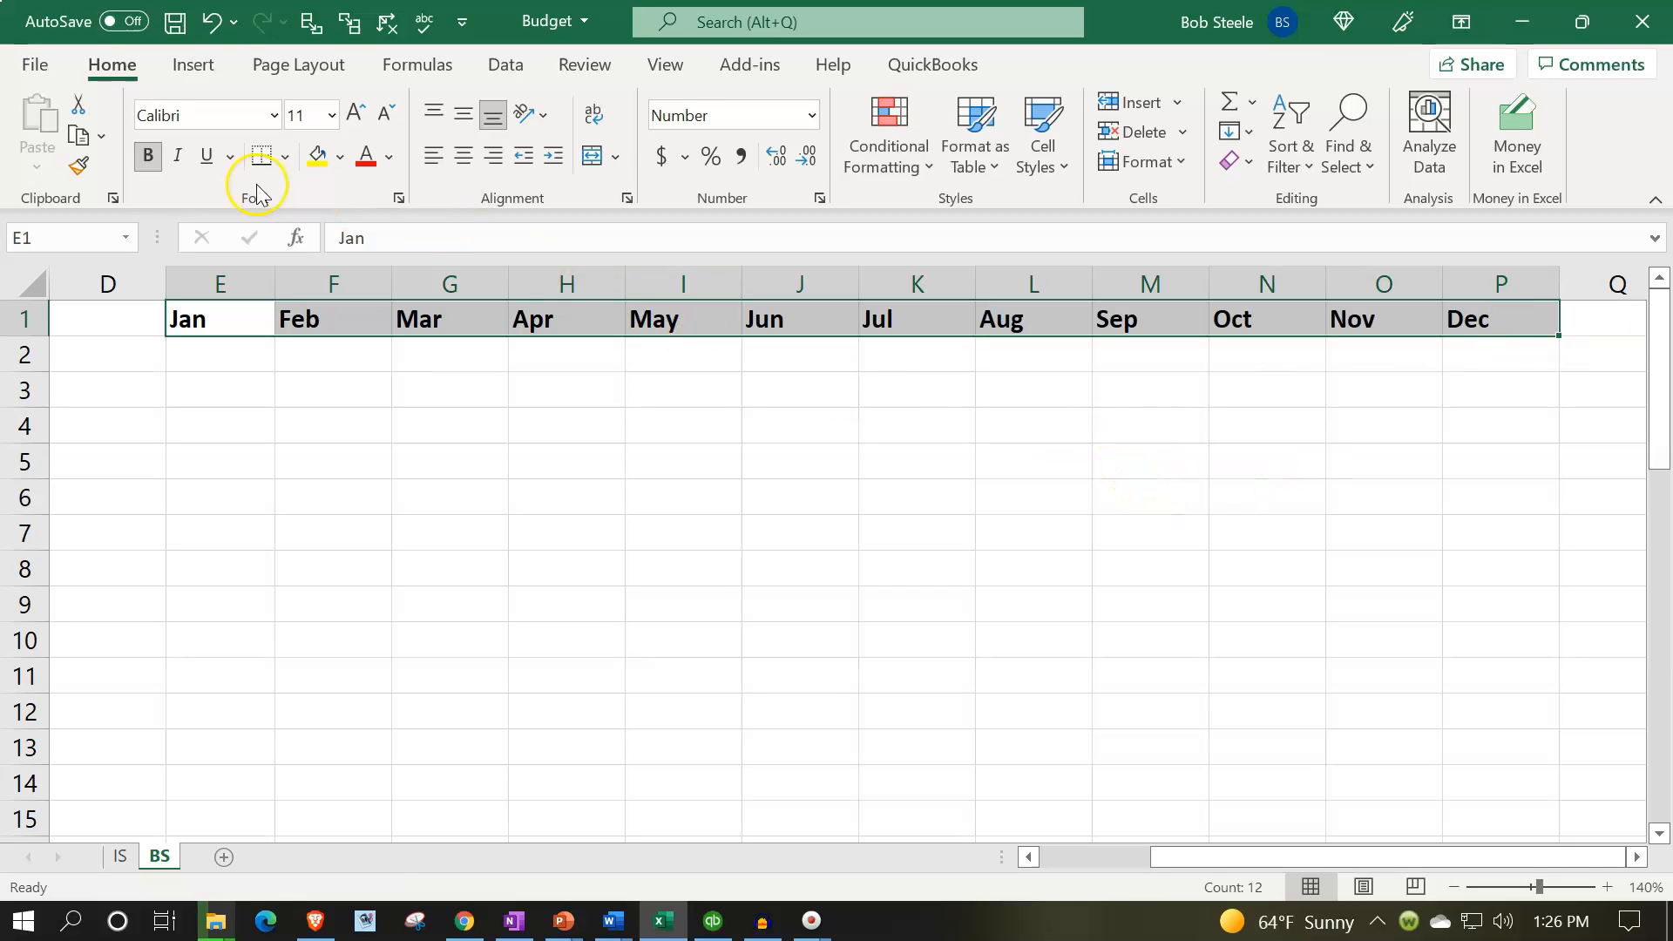
Format the month headers E1:P1 with black fill, white font and centred alignment
left_click(341, 156)
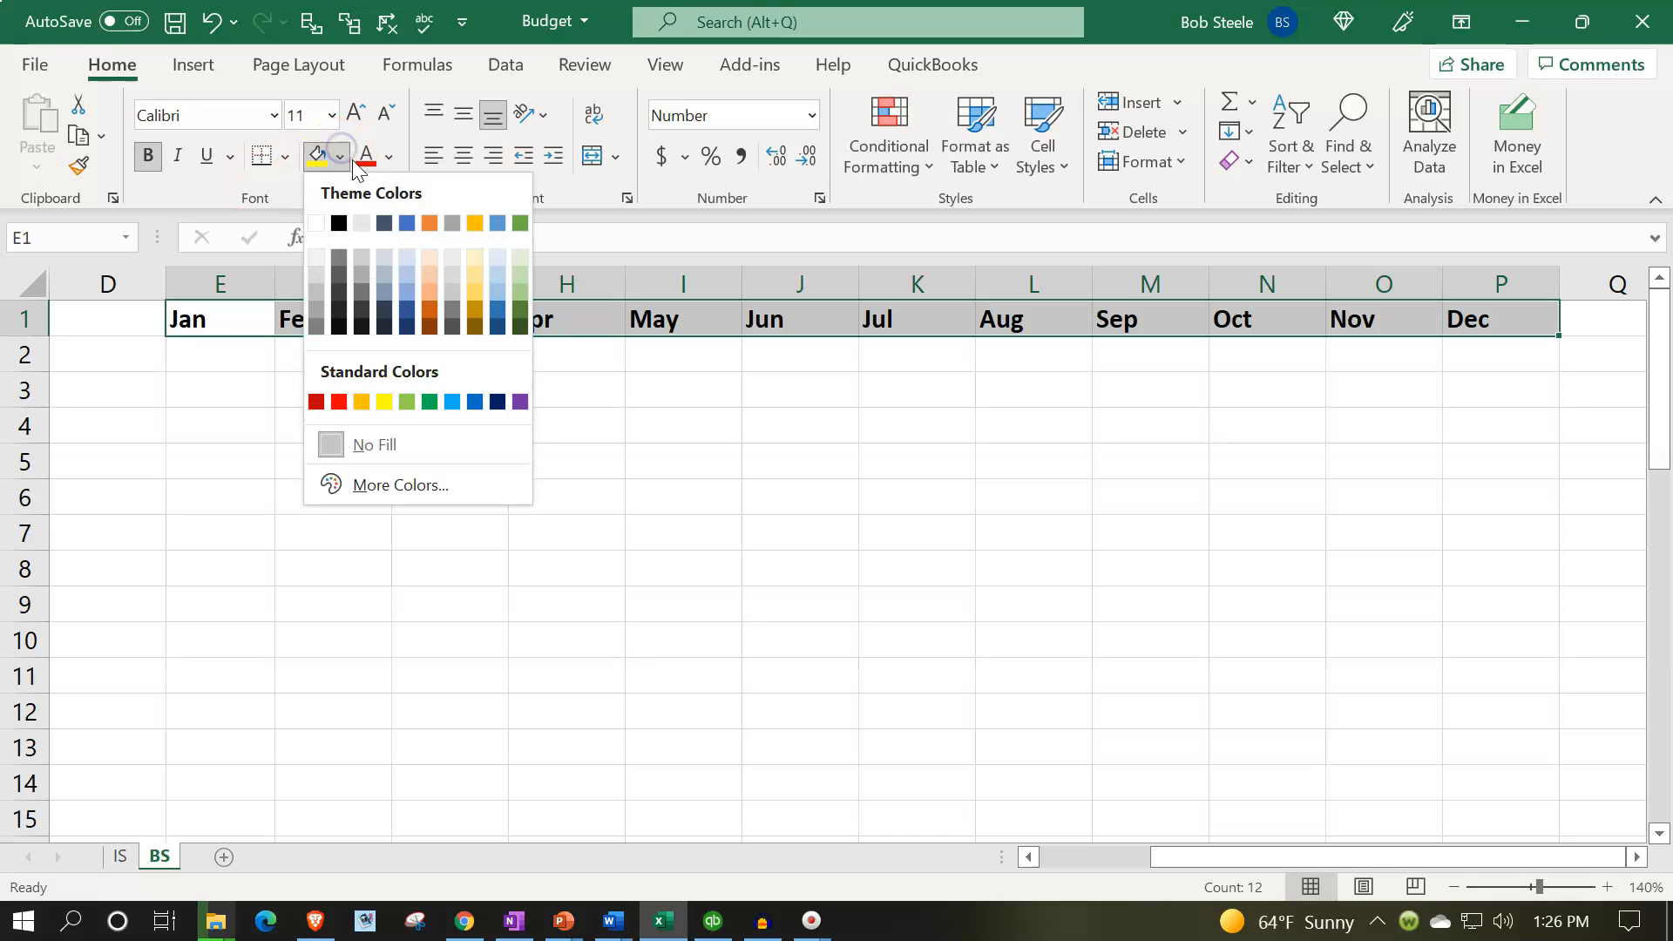
left_click(339, 223)
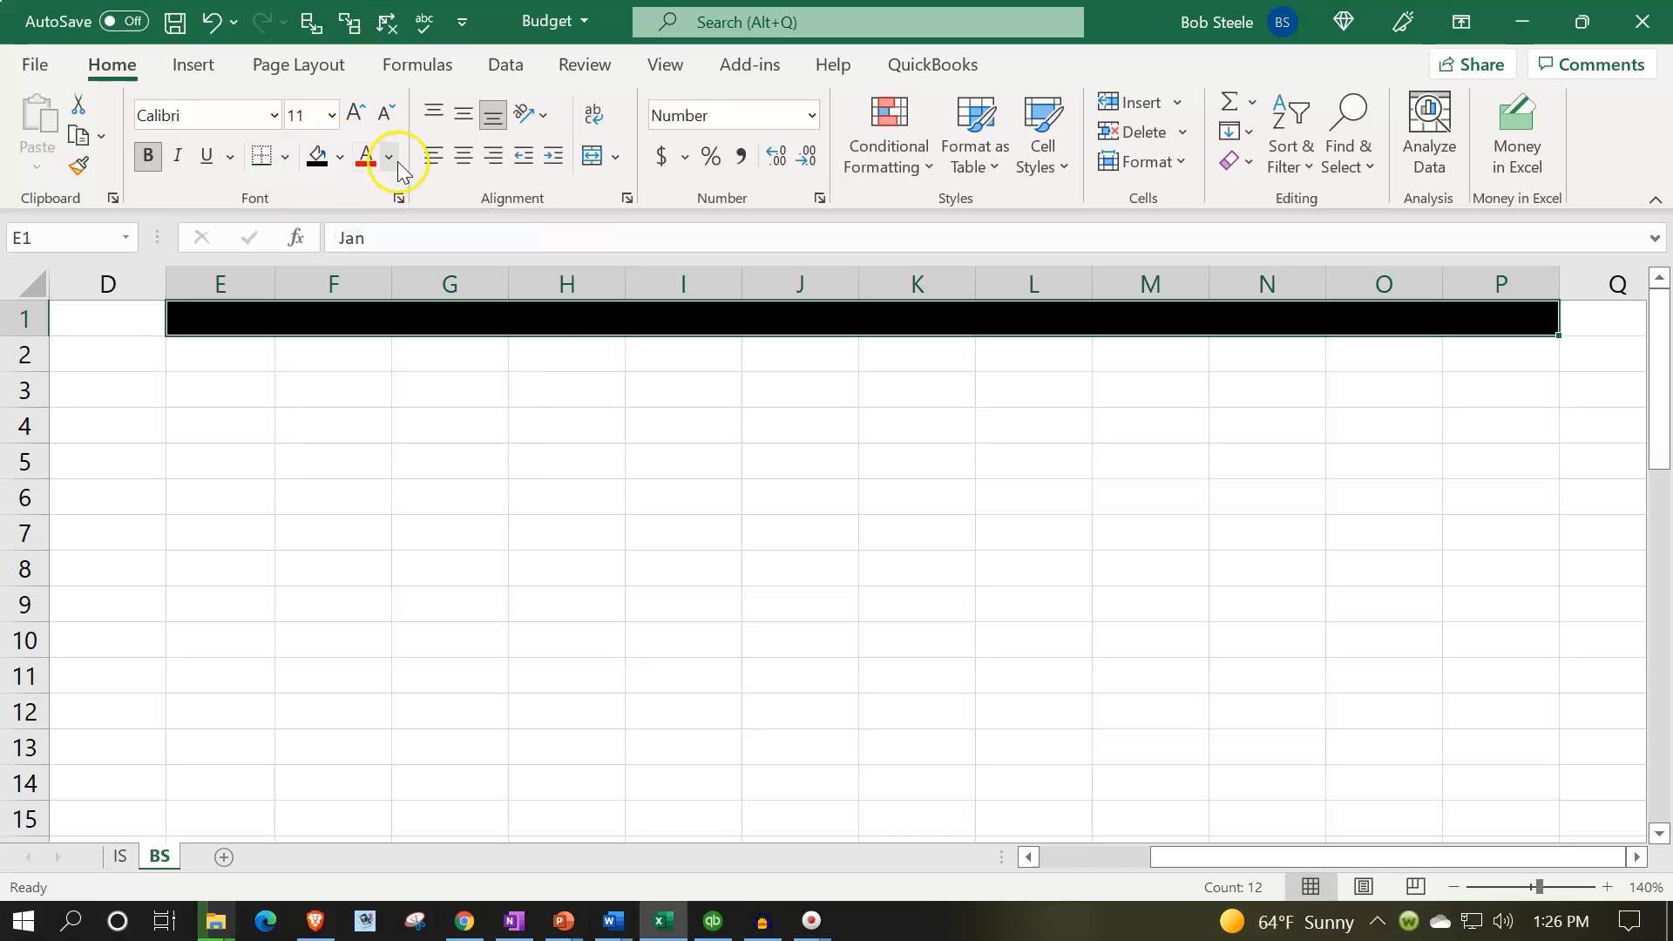
left_click(390, 157)
left_click(371, 258)
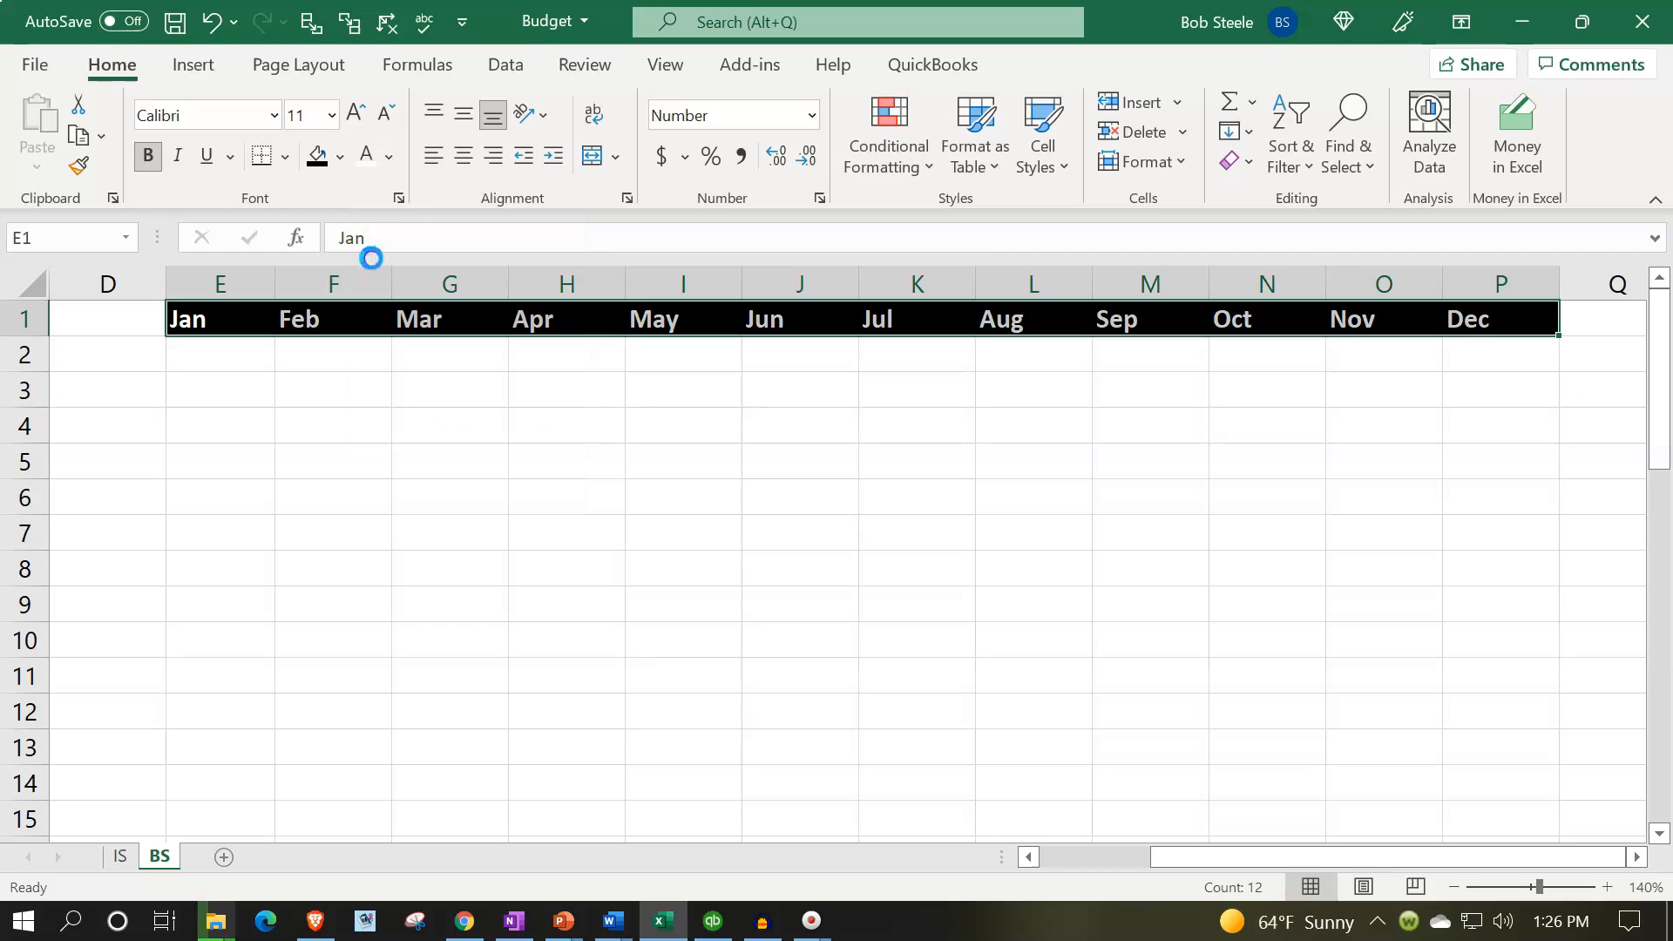
left_click(463, 156)
left_click(547, 380)
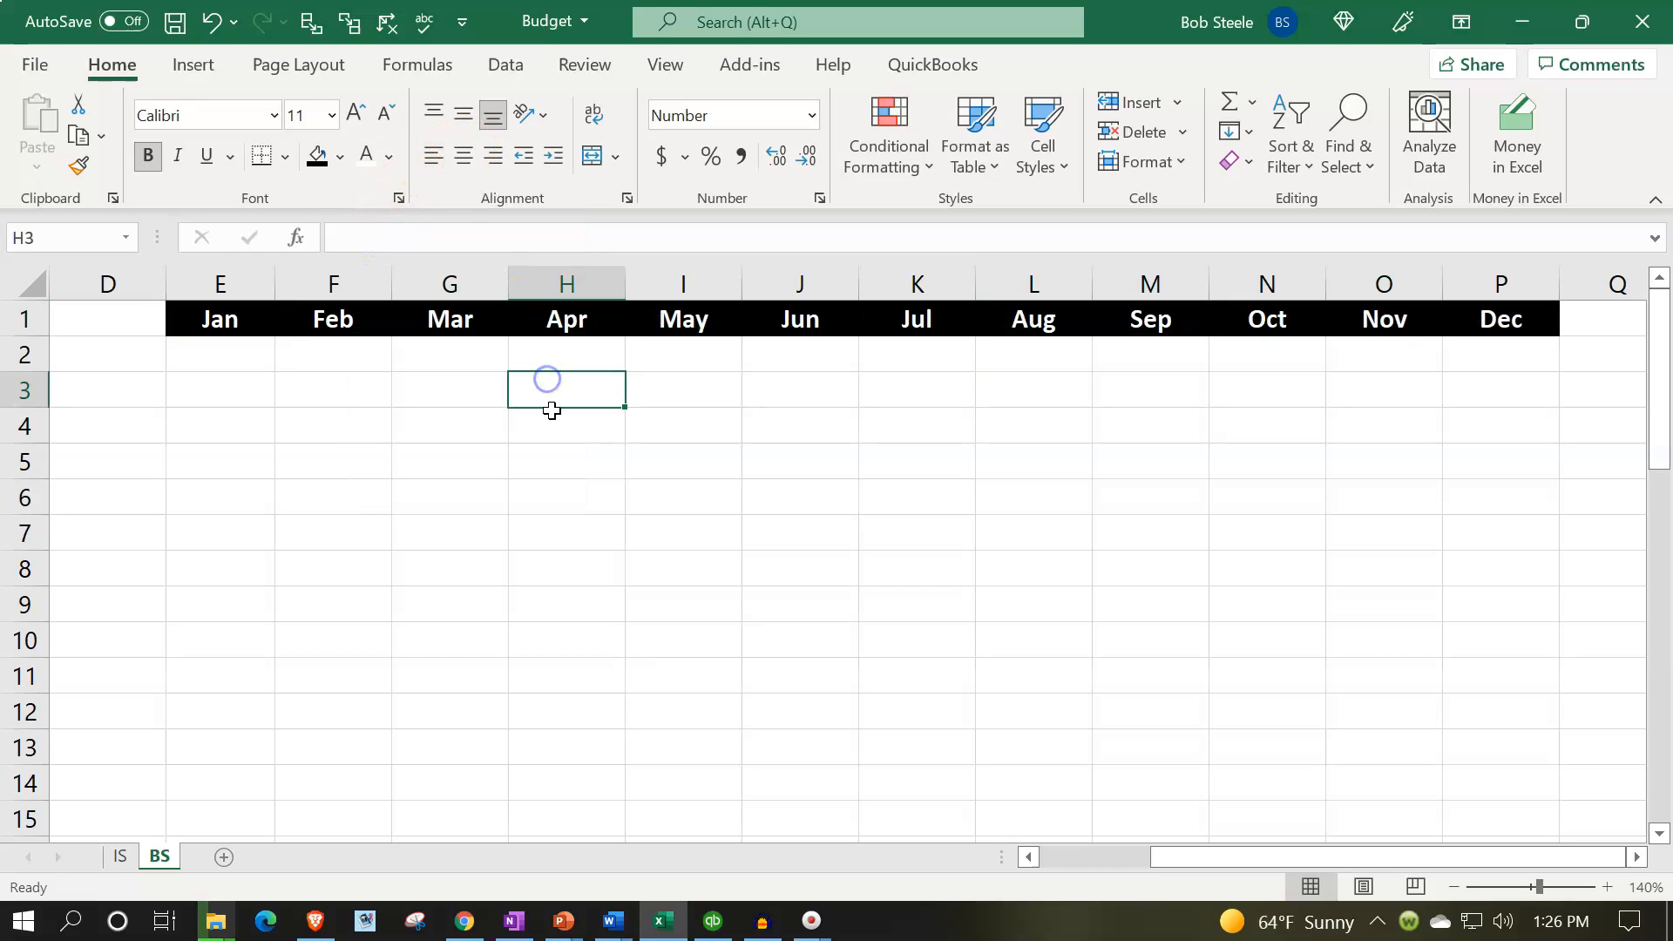
Review the account balances from B2 down alongside the January column E
key("Left")
key("Left")
key("Left")
key("Left")
key("Left")
key("Left")
key("Left")
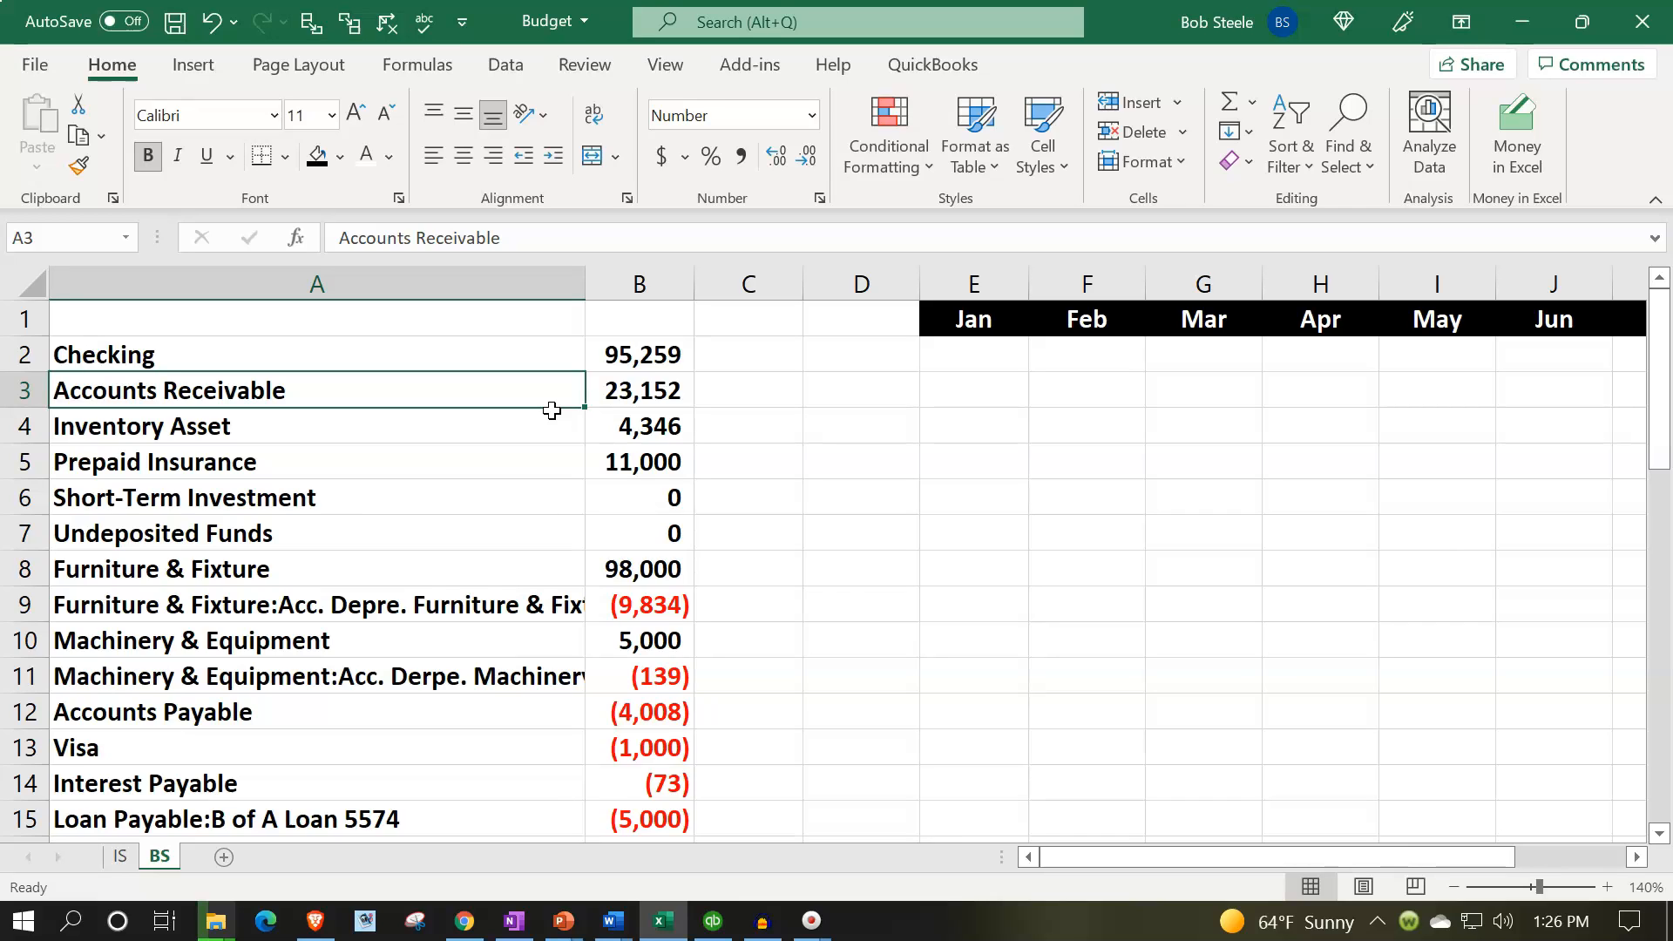
left_click_drag(619, 354, 621, 560)
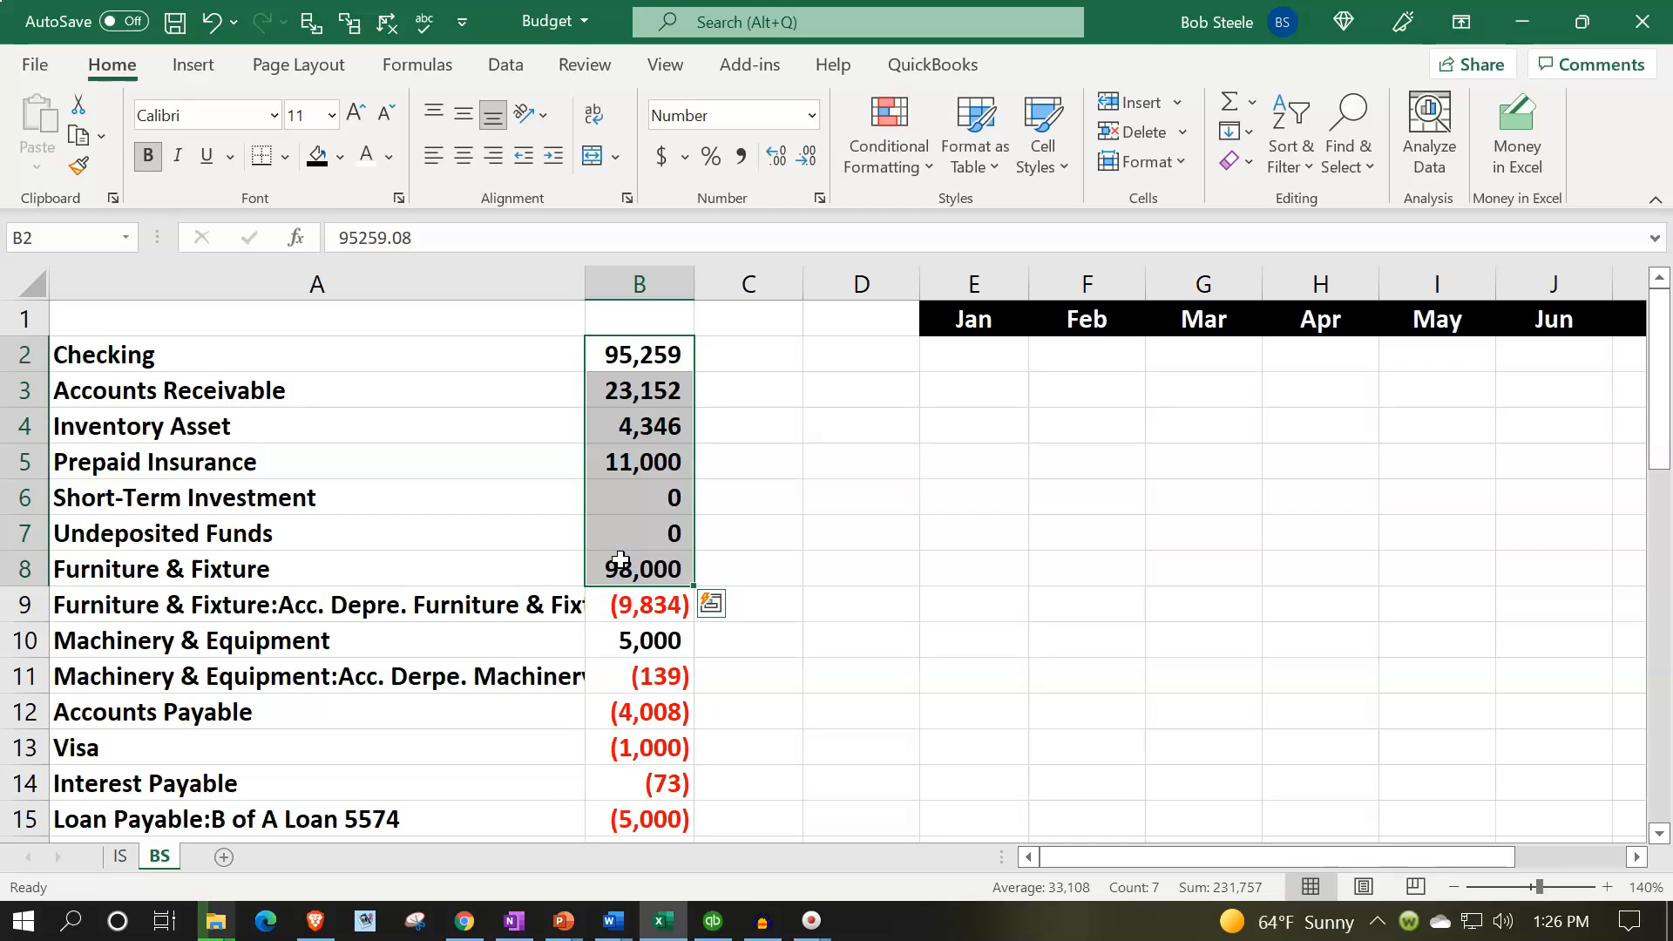
key("Right")
key("Right")
key("Right")
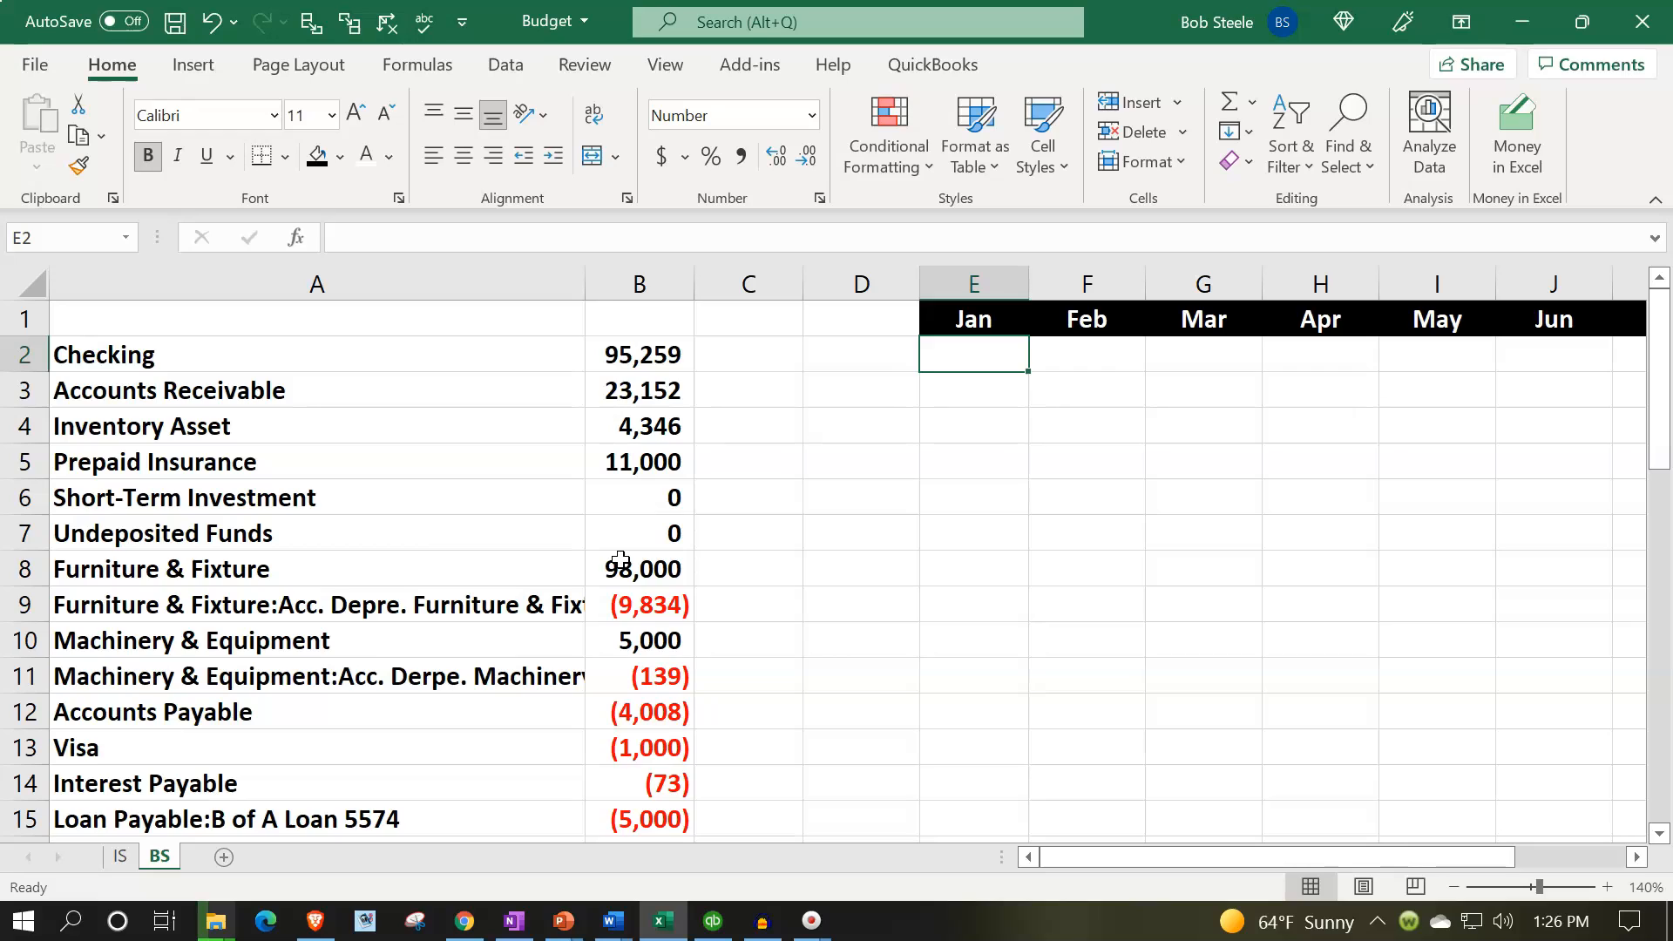
key("Left")
key("Left")
key("Left")
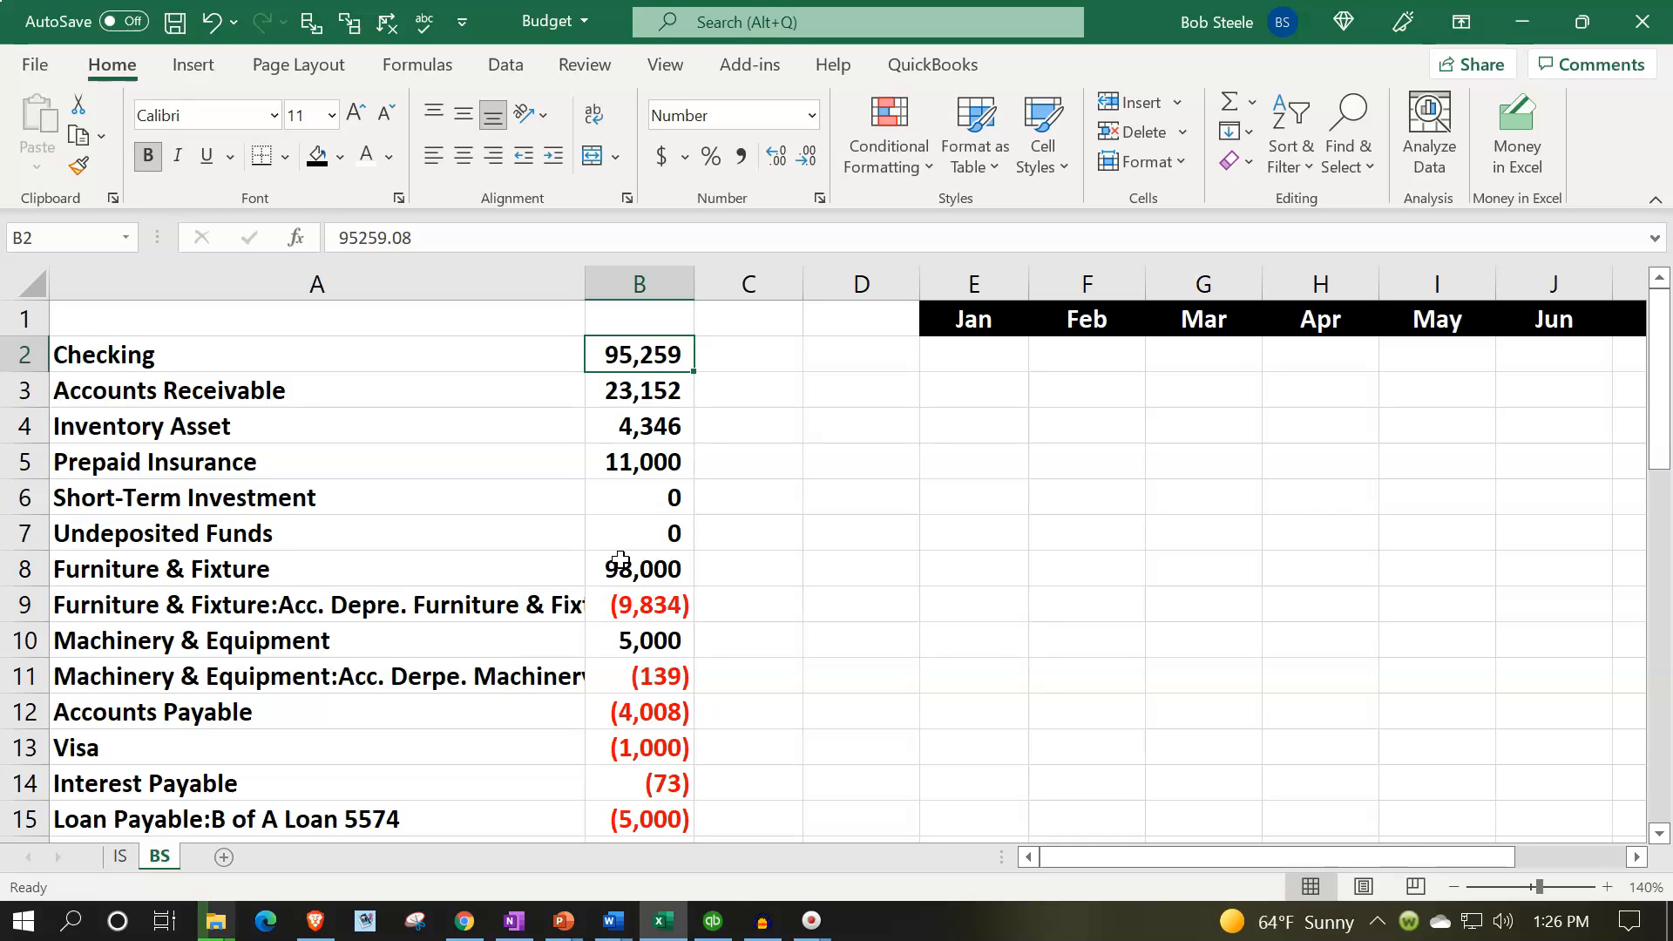
key("Right")
key("Right")
key("Right")
key("Right")
key("Right")
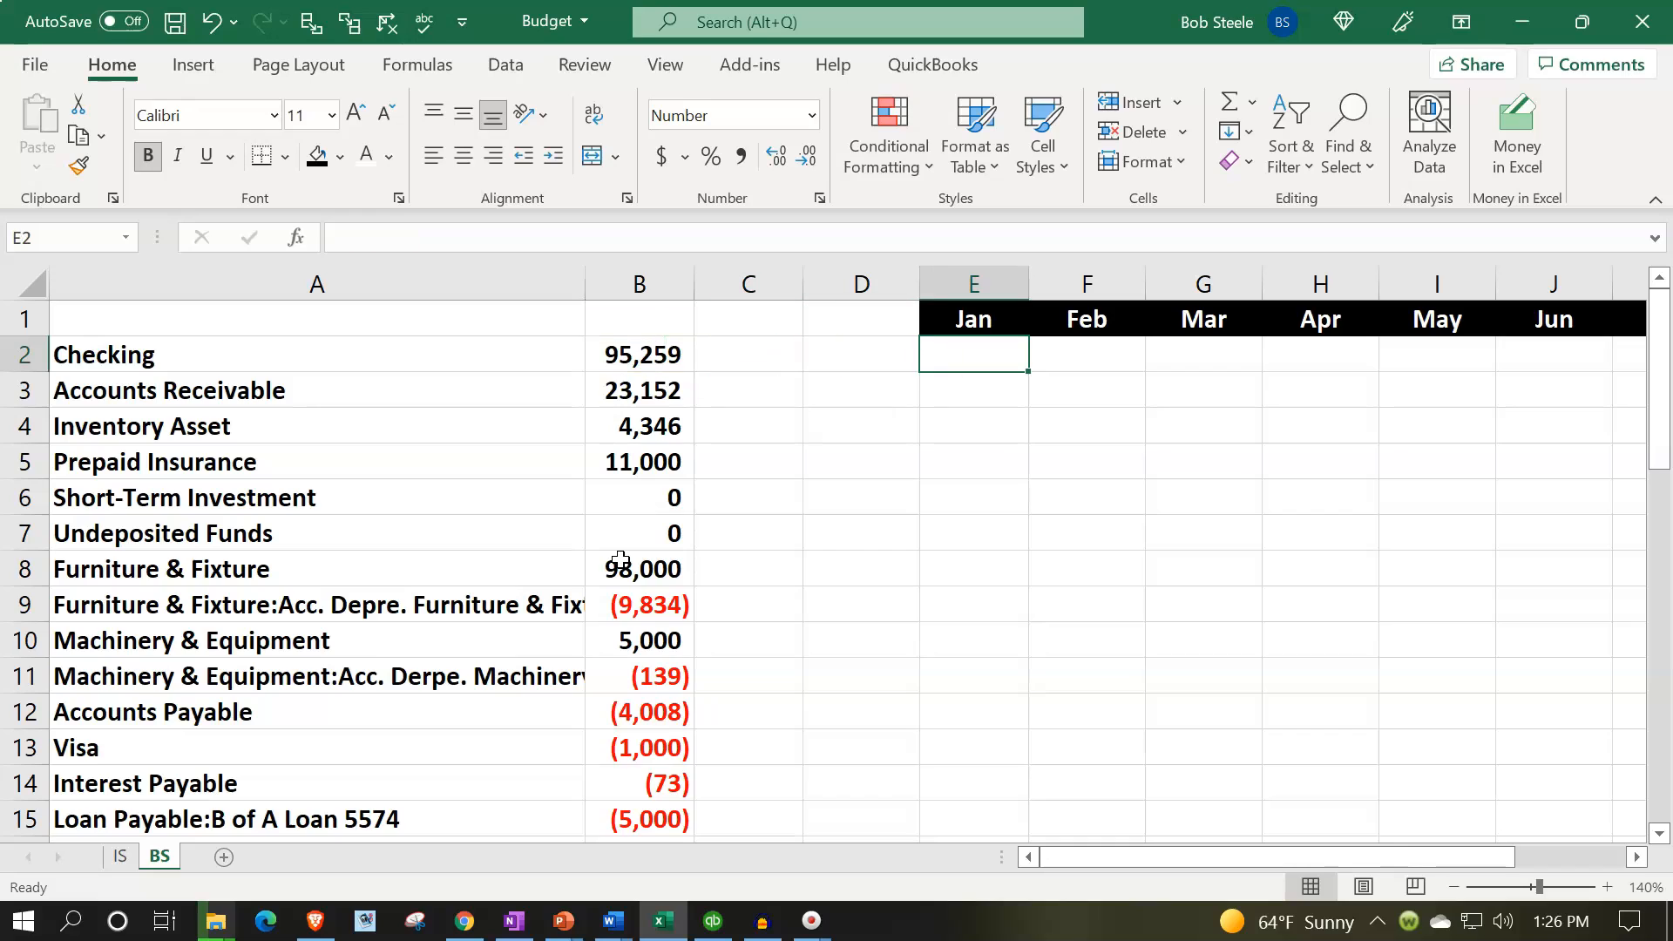